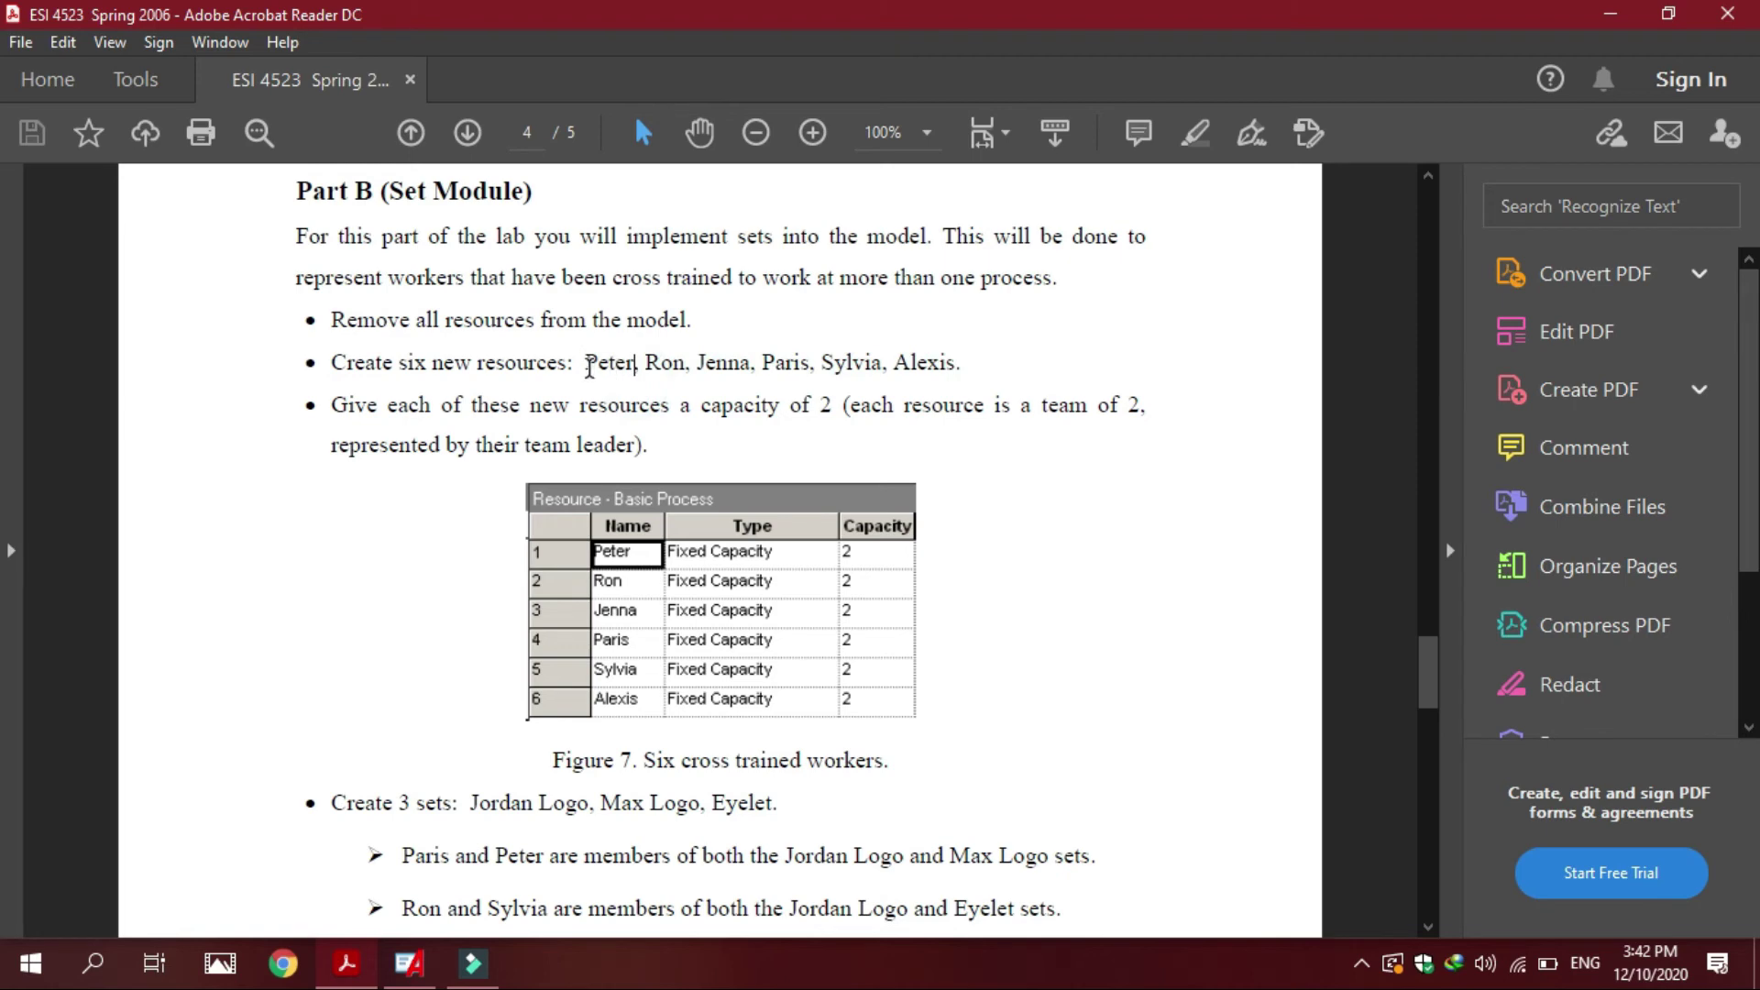
- Review the lab handout's Part B (Set Module) instruction listing the names of the six new resources
click(977, 369)
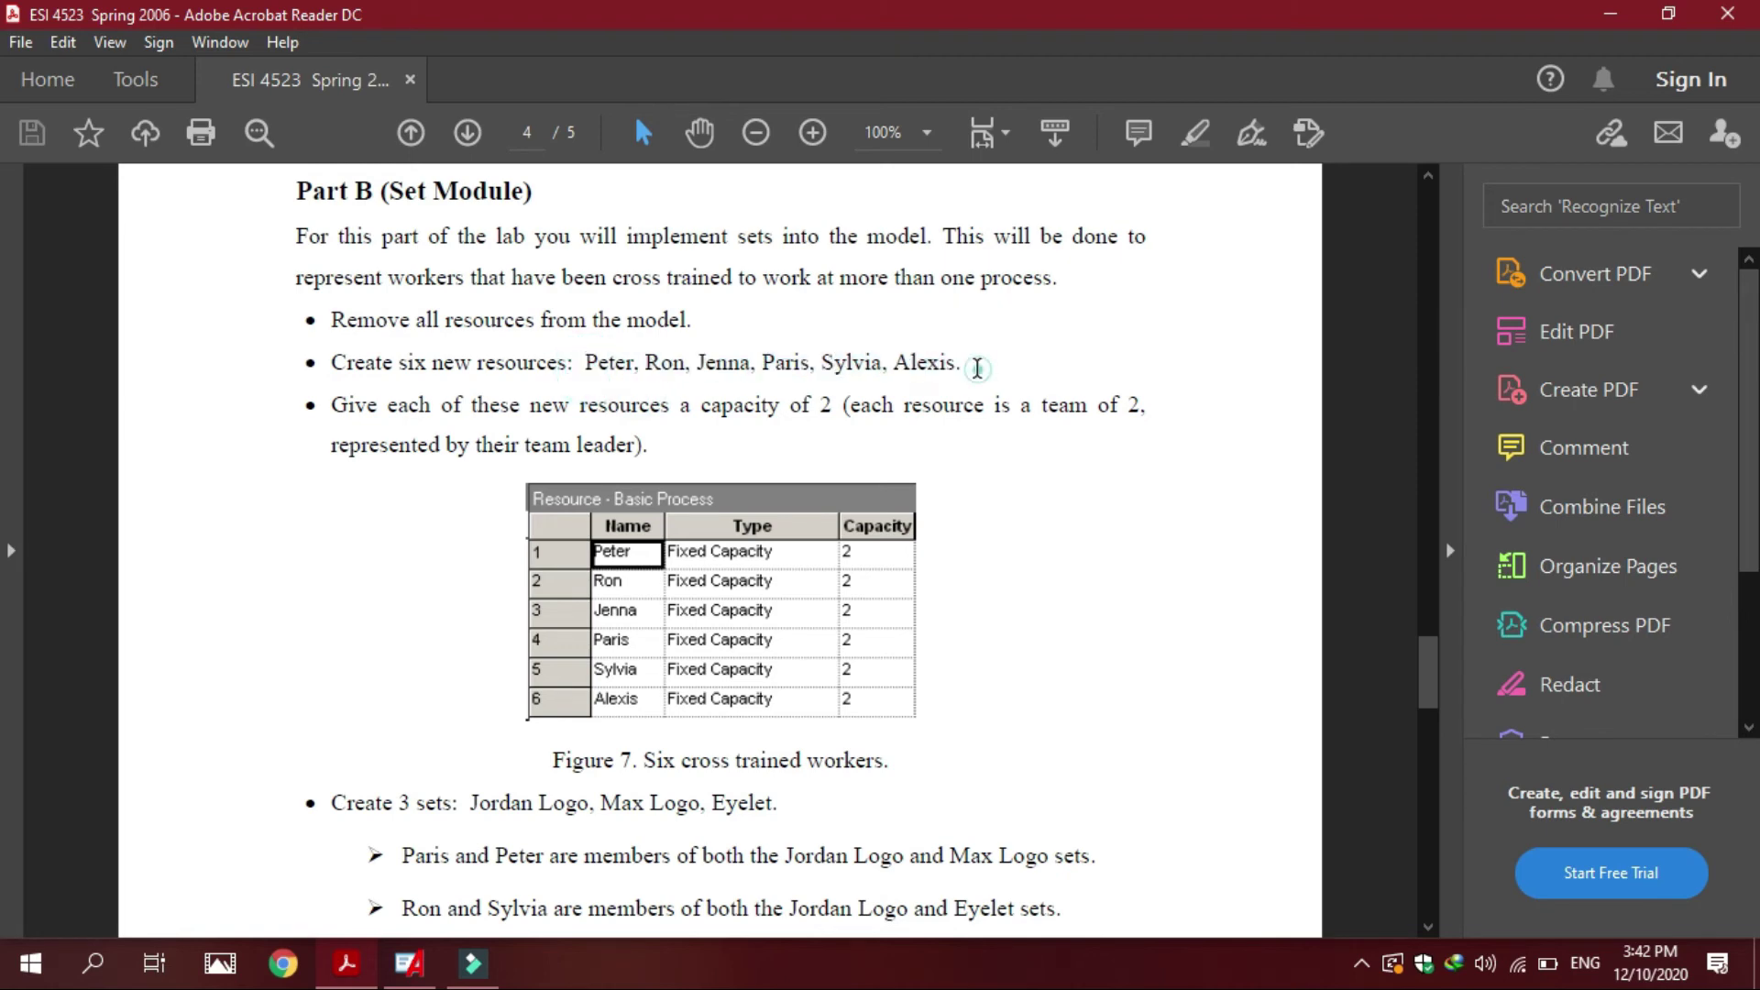
drag(583, 370, 633, 371)
click(621, 376)
drag(583, 365, 640, 373)
click(627, 370)
click(640, 373)
click(654, 384)
- Switch to Arena, open the Resource data table from Basic Process and enlarge the spreadsheet area to show all its rows
click(409, 962)
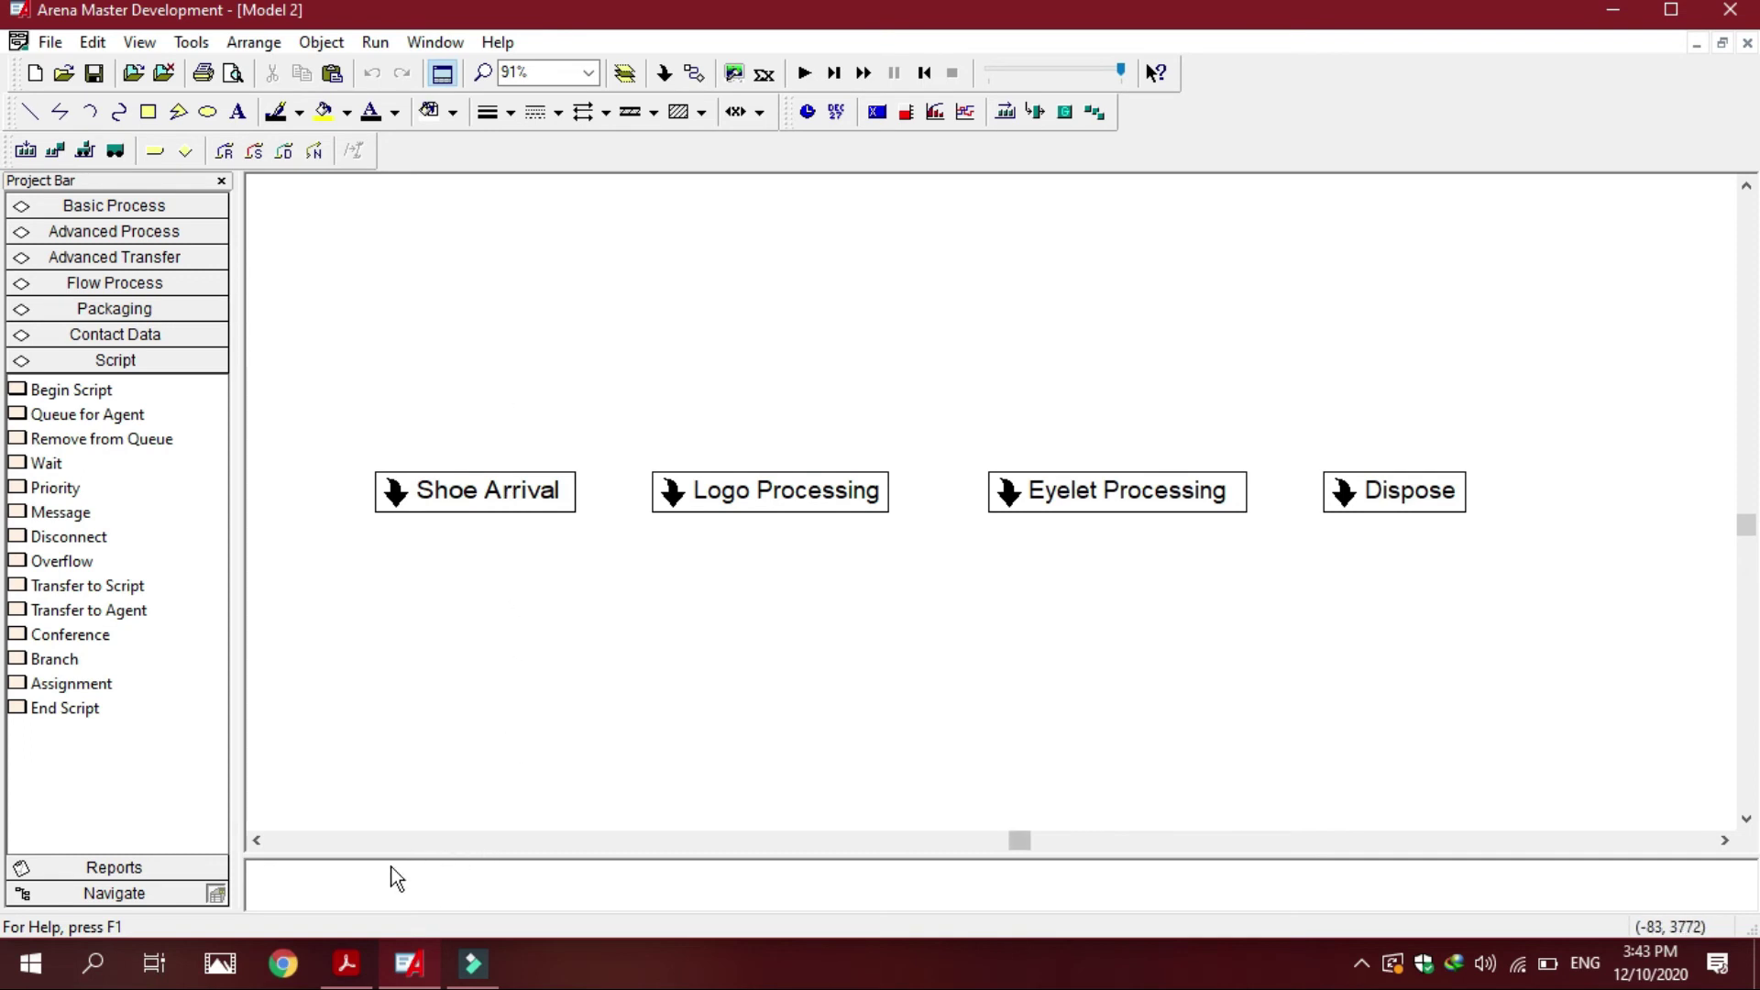
mouse_move(365, 962)
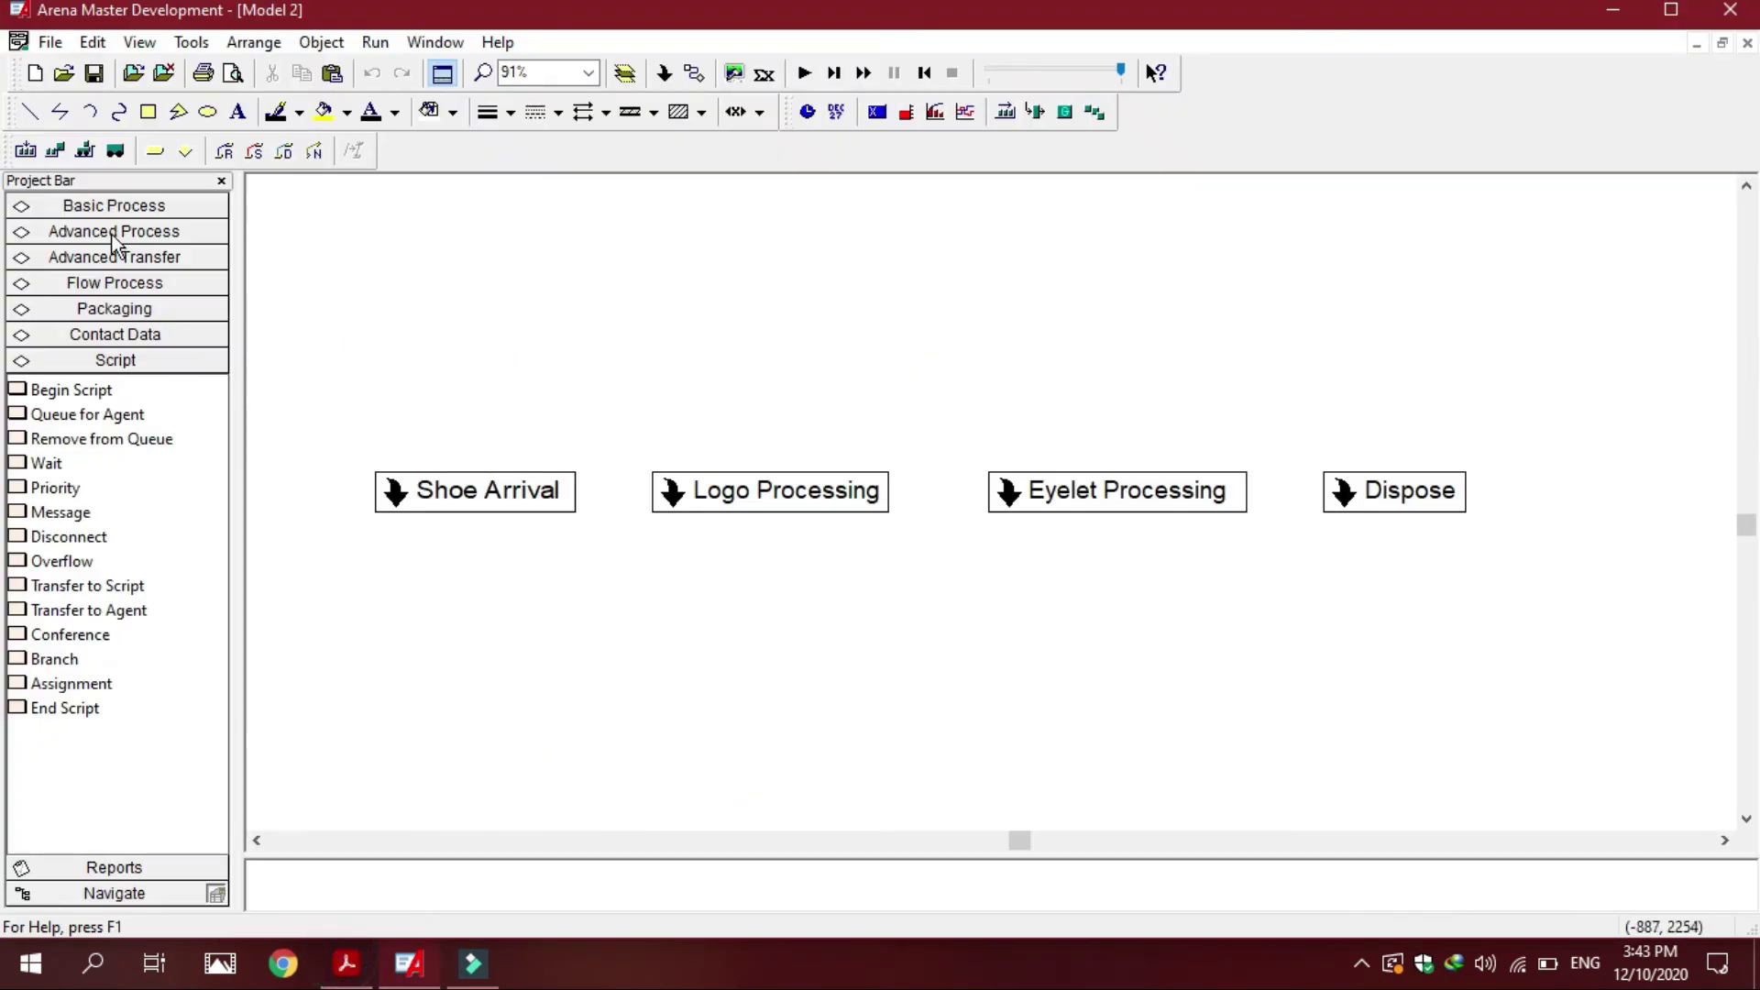
click(114, 205)
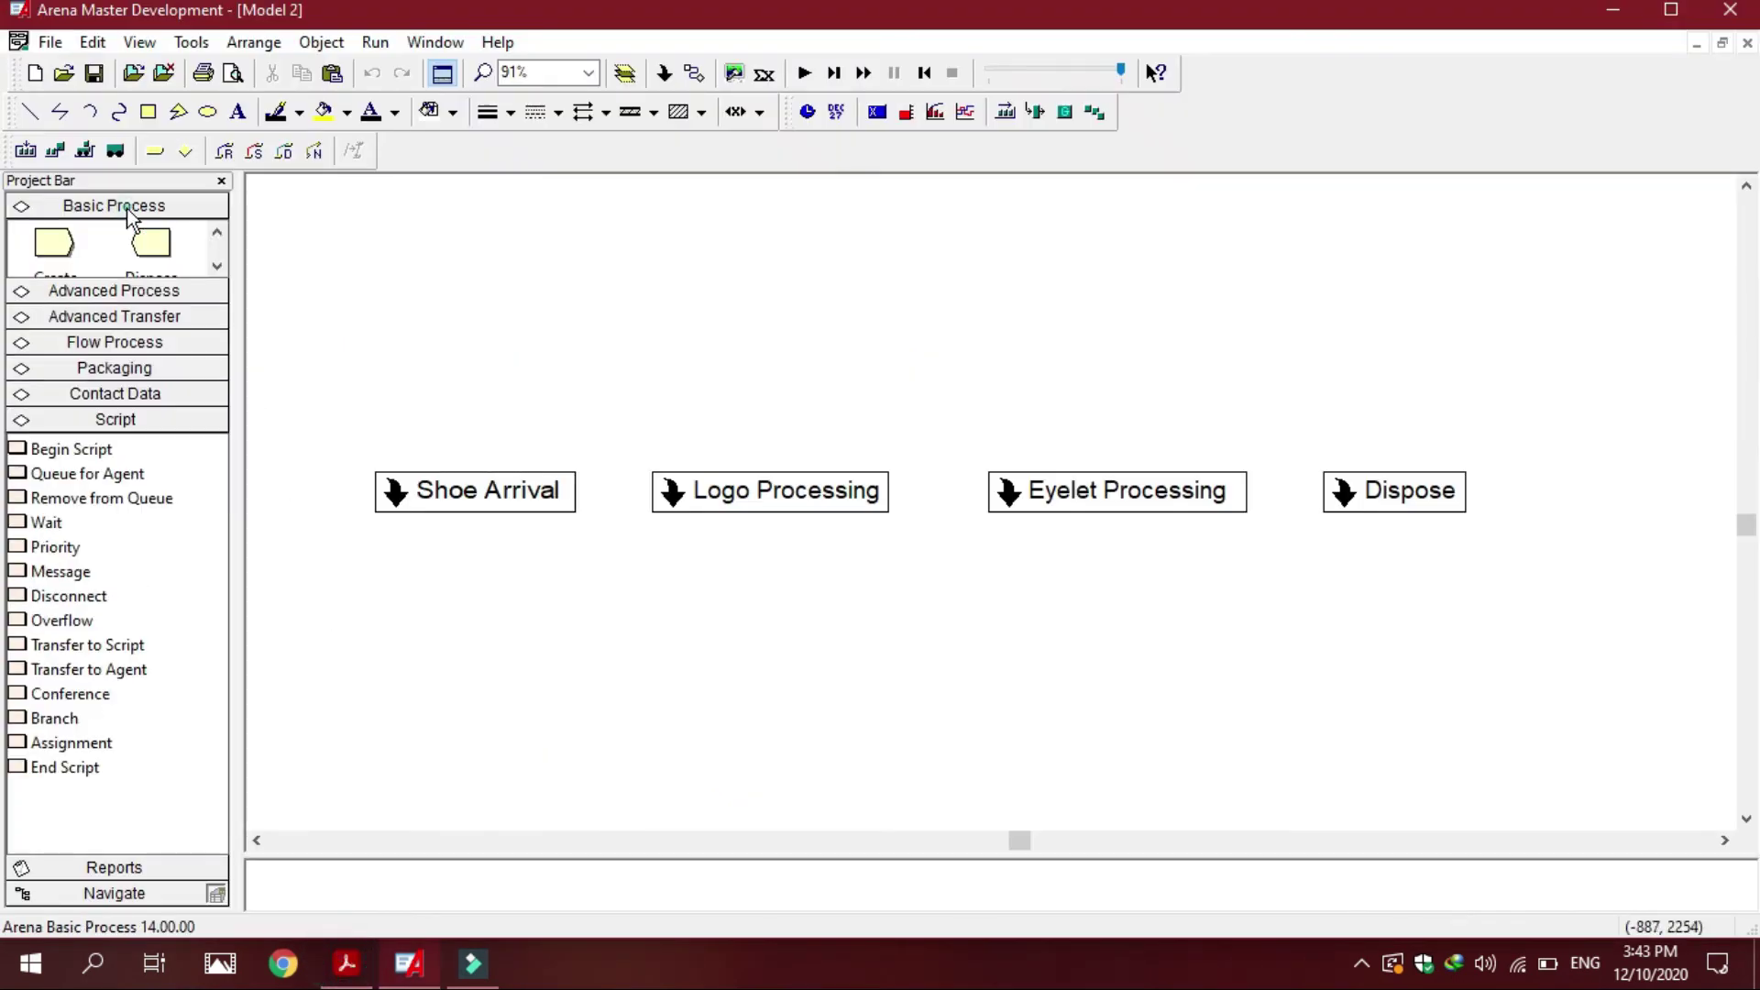
scroll(108, 371, down, 3)
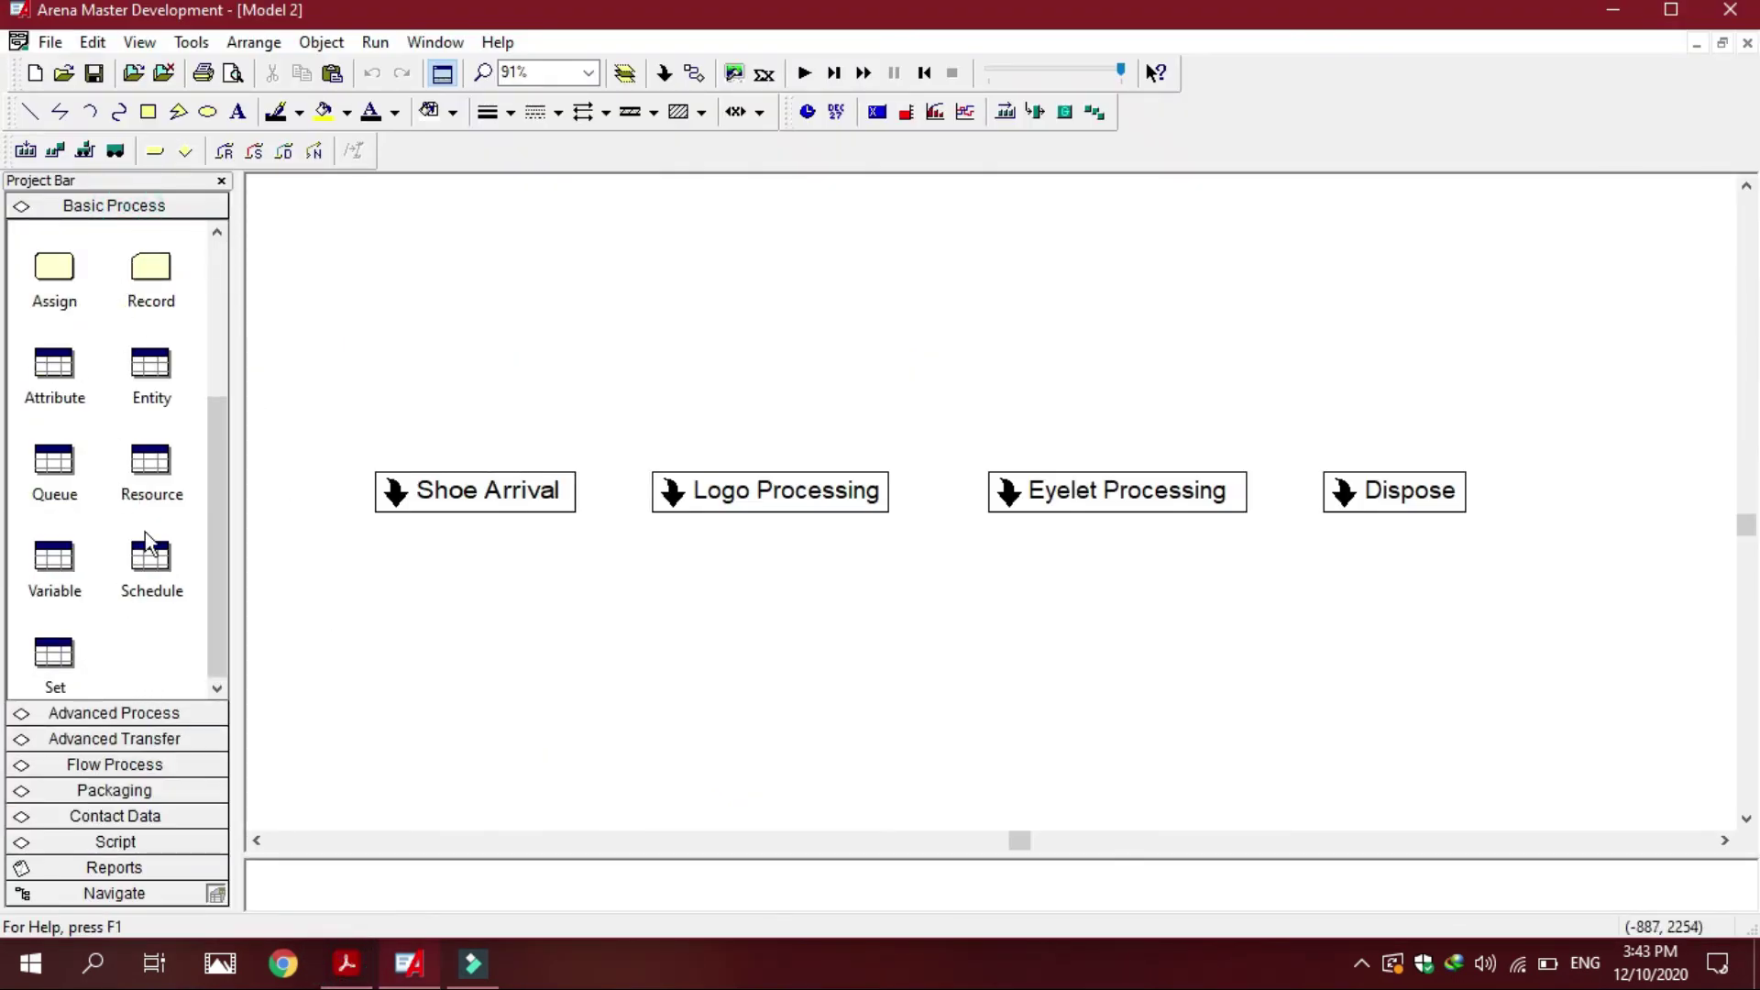
click(151, 482)
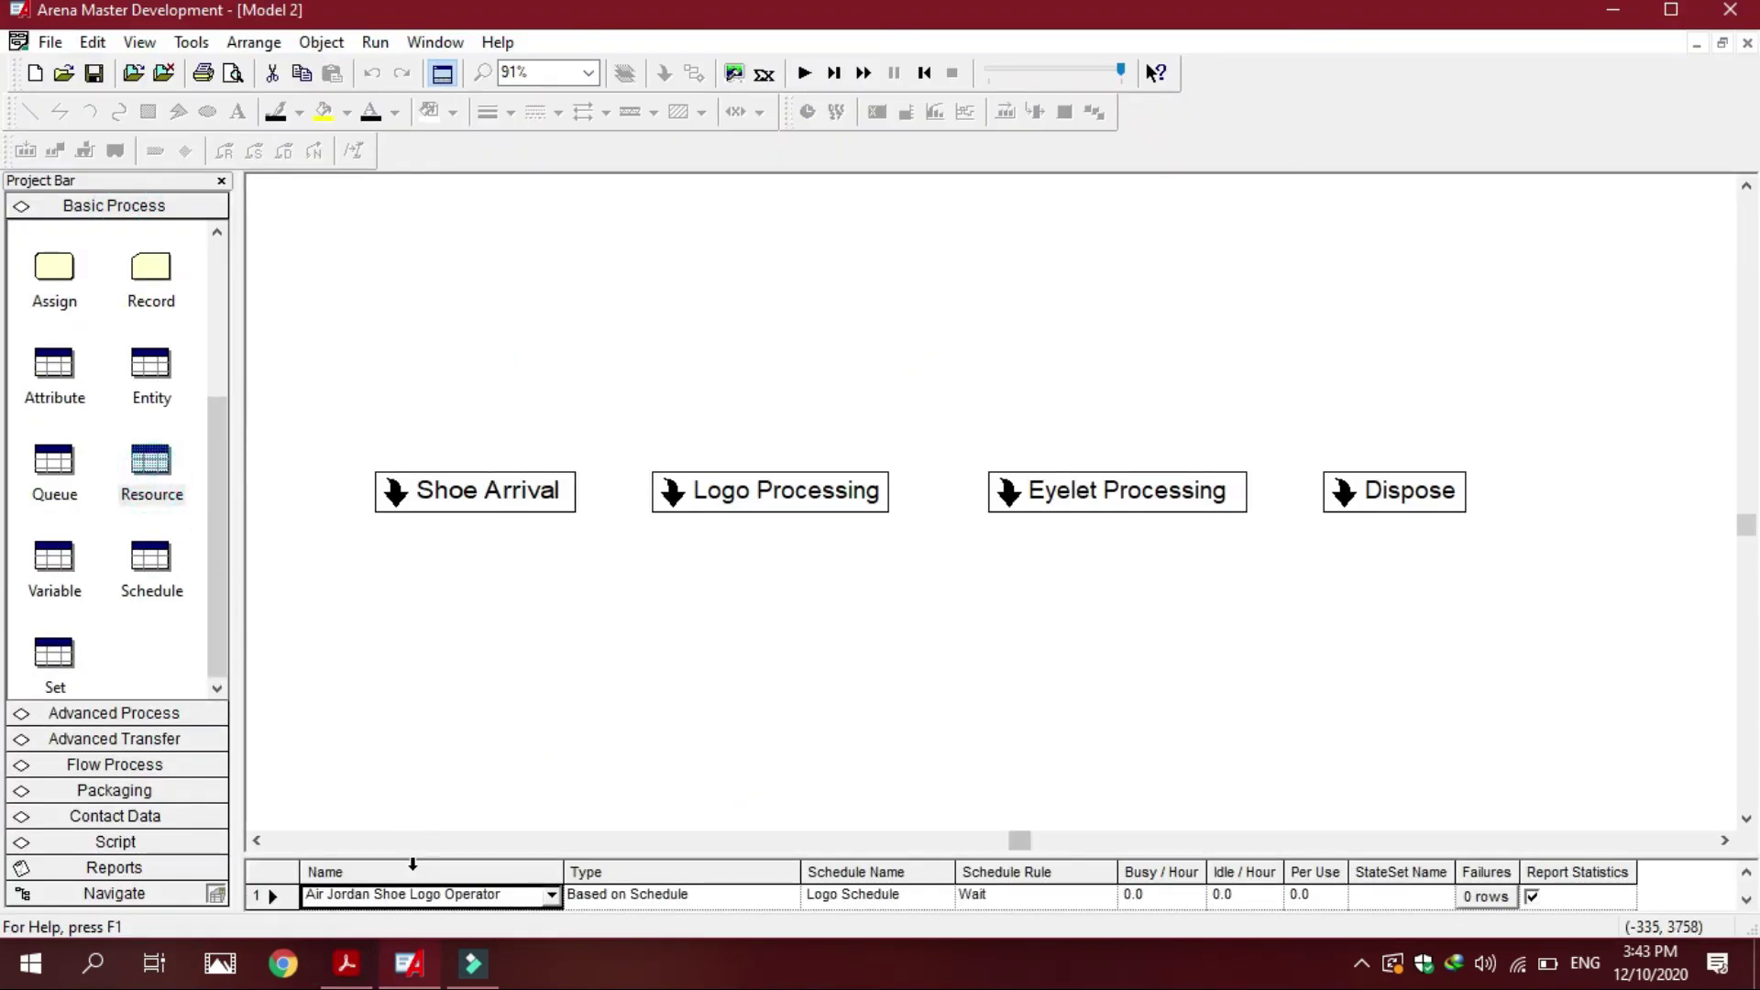
drag(417, 852, 467, 678)
click(464, 905)
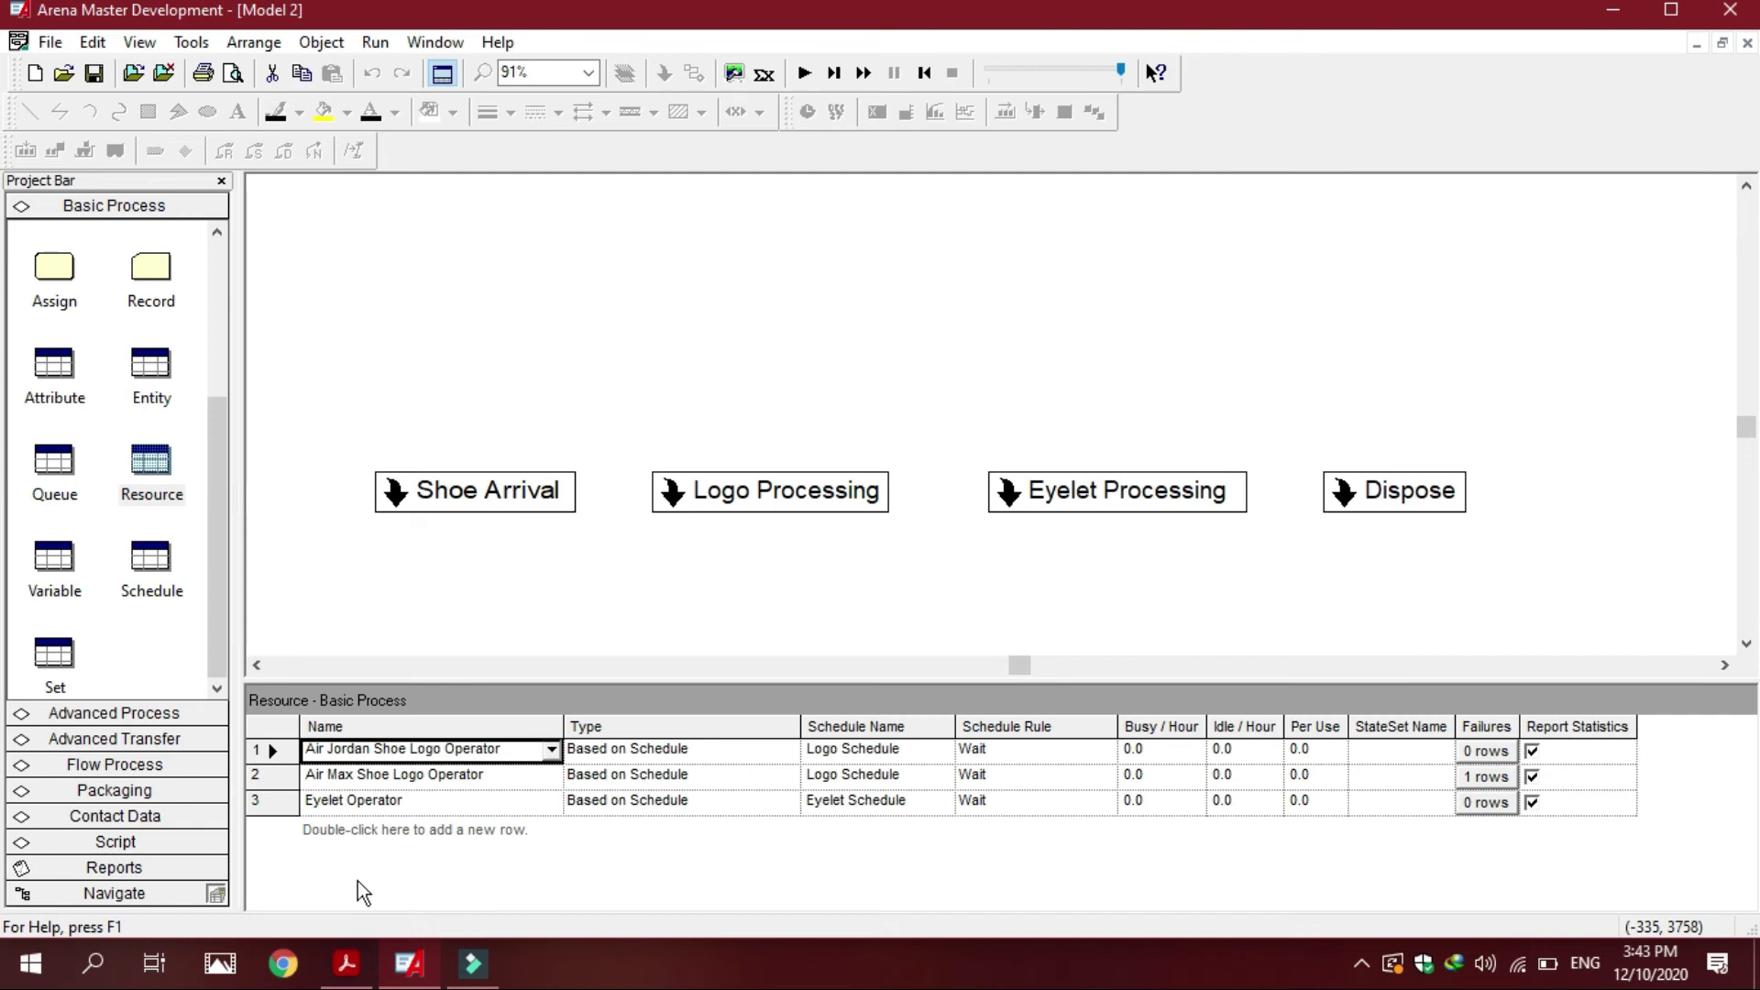
- Delete the Air Jordan Shoe Logo Operator, Air Max Shoe Logo Operator and Eyelet Operator resources from the Resource table
right_click(276, 750)
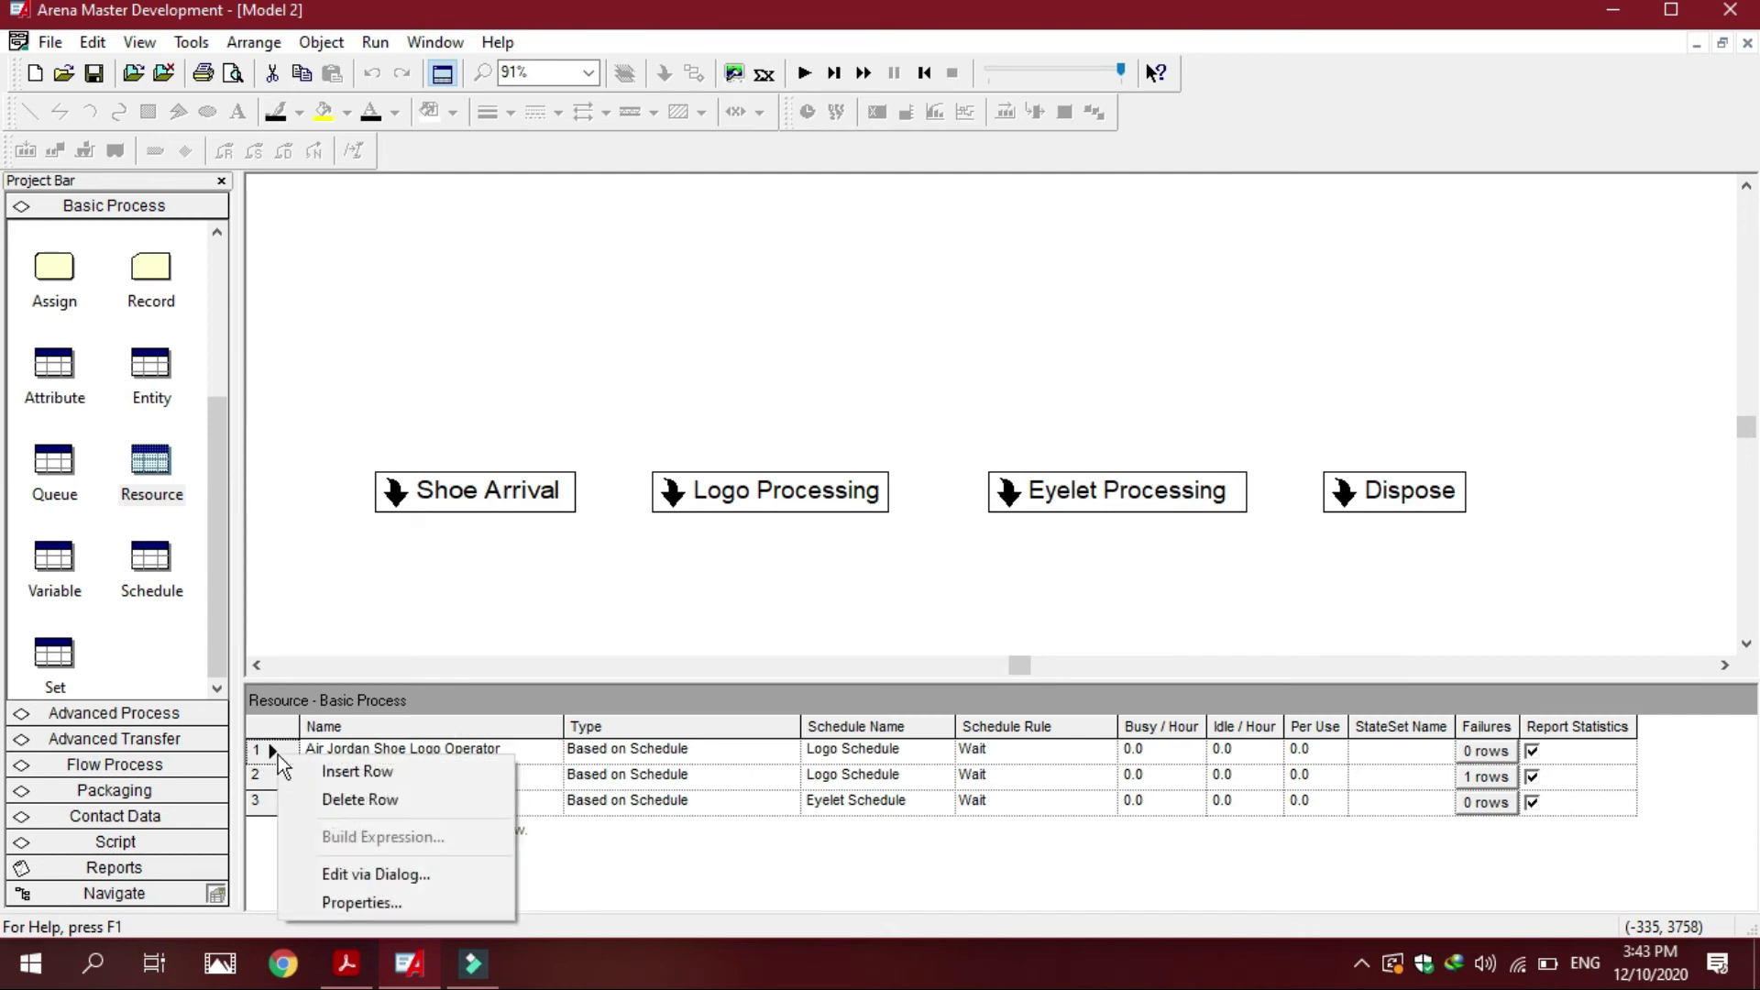
click(308, 798)
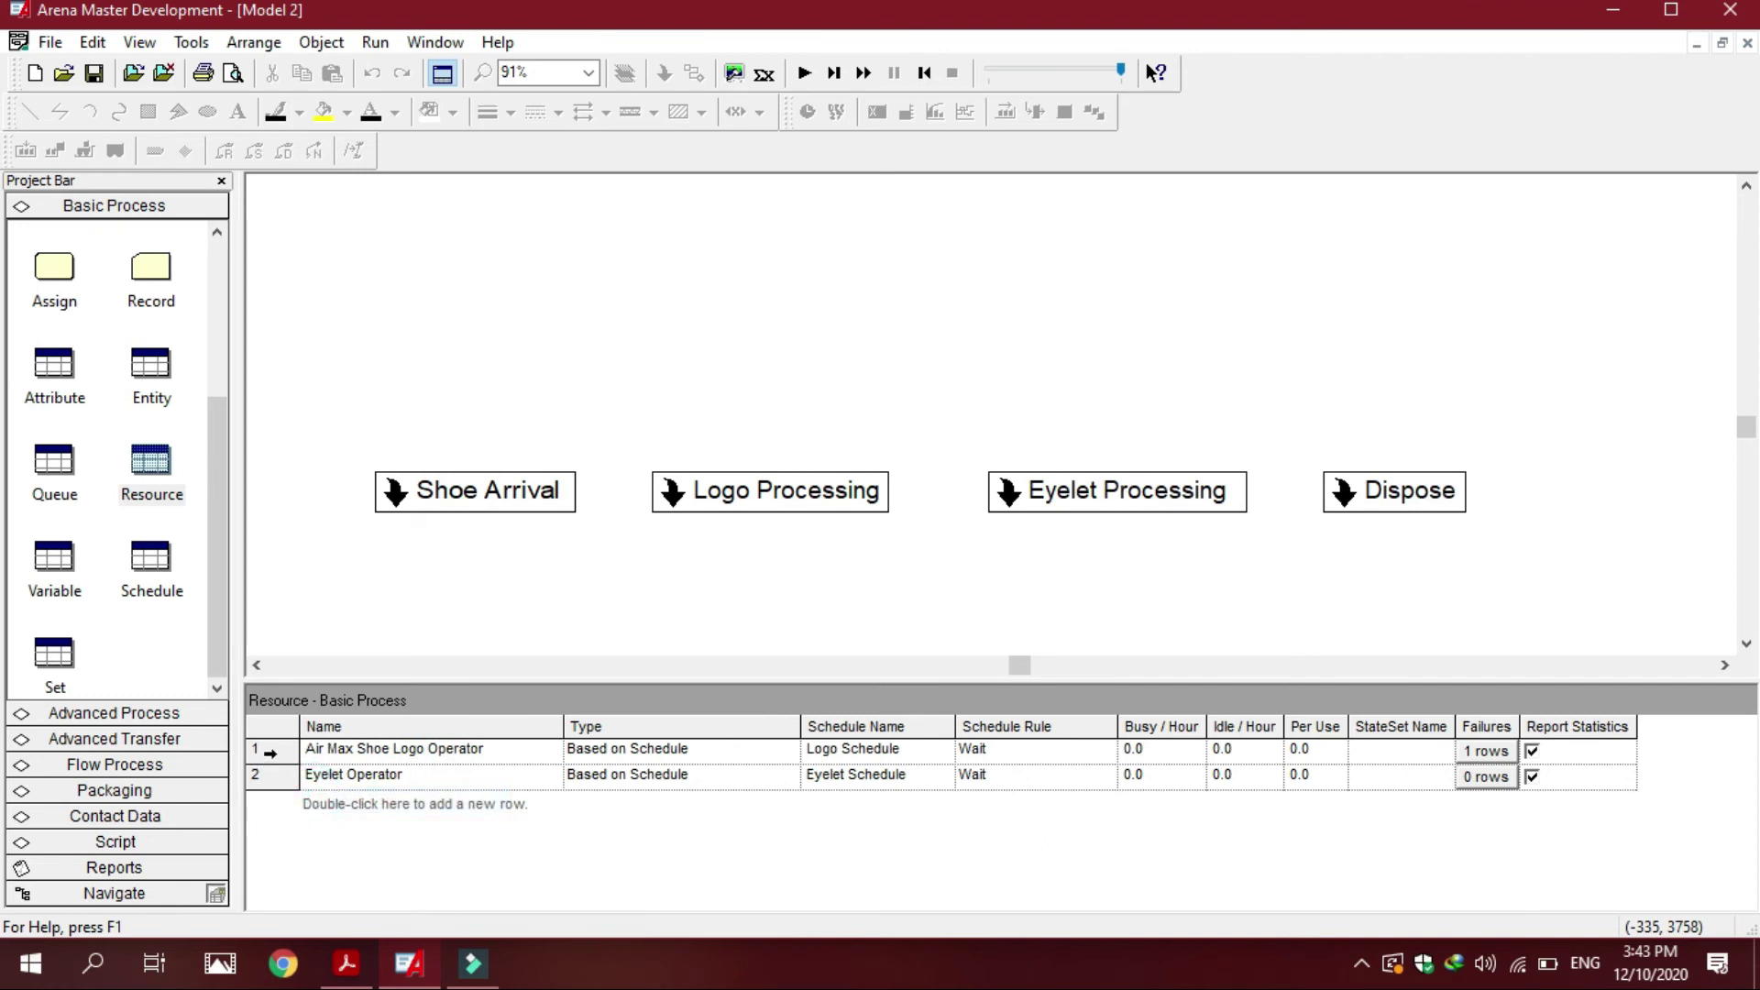
right_click(273, 751)
click(290, 799)
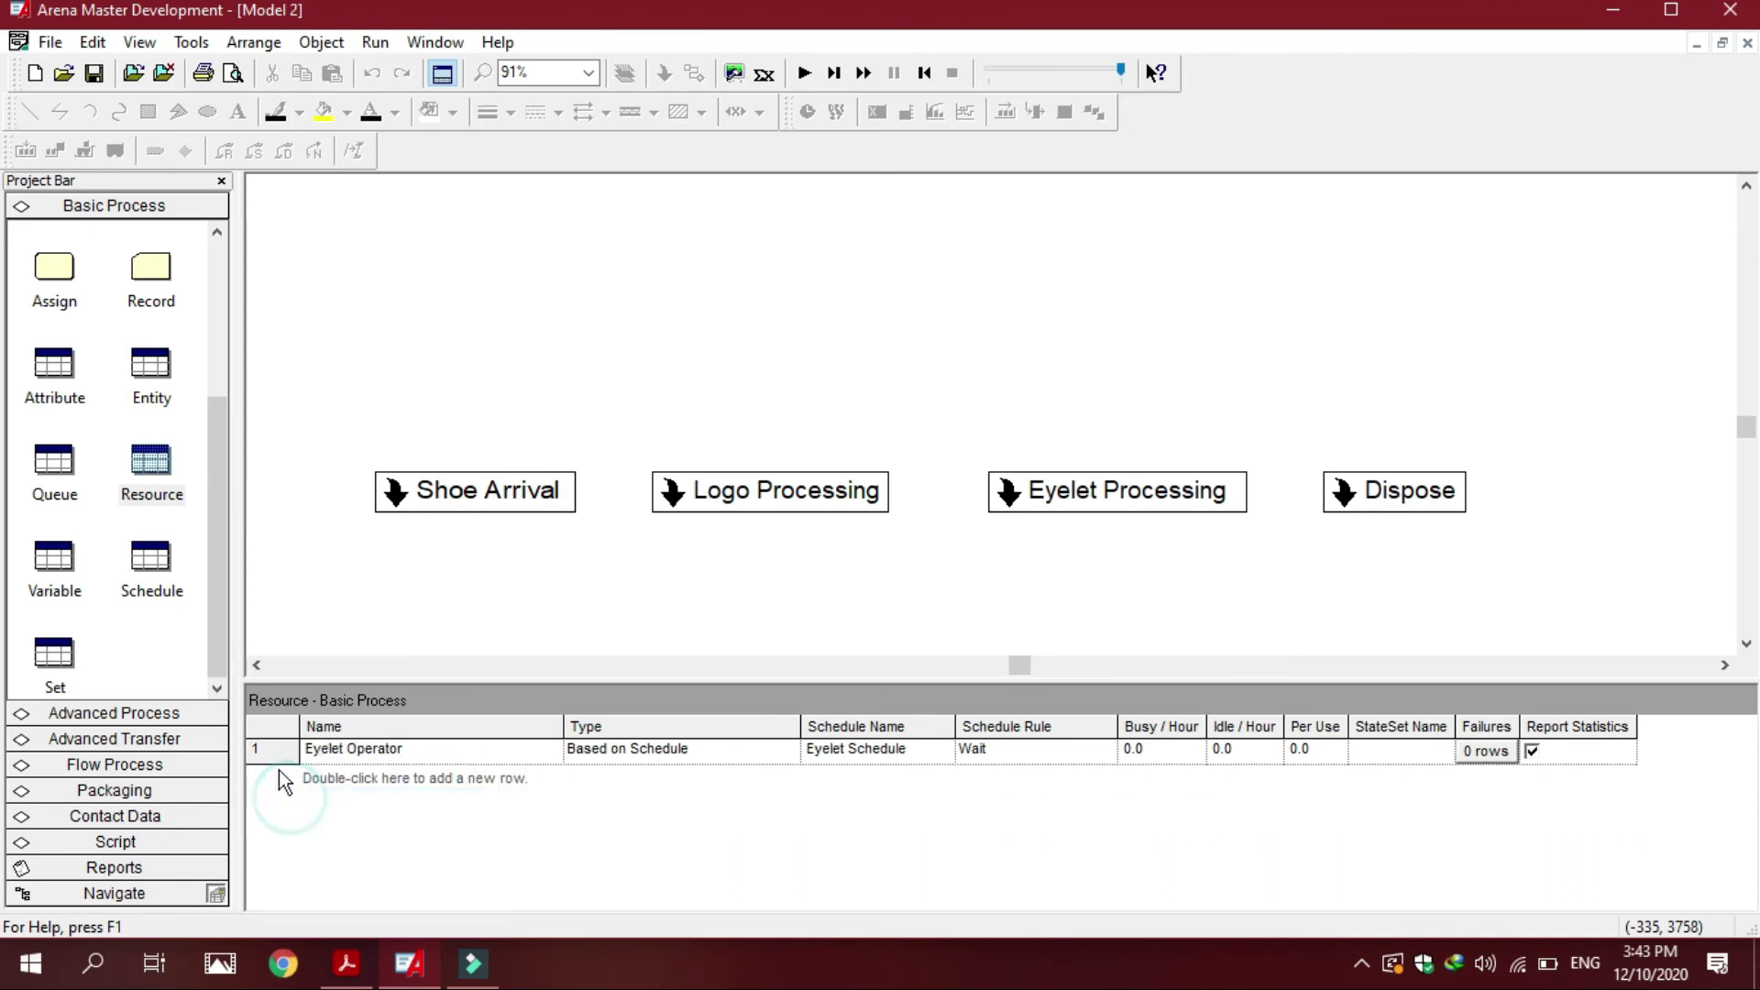
right_click(273, 757)
click(310, 802)
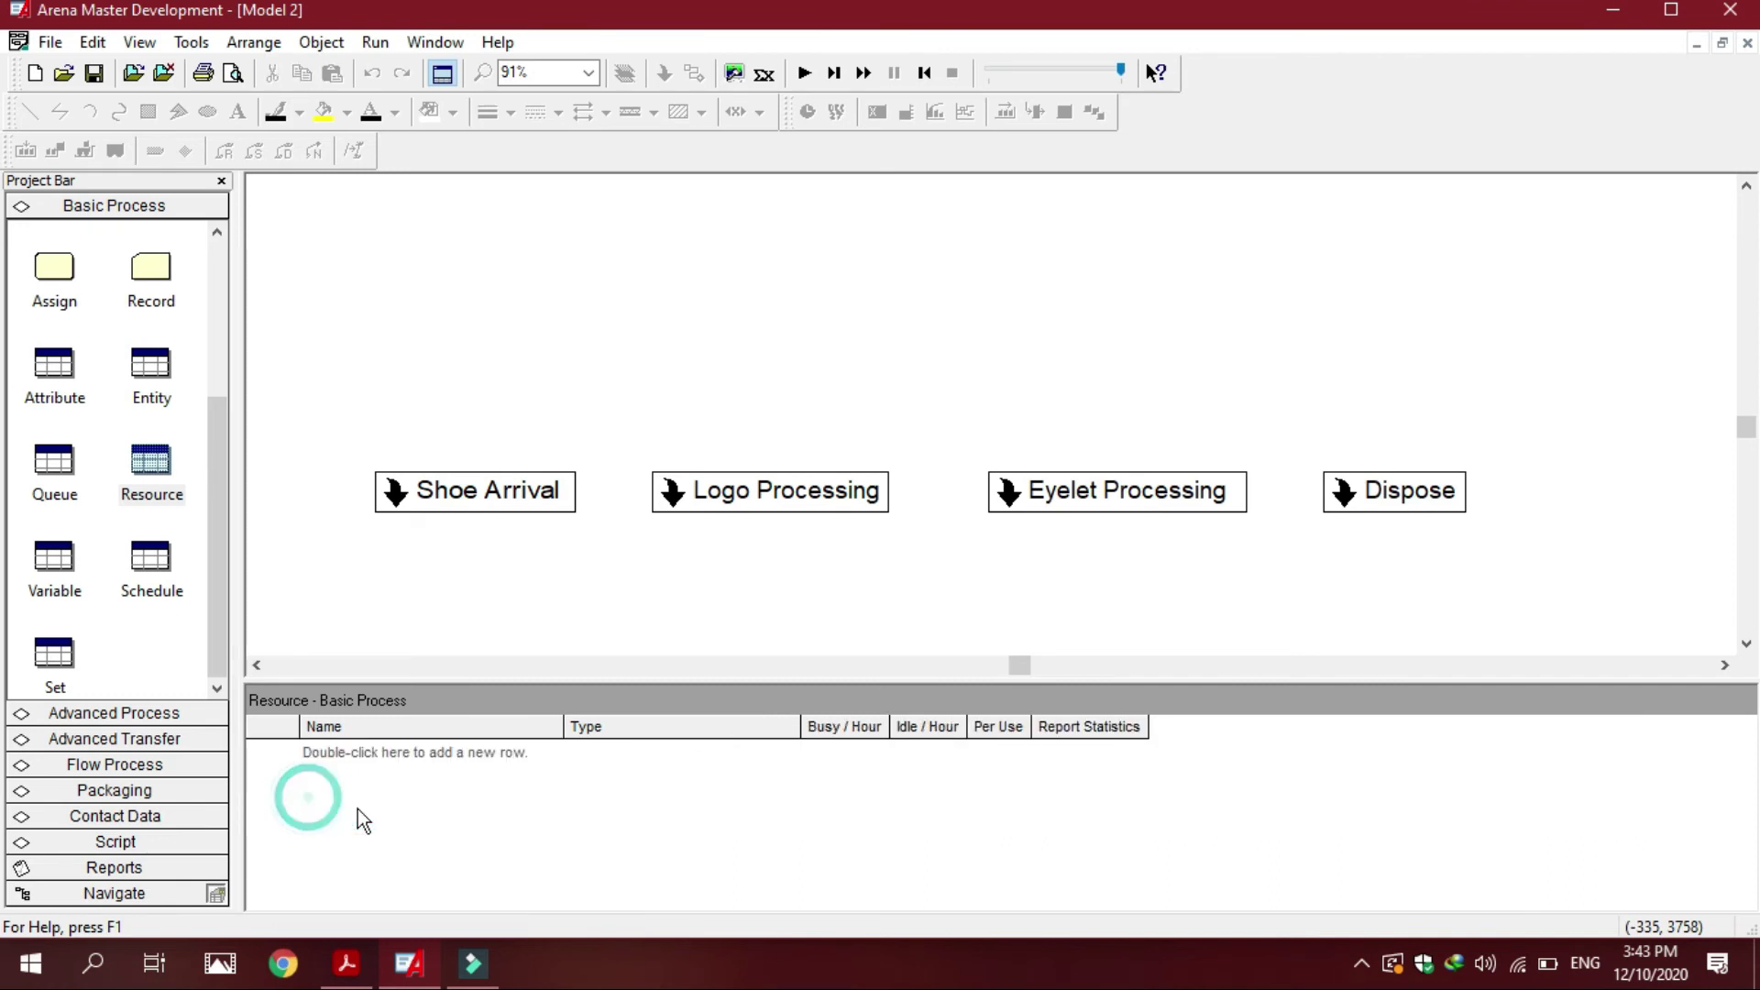
- Add a resource row to the empty table and name it after the first worker listed in the lab handout
drag(477, 680, 480, 649)
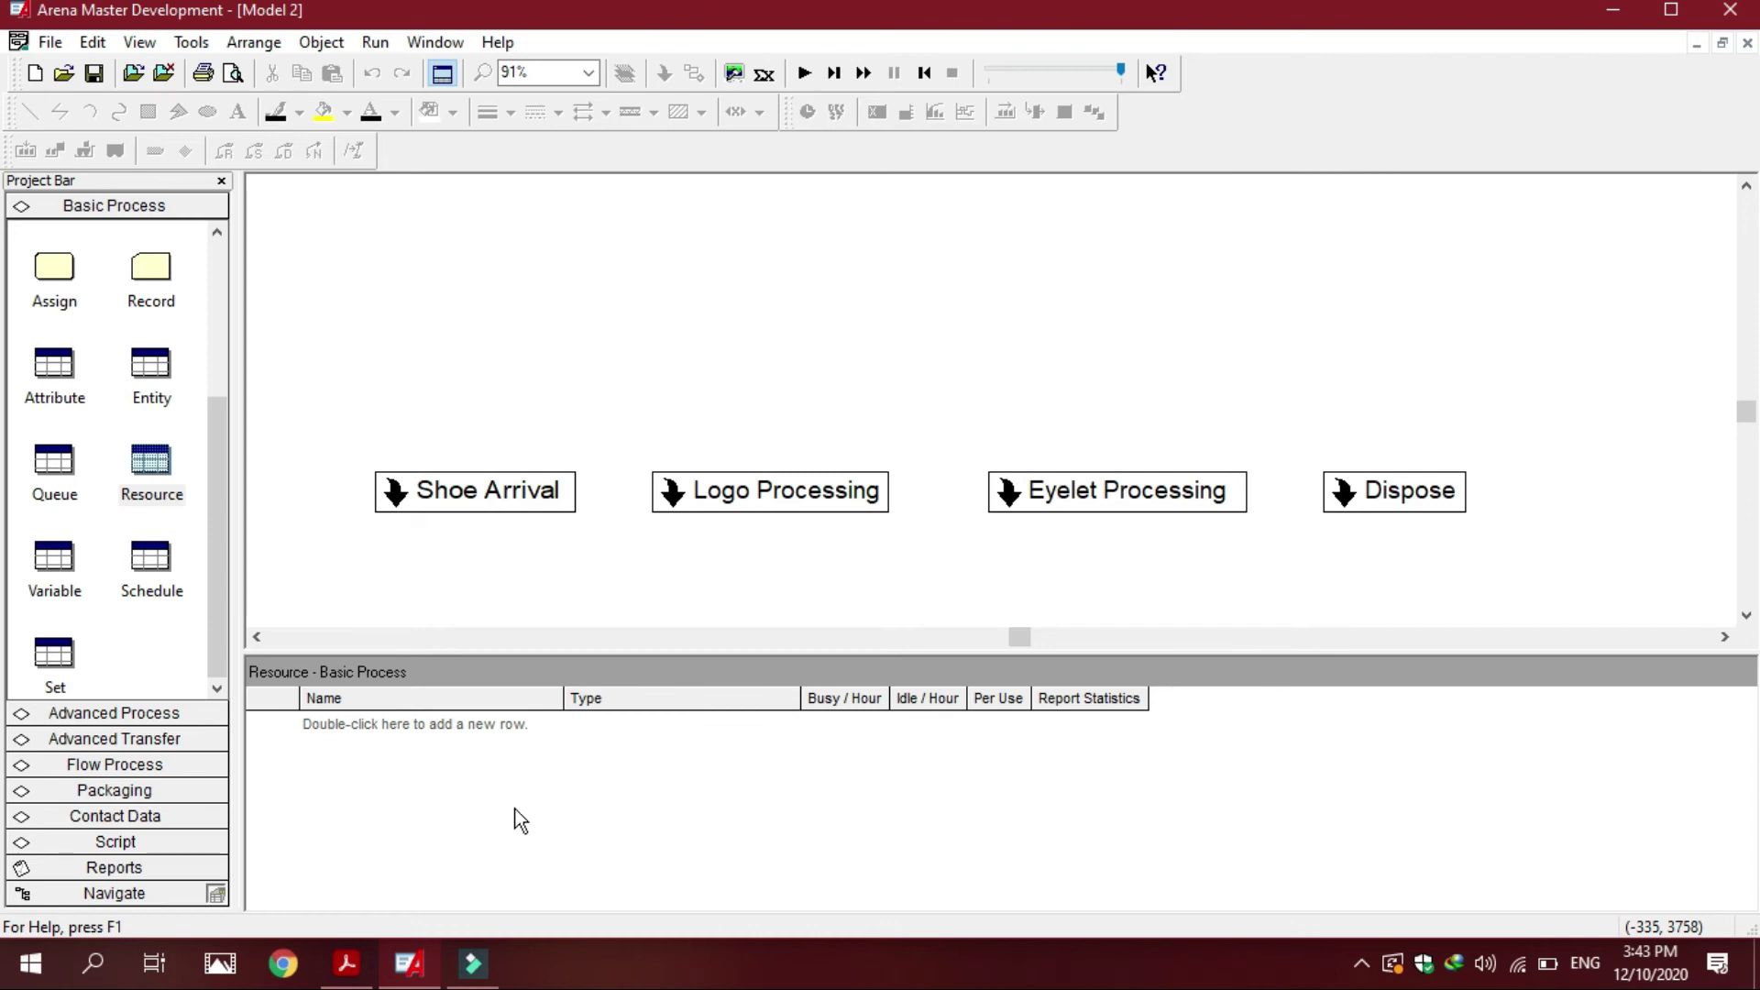
double_click(374, 722)
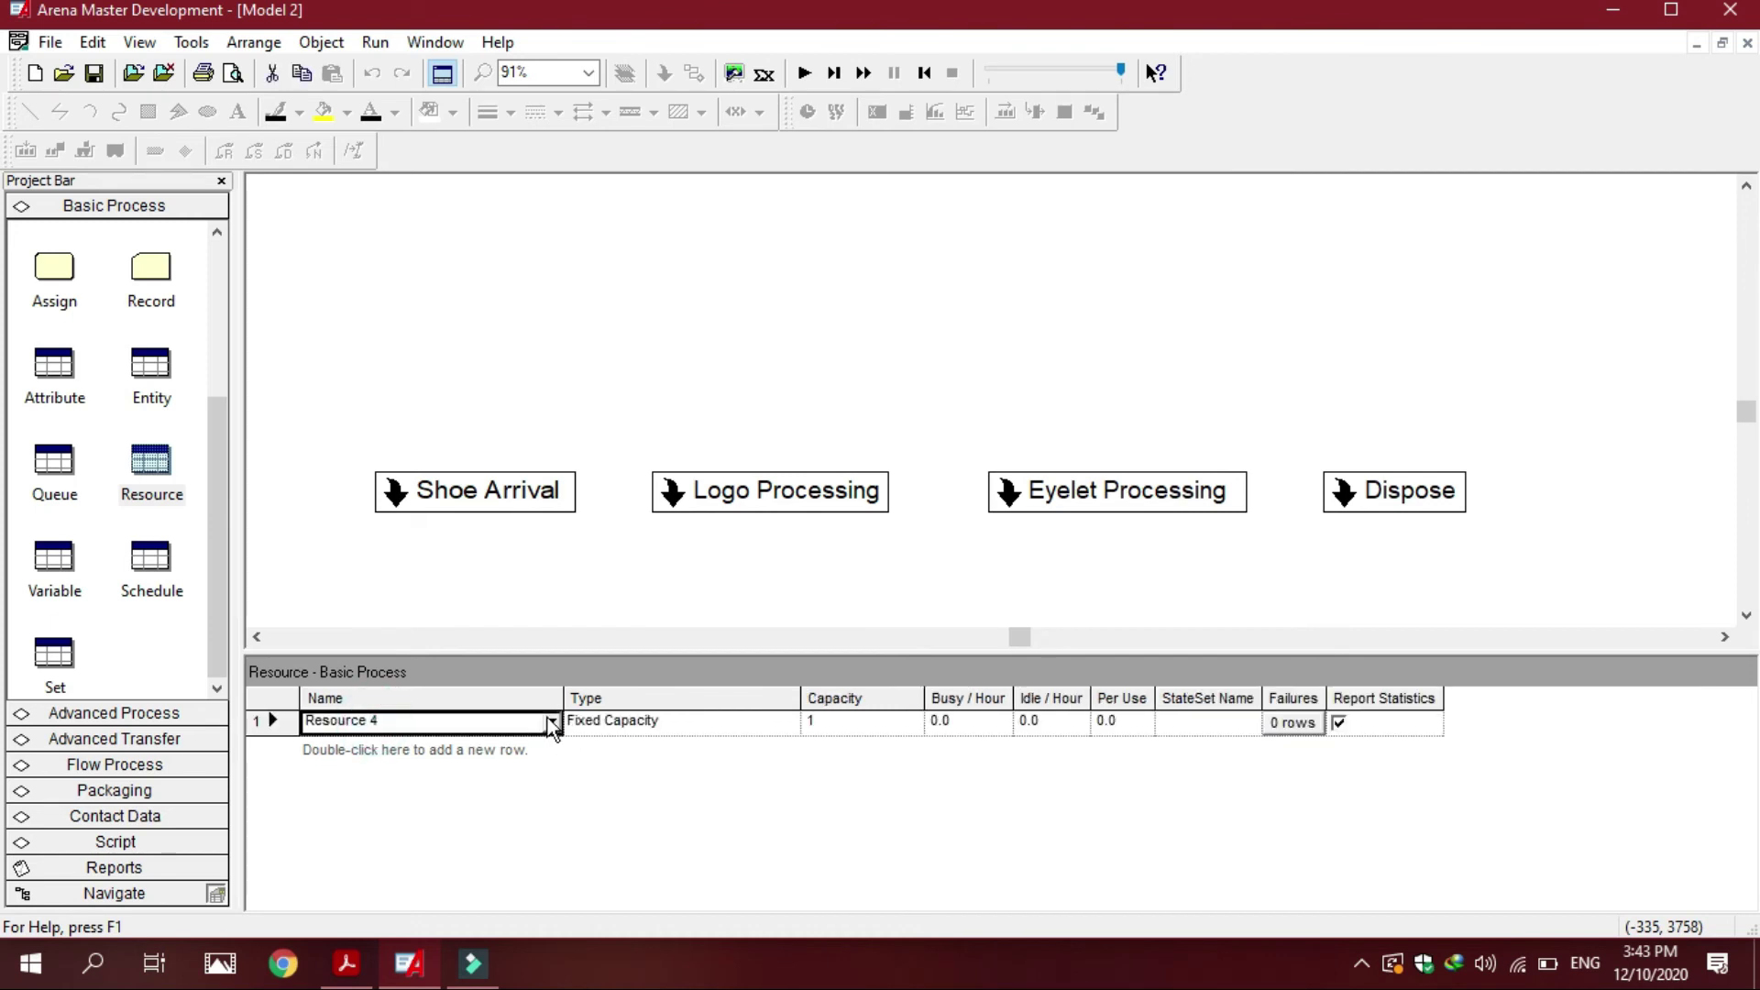
click(468, 725)
click(356, 971)
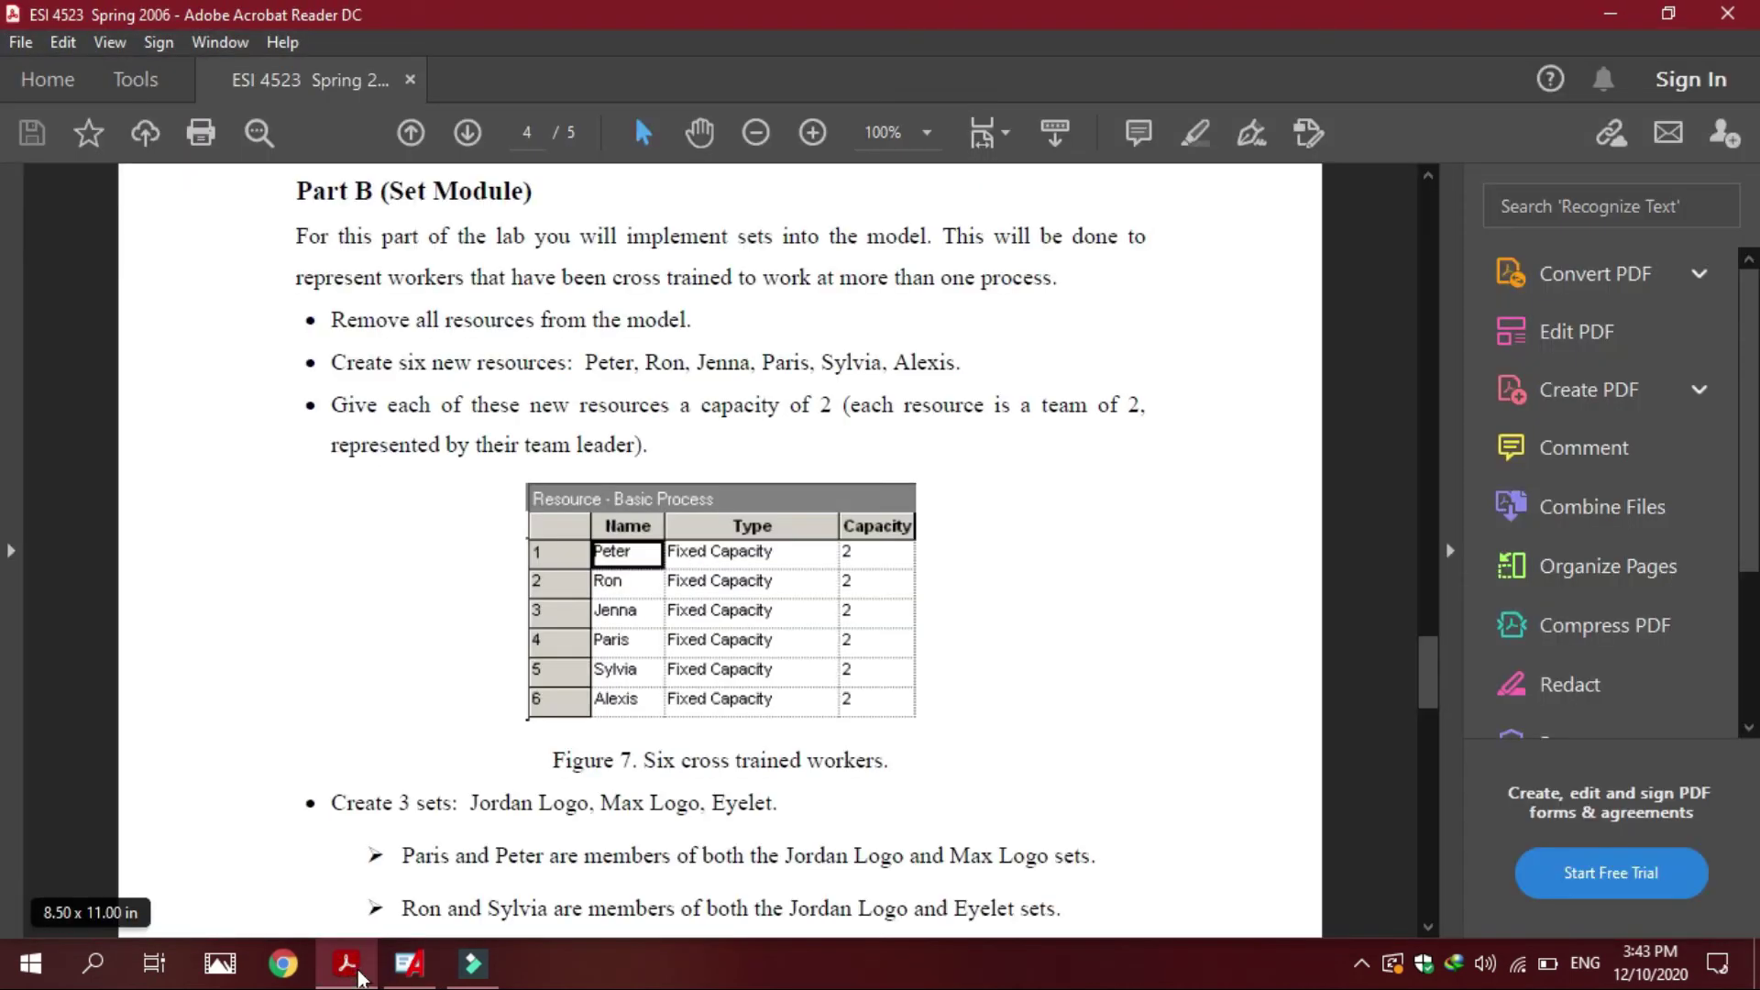
click(357, 974)
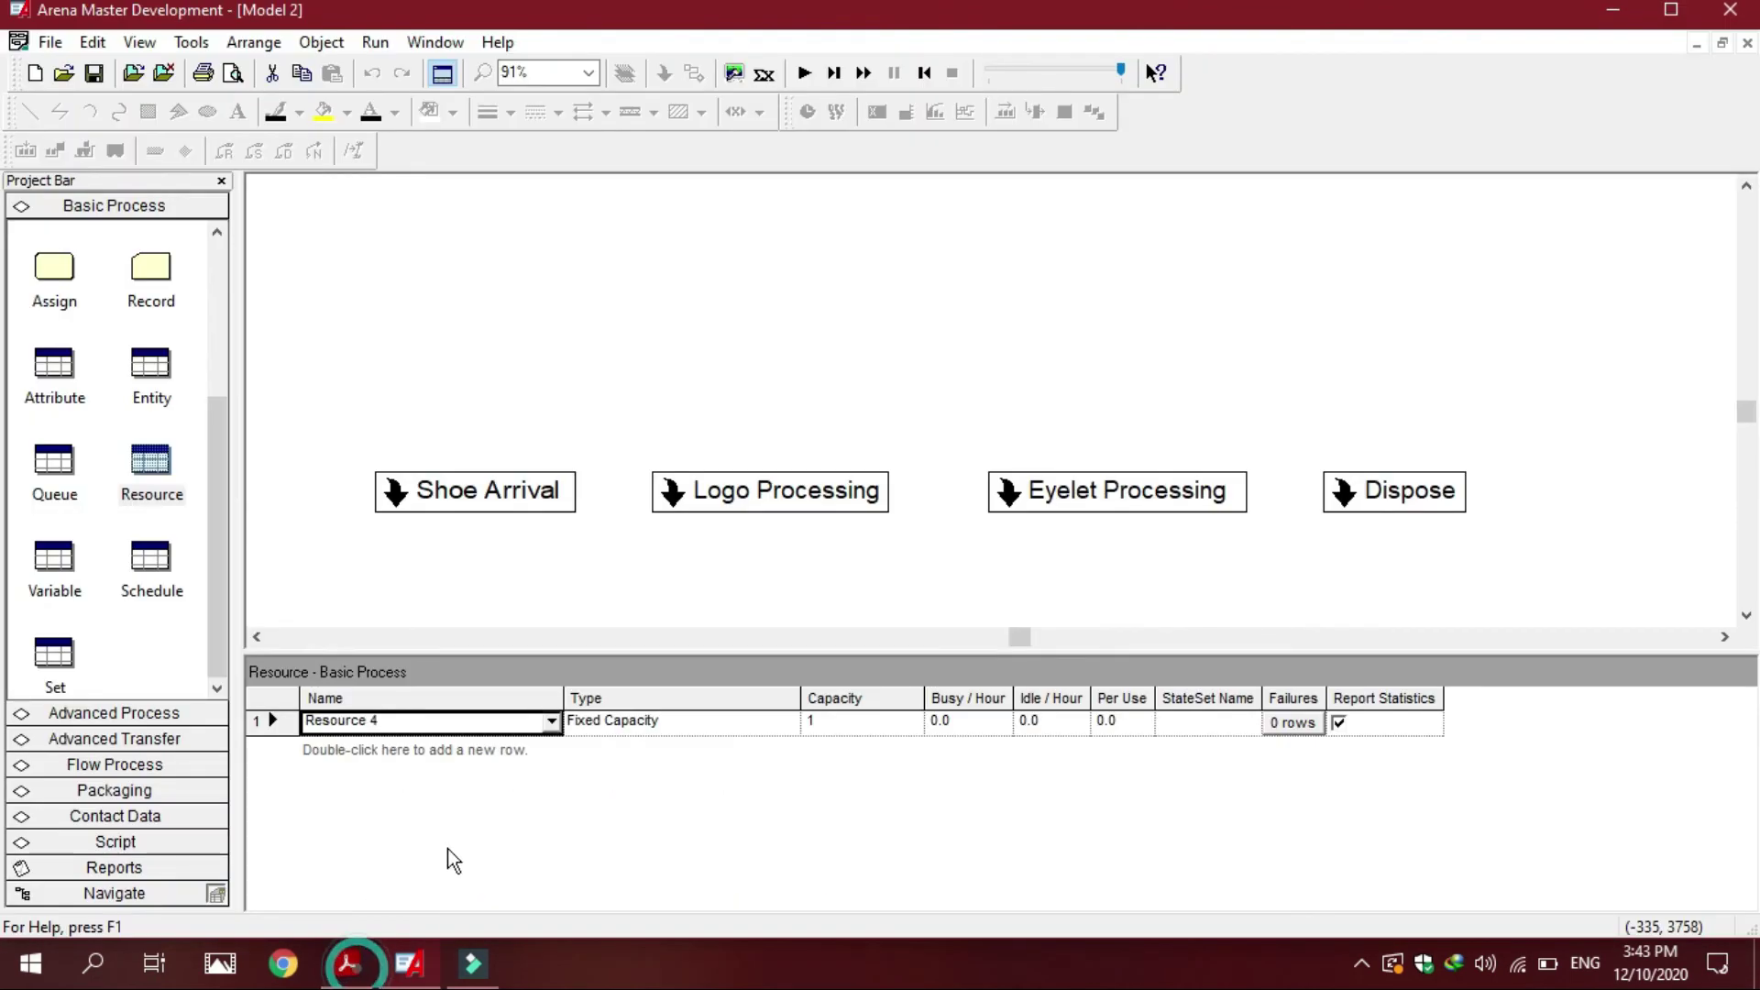
click(552, 723)
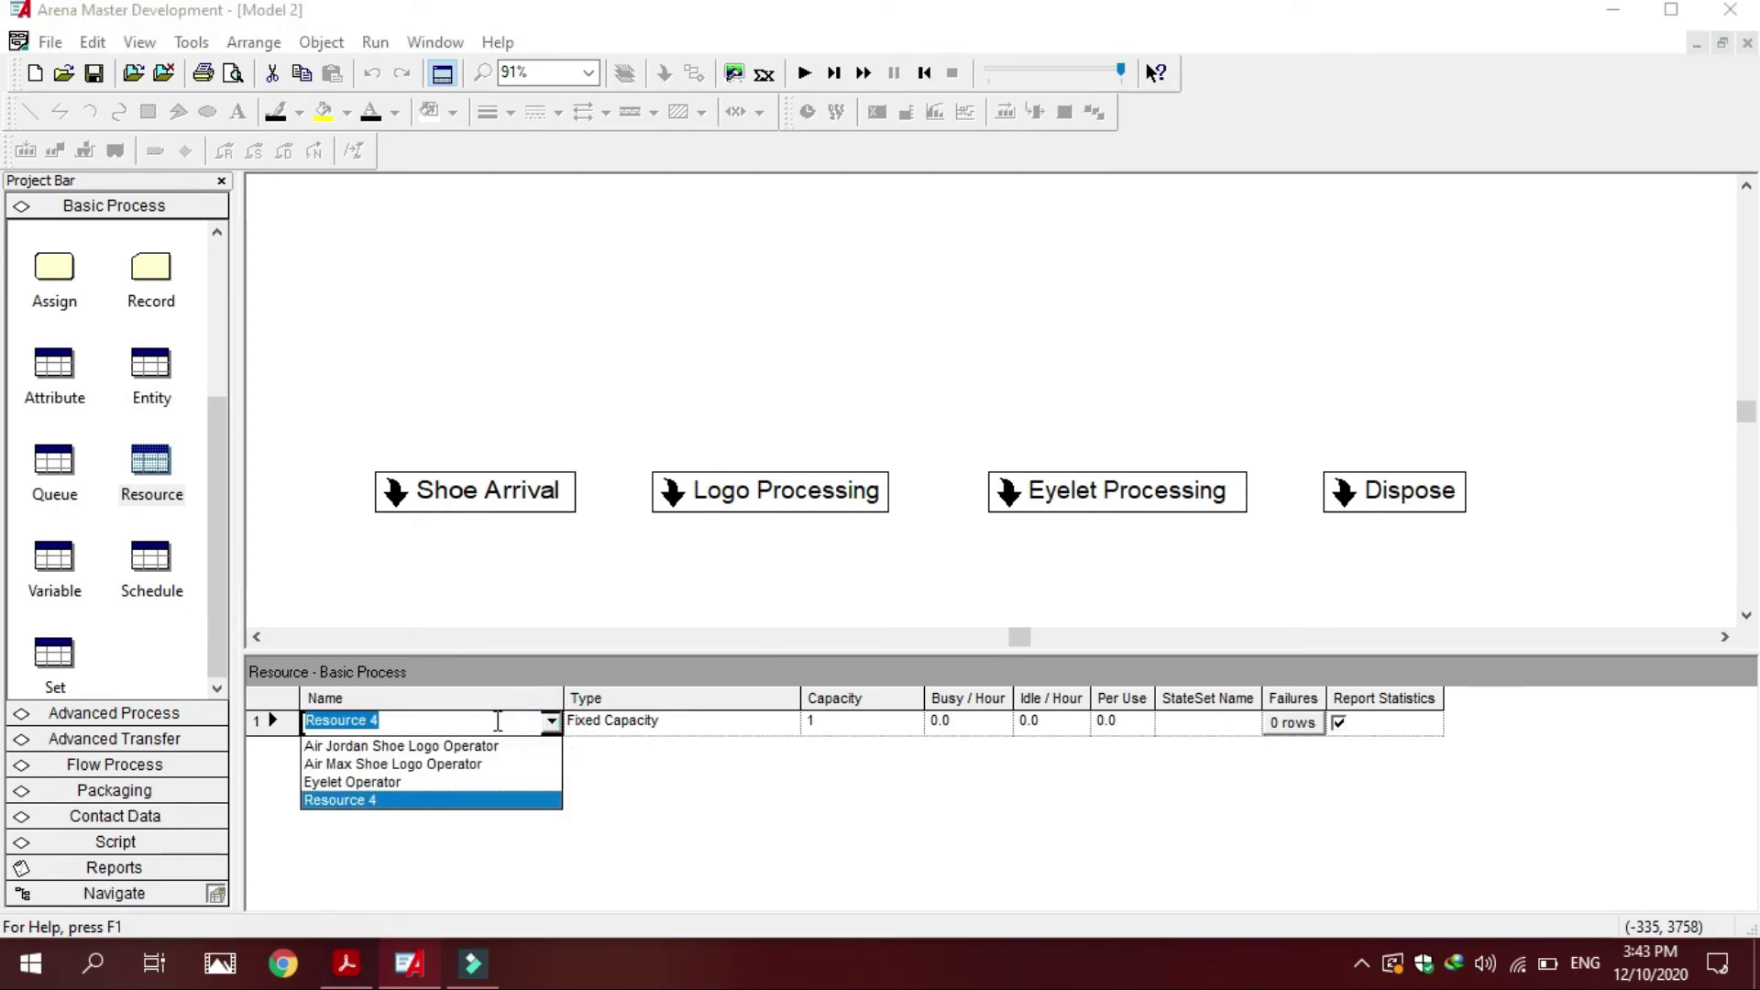
click(497, 722)
text(P)
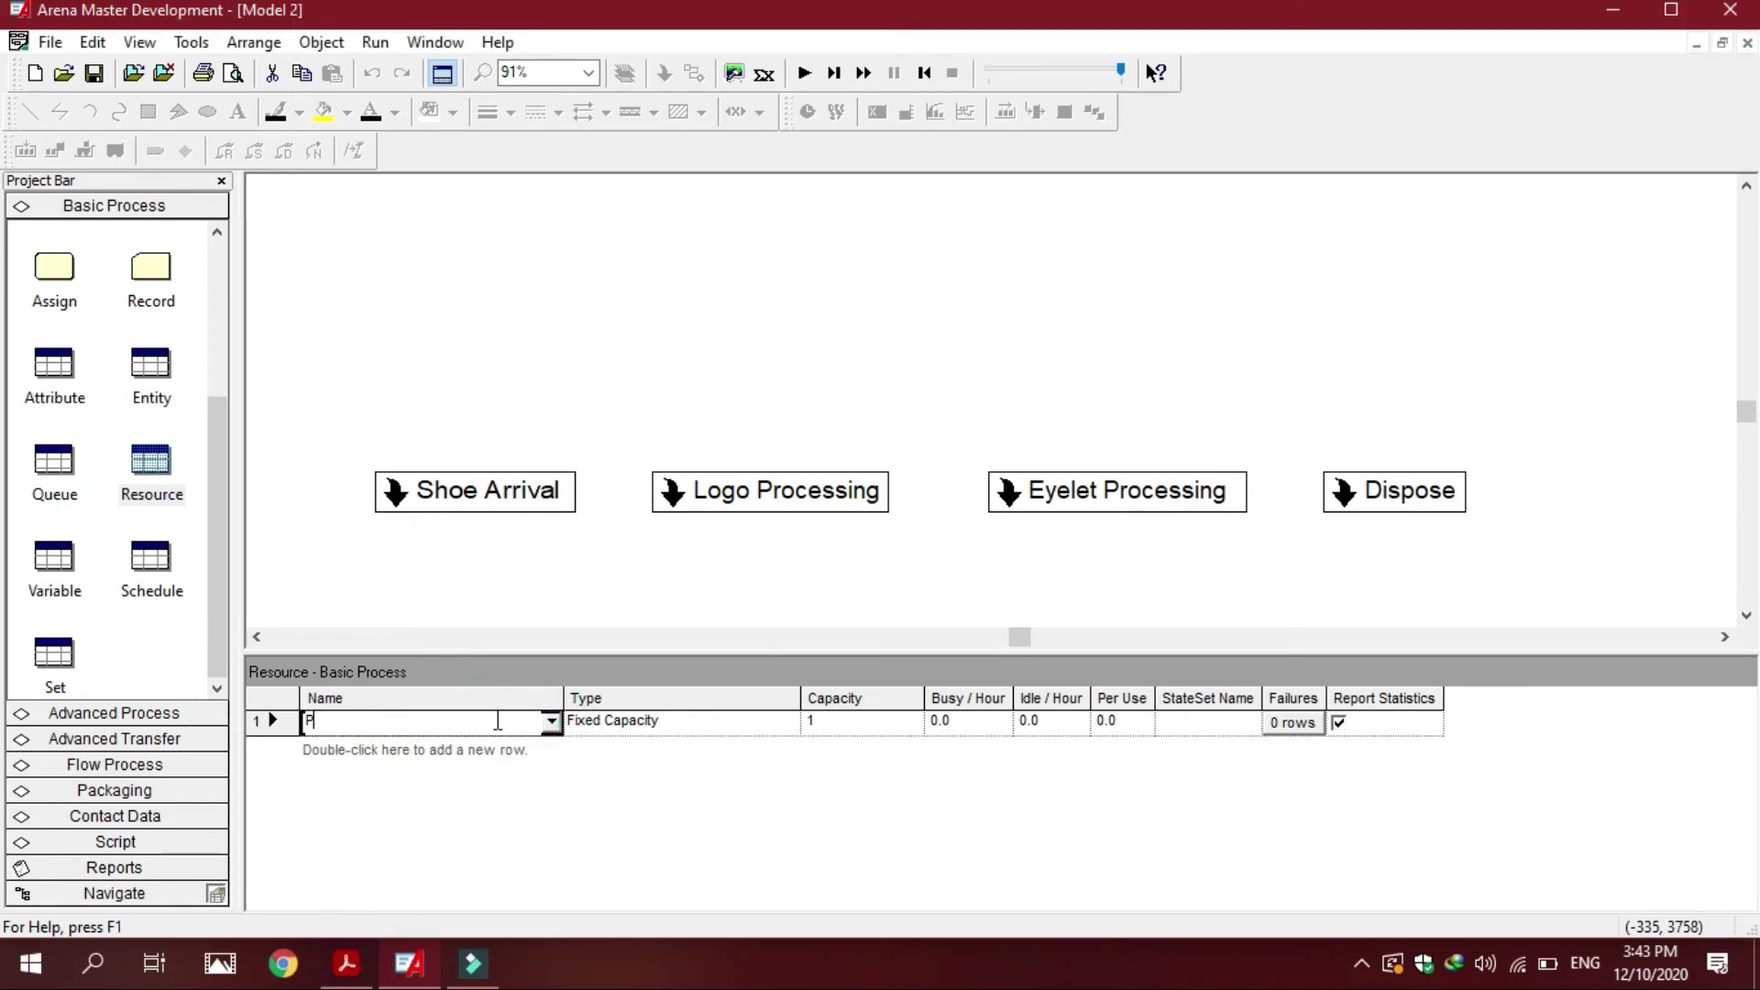
text(eter)
- Set the first resource's capacity to 2
click(882, 726)
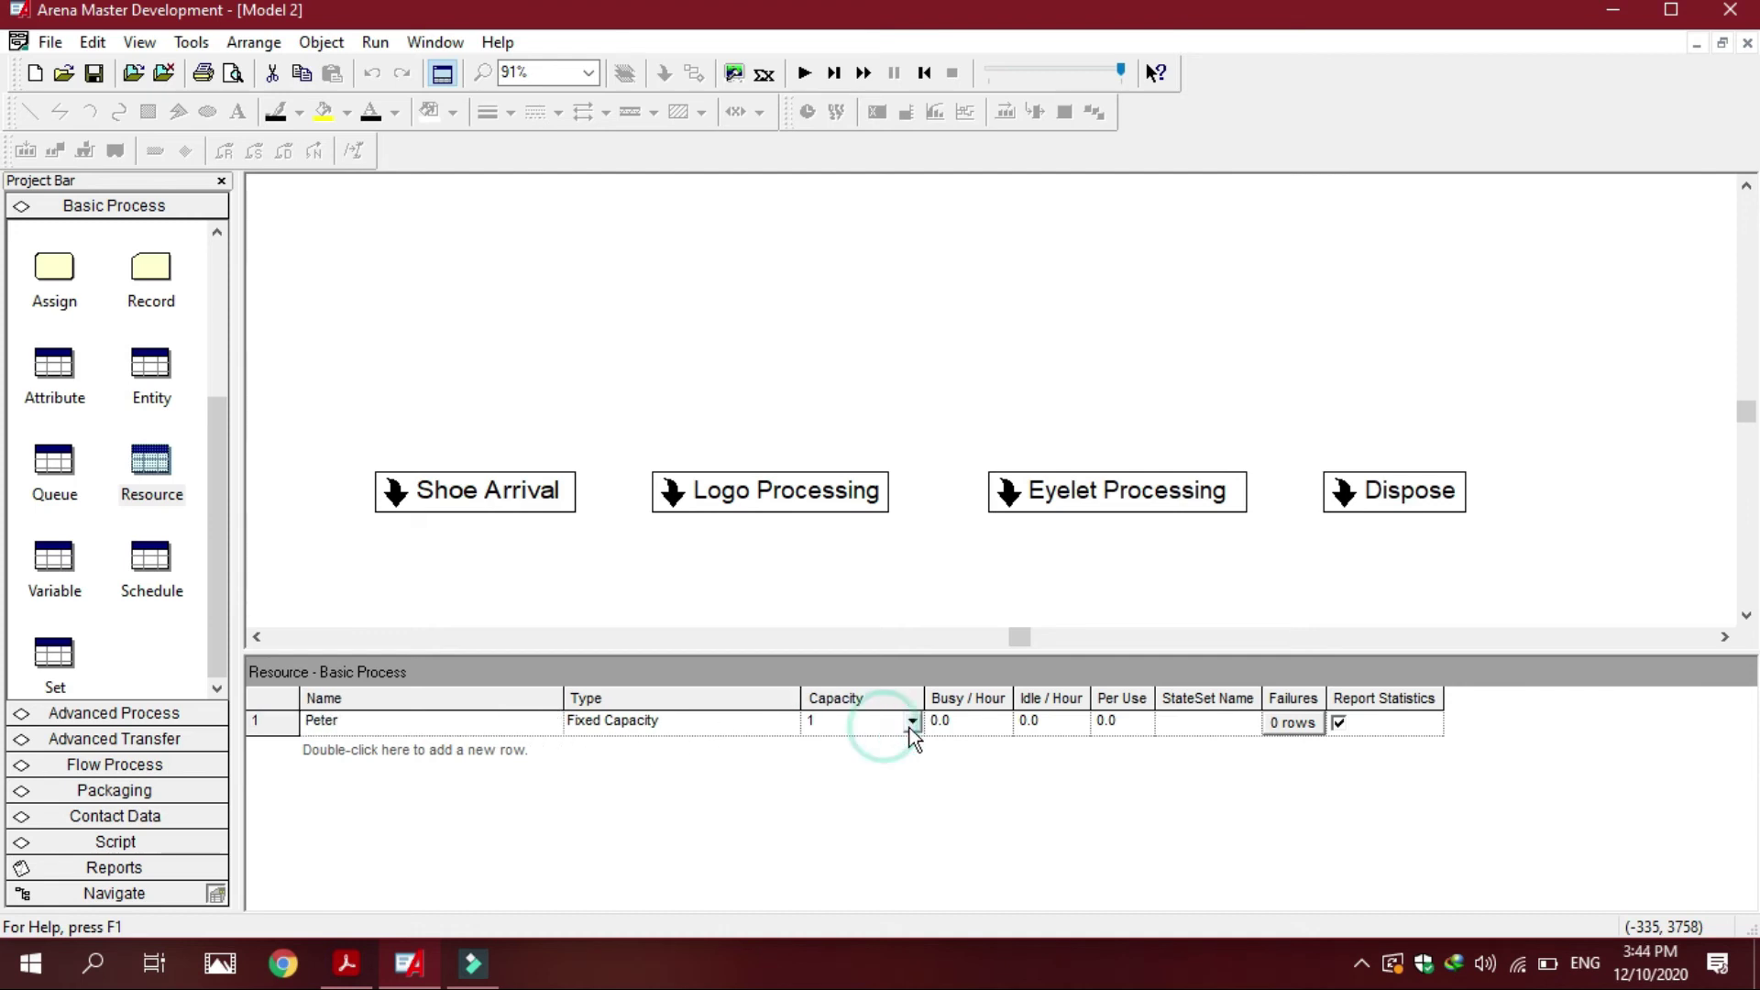
click(911, 722)
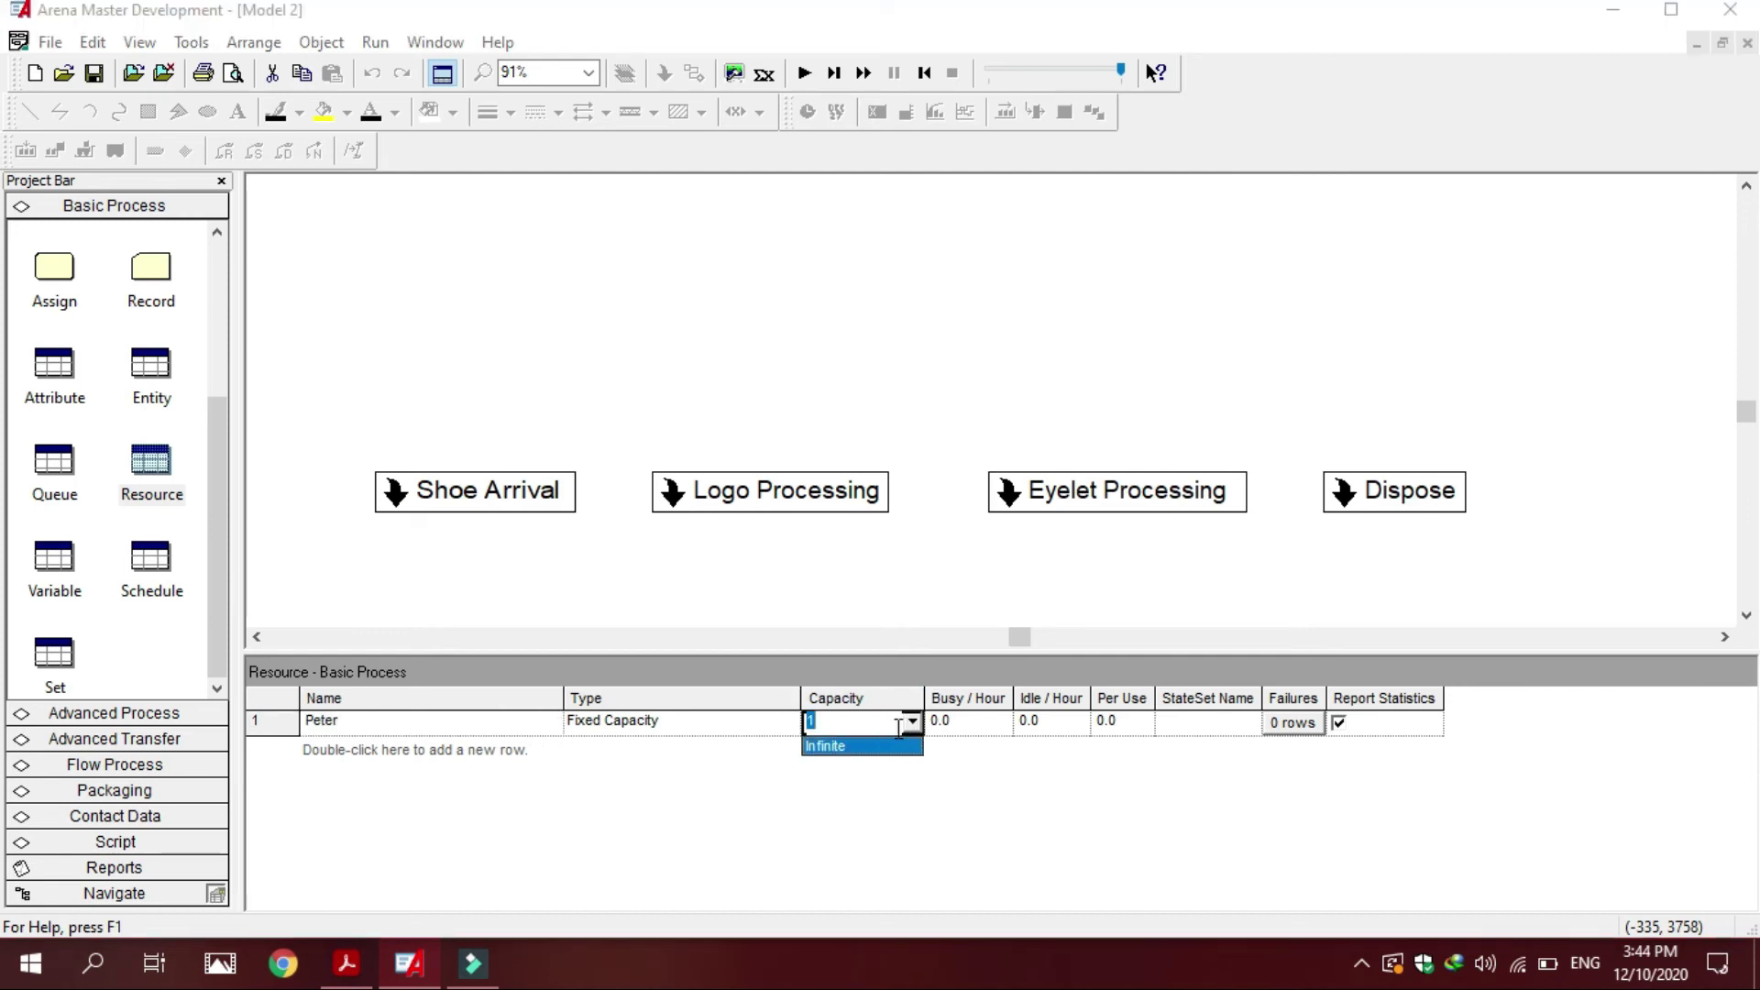
click(868, 724)
key(BackSpace)
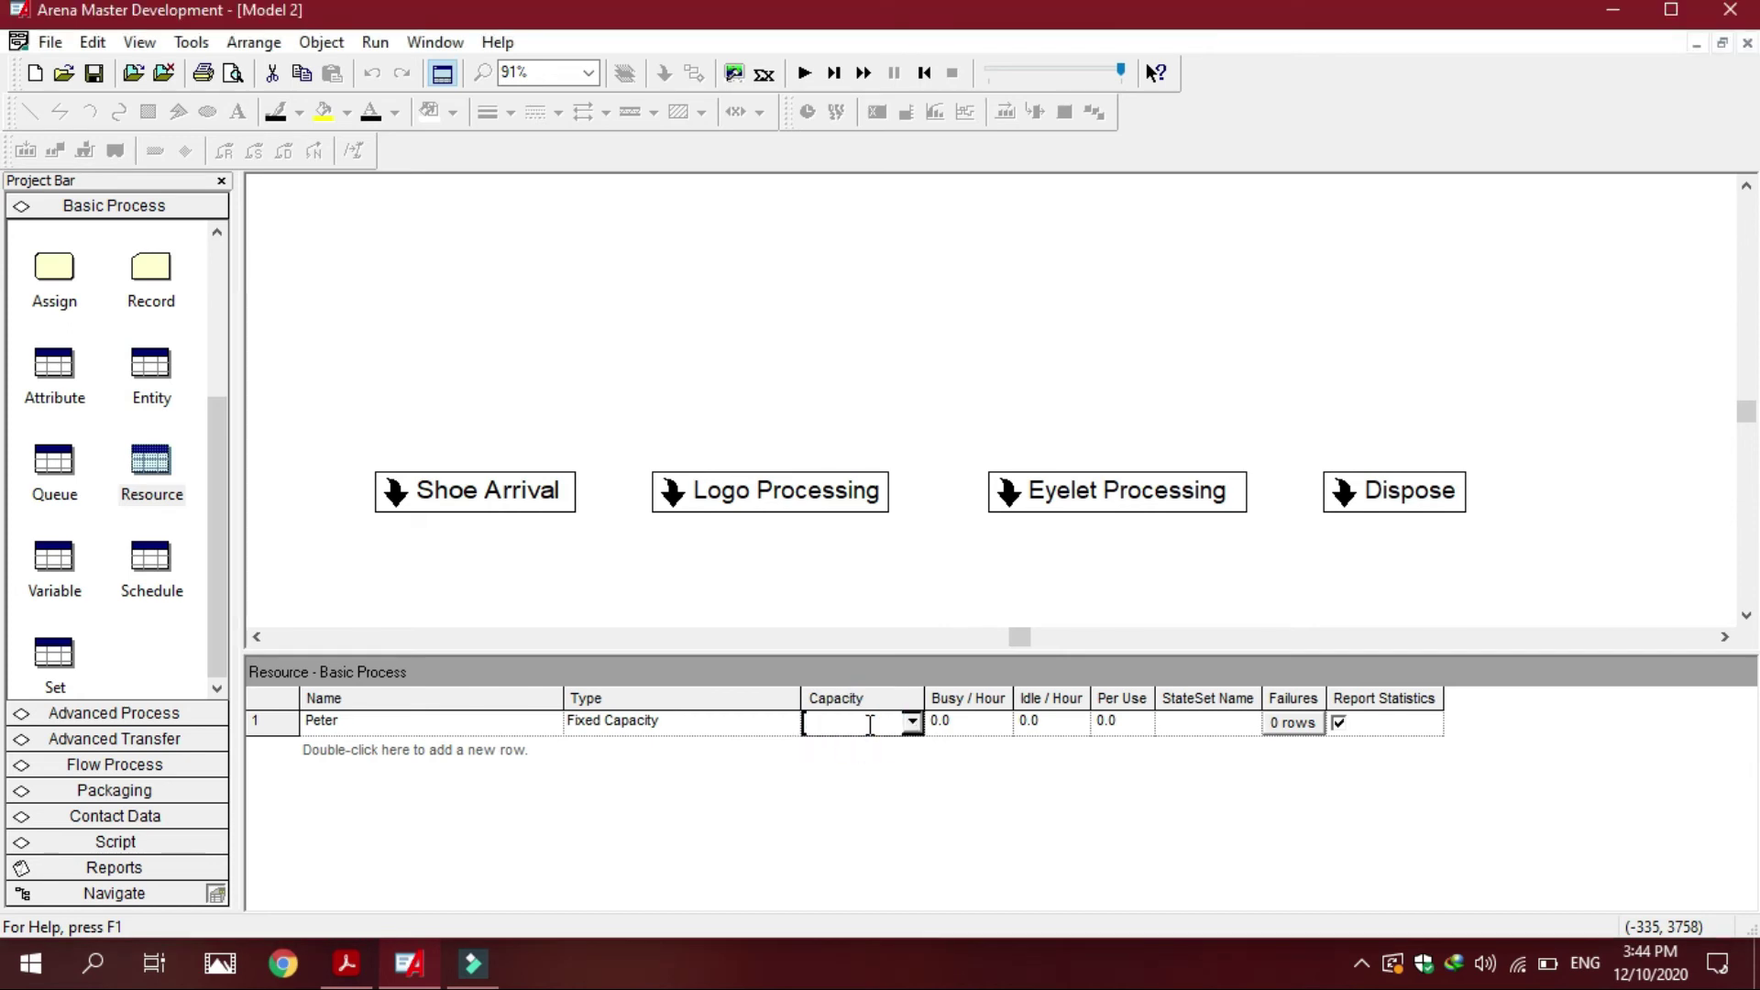
text(2)
key(Tab)
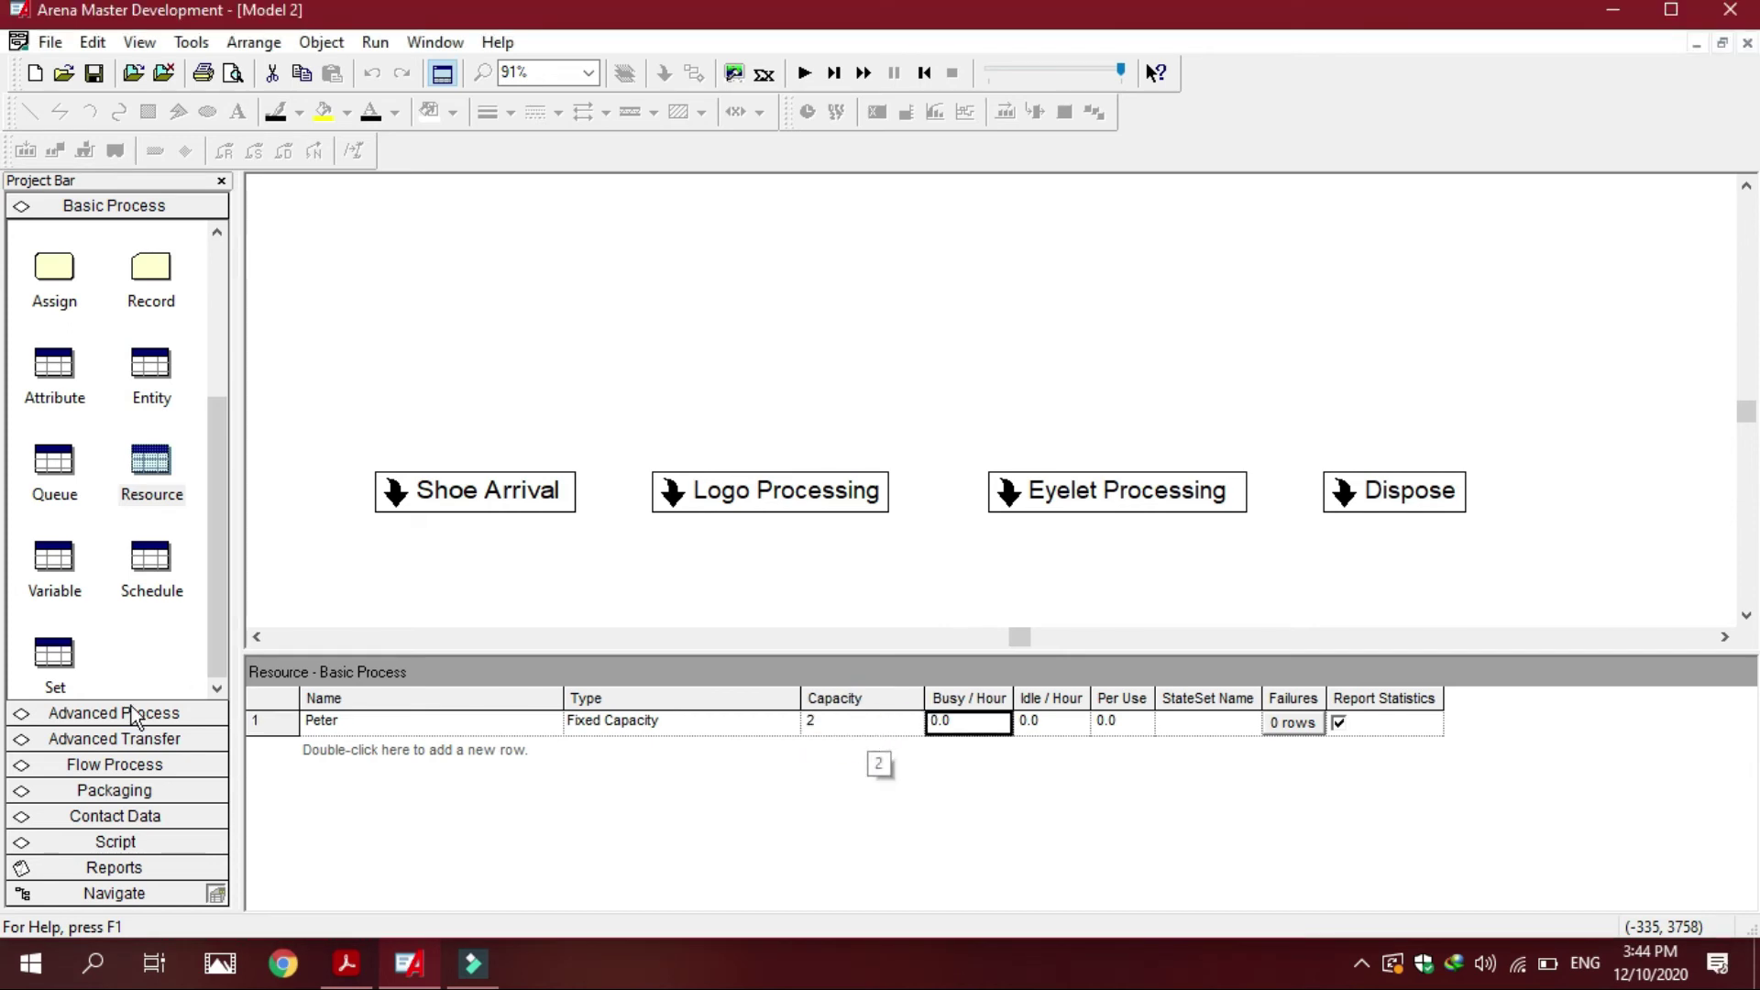
- Add a second resource row and name it after the second worker listed in the lab handout
double_click(354, 748)
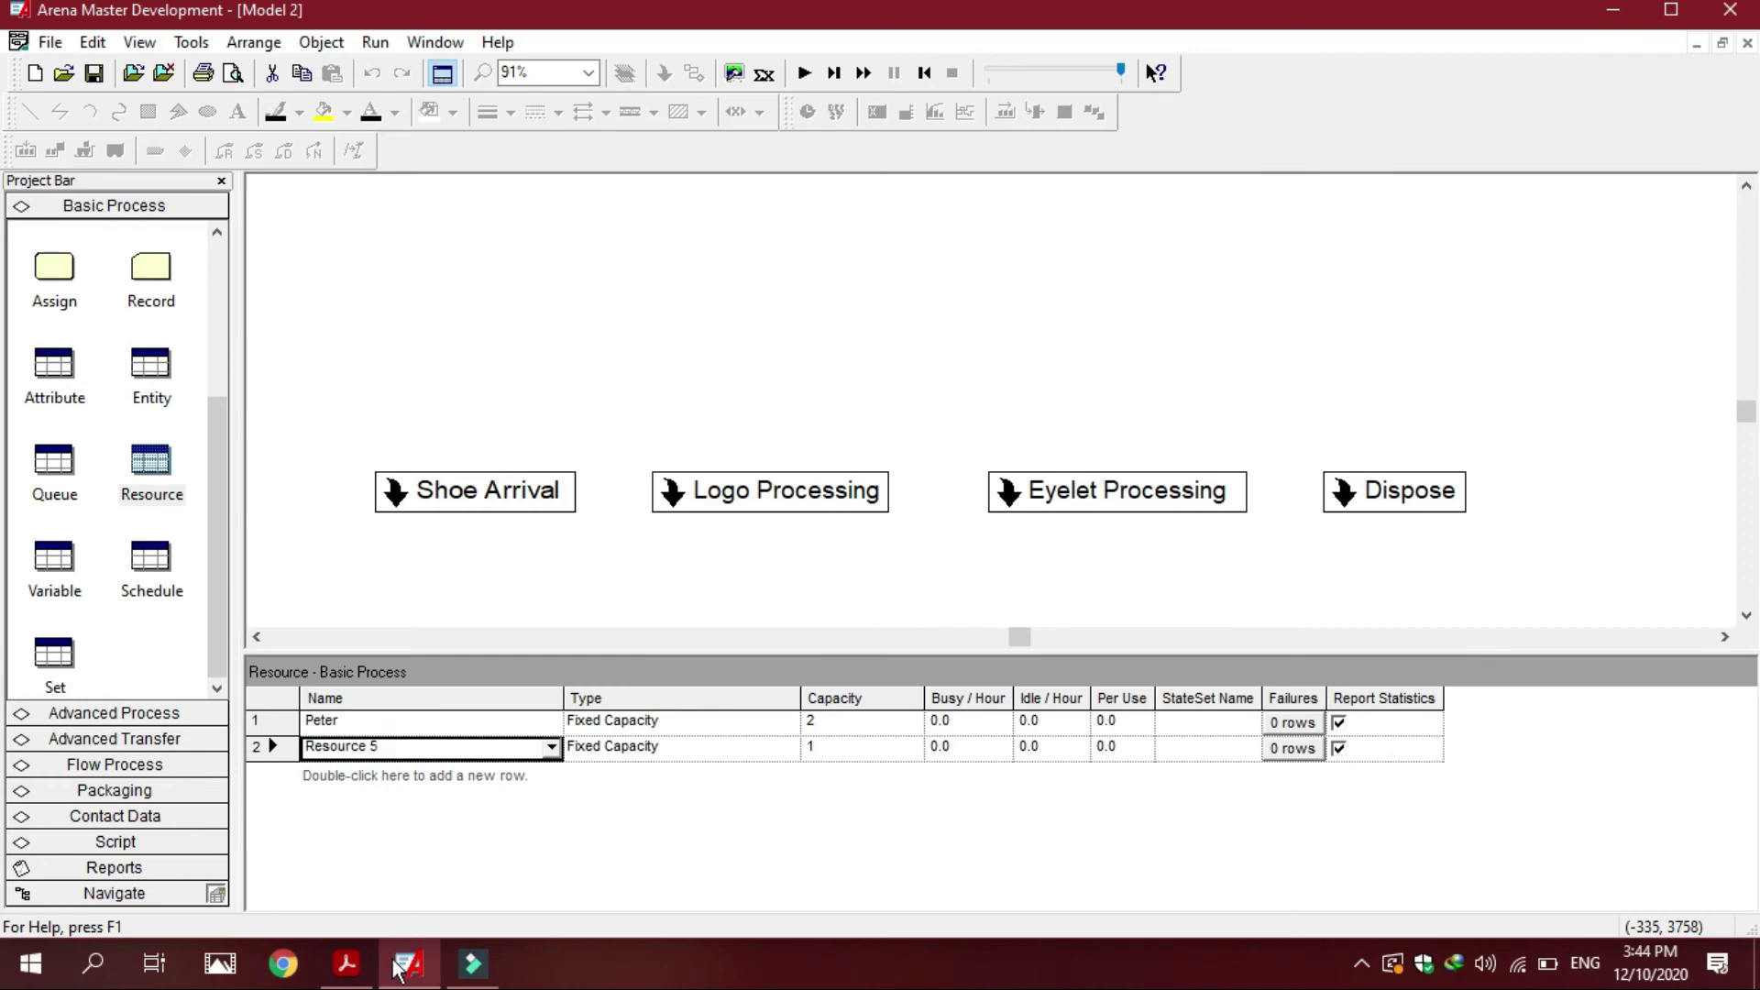
click(346, 964)
click(346, 977)
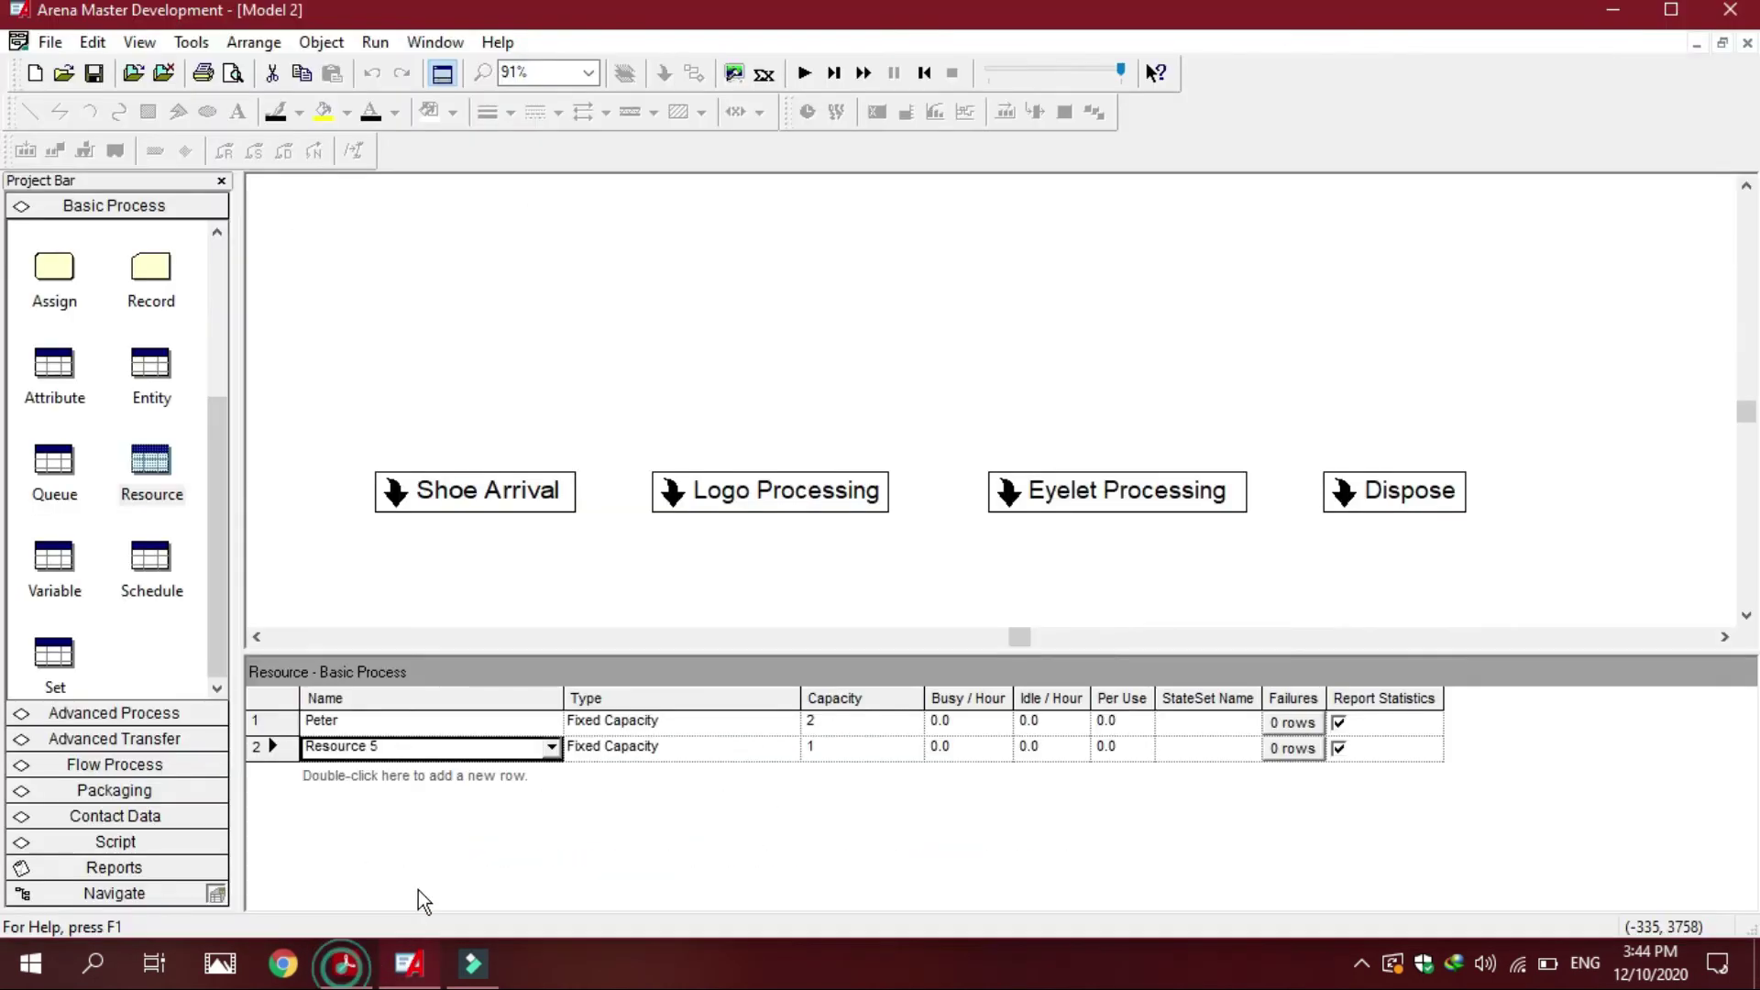
click(431, 748)
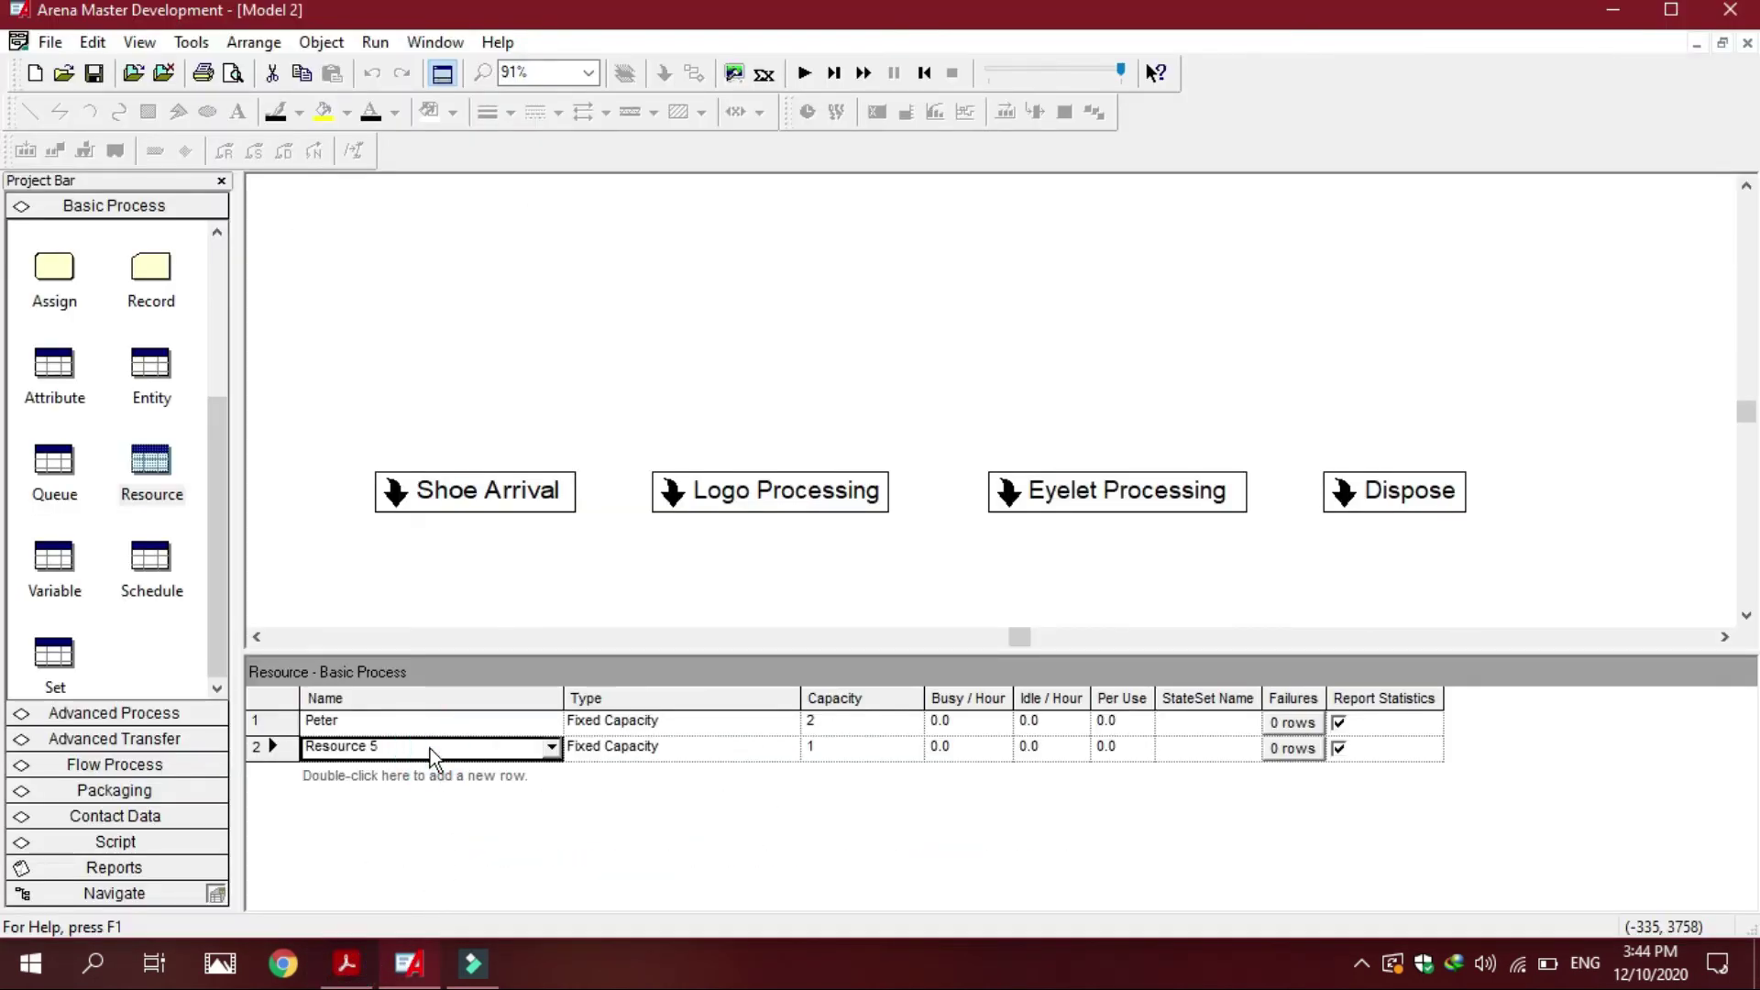
click(431, 748)
text(Ron)
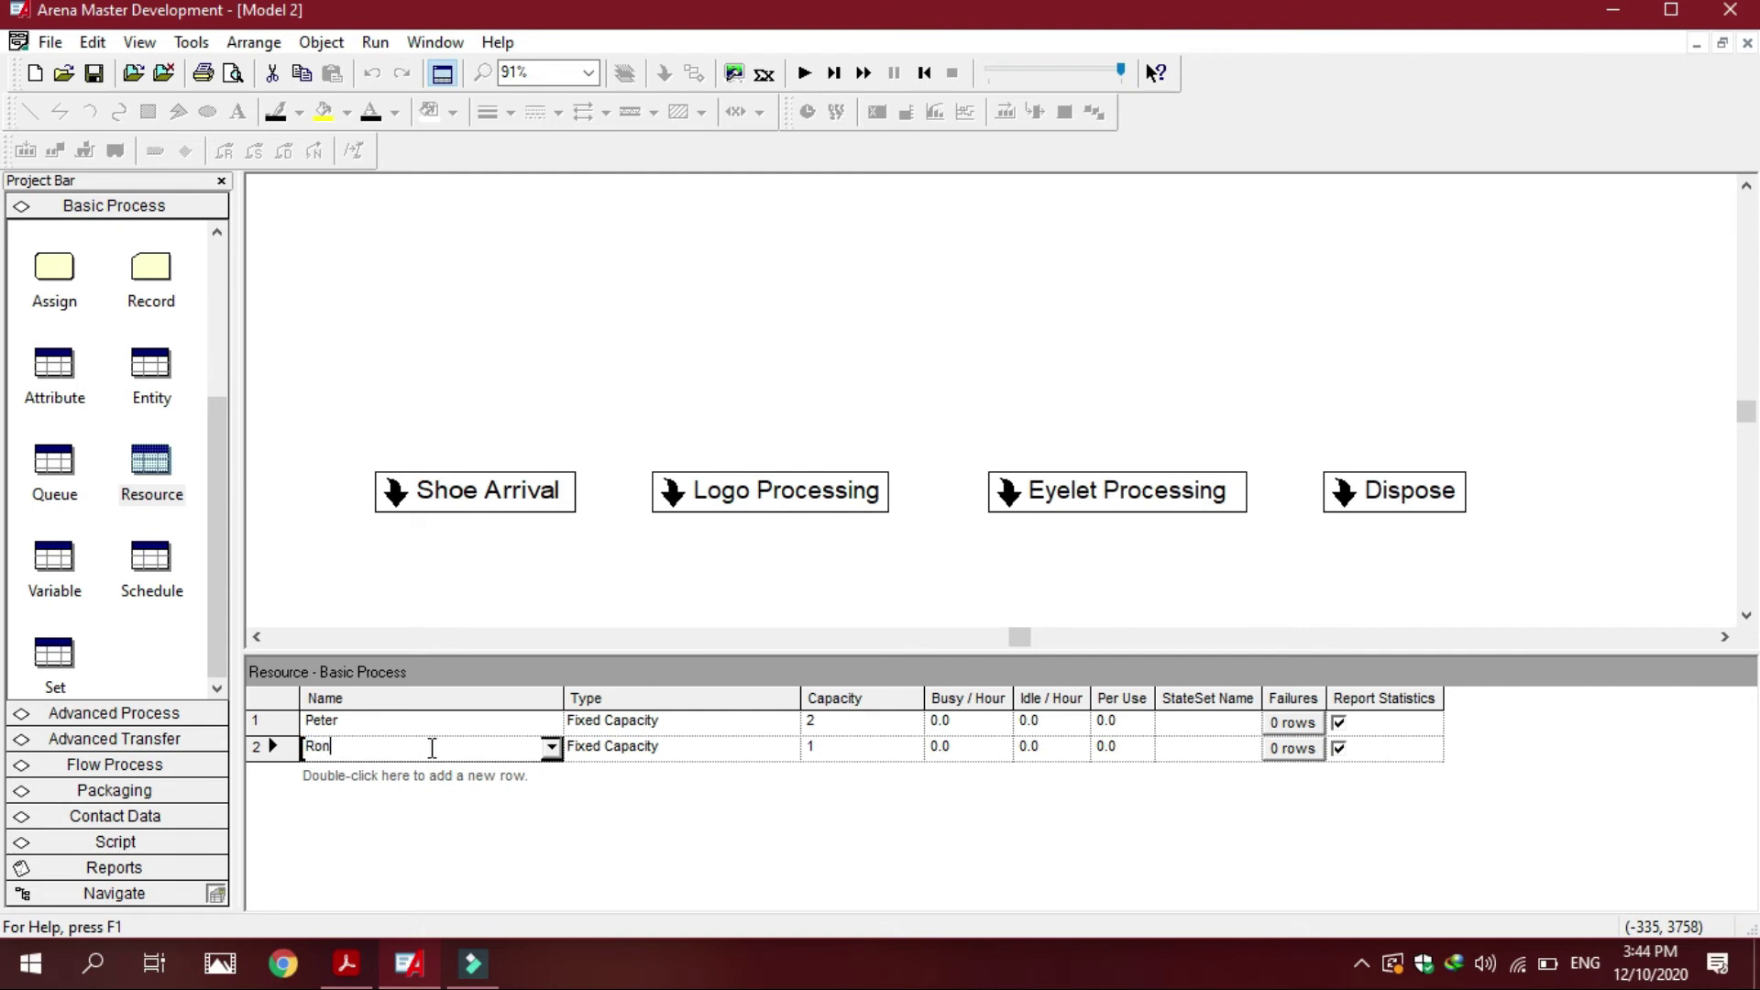
- Set the second resource's capacity to 2
click(839, 748)
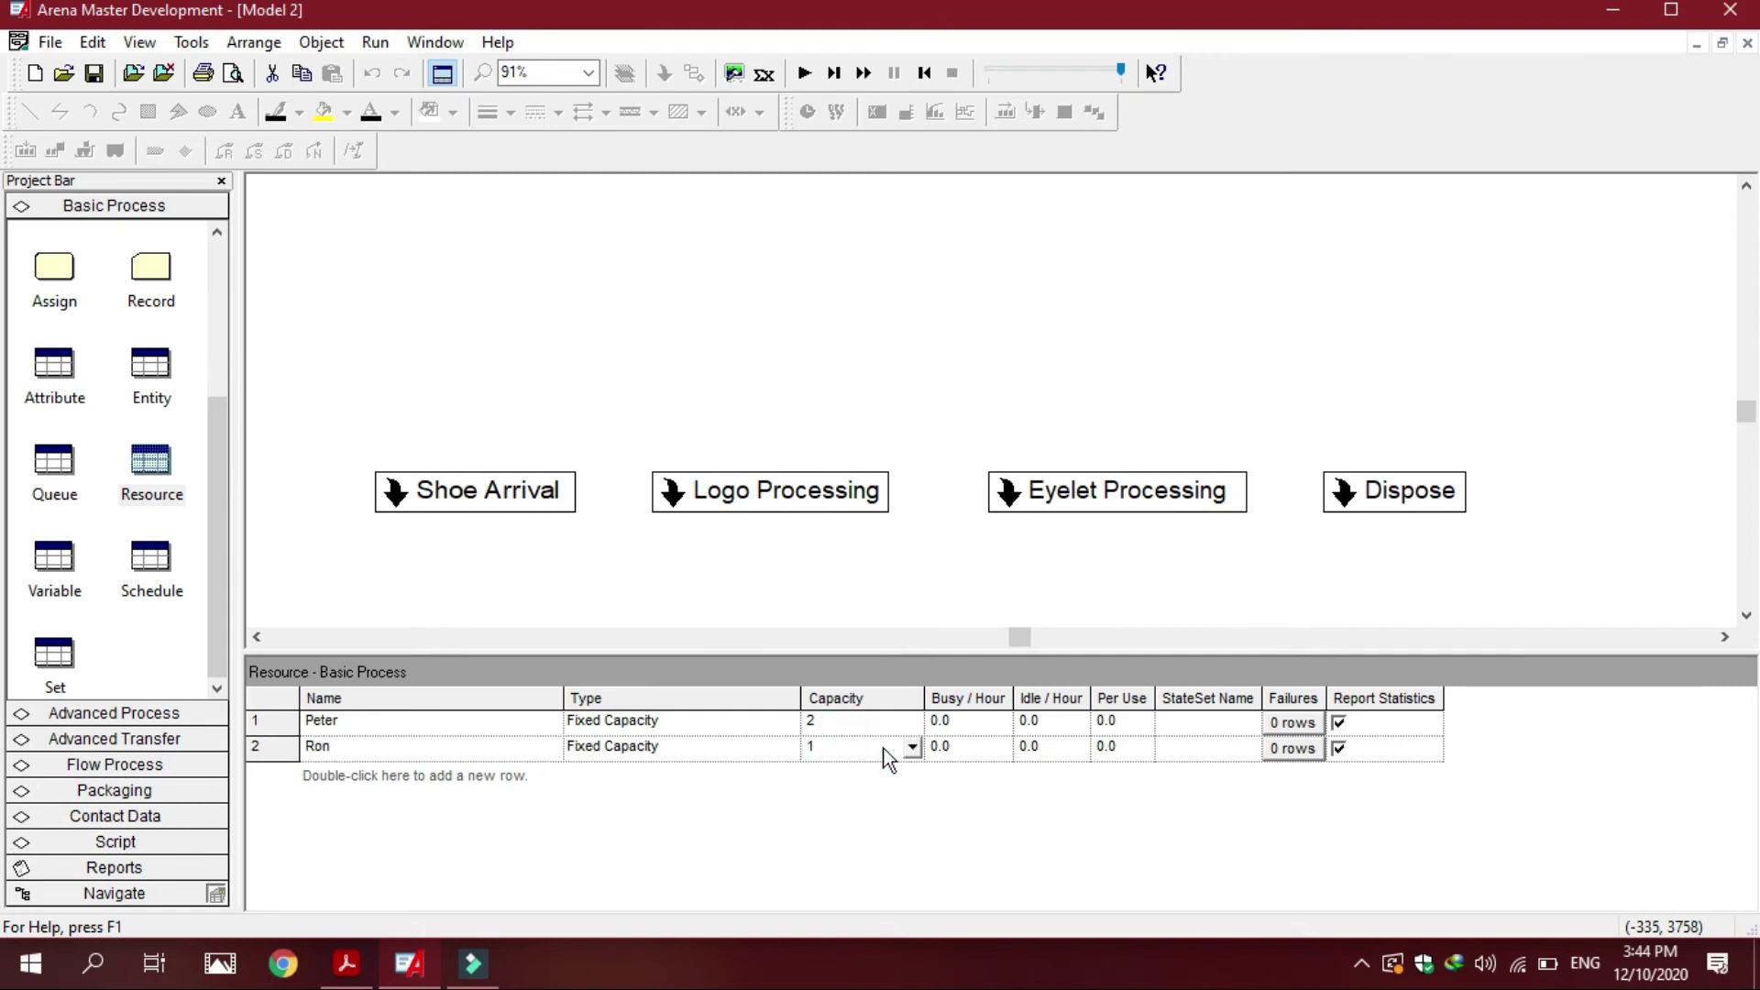
click(910, 748)
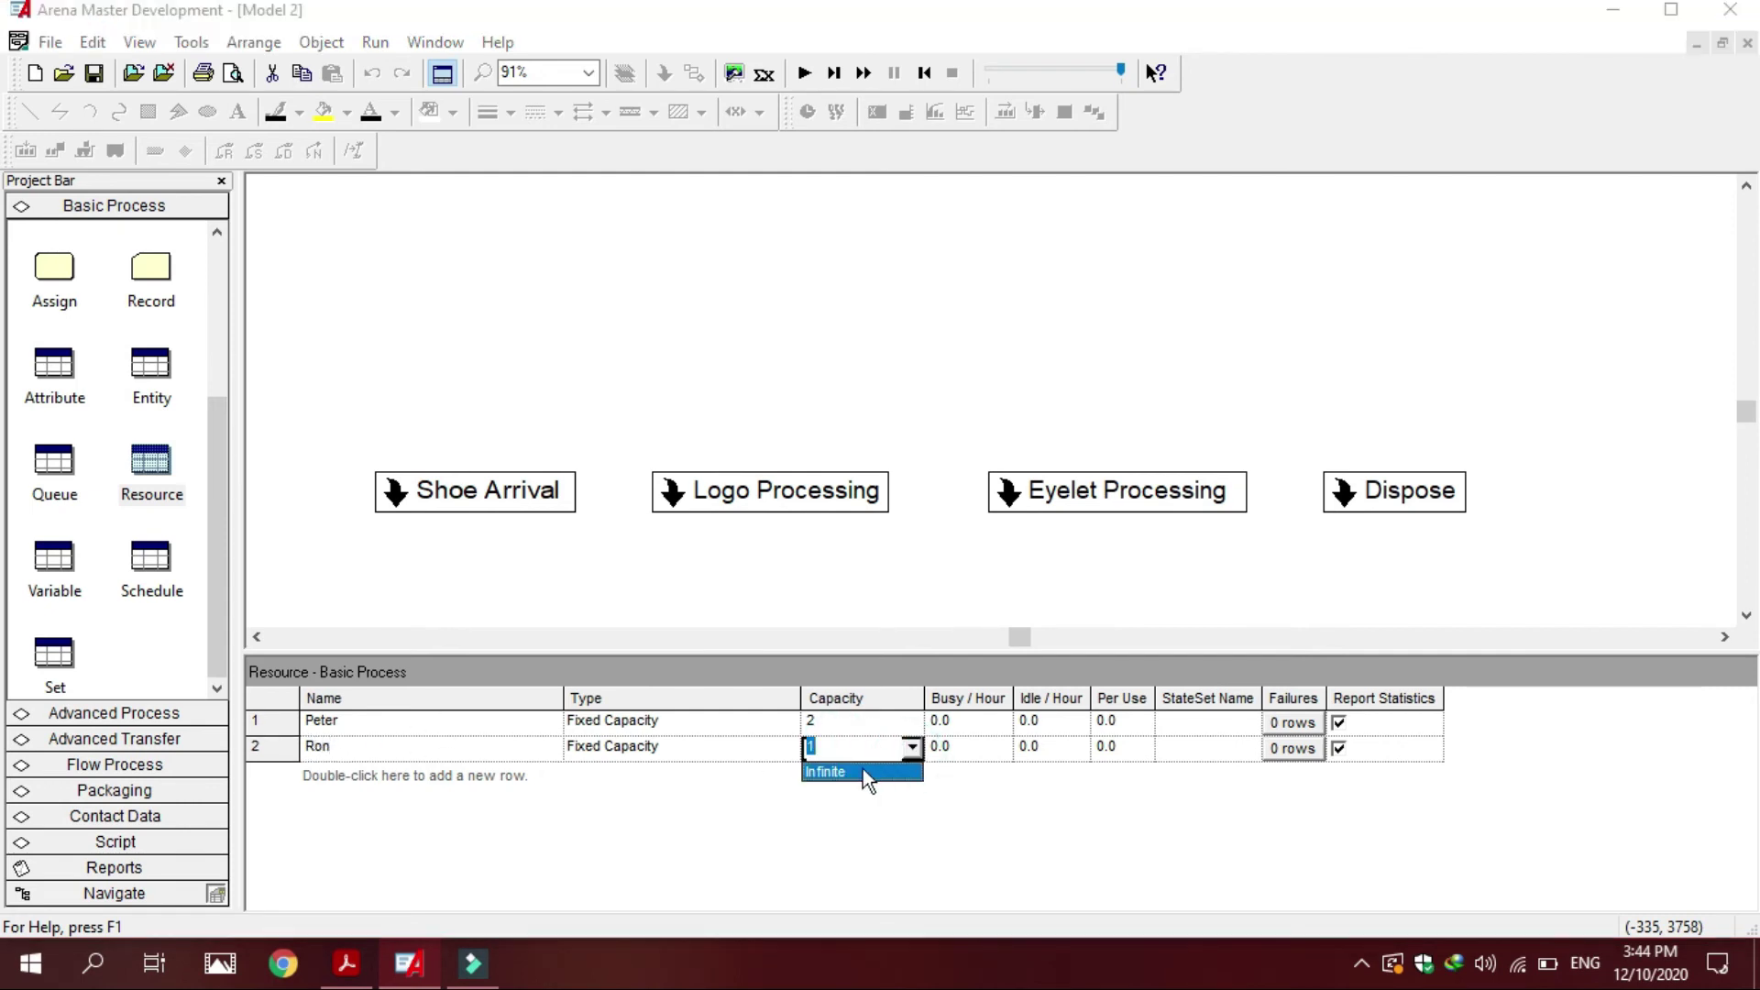
click(844, 747)
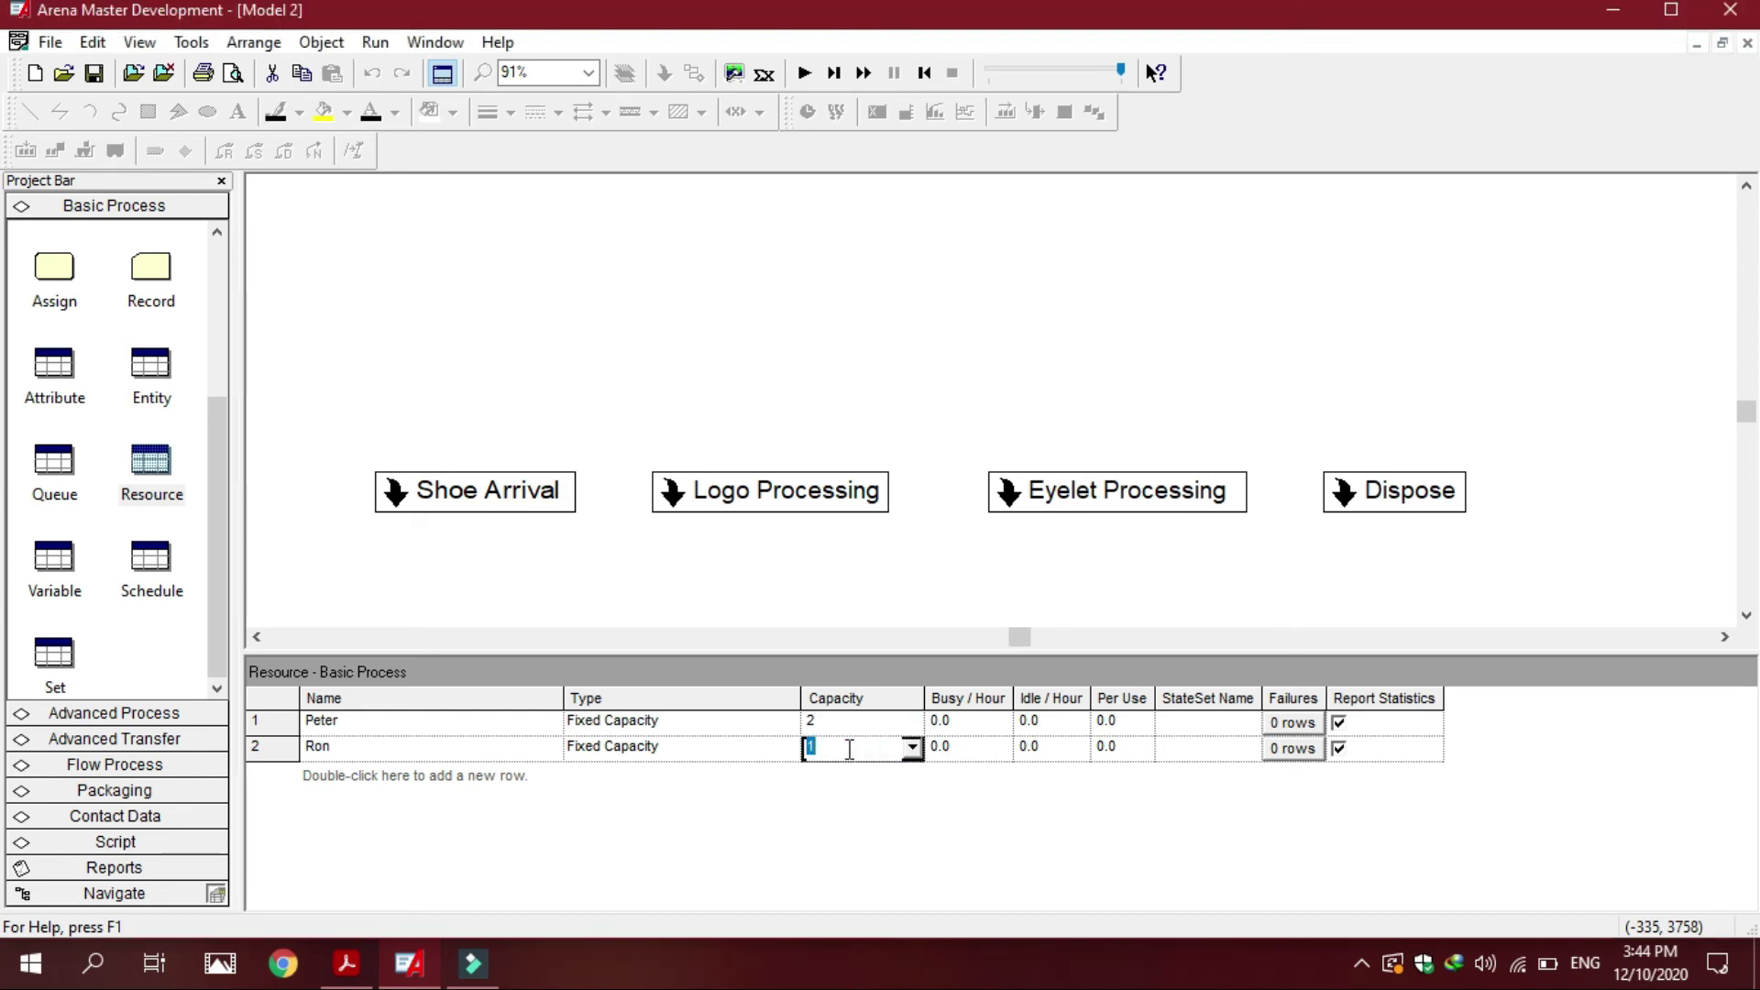
text(2)
- Add a third resource row and name it after the third worker listed in the lab handout
double_click(326, 781)
click(340, 962)
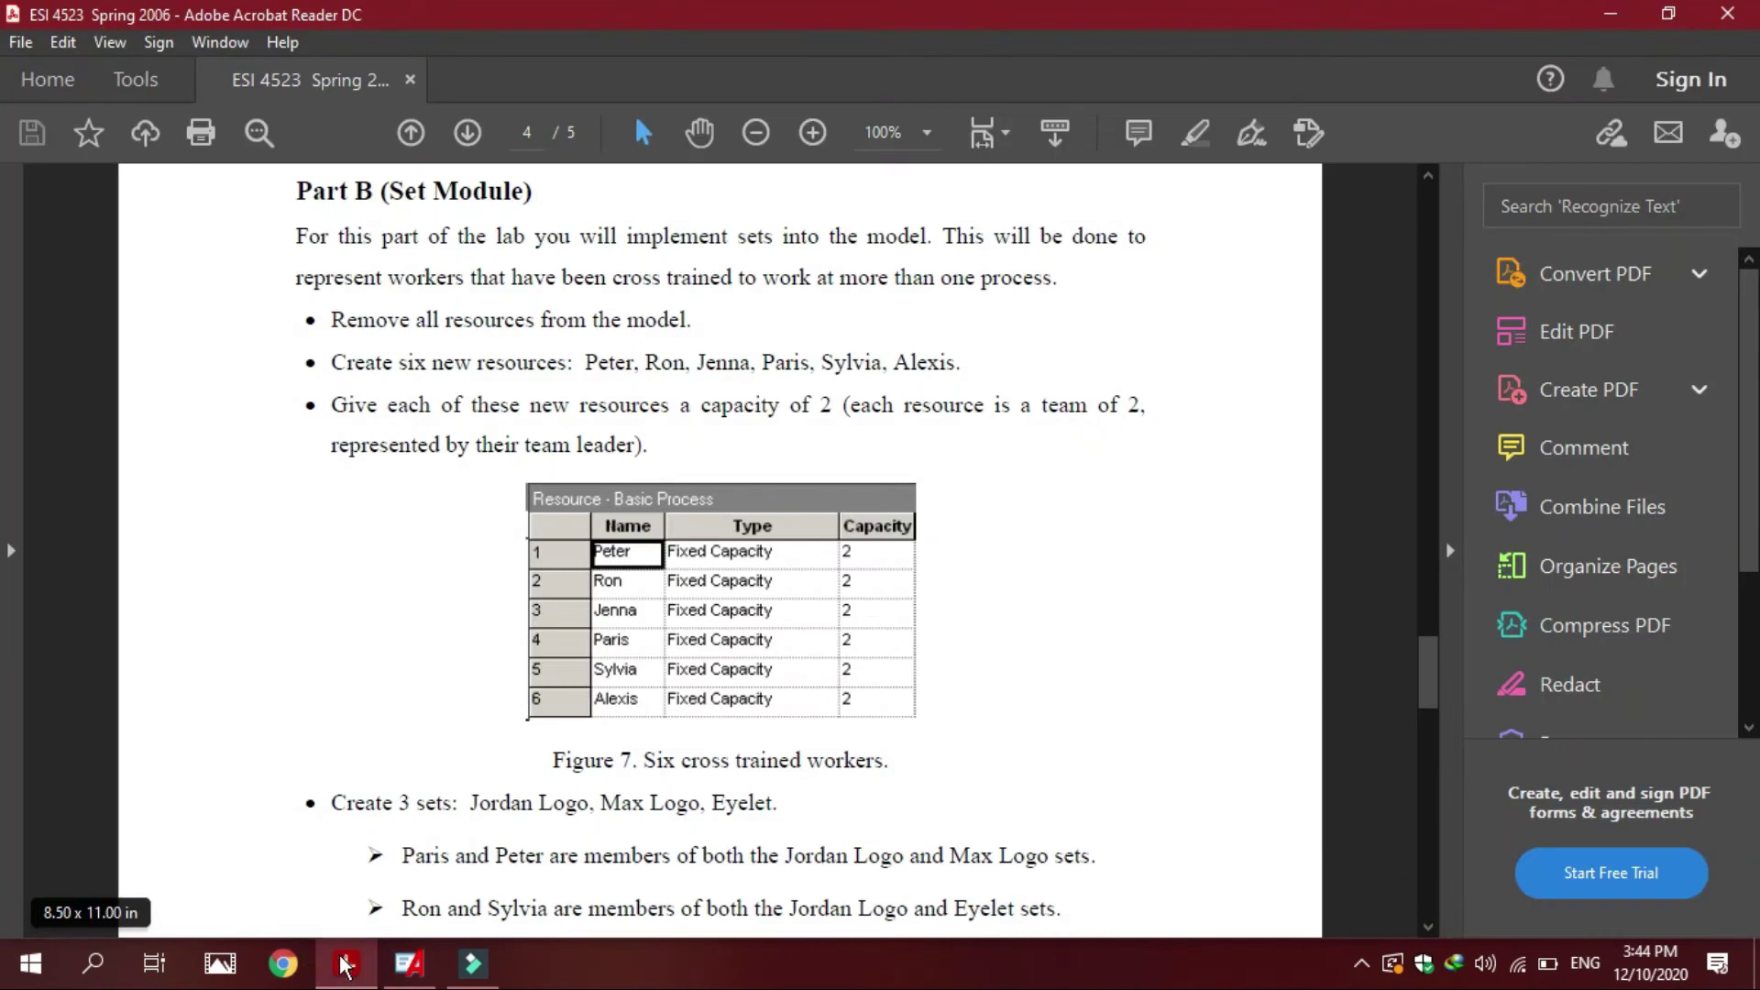
click(340, 962)
click(409, 770)
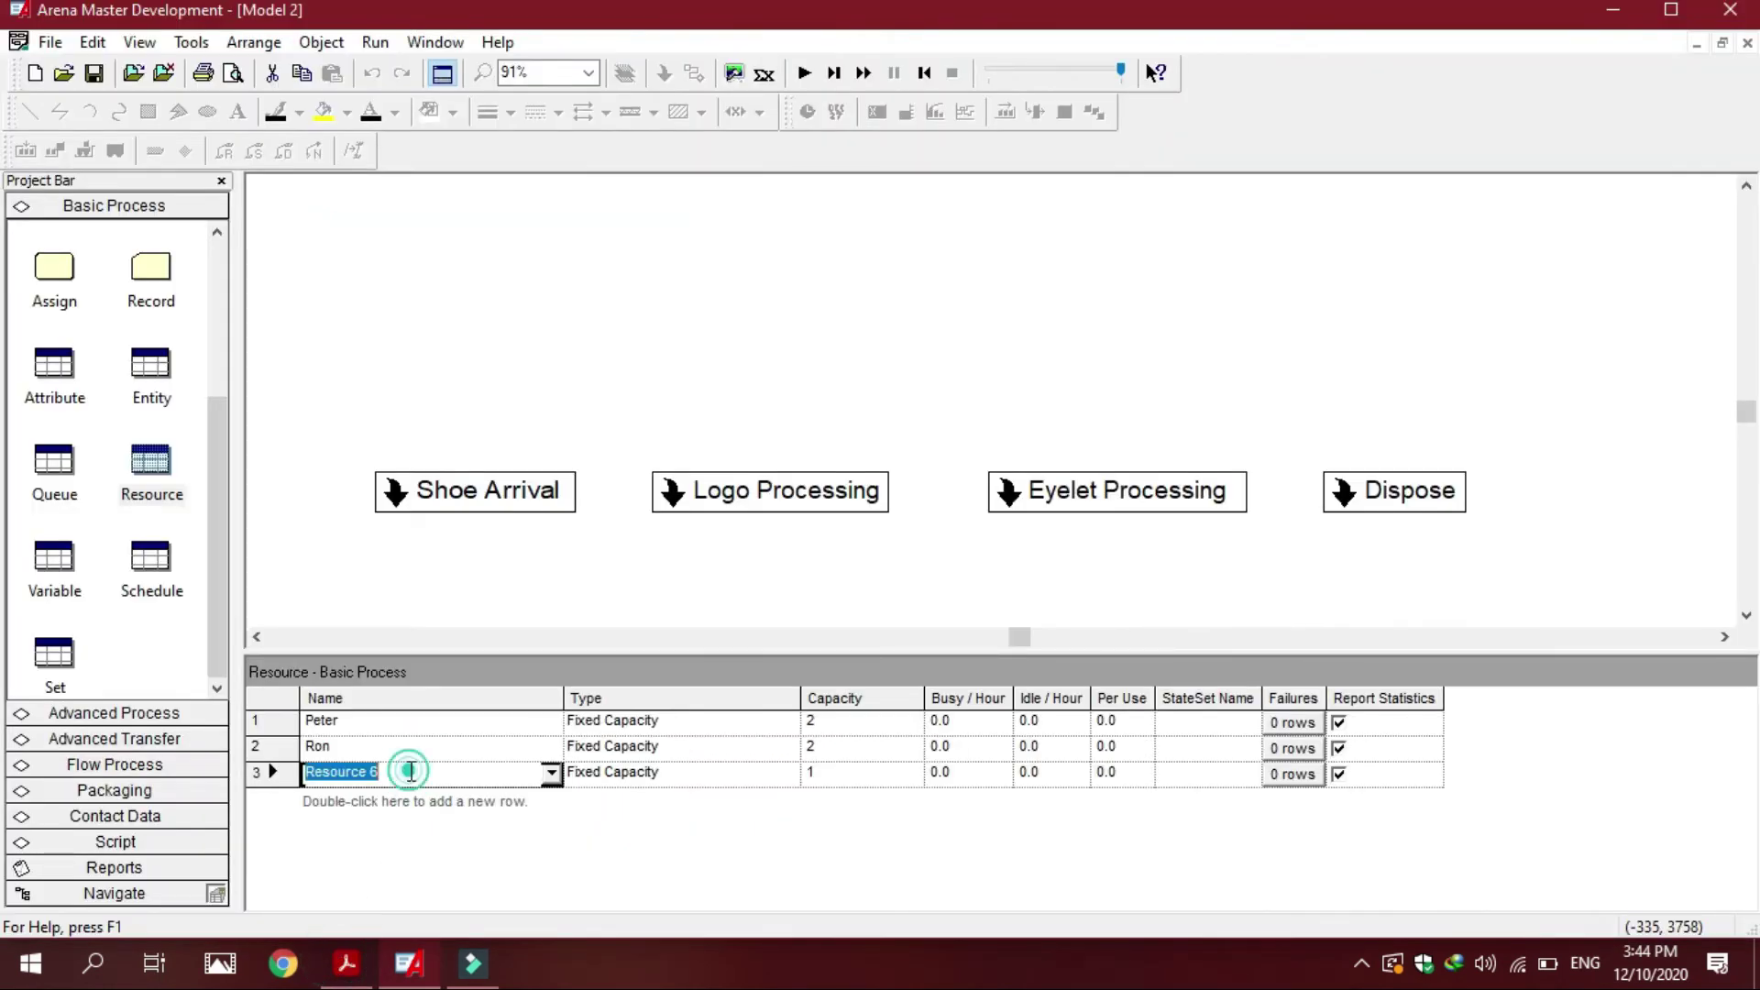
text(JH)
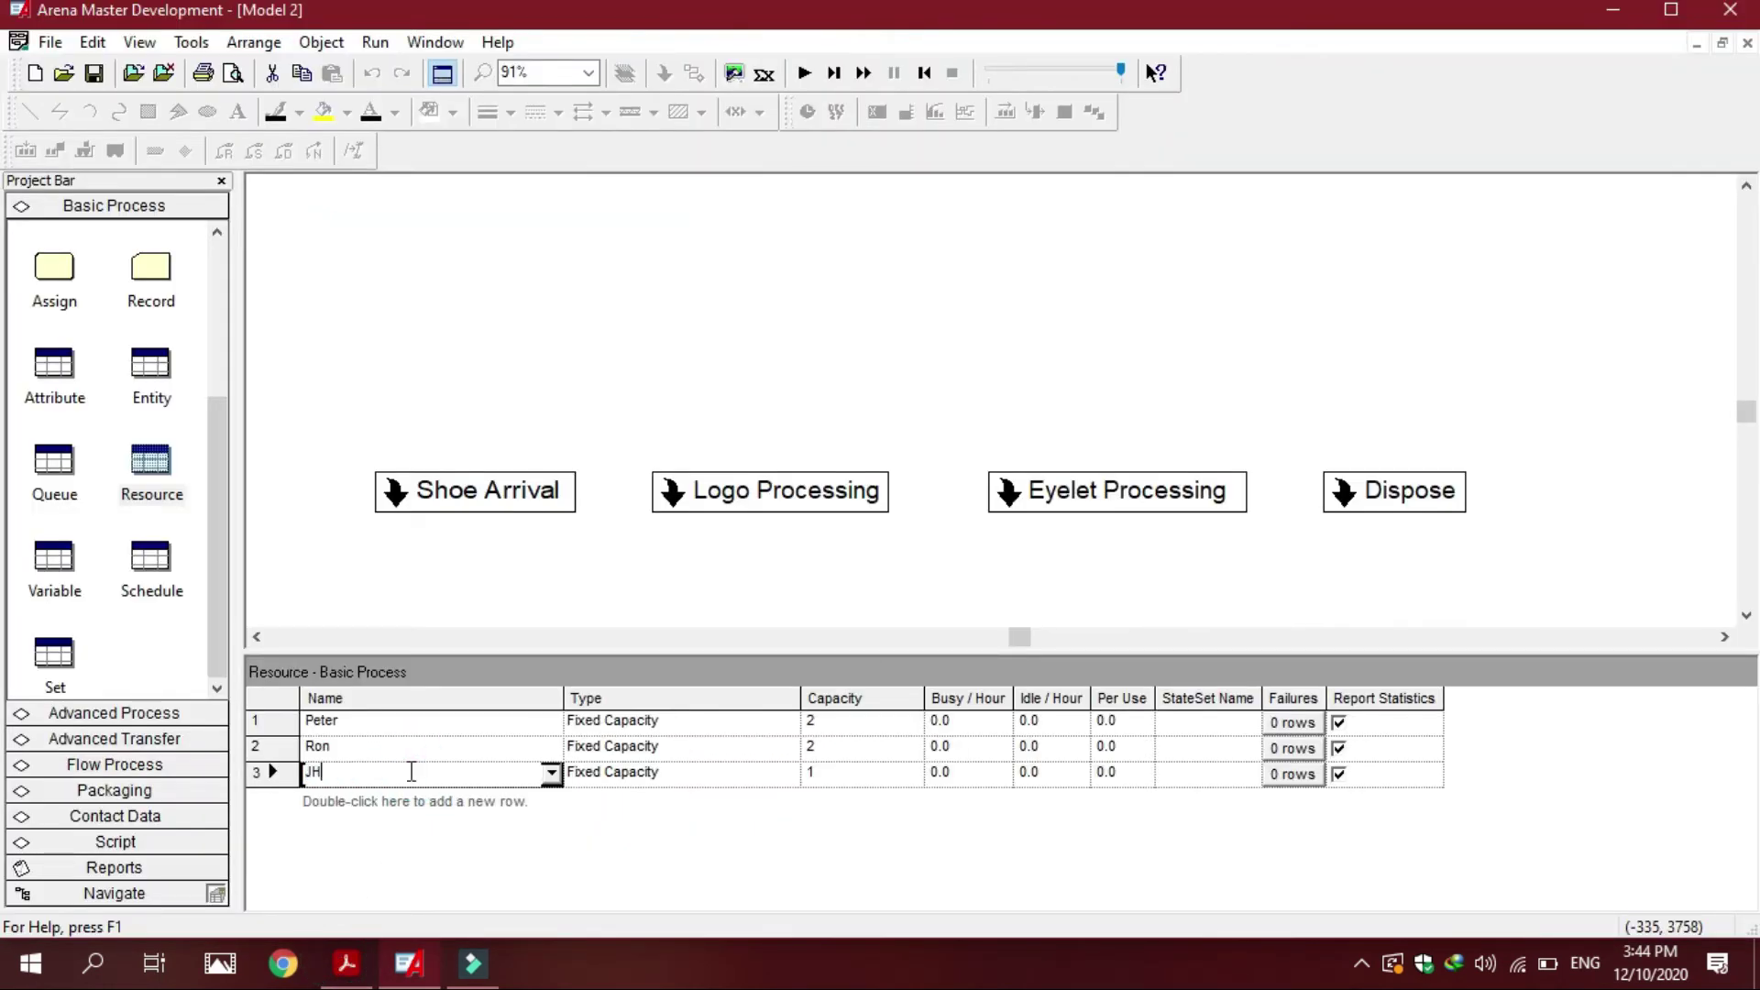
key(BackSpace)
text(enna)
- Set the third resource's capacity to 2
click(905, 774)
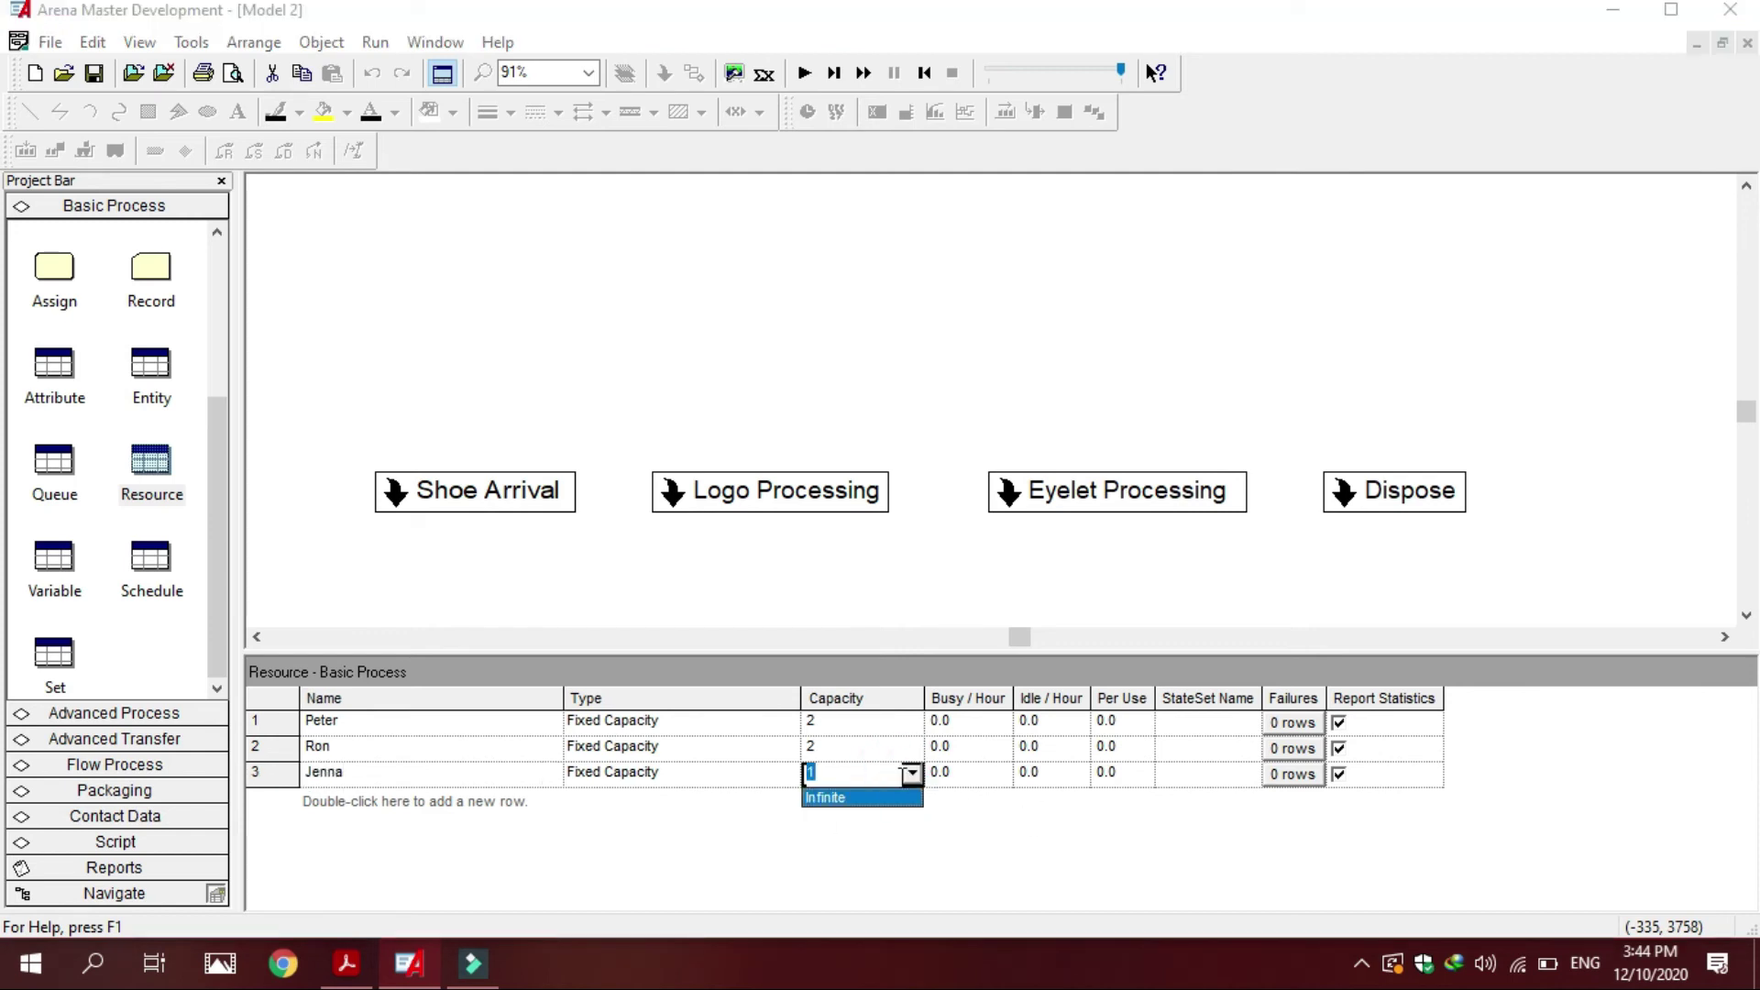
click(908, 774)
text(2)
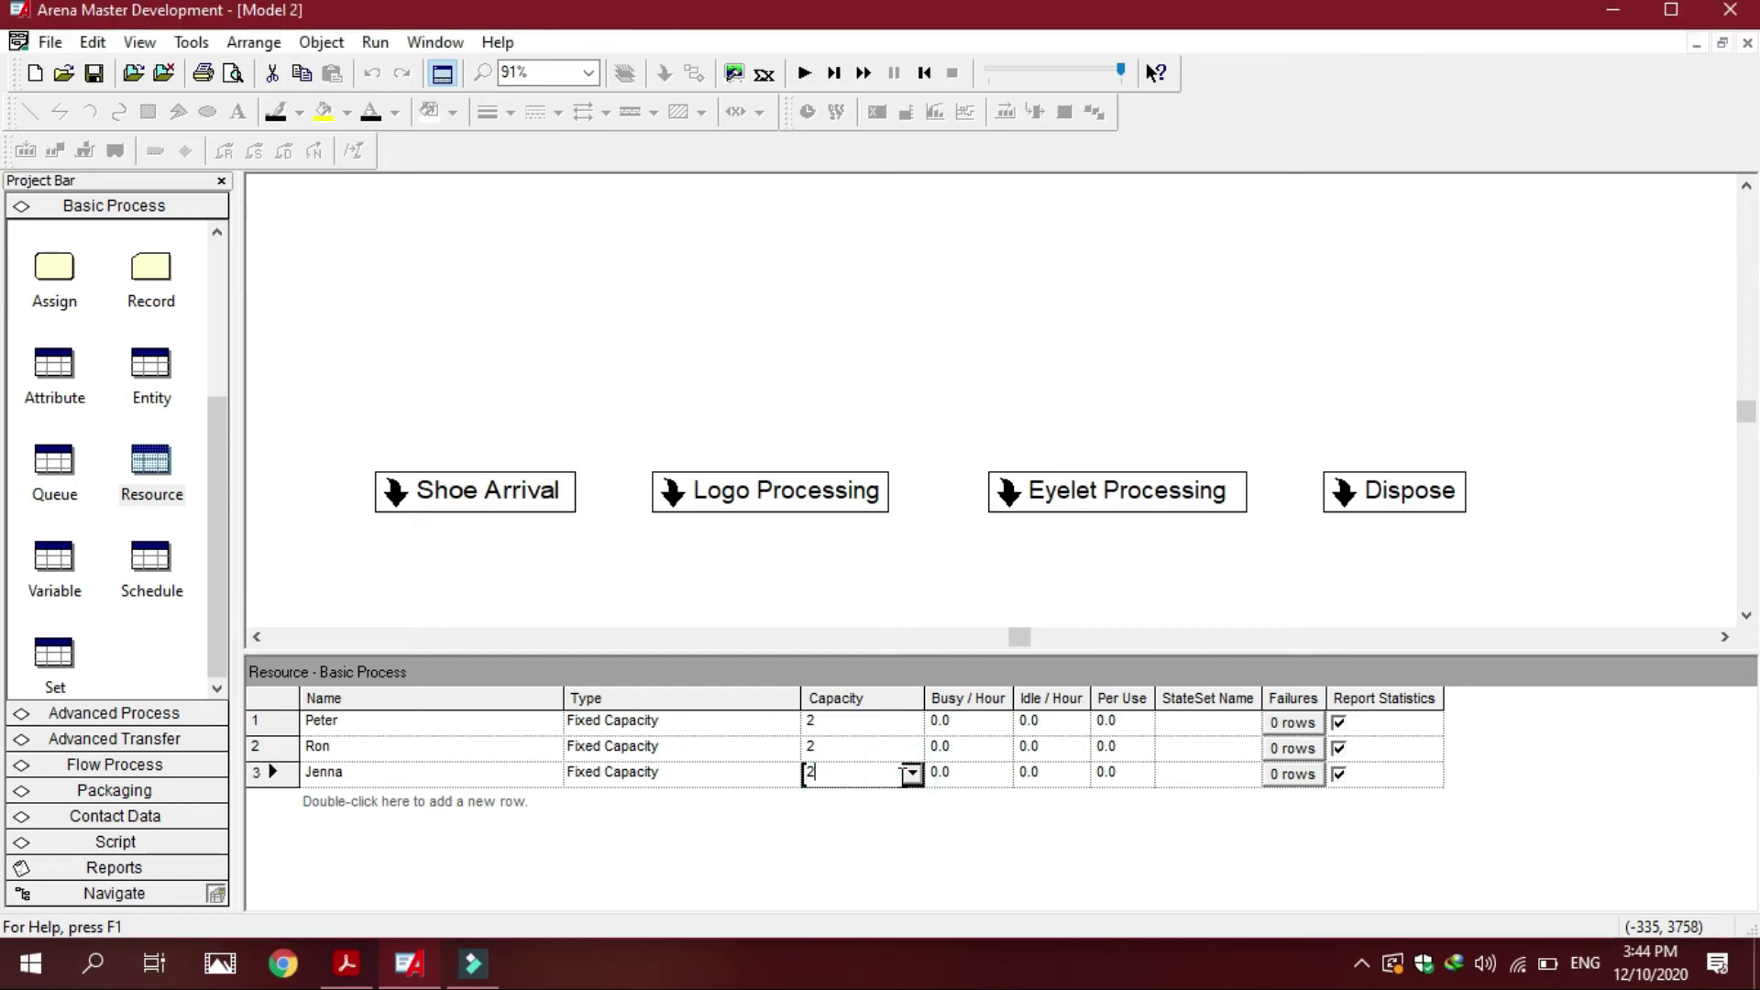
- Add a fourth resource row and name it after the fourth worker listed in the lab handout
double_click(371, 801)
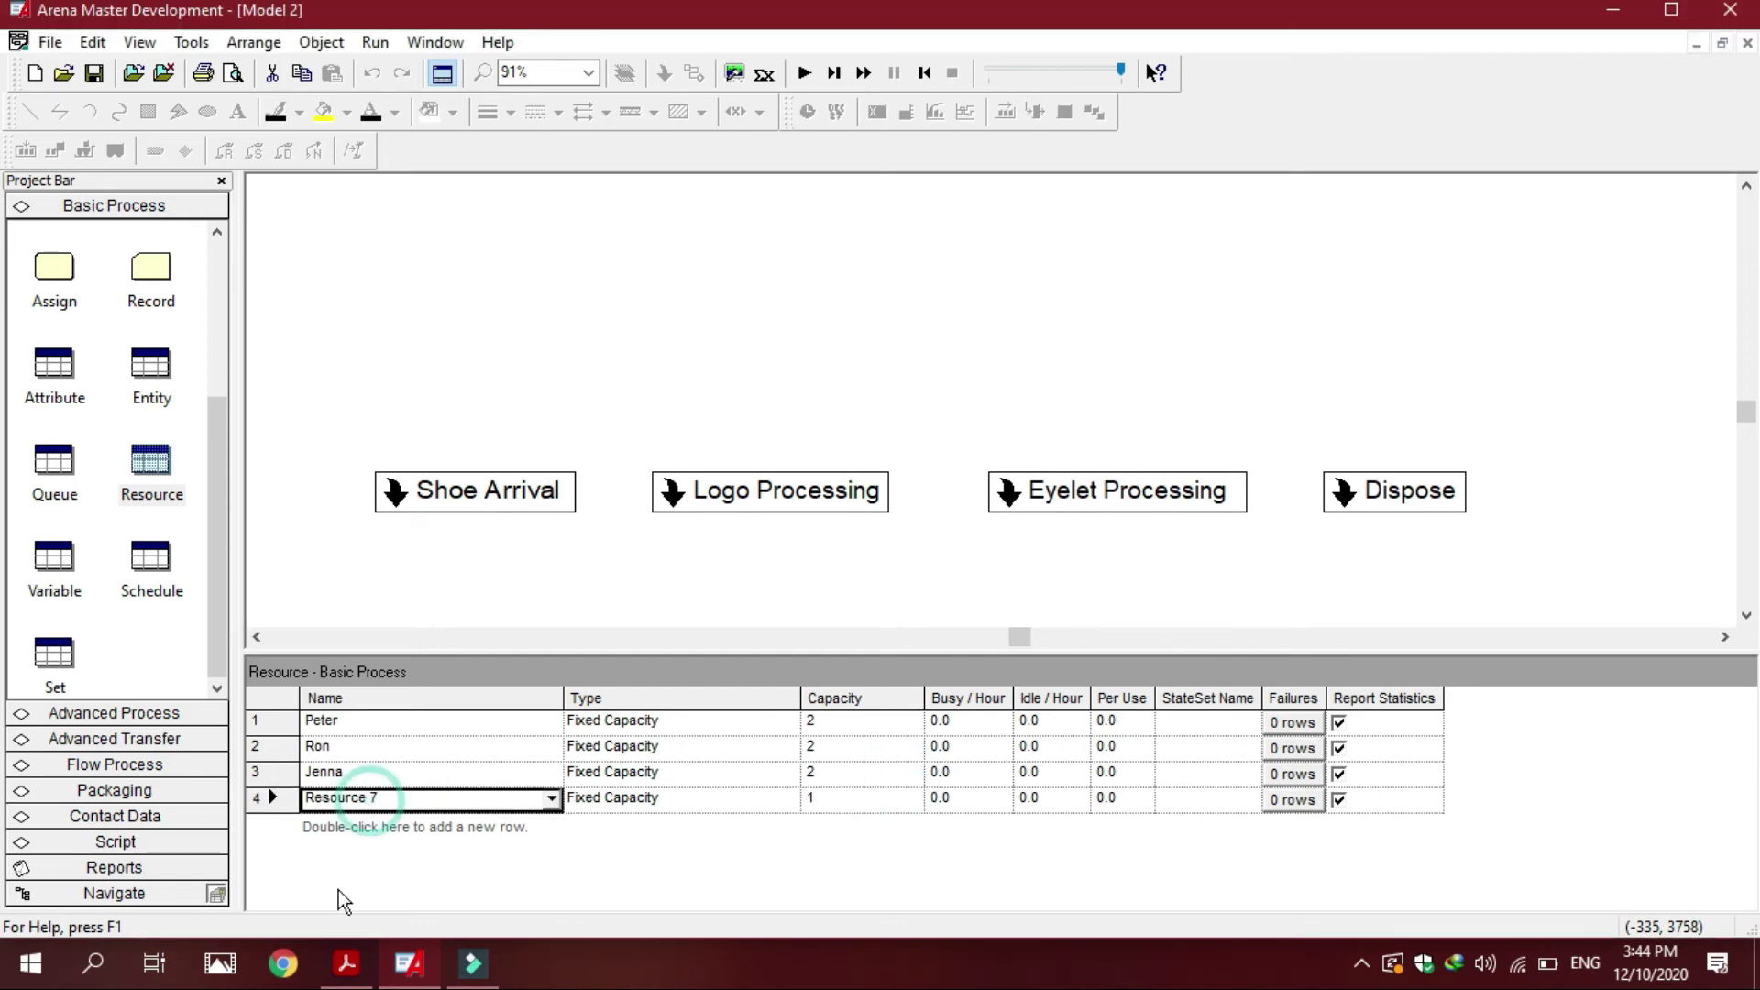
click(332, 965)
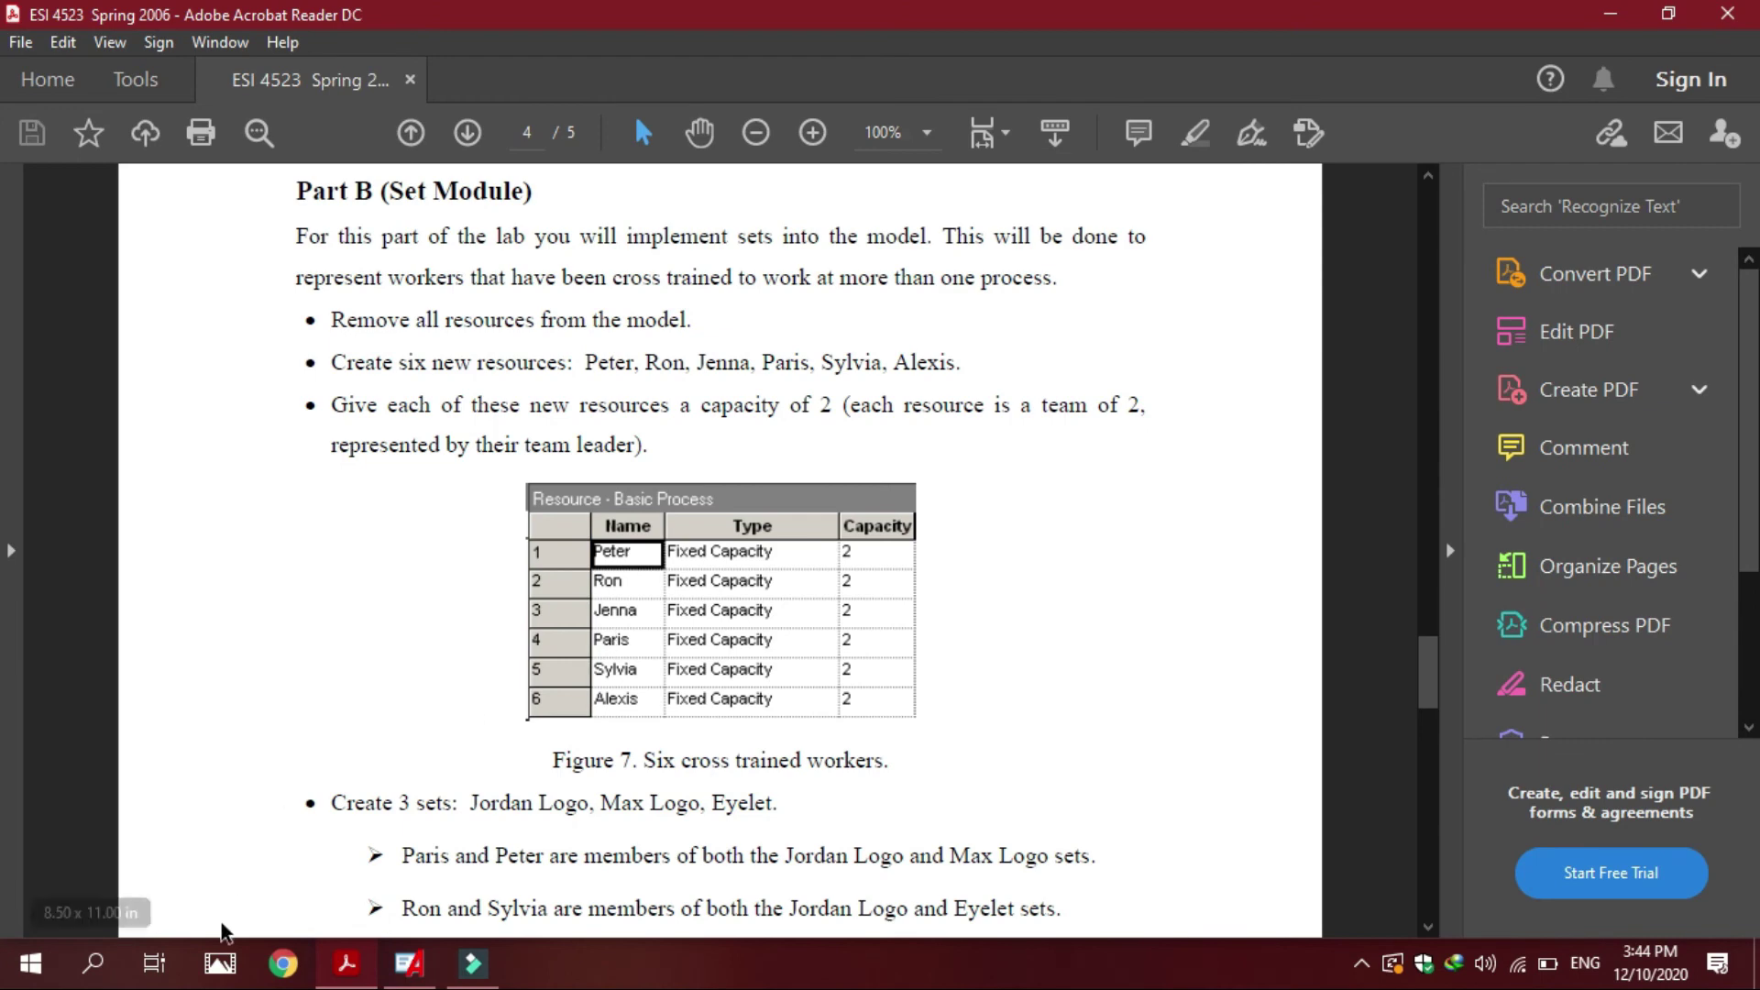
click(424, 977)
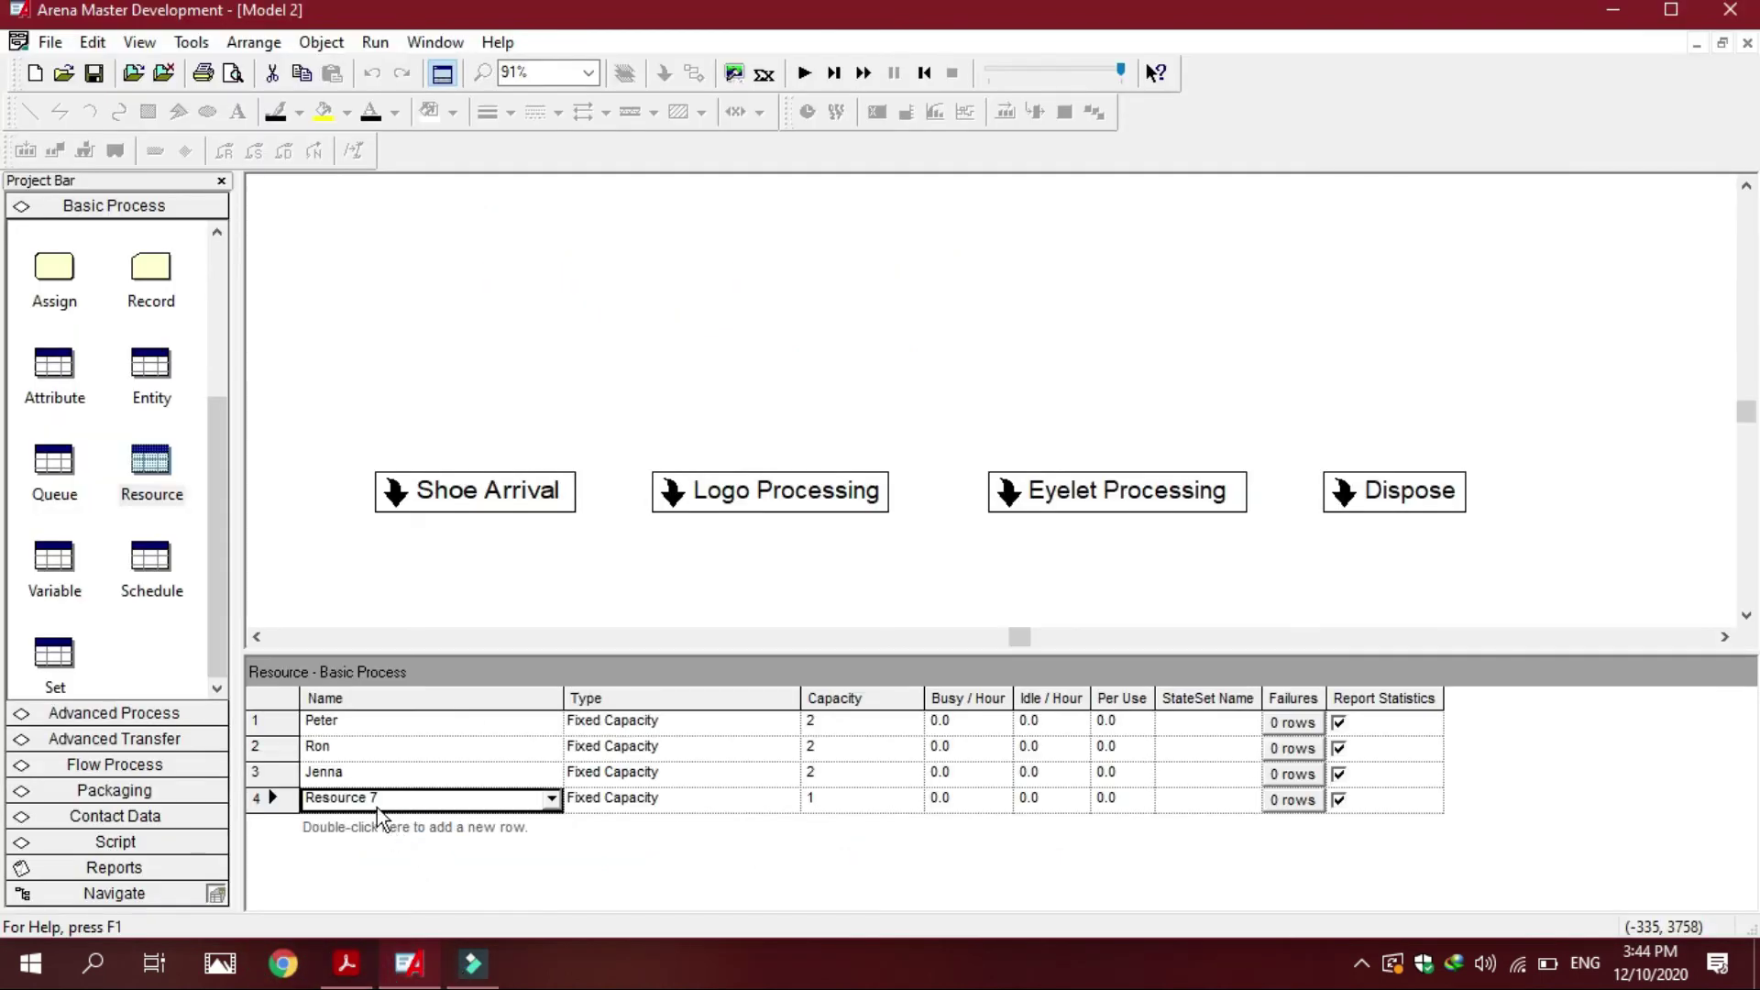
click(385, 801)
click(385, 801)
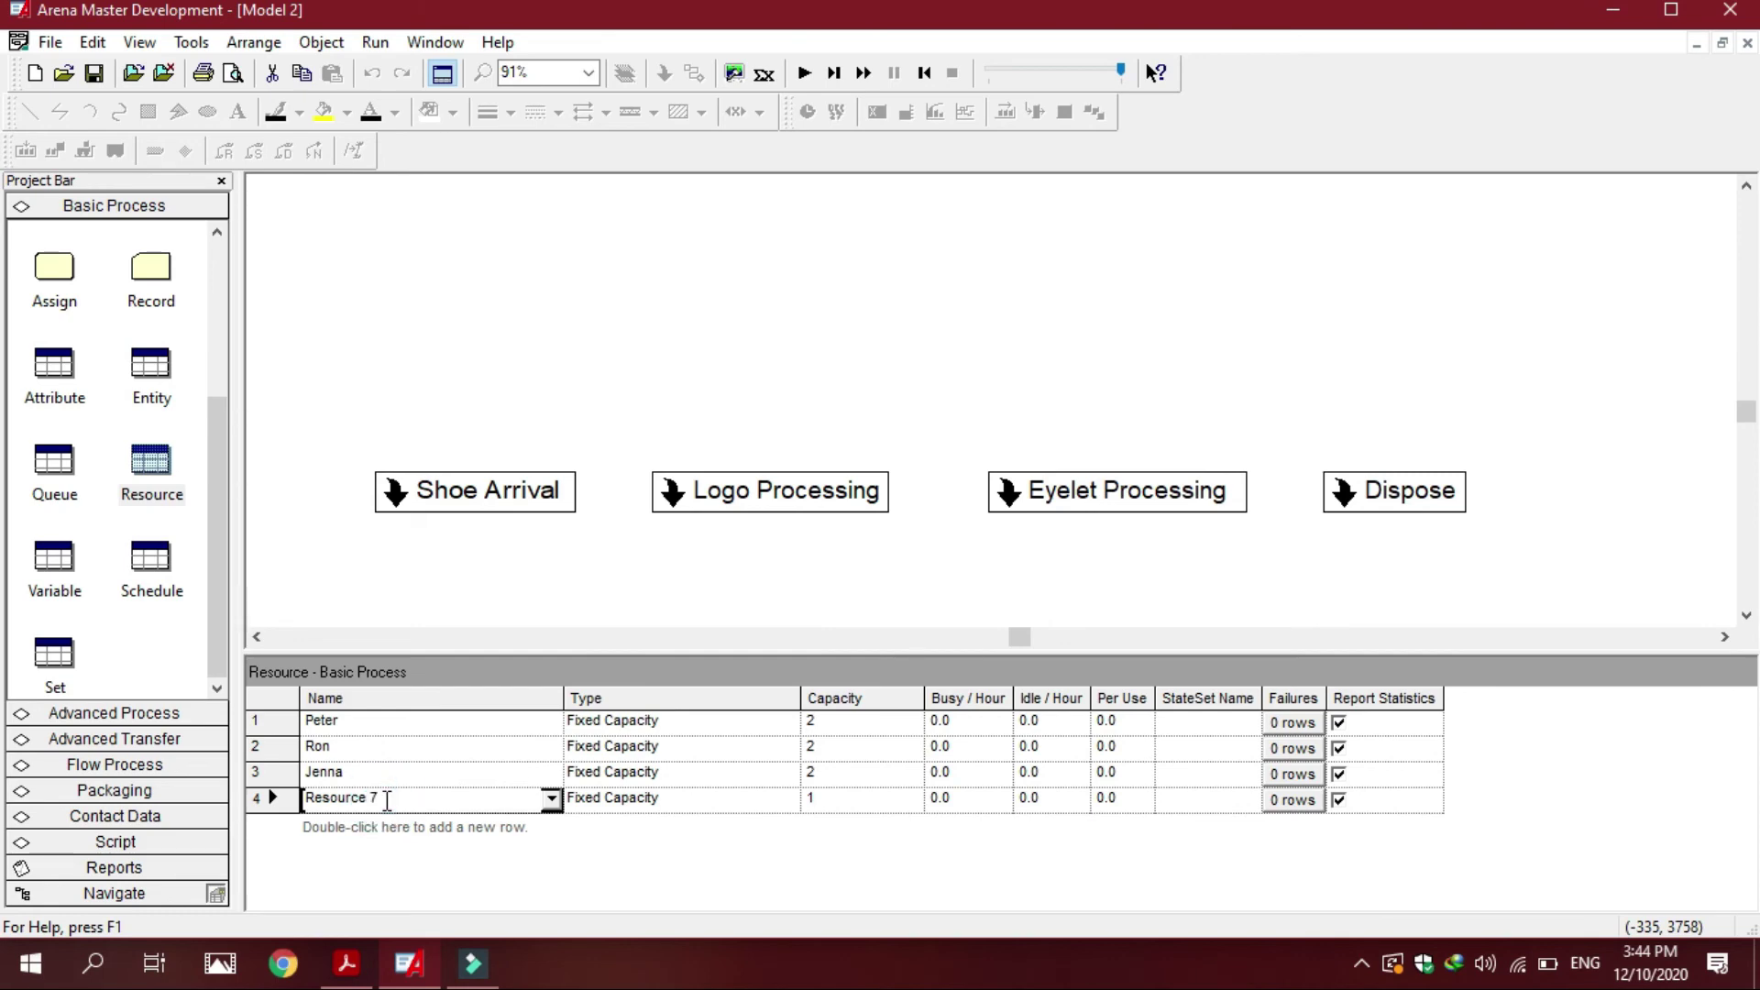
key(BackSpace)
key(BackSpace)
key(BackSpace)
key(BackSpace)
key(BackSpace)
key(BackSpace)
key(BackSpace)
key(BackSpace)
key(BackSpace)
key(BackSpace)
text(Paris)
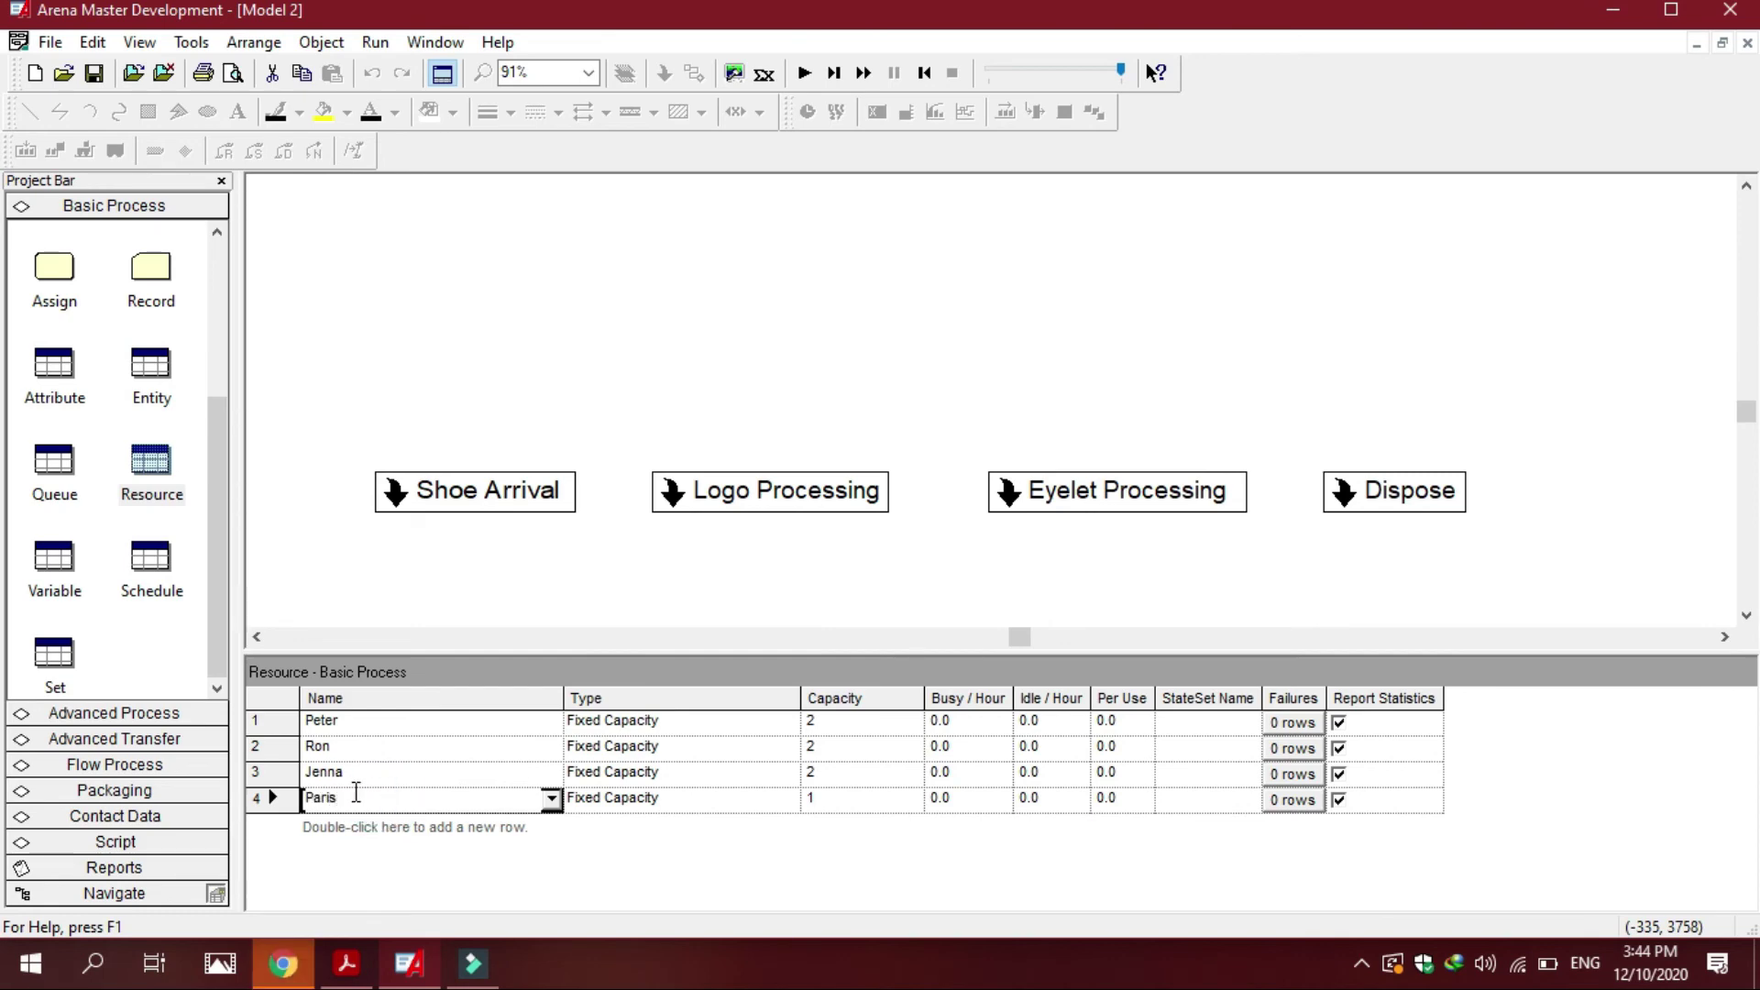
- Set the fourth resource's capacity to 2
click(878, 798)
click(909, 799)
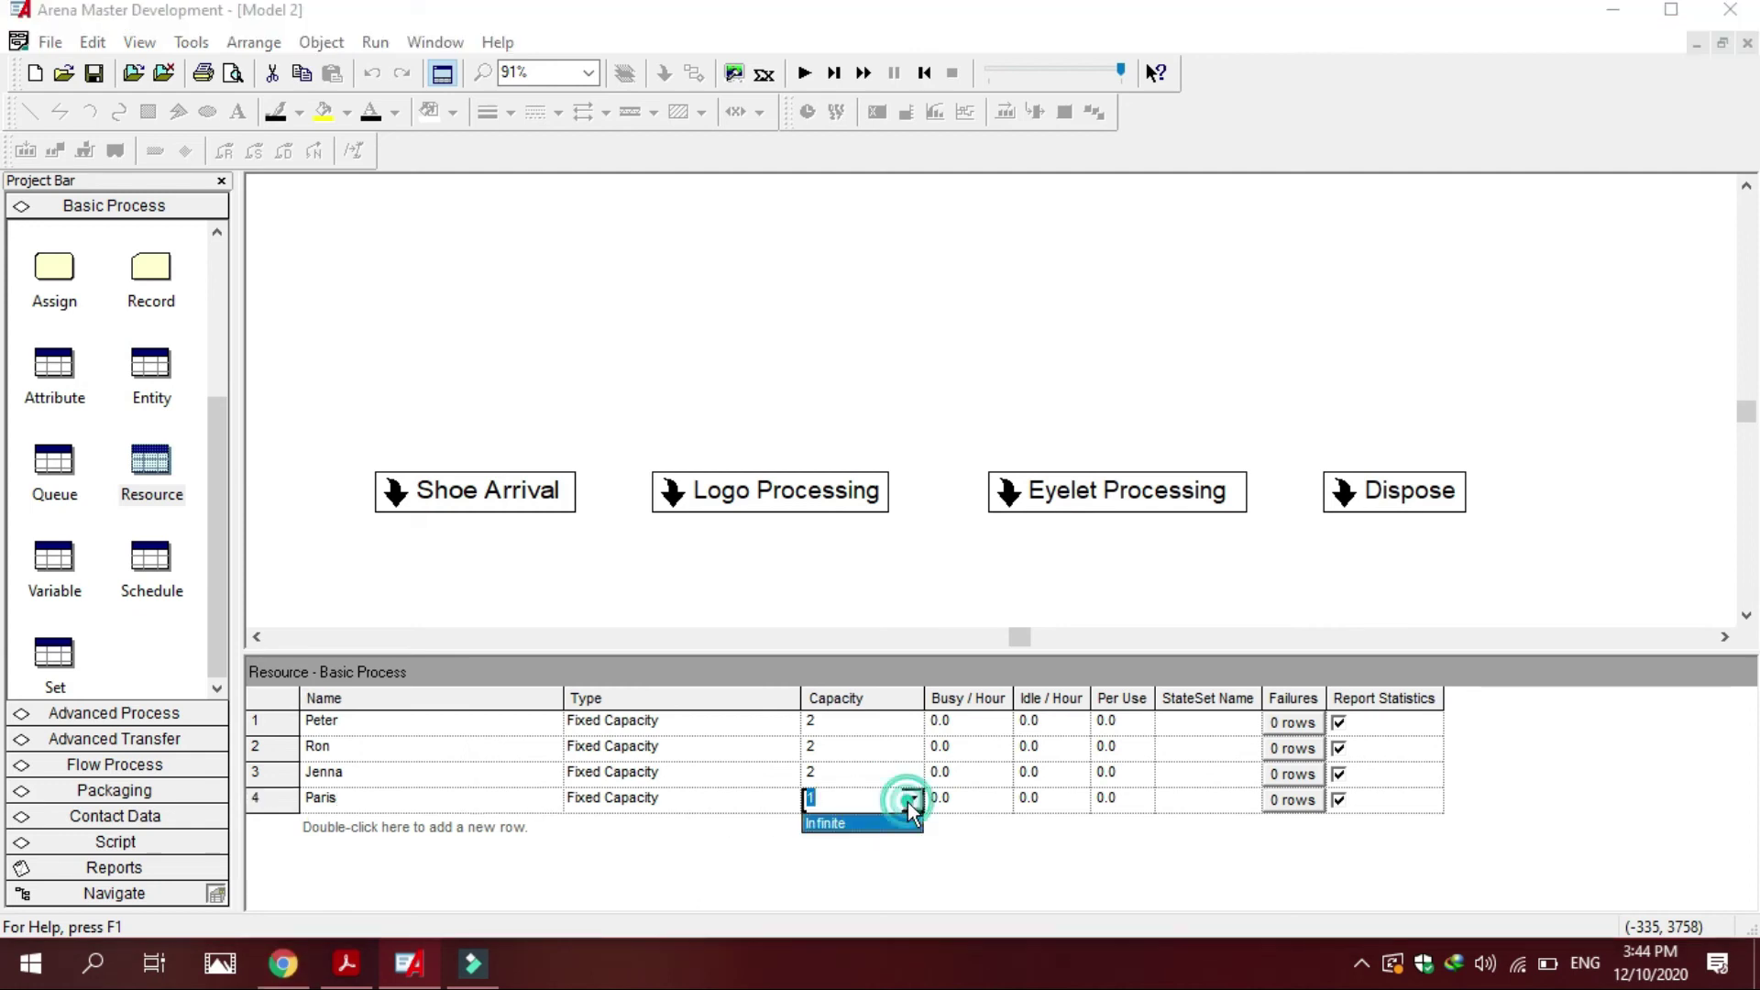
click(858, 809)
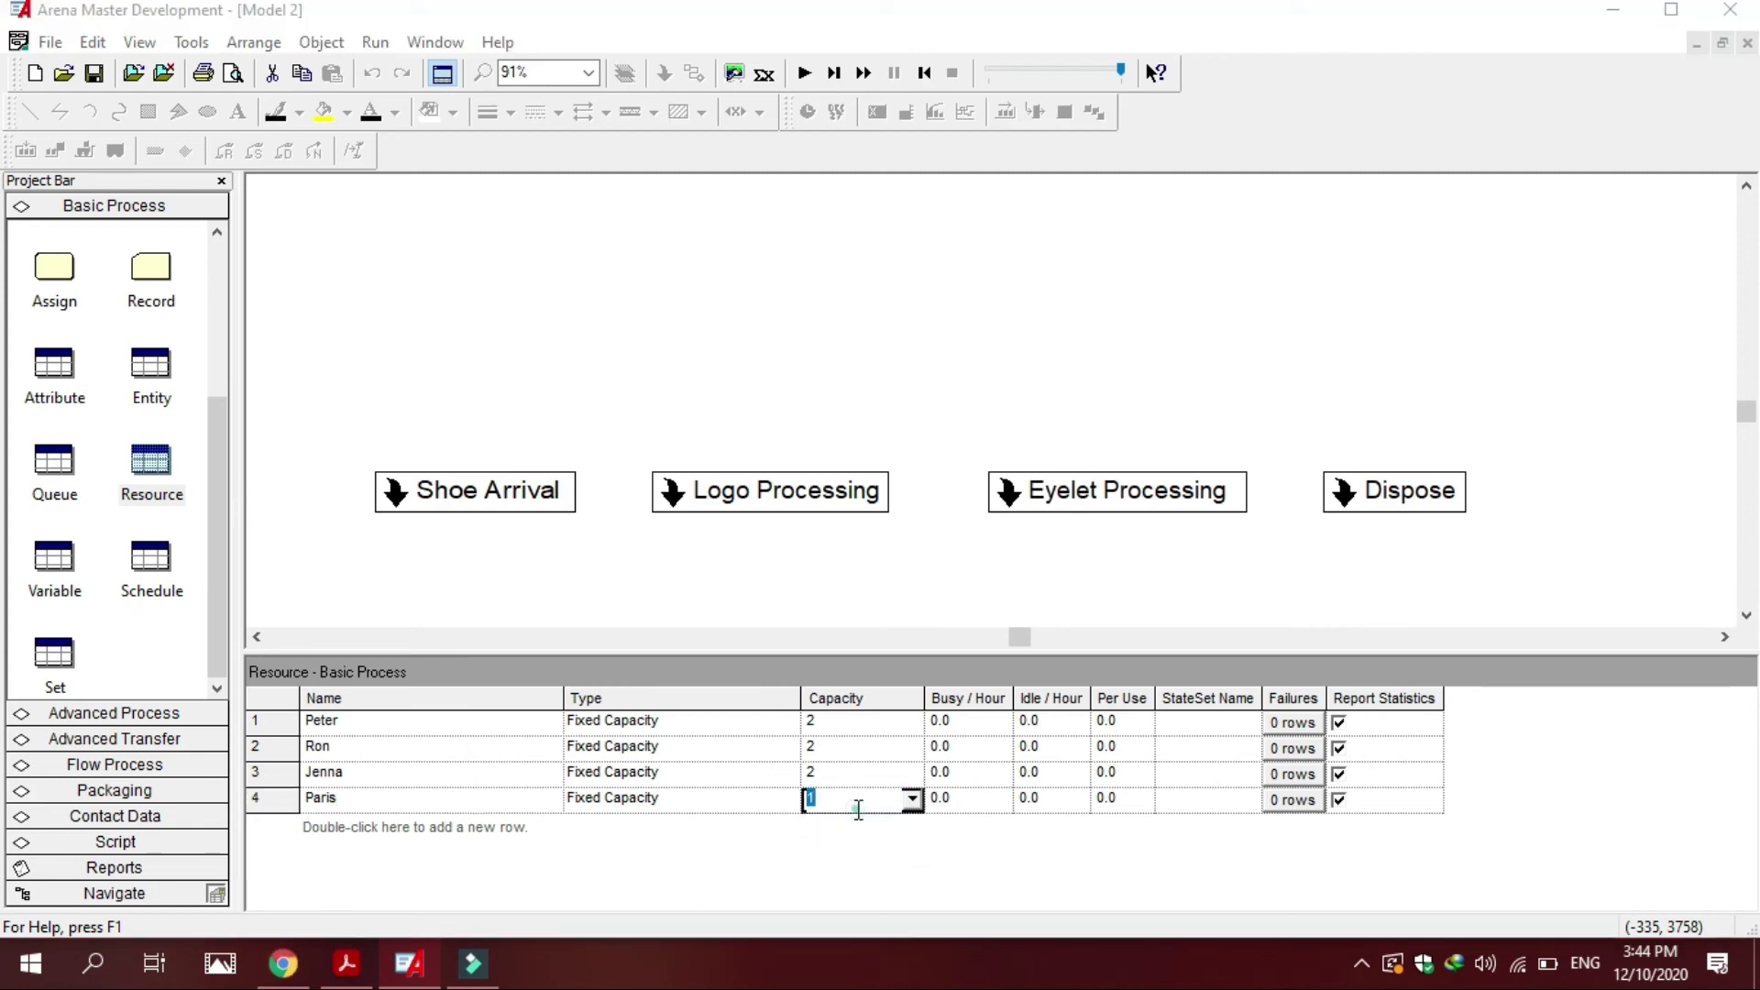
text(2)
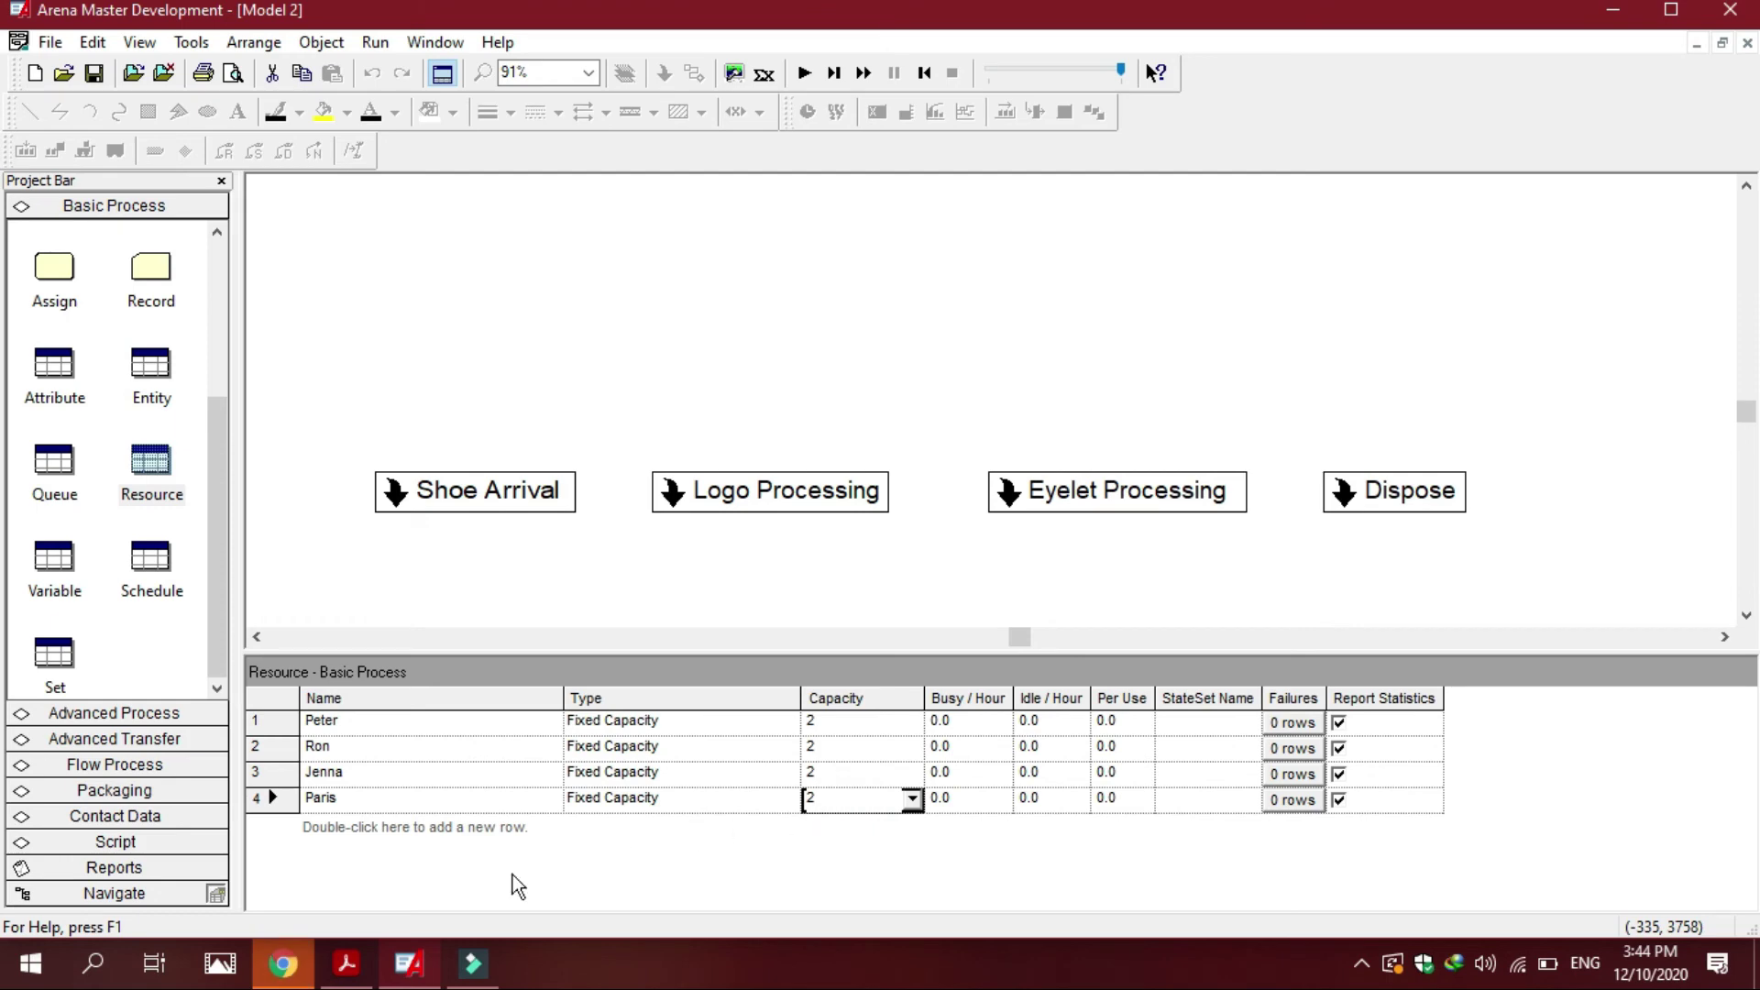
- Add a fifth resource row and name it after the fifth worker listed in the lab handout
click(346, 962)
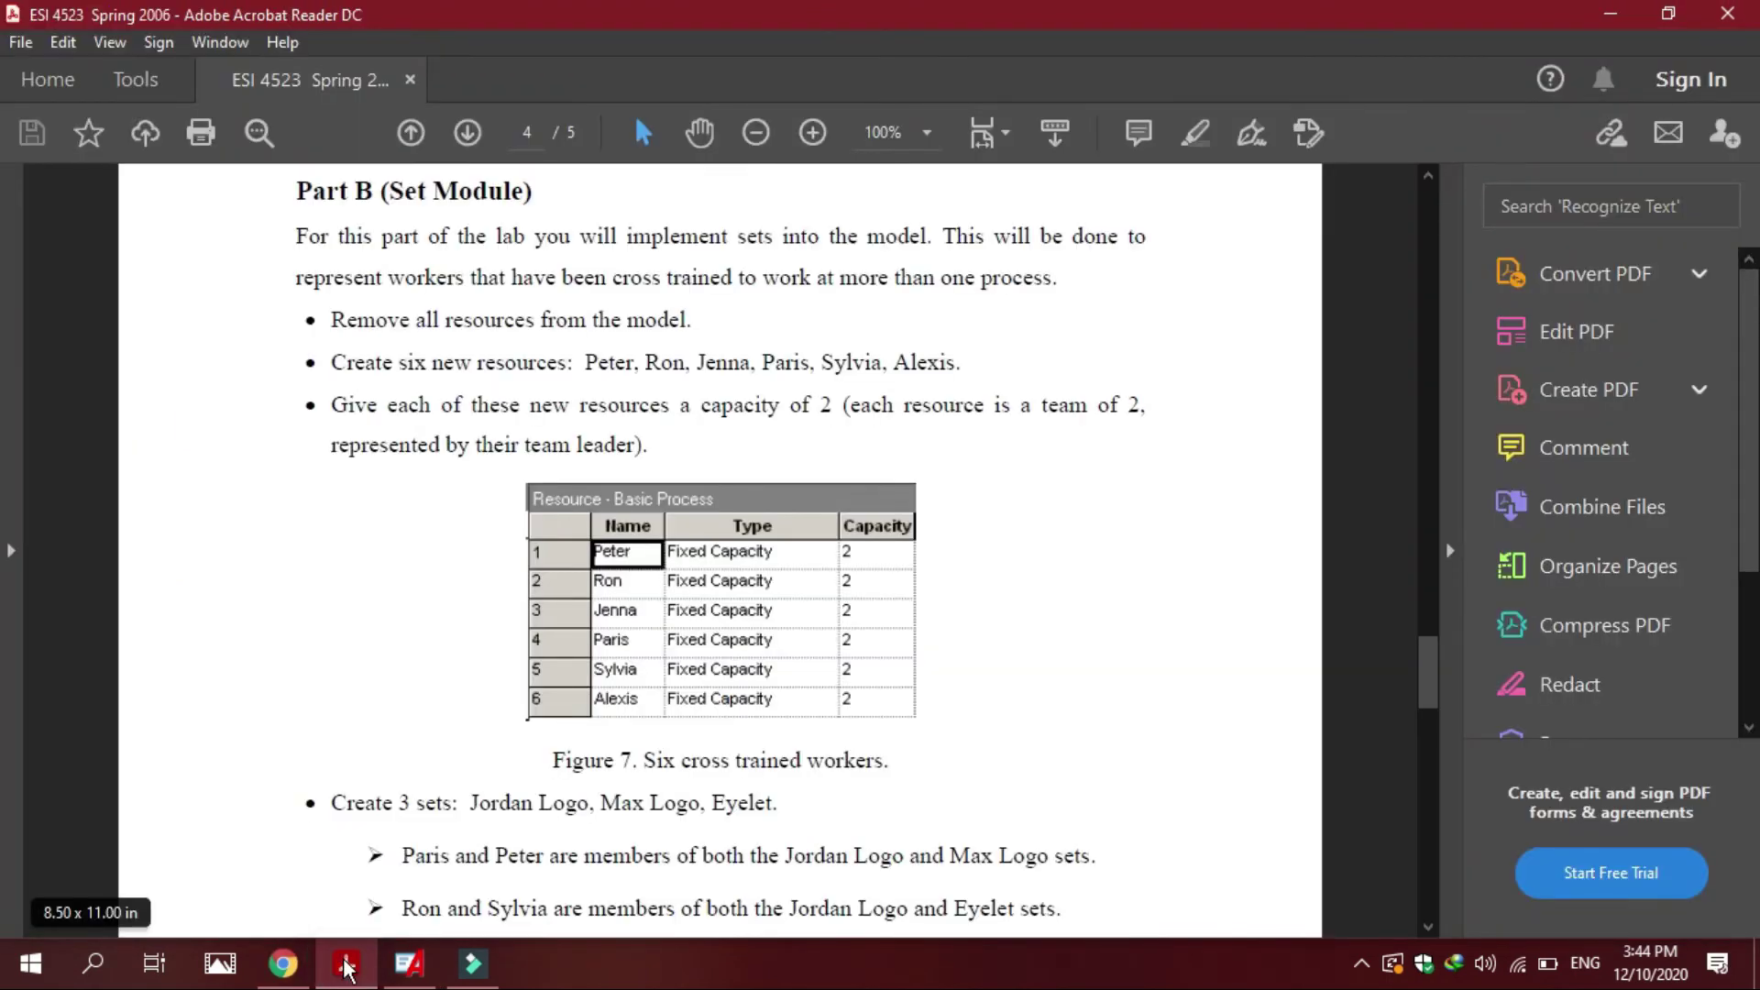
click(345, 964)
double_click(370, 820)
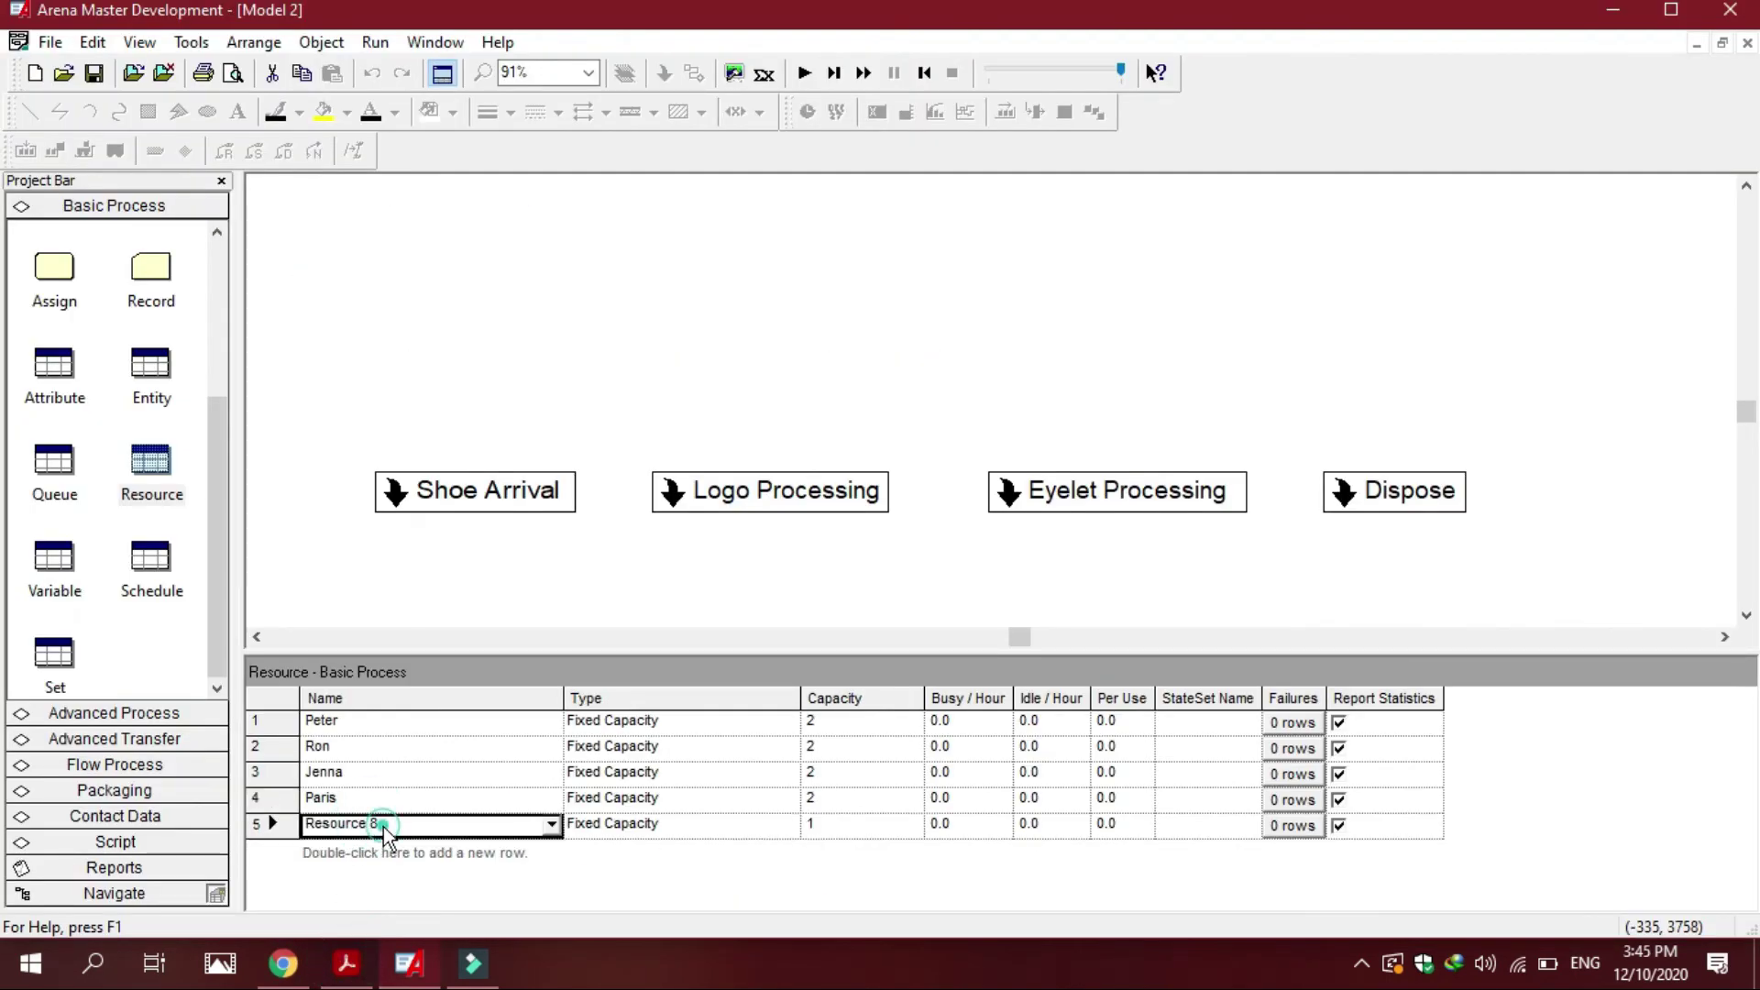
click(383, 827)
key(BackSpace)
key(BackSpace)
key(BackSpace)
key(BackSpace)
key(BackSpace)
key(BackSpace)
key(BackSpace)
key(BackSpace)
key(BackSpace)
key(BackSpace)
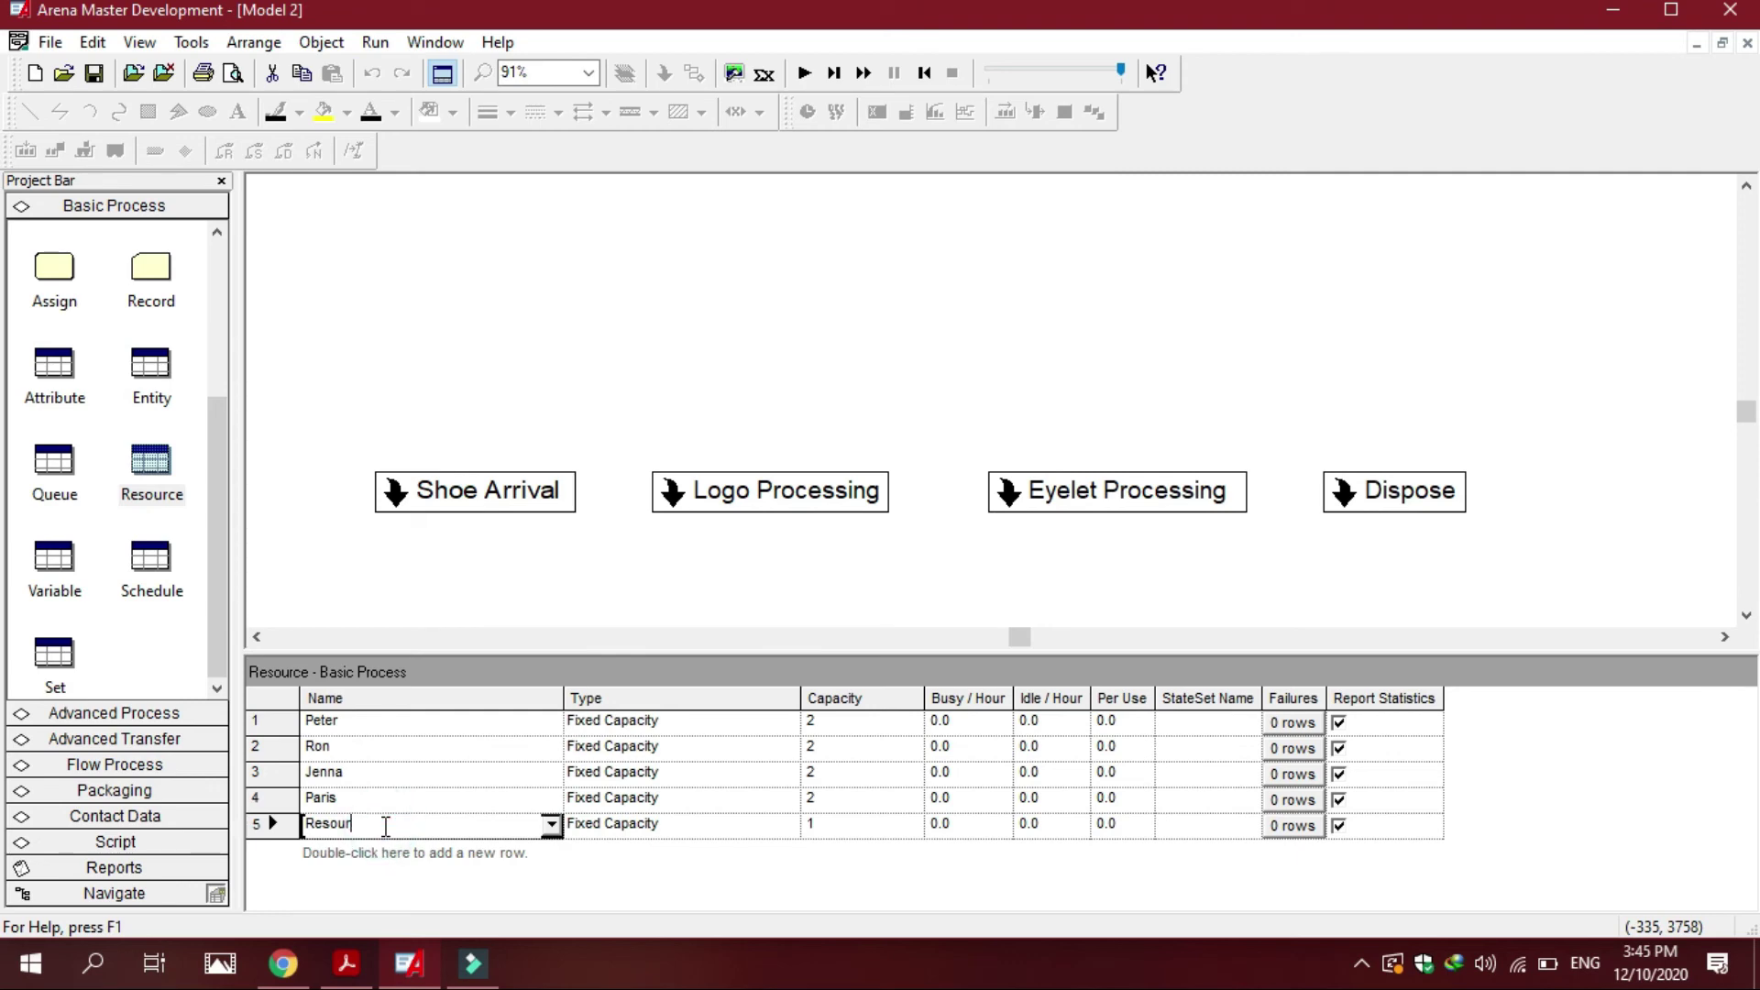
text(Sylvia)
- Set the fifth resource's capacity to 2
click(844, 817)
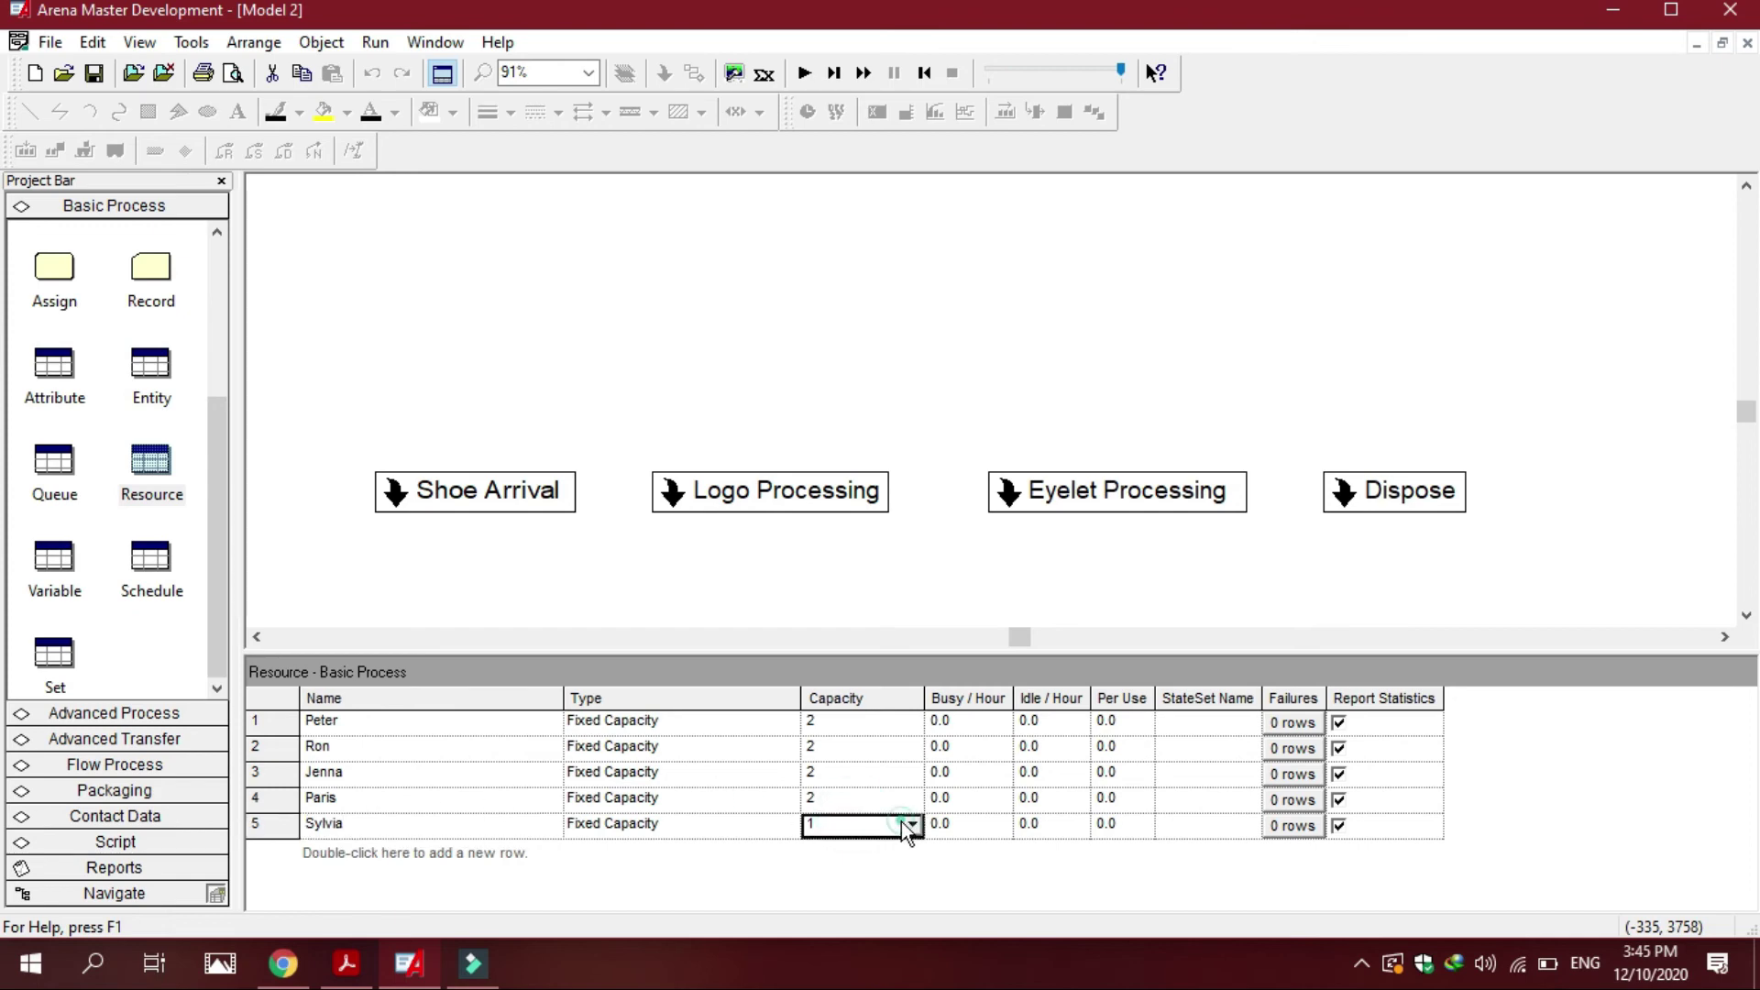
click(860, 828)
text(2)
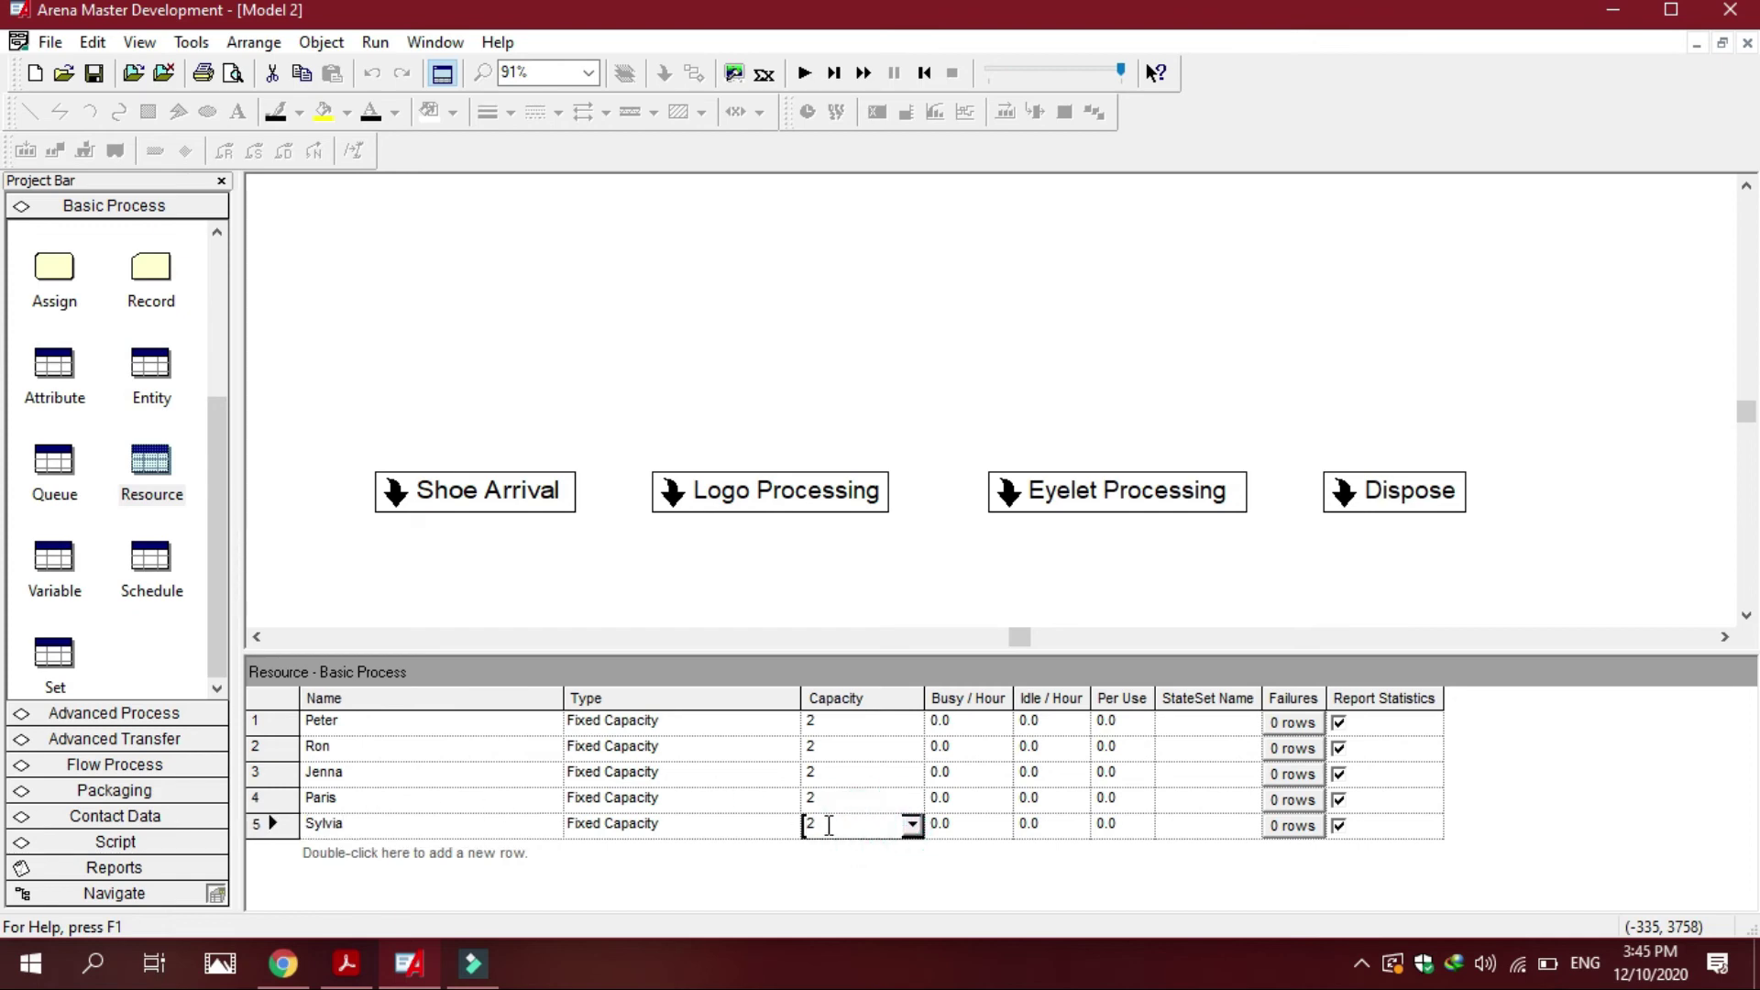
- Add a sixth resource named after the sixth worker listed in the lab handout and give it a capacity of 2
double_click(427, 854)
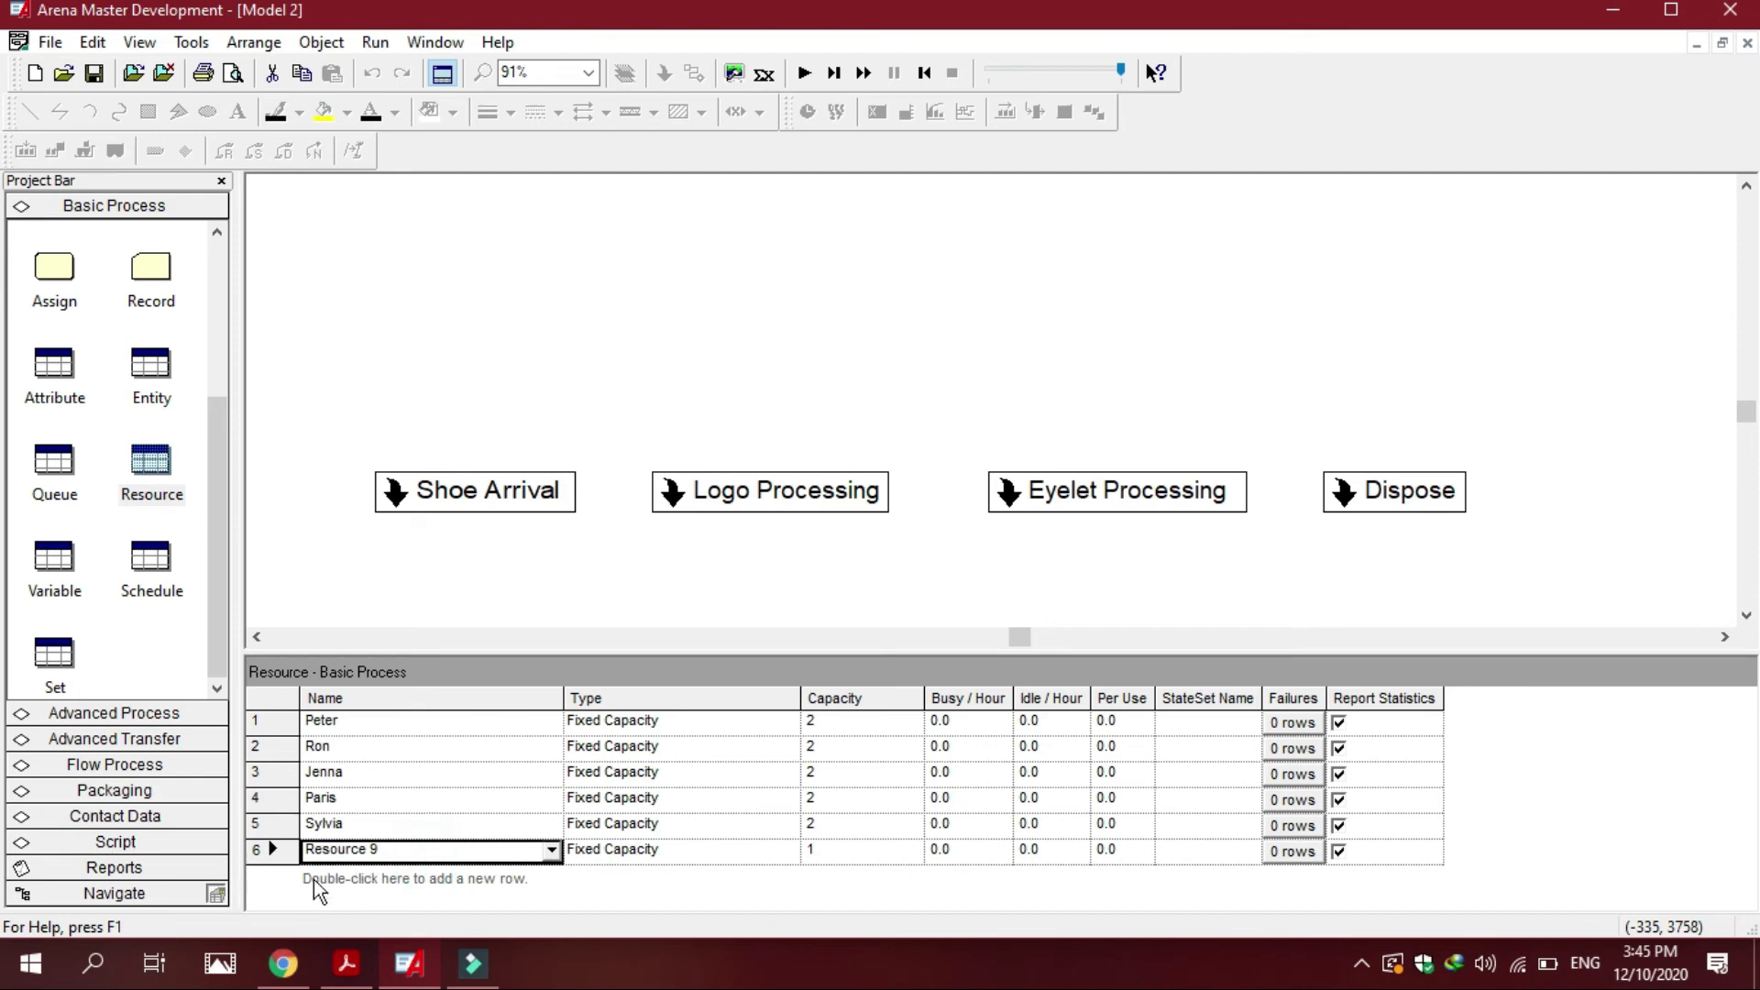
click(346, 962)
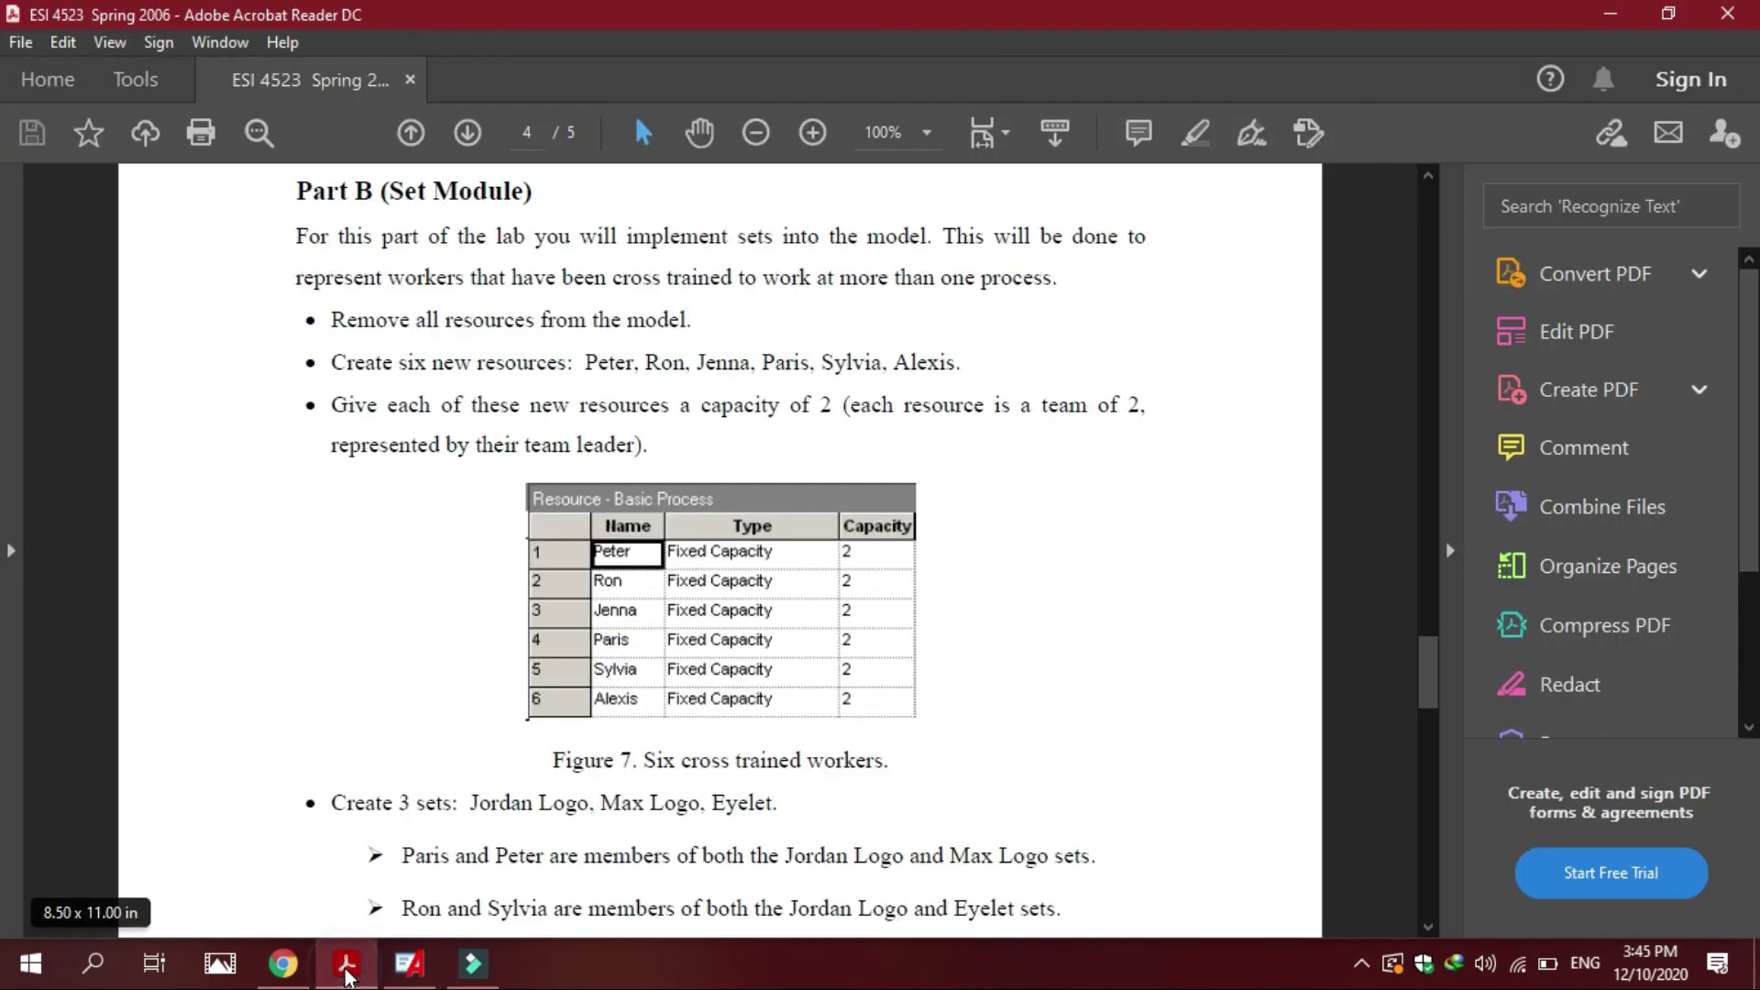
click(346, 962)
click(426, 830)
click(424, 853)
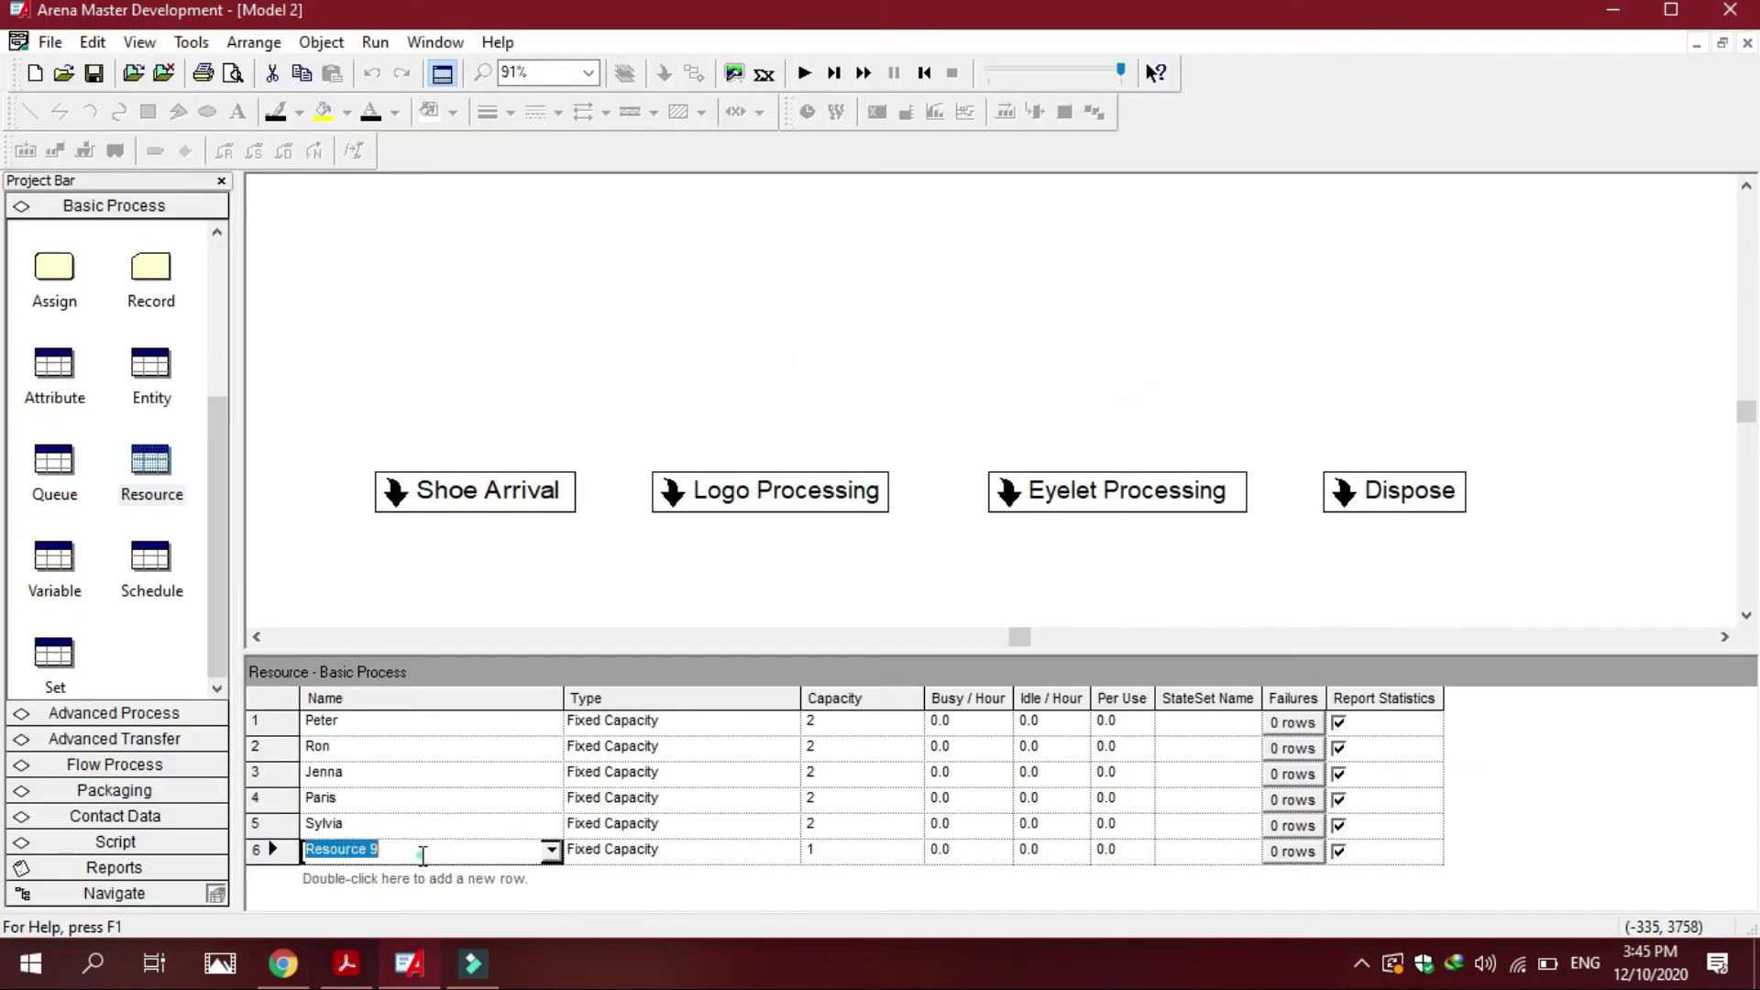
click(421, 854)
key(BackSpace)
key(BackSpace)
key(BackSpace)
key(BackSpace)
key(BackSpace)
key(BackSpace)
key(BackSpace)
key(BackSpace)
key(BackSpace)
key(BackSpace)
text(Alexis)
click(853, 854)
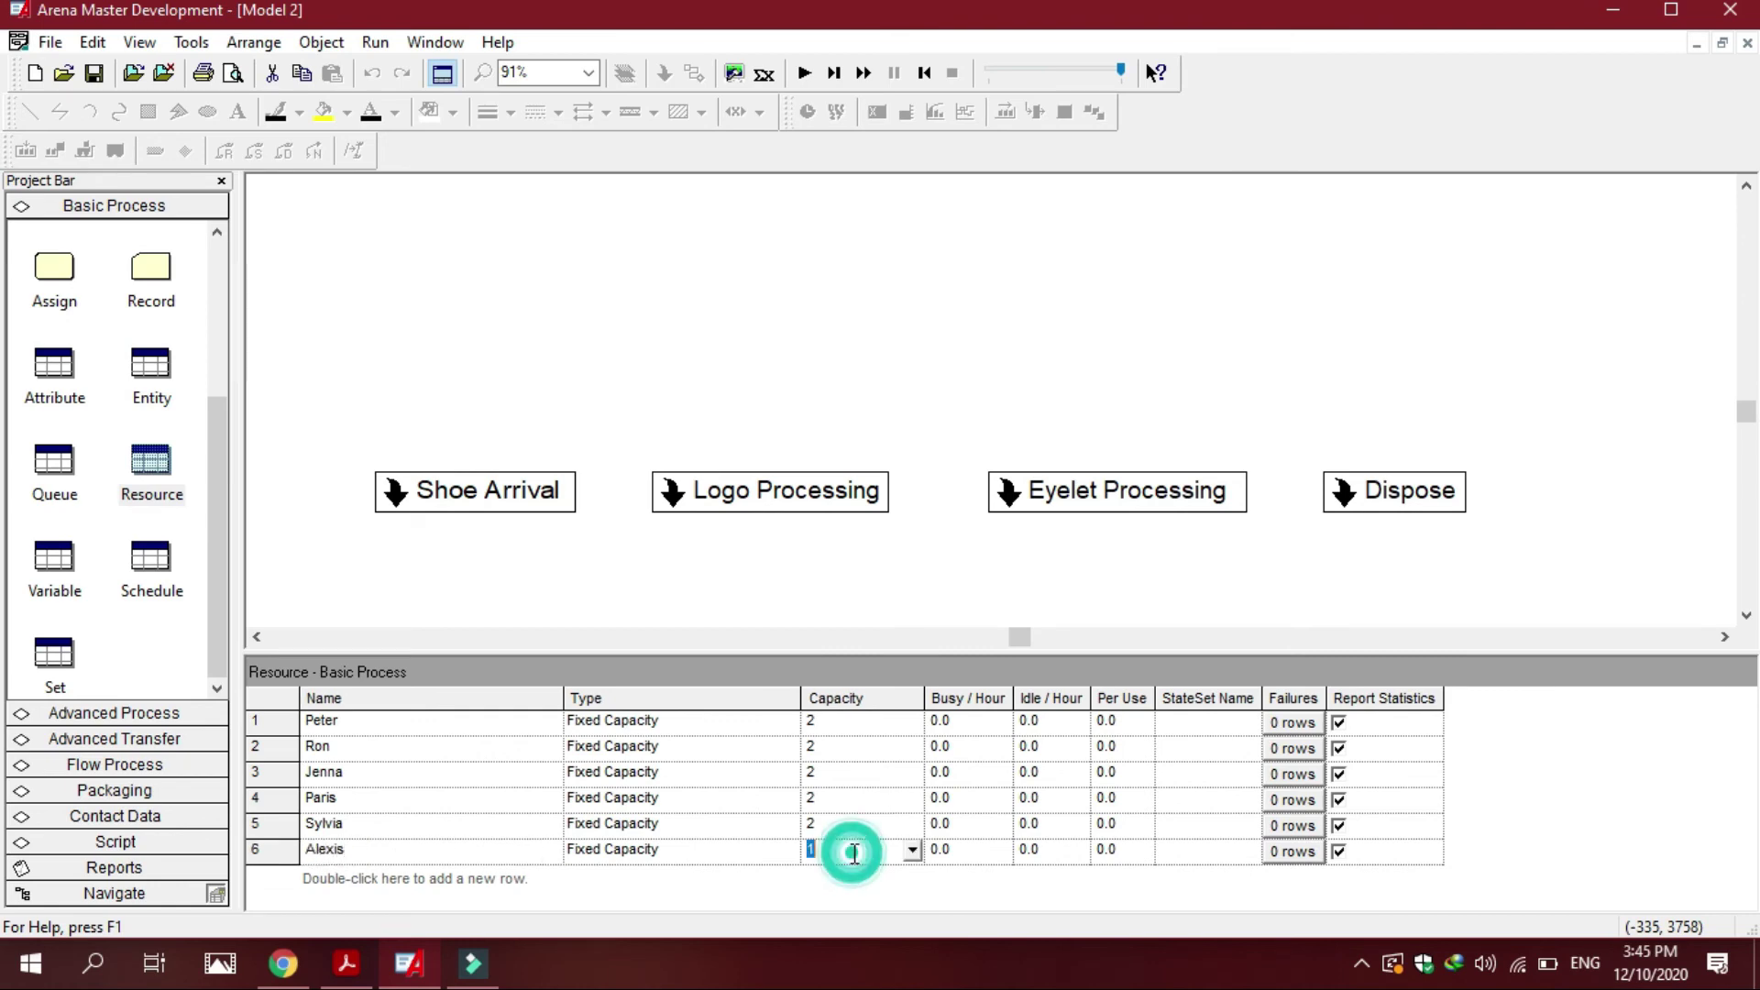
text(2)
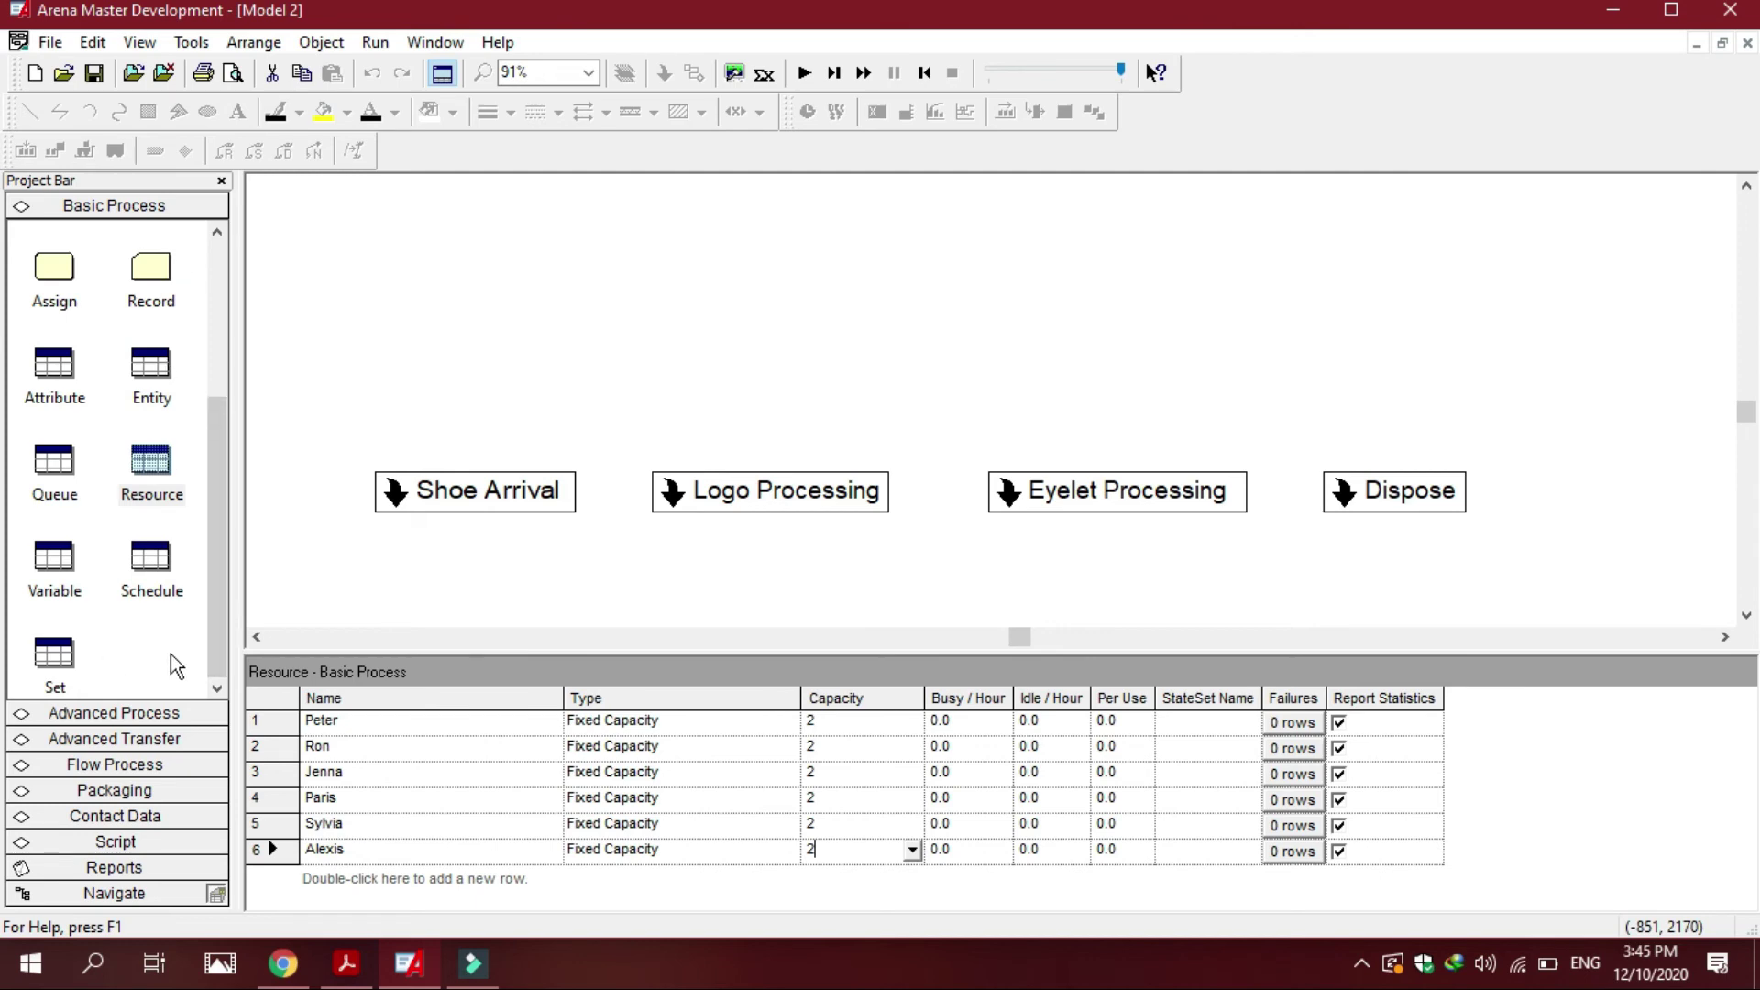
- Show the Set module's table, add a first set and name it Air Jordan Logo Set
click(52, 652)
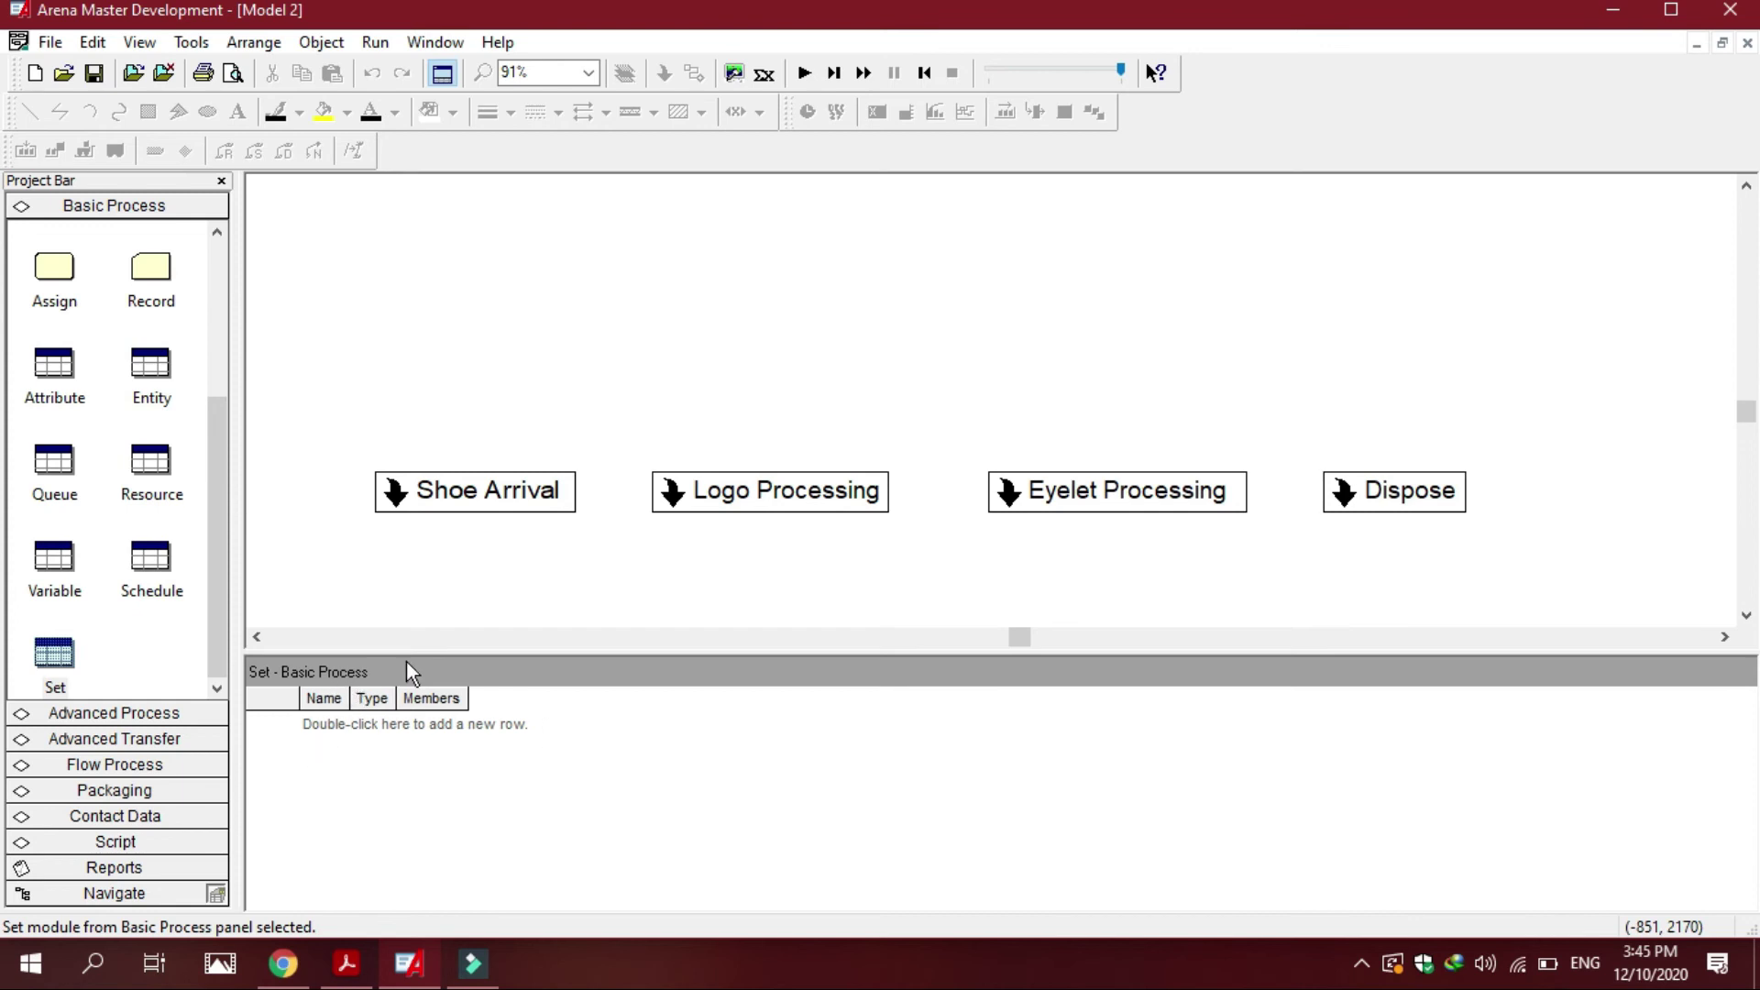
drag(409, 655, 406, 635)
double_click(386, 741)
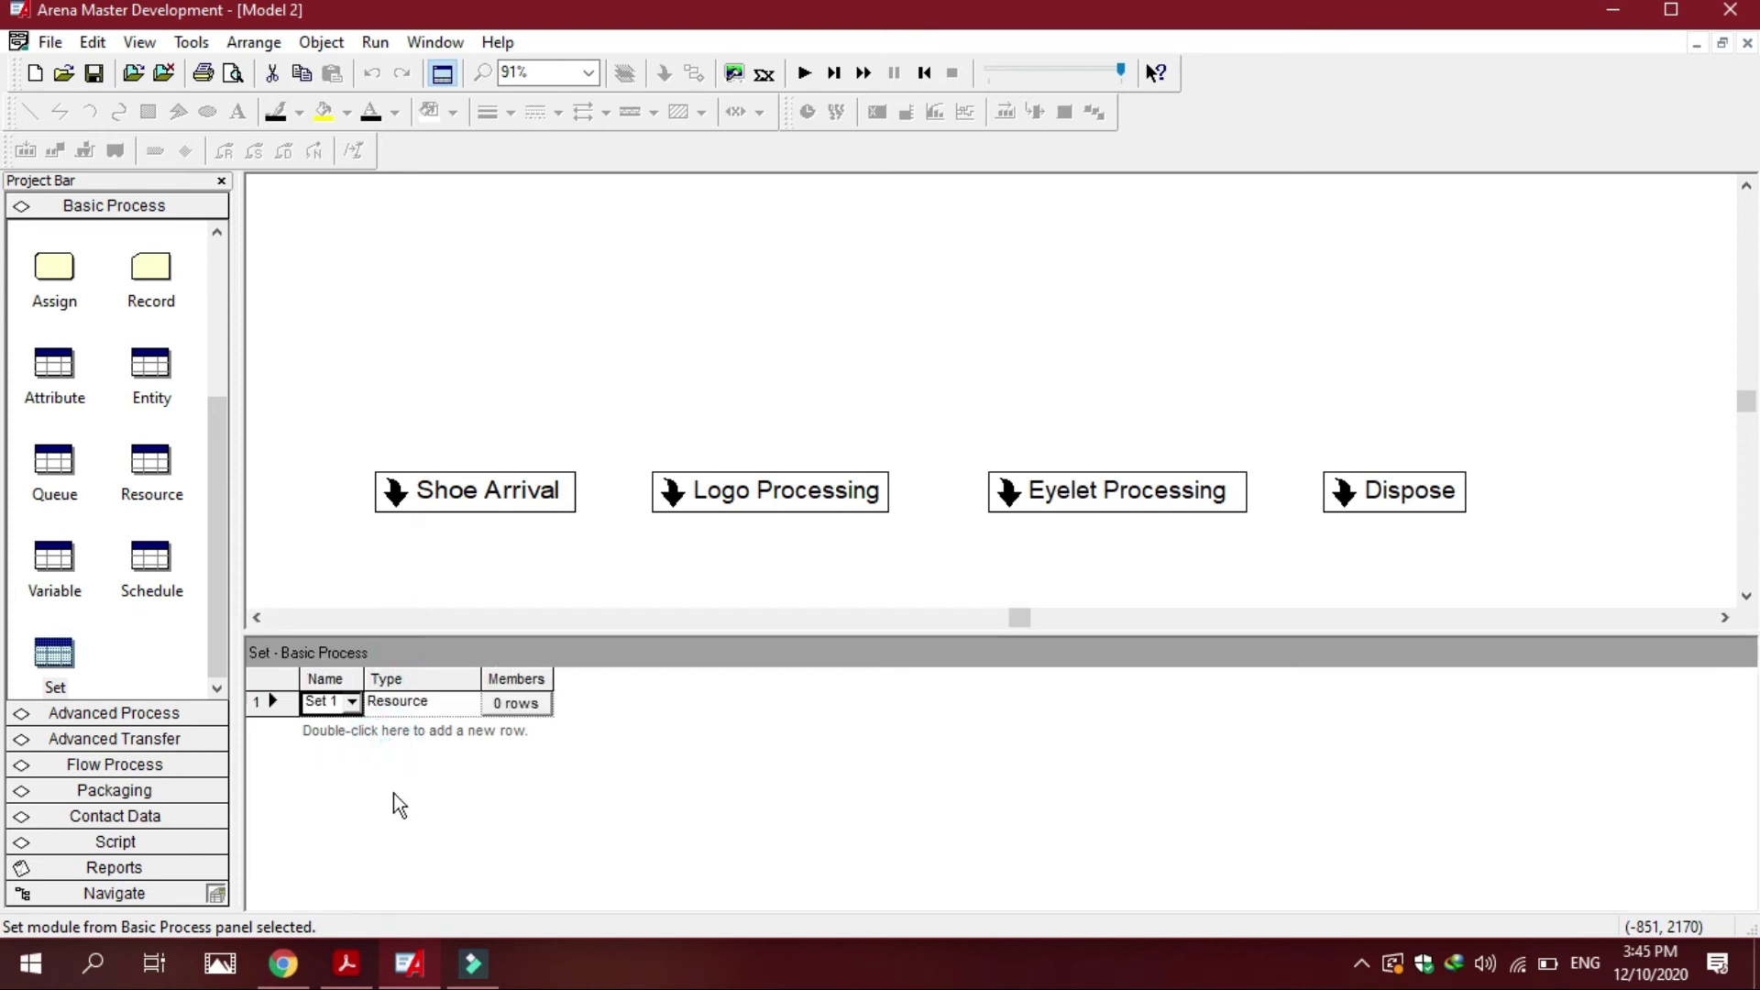
drag(366, 677, 391, 677)
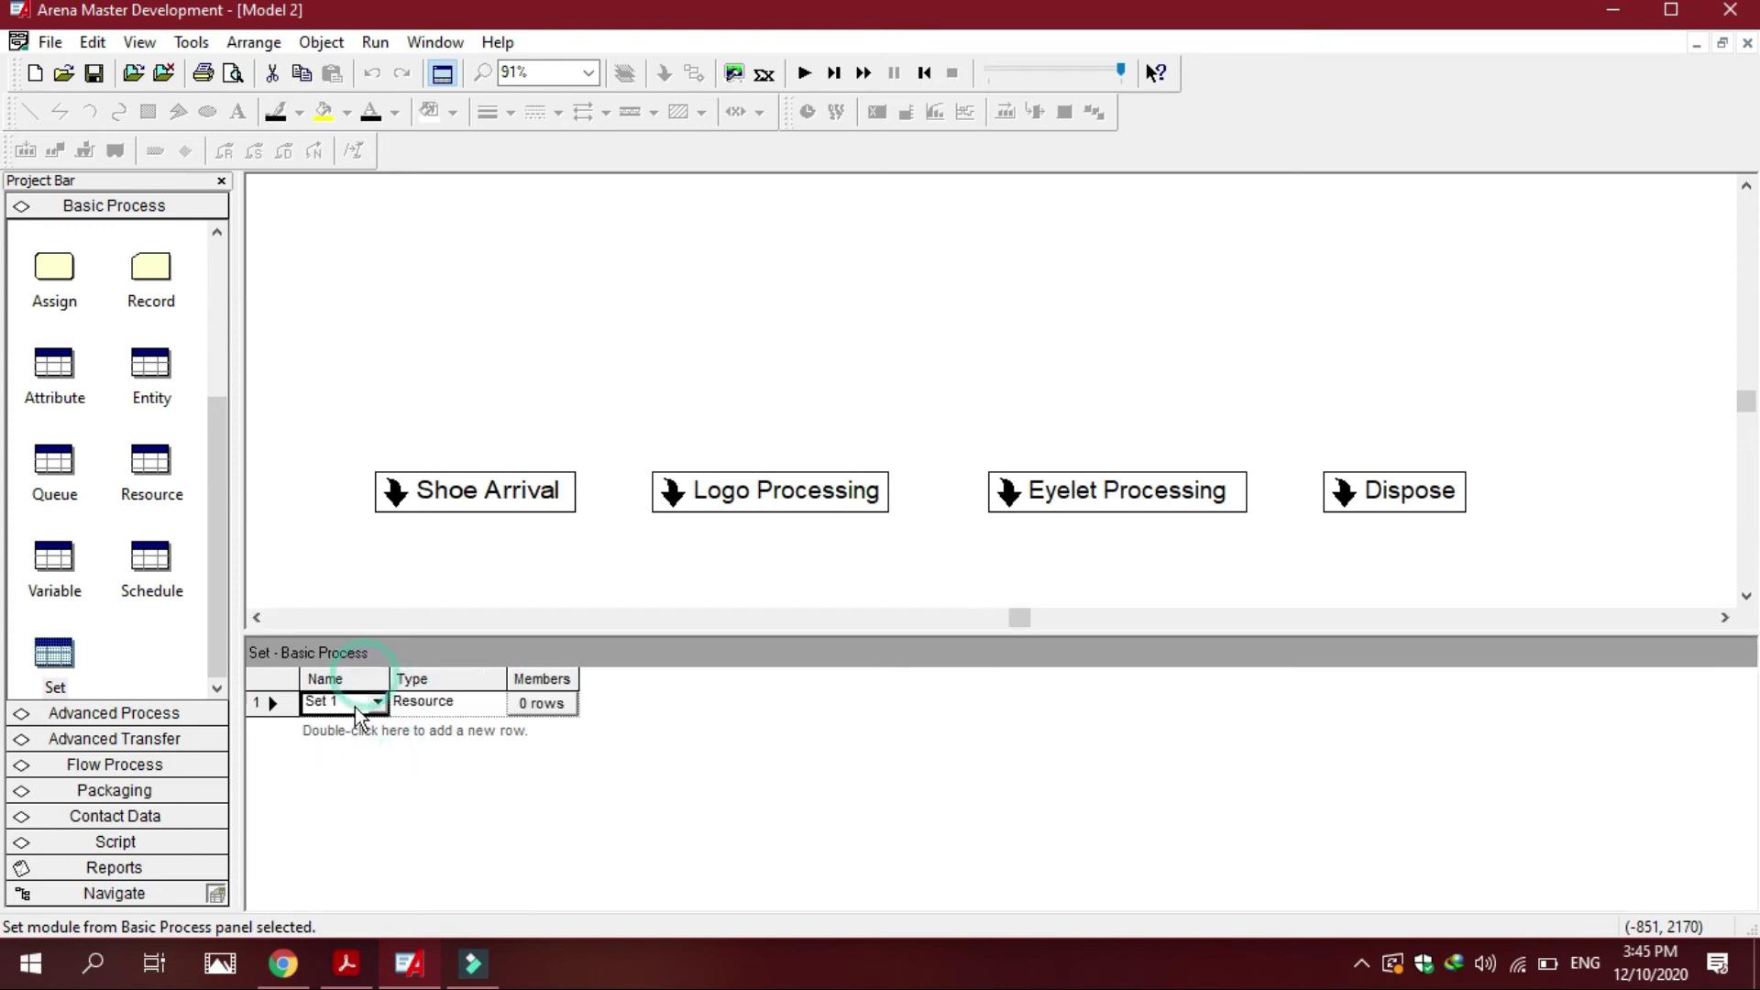
click(352, 704)
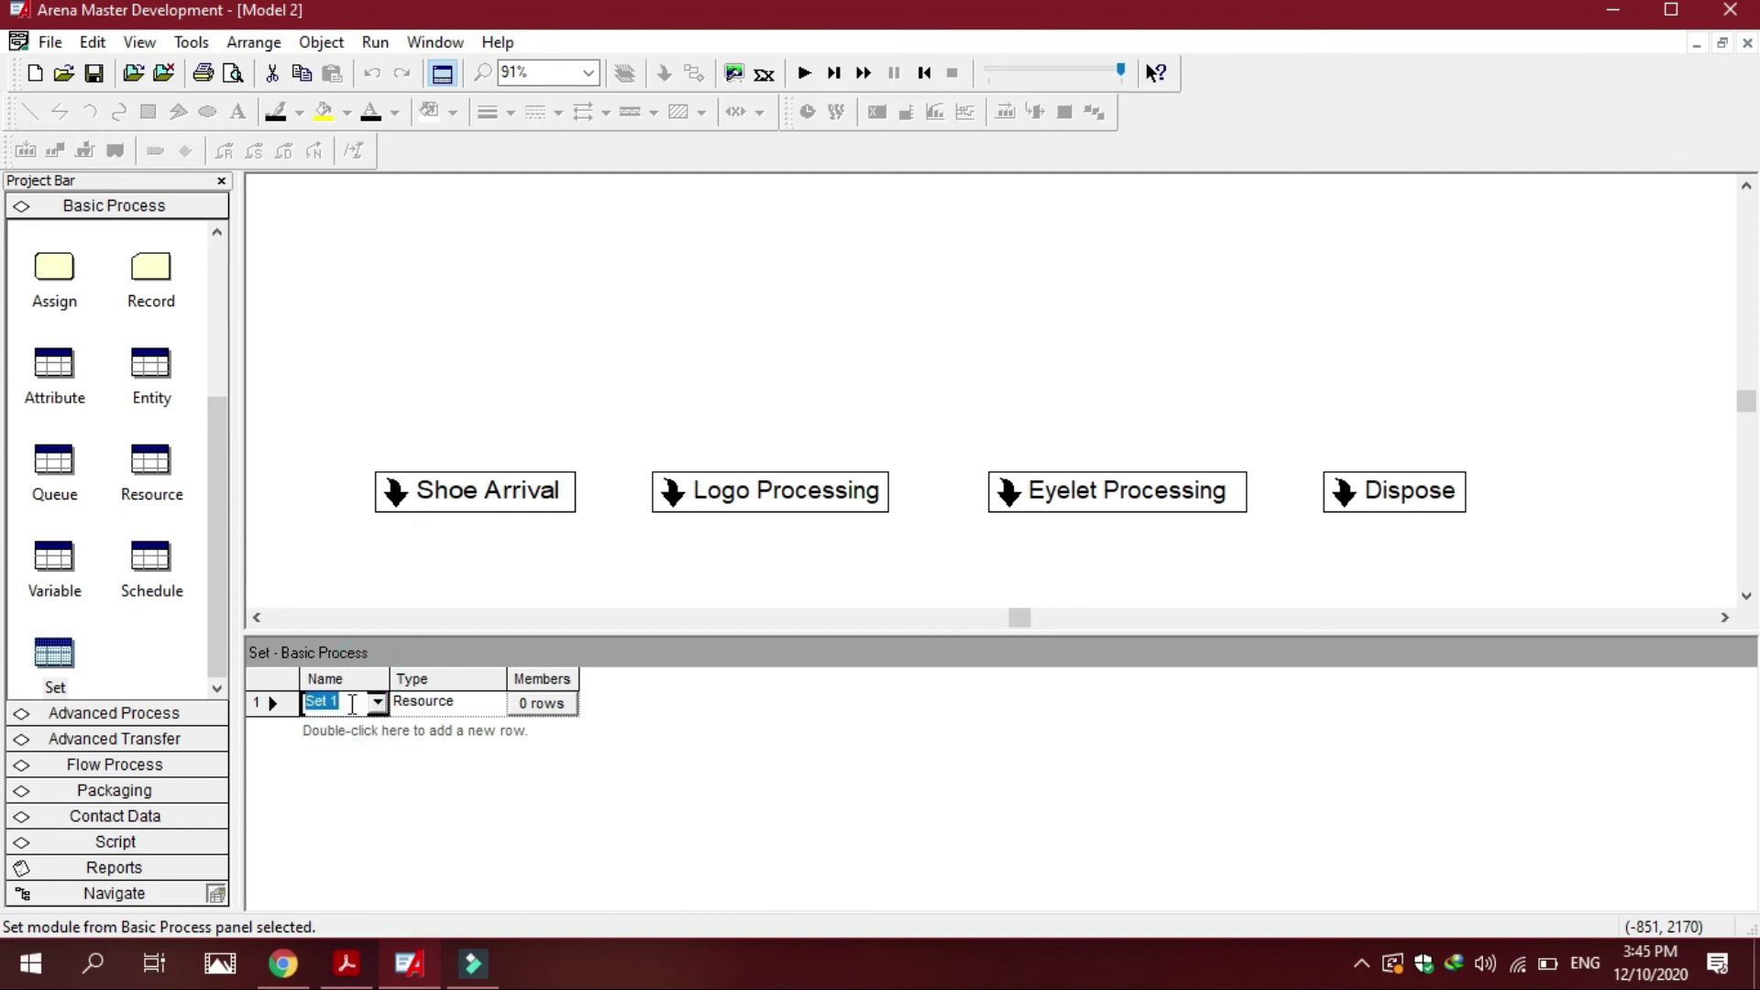
text(A)
text(ir Jordan)
text( Logo)
key(Tab)
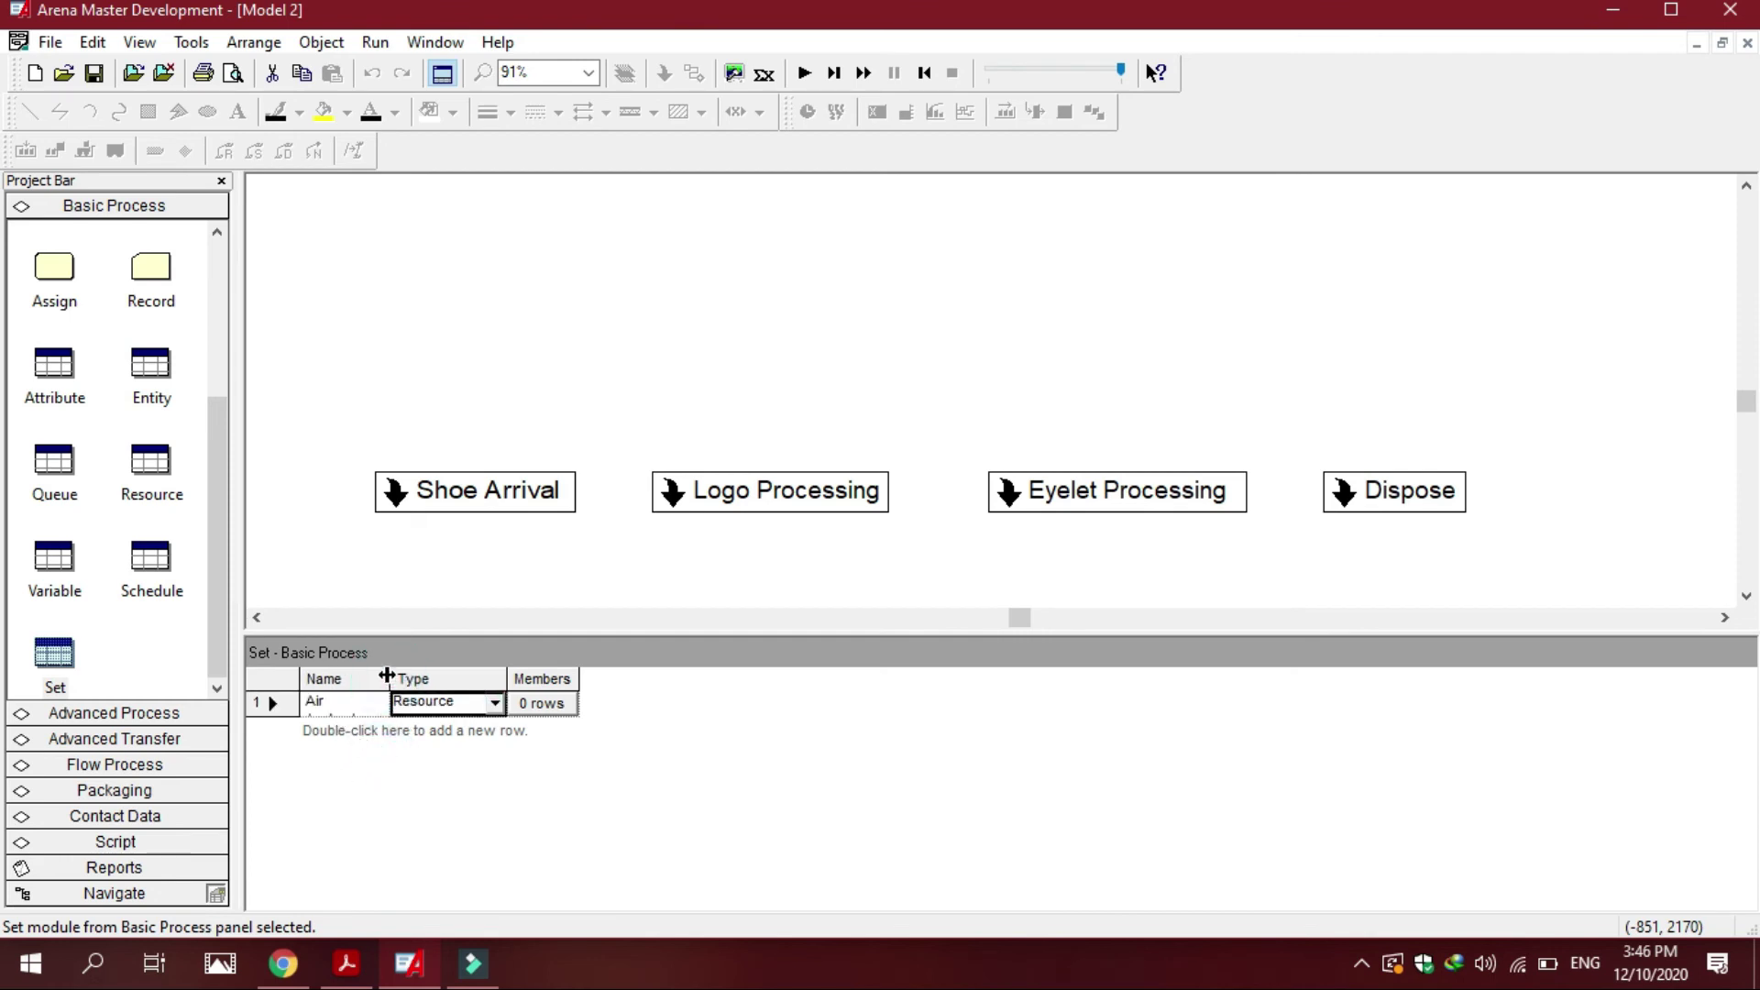
- Widen the Name, Type and Members columns of the set table and choose Resource as the Air Jordan Logo Set's type
drag(390, 676, 488, 676)
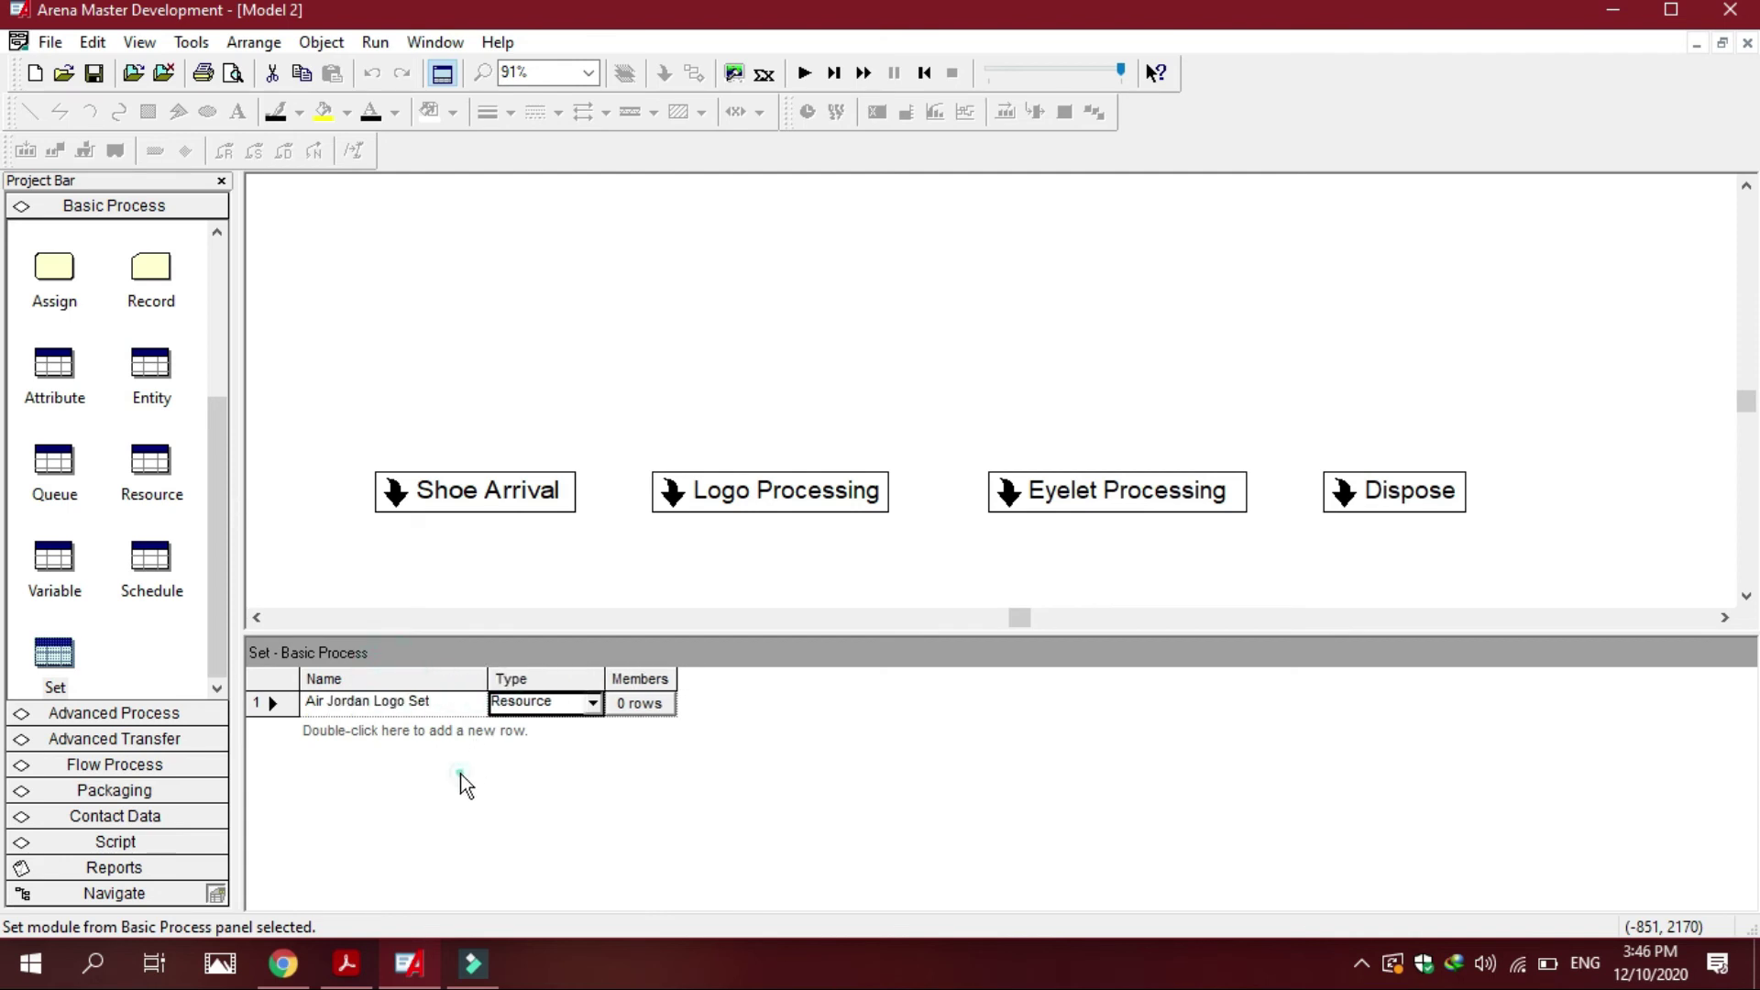
drag(604, 678, 765, 679)
click(569, 744)
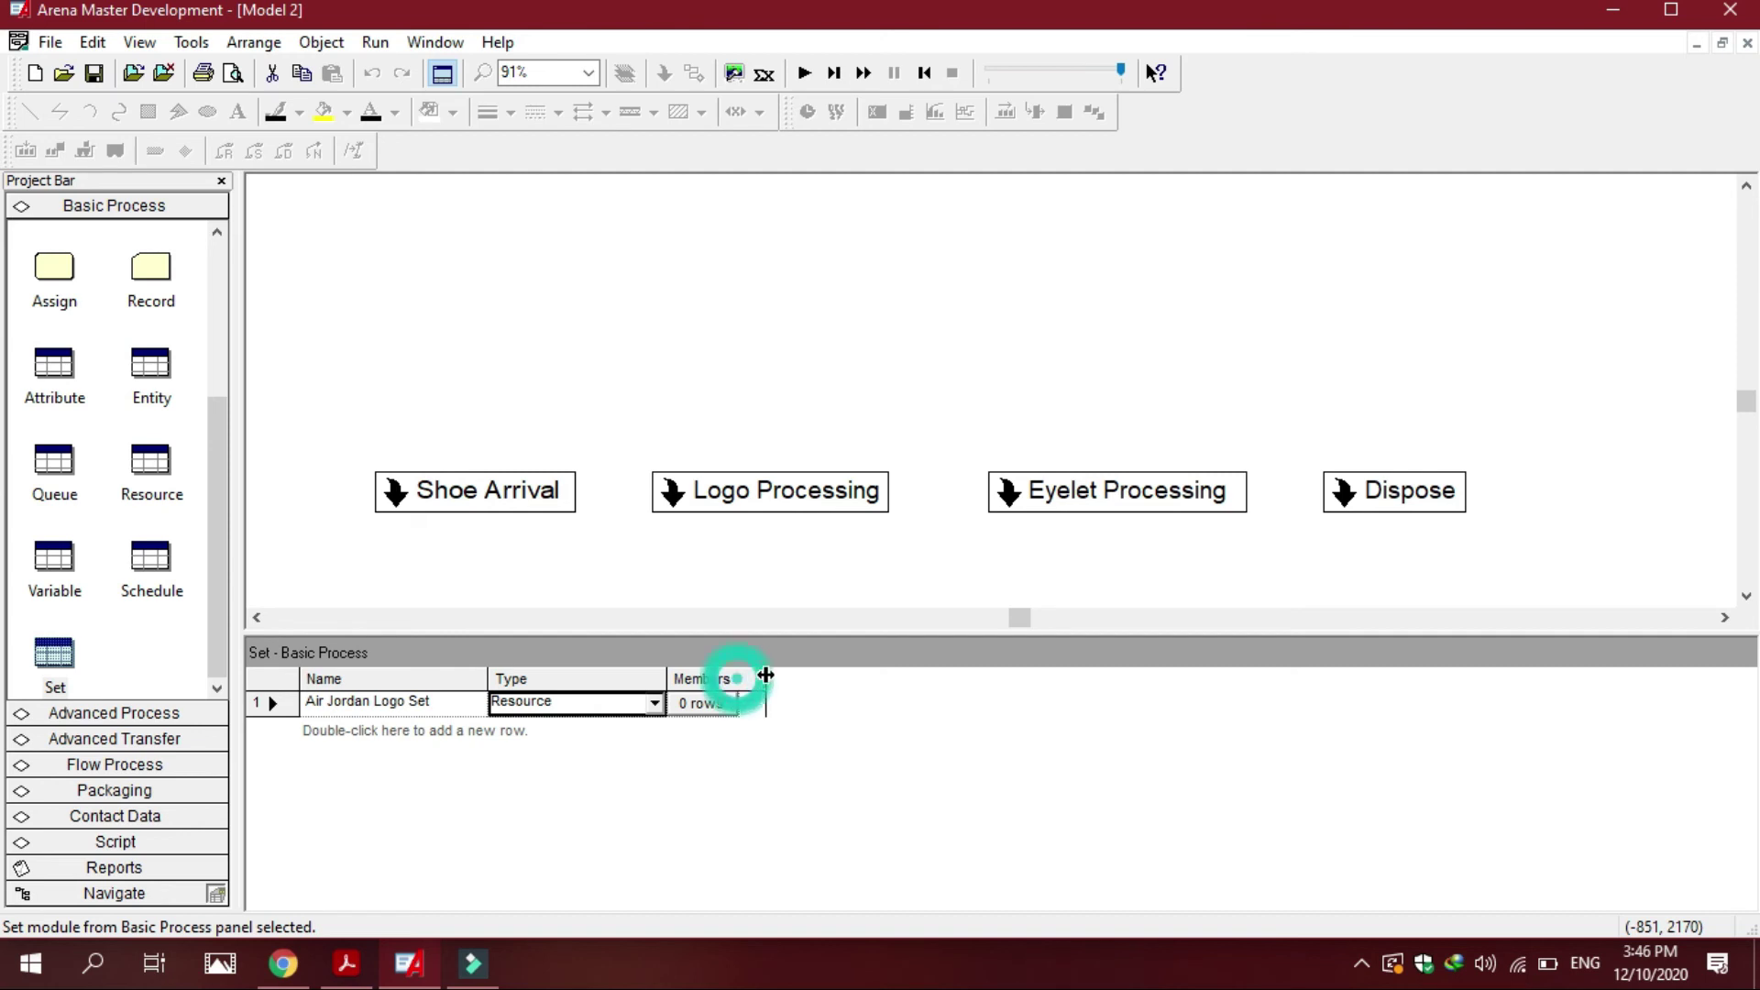
click(652, 703)
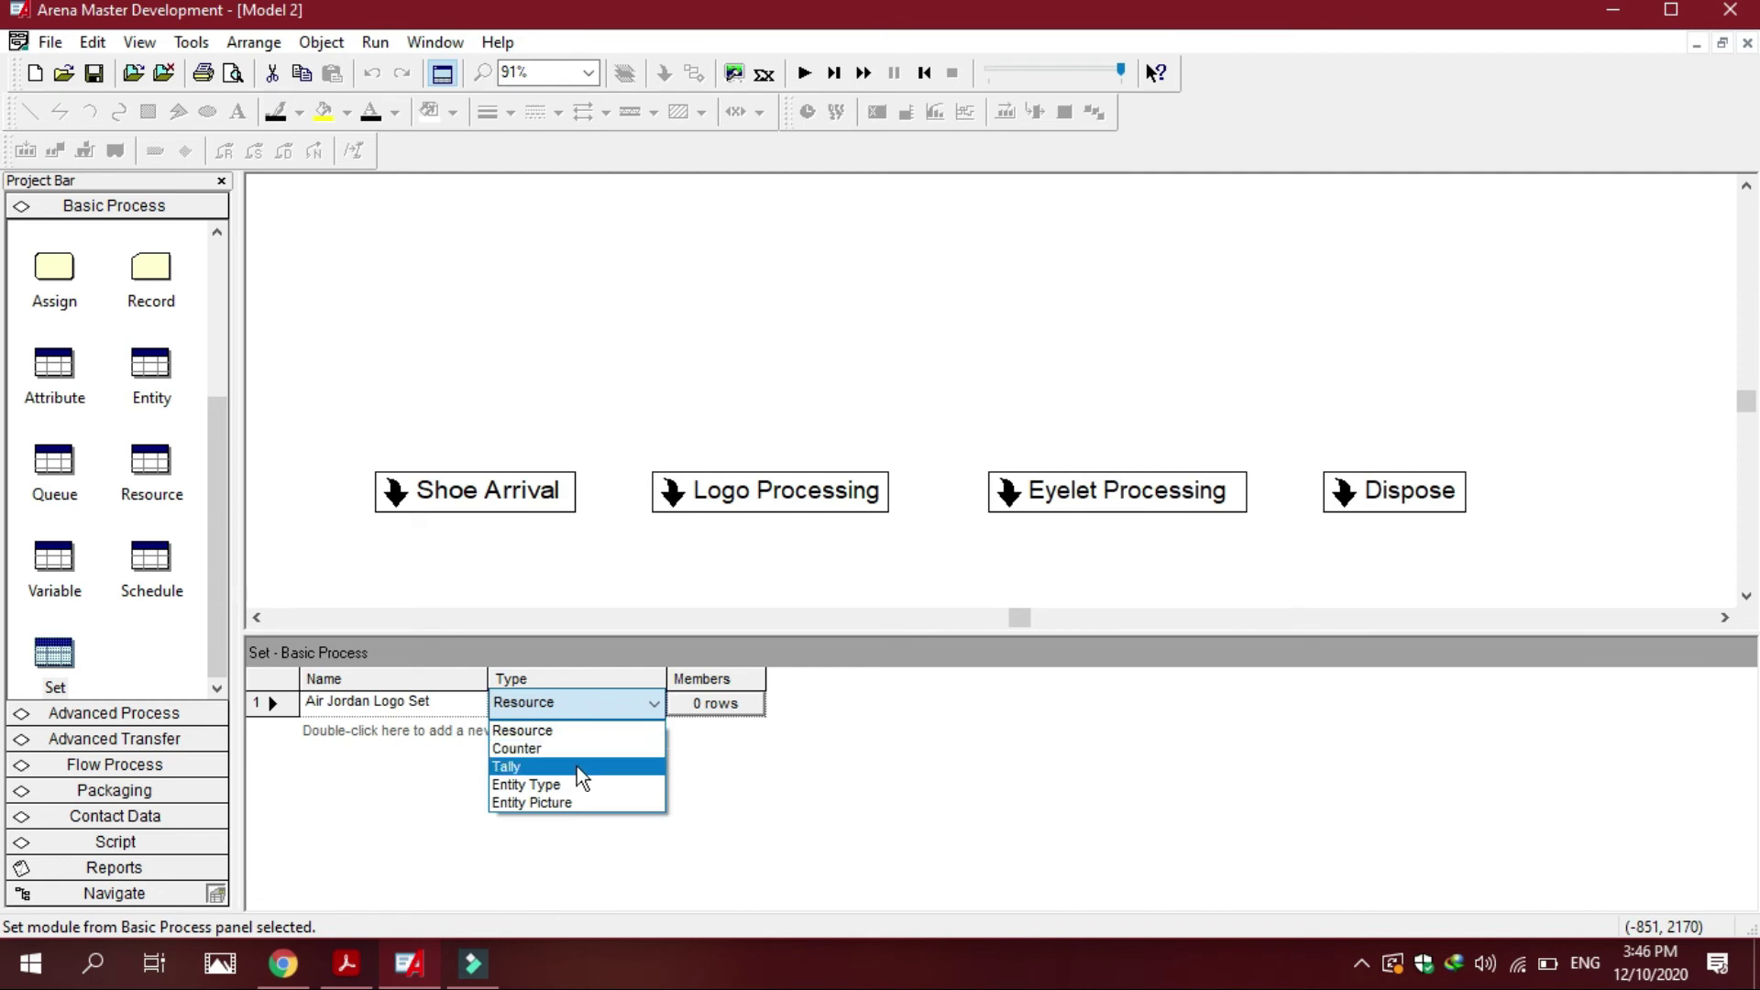
click(557, 724)
drag(766, 689, 793, 689)
click(657, 795)
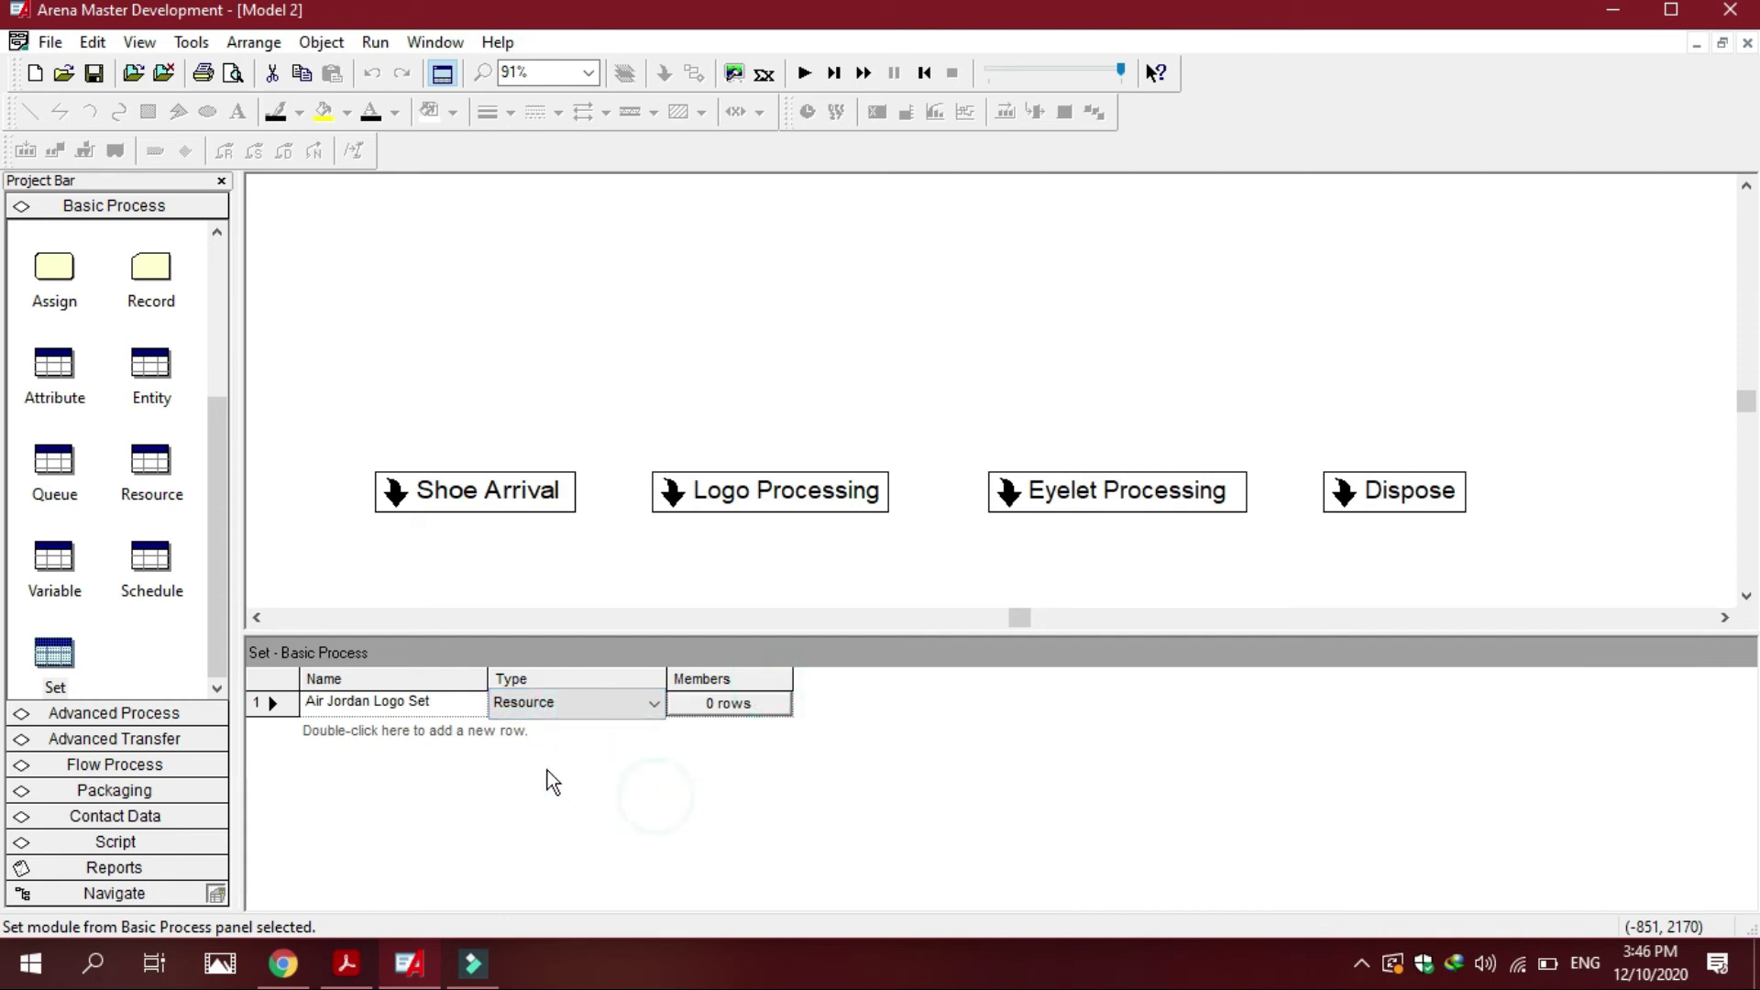
- Add a second set of type Resource and name it Air Max Logo Set
double_click(344, 734)
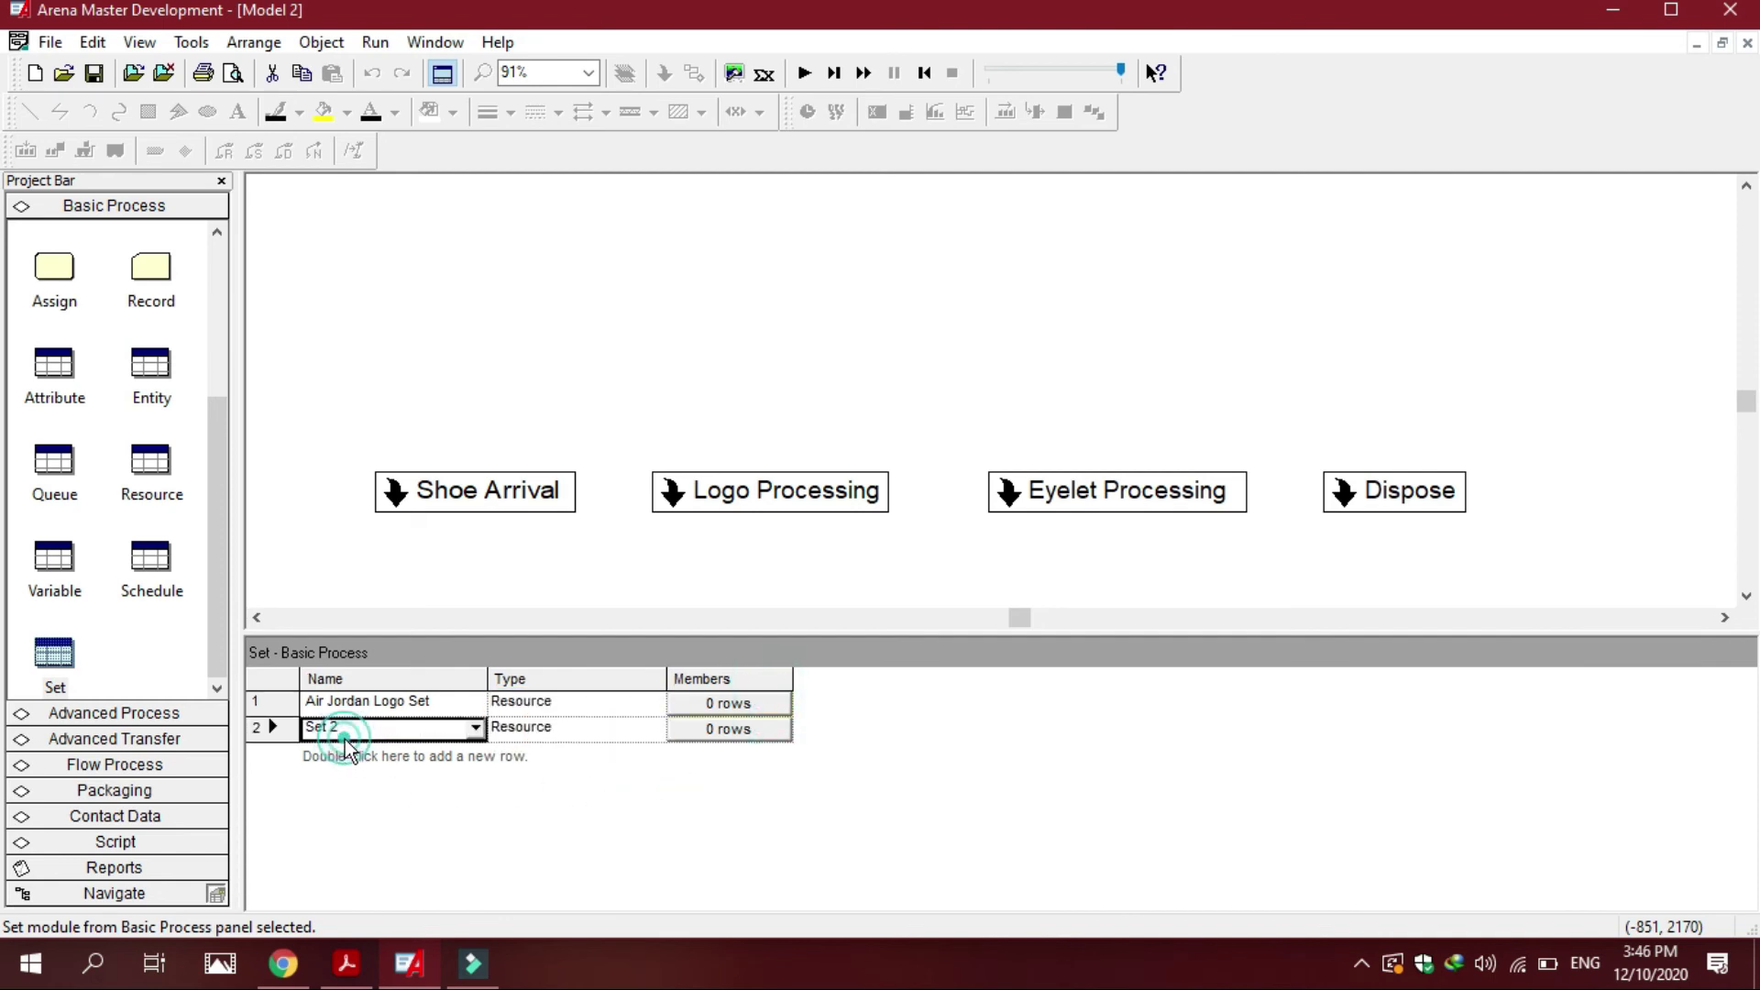
click(415, 730)
text(Air Max Logo)
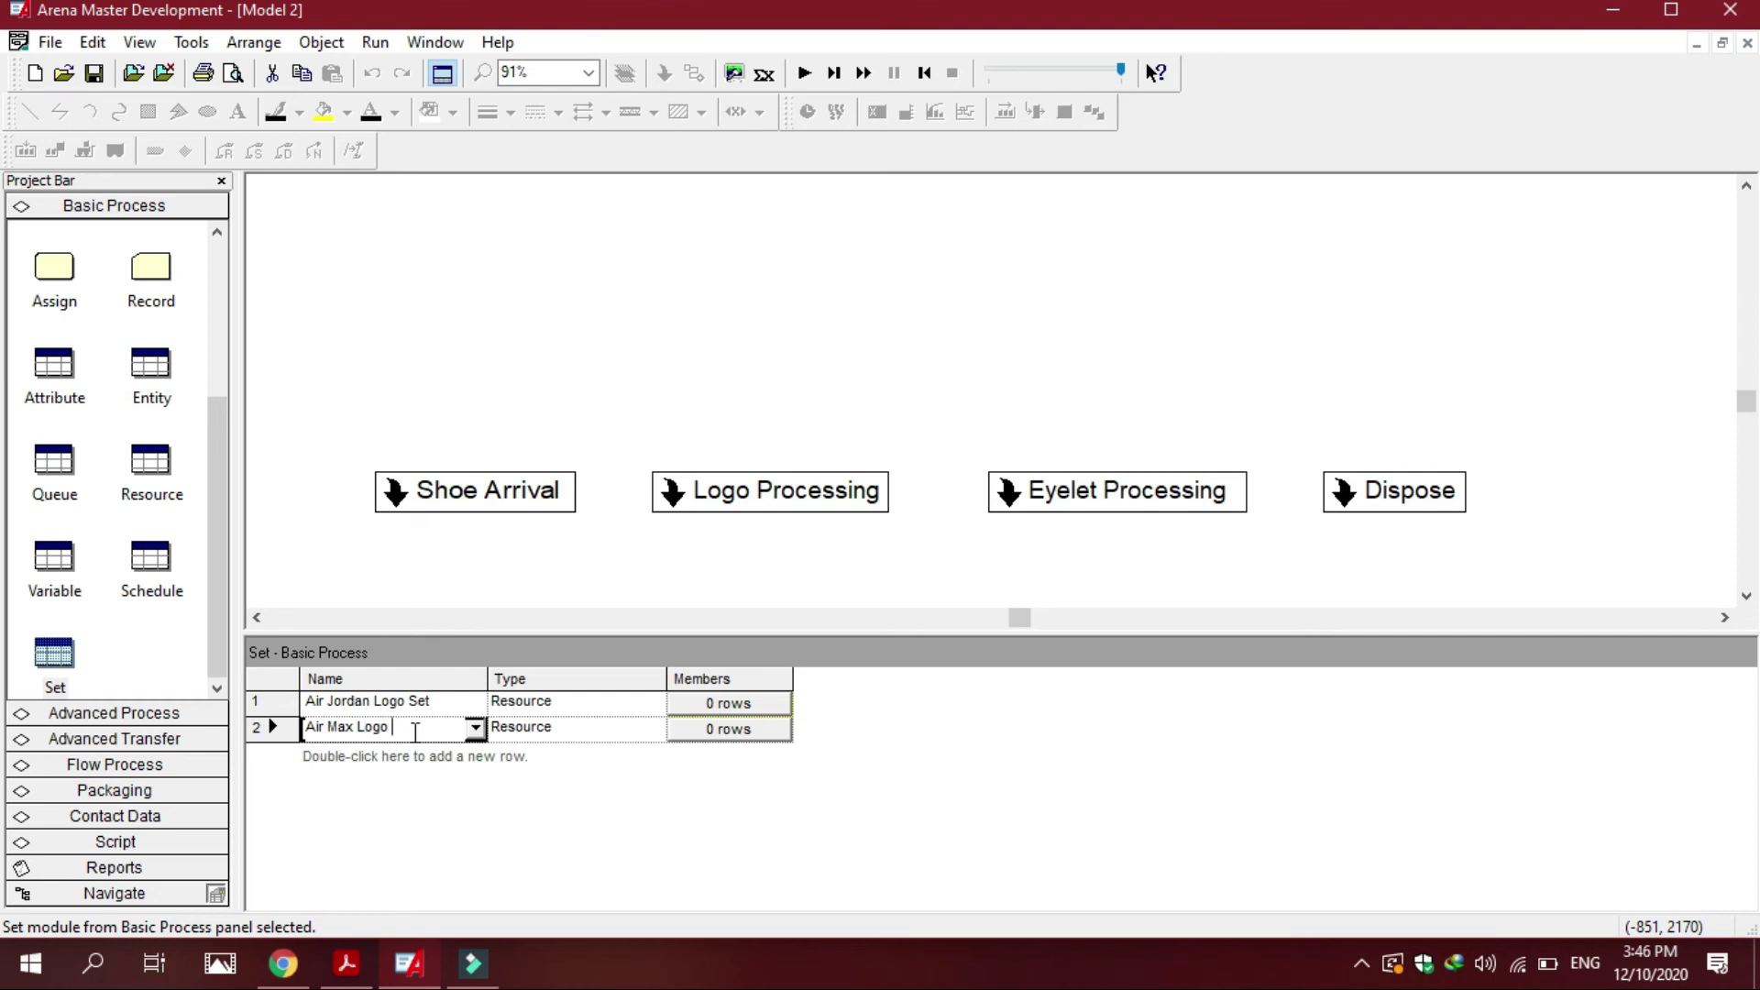
text( Set)
- Add a third set of type Resource and name it Eyelet Set
double_click(363, 760)
click(362, 756)
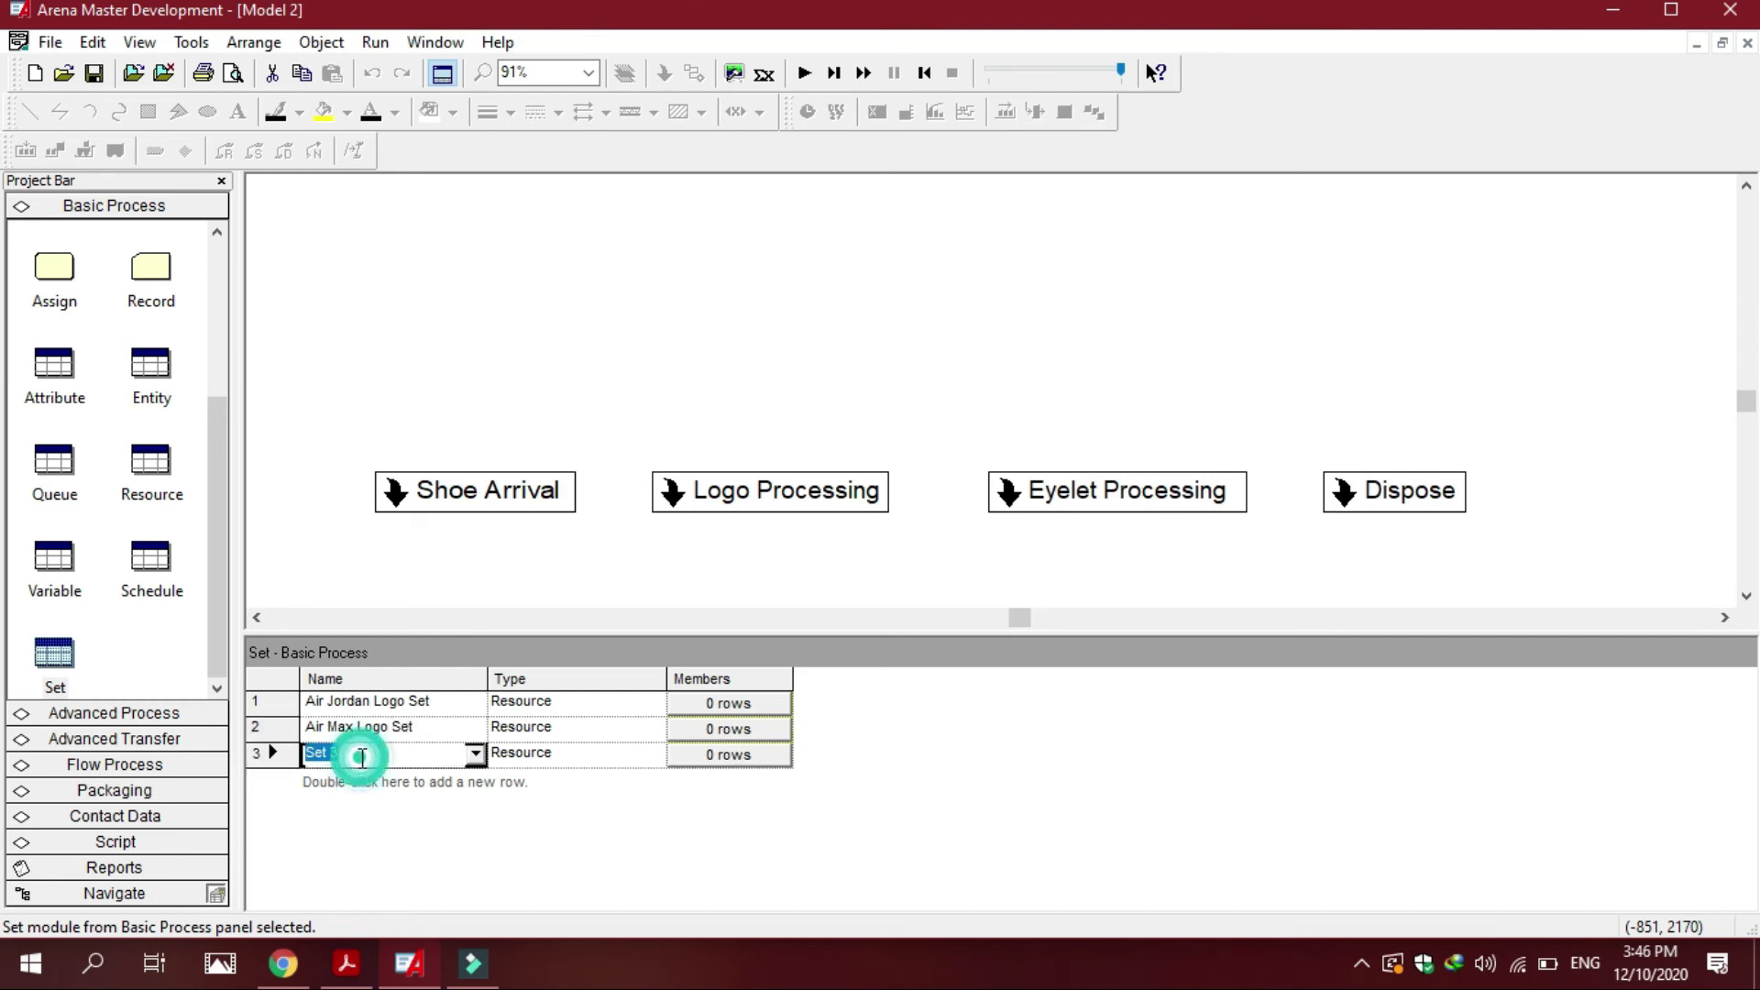
text(Eyelet)
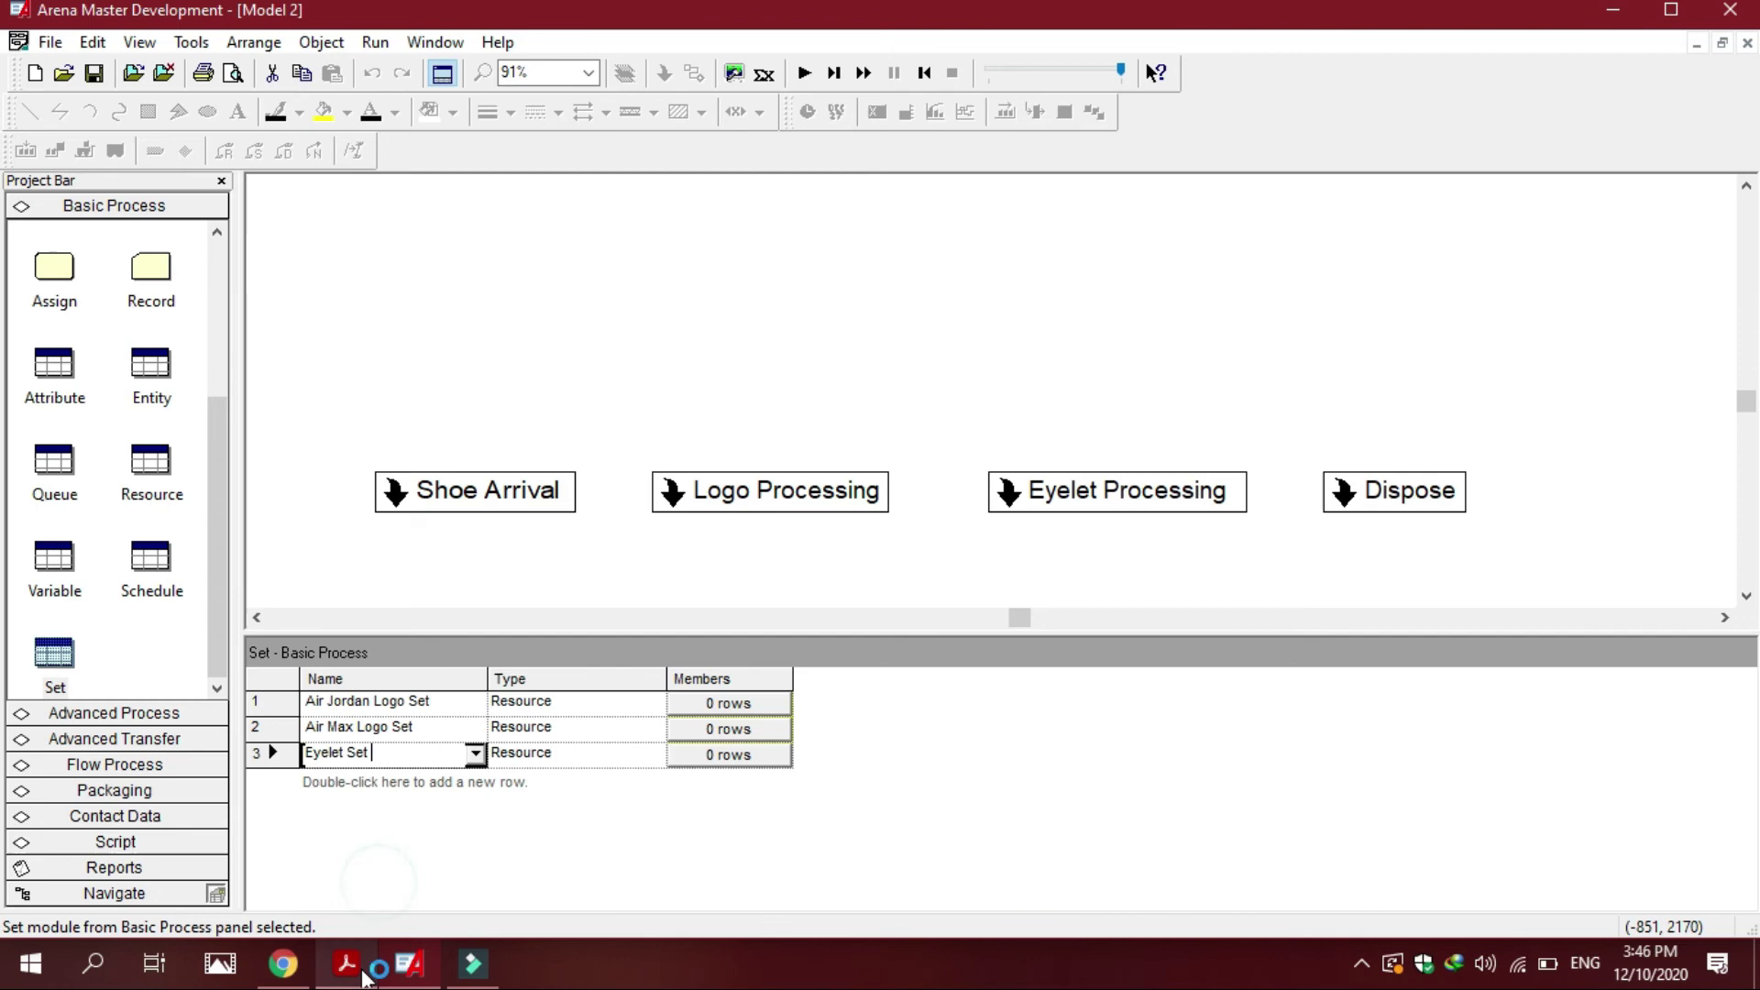
- Switch to the lab handout in Acrobat Reader and read which workers belong to each of the three sets
click(357, 962)
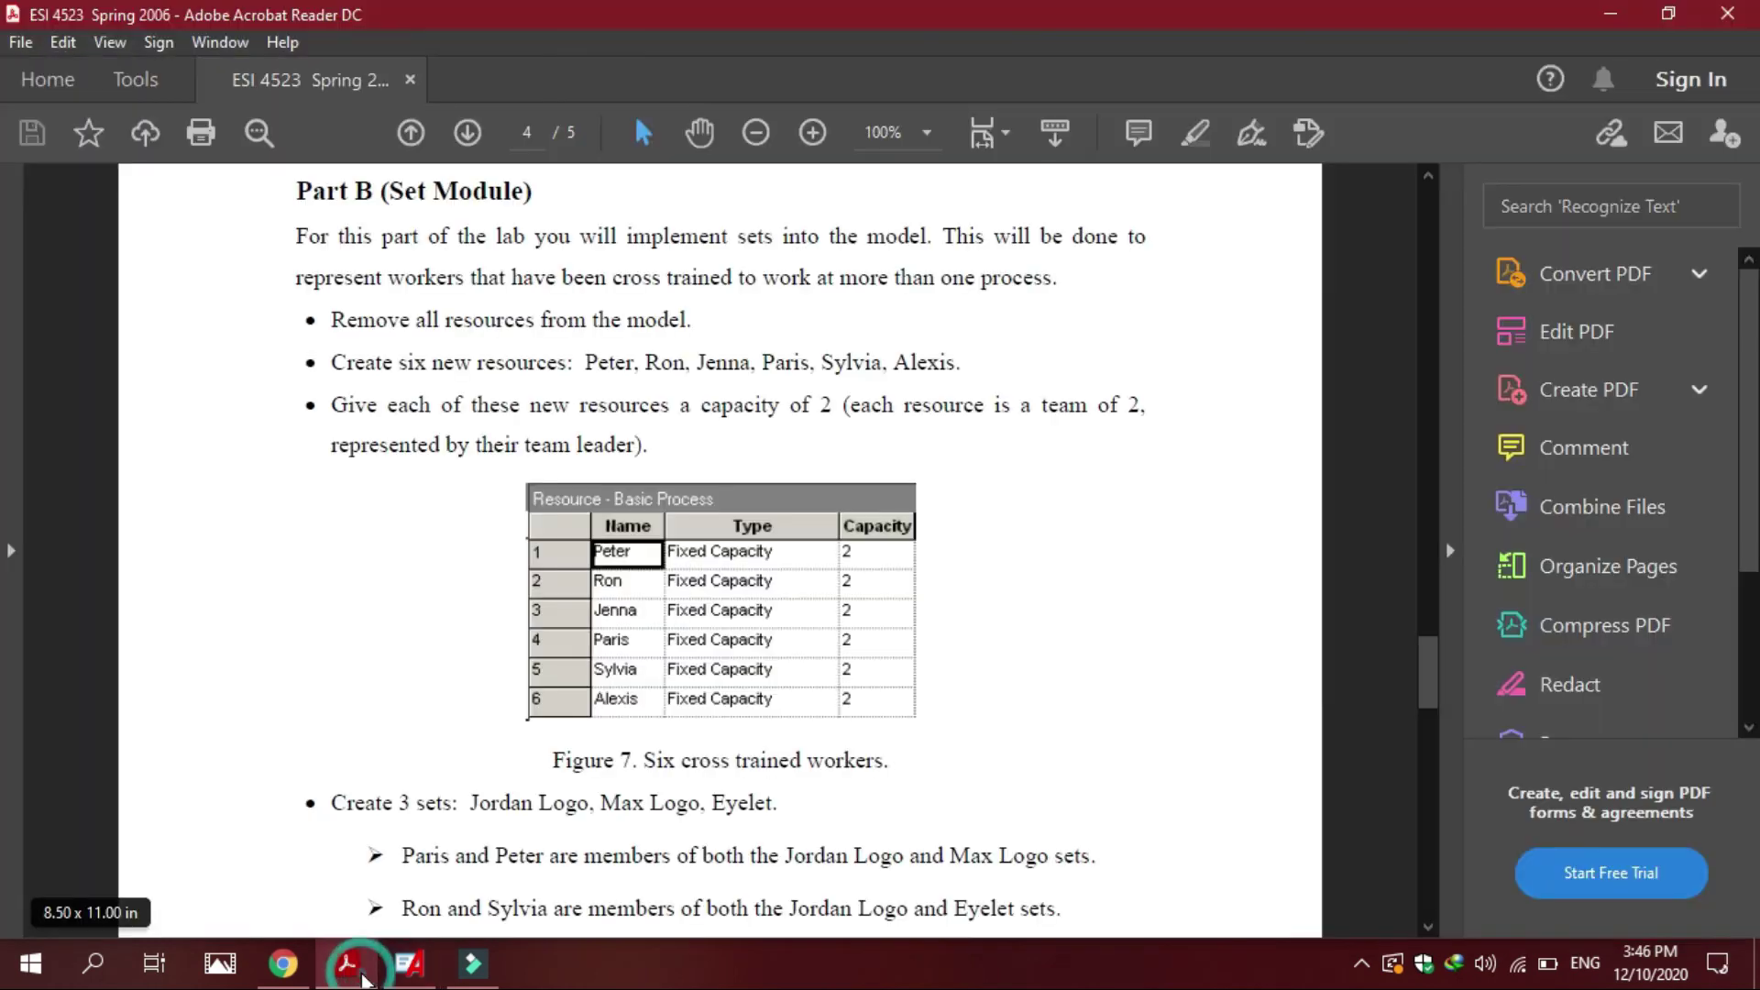
scroll(1178, 461, down, 3)
scroll(1178, 460, up, 3)
scroll(1178, 460, down, 4)
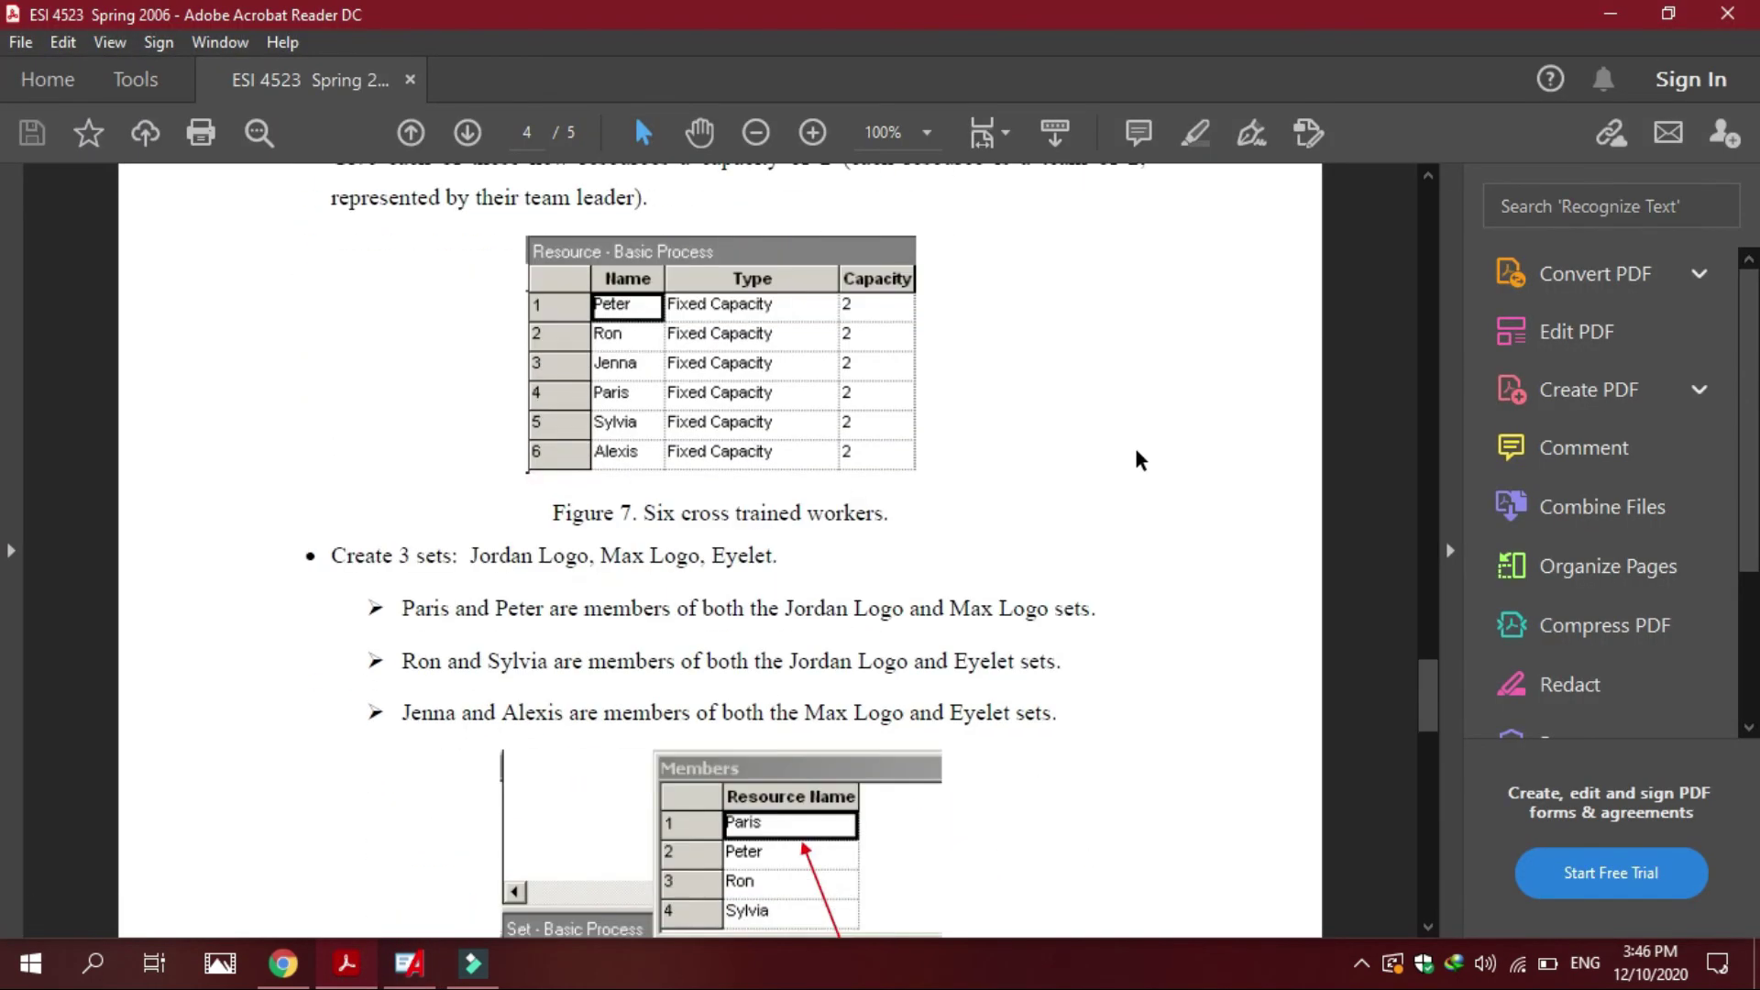
scroll(1136, 459, down, 1)
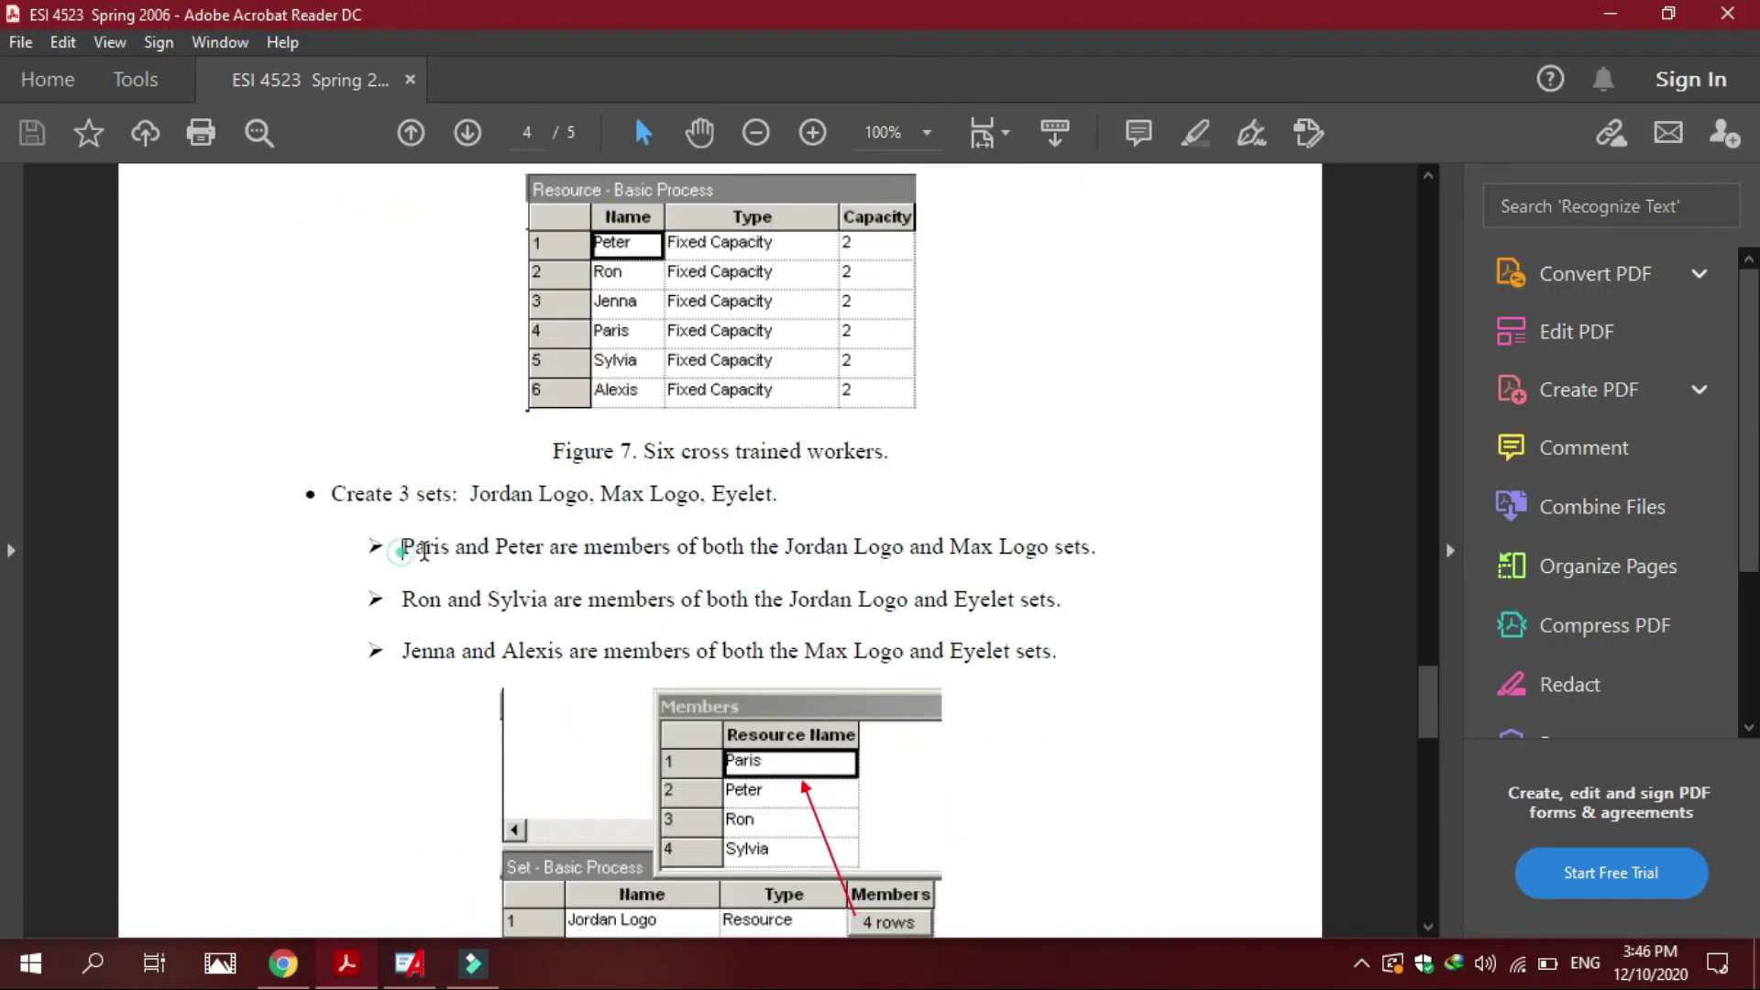
drag(401, 548, 560, 576)
click(555, 578)
drag(785, 555, 1047, 550)
click(880, 597)
click(1007, 564)
drag(790, 599, 907, 598)
click(852, 604)
click(962, 603)
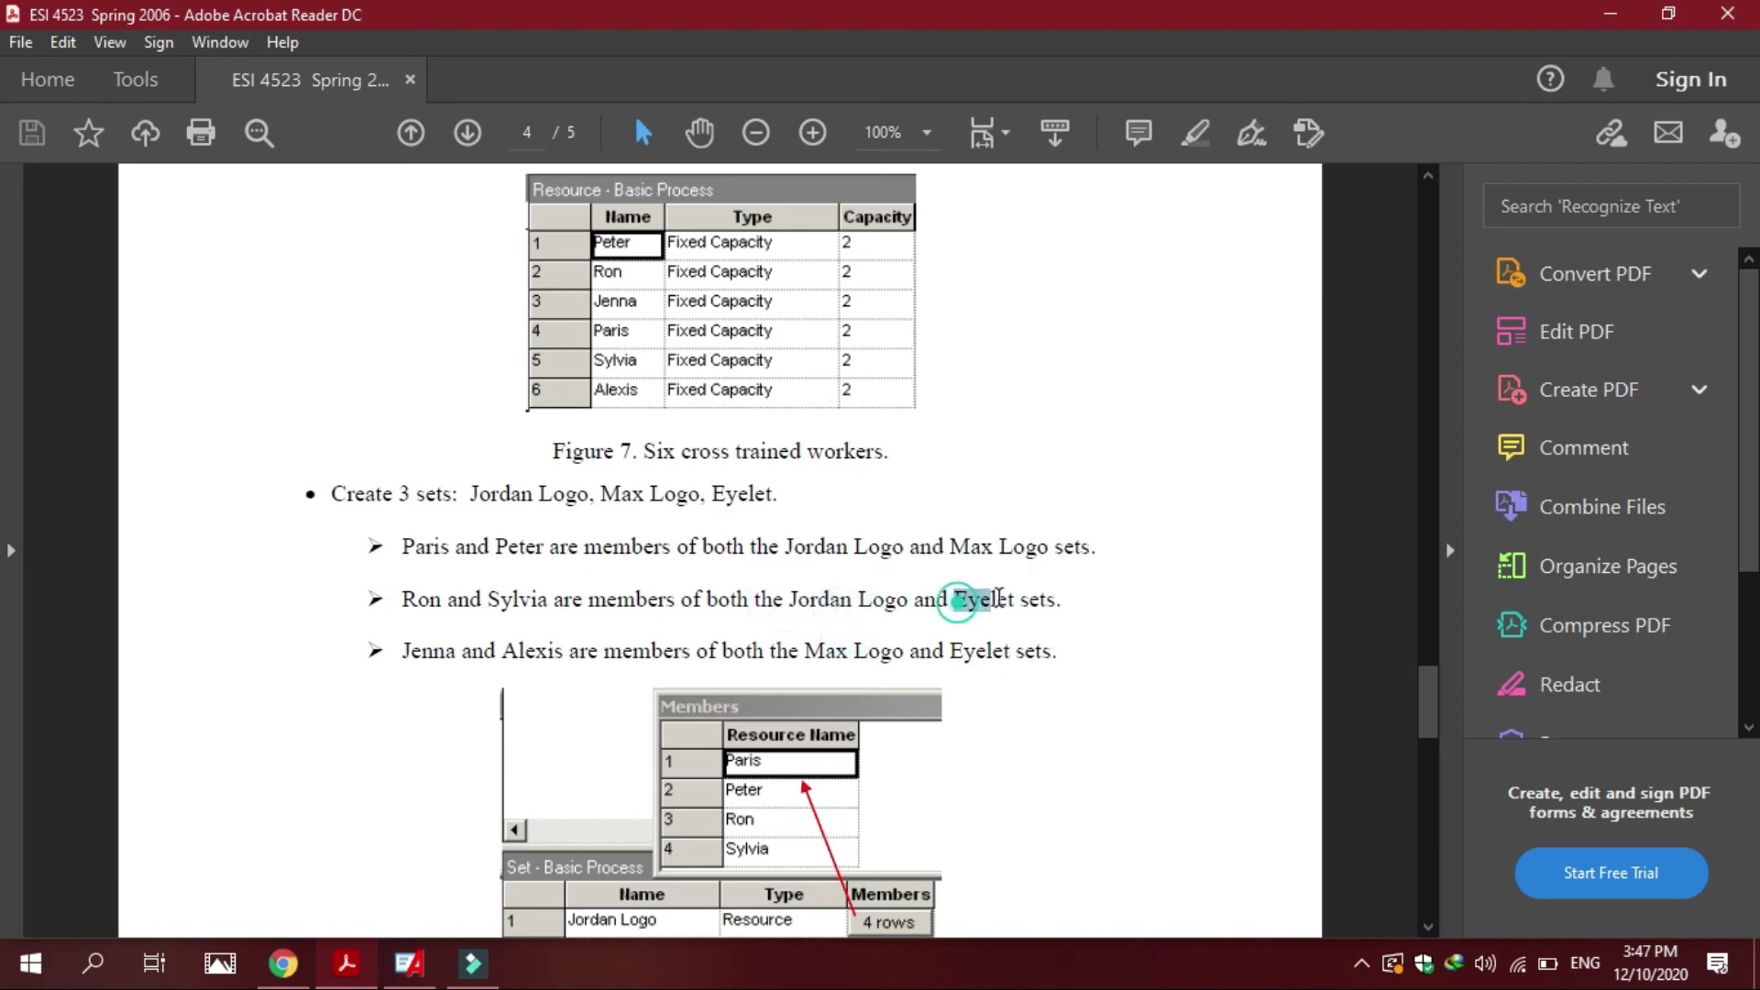
click(970, 600)
click(431, 658)
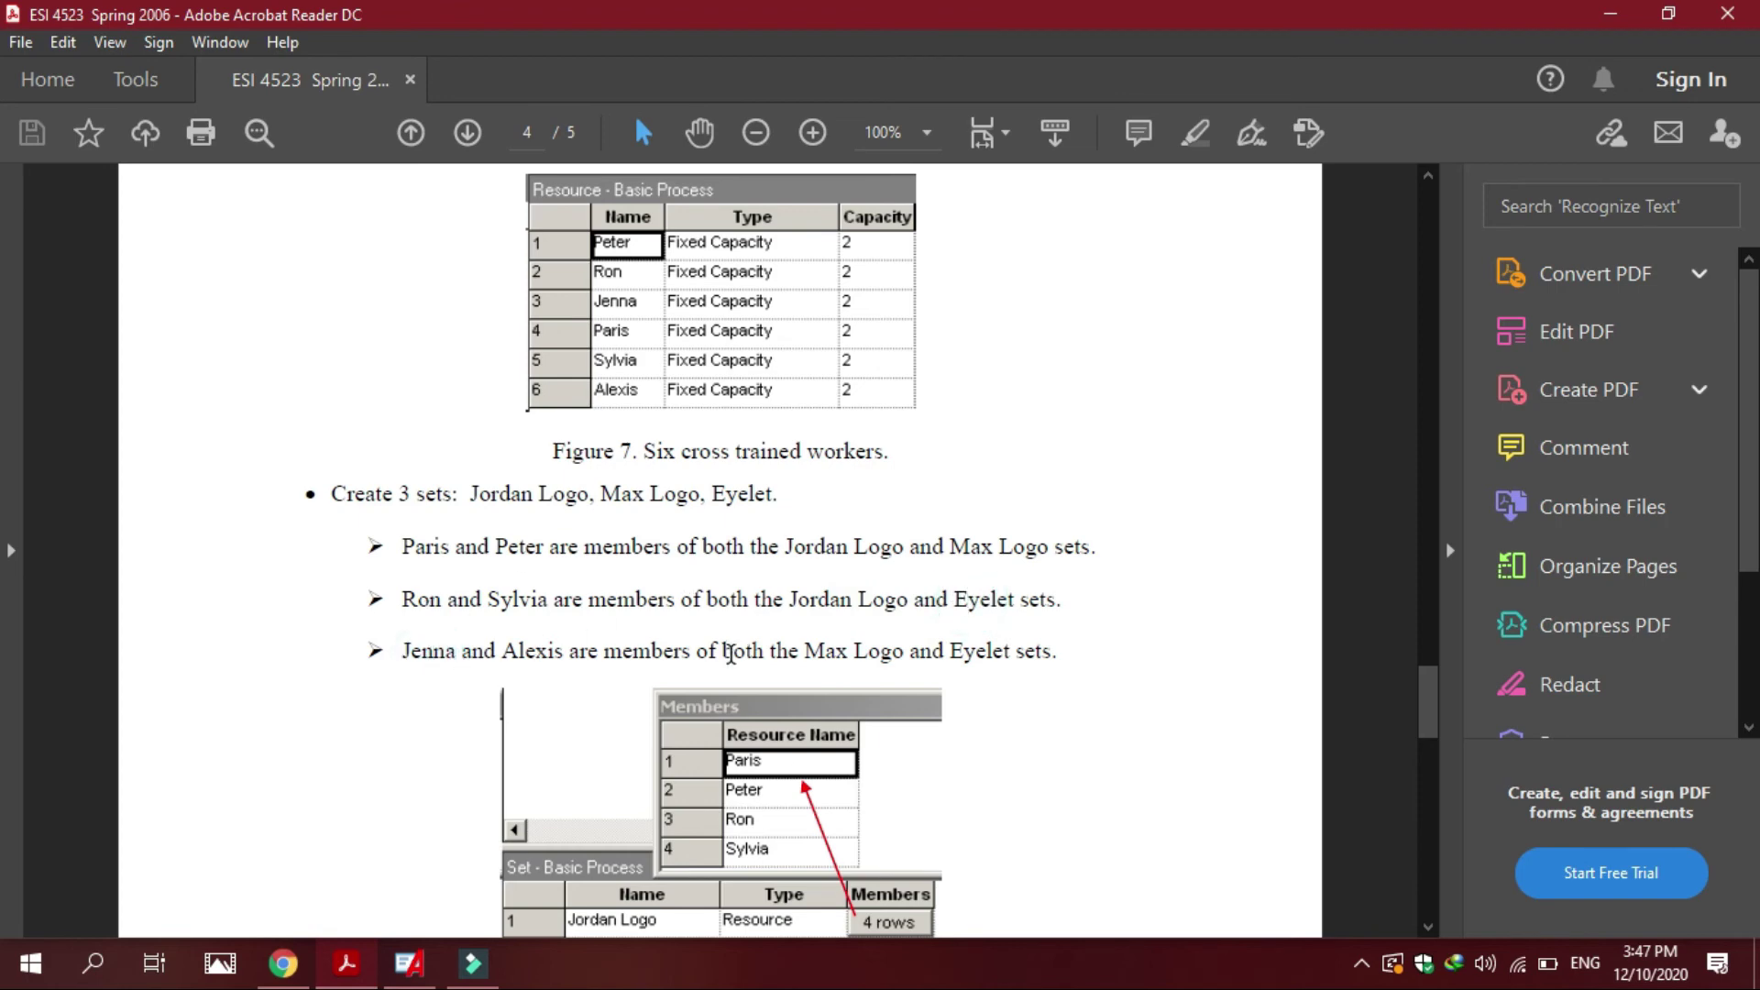
click(803, 656)
click(777, 653)
drag(1061, 658, 419, 577)
click(345, 565)
click(394, 970)
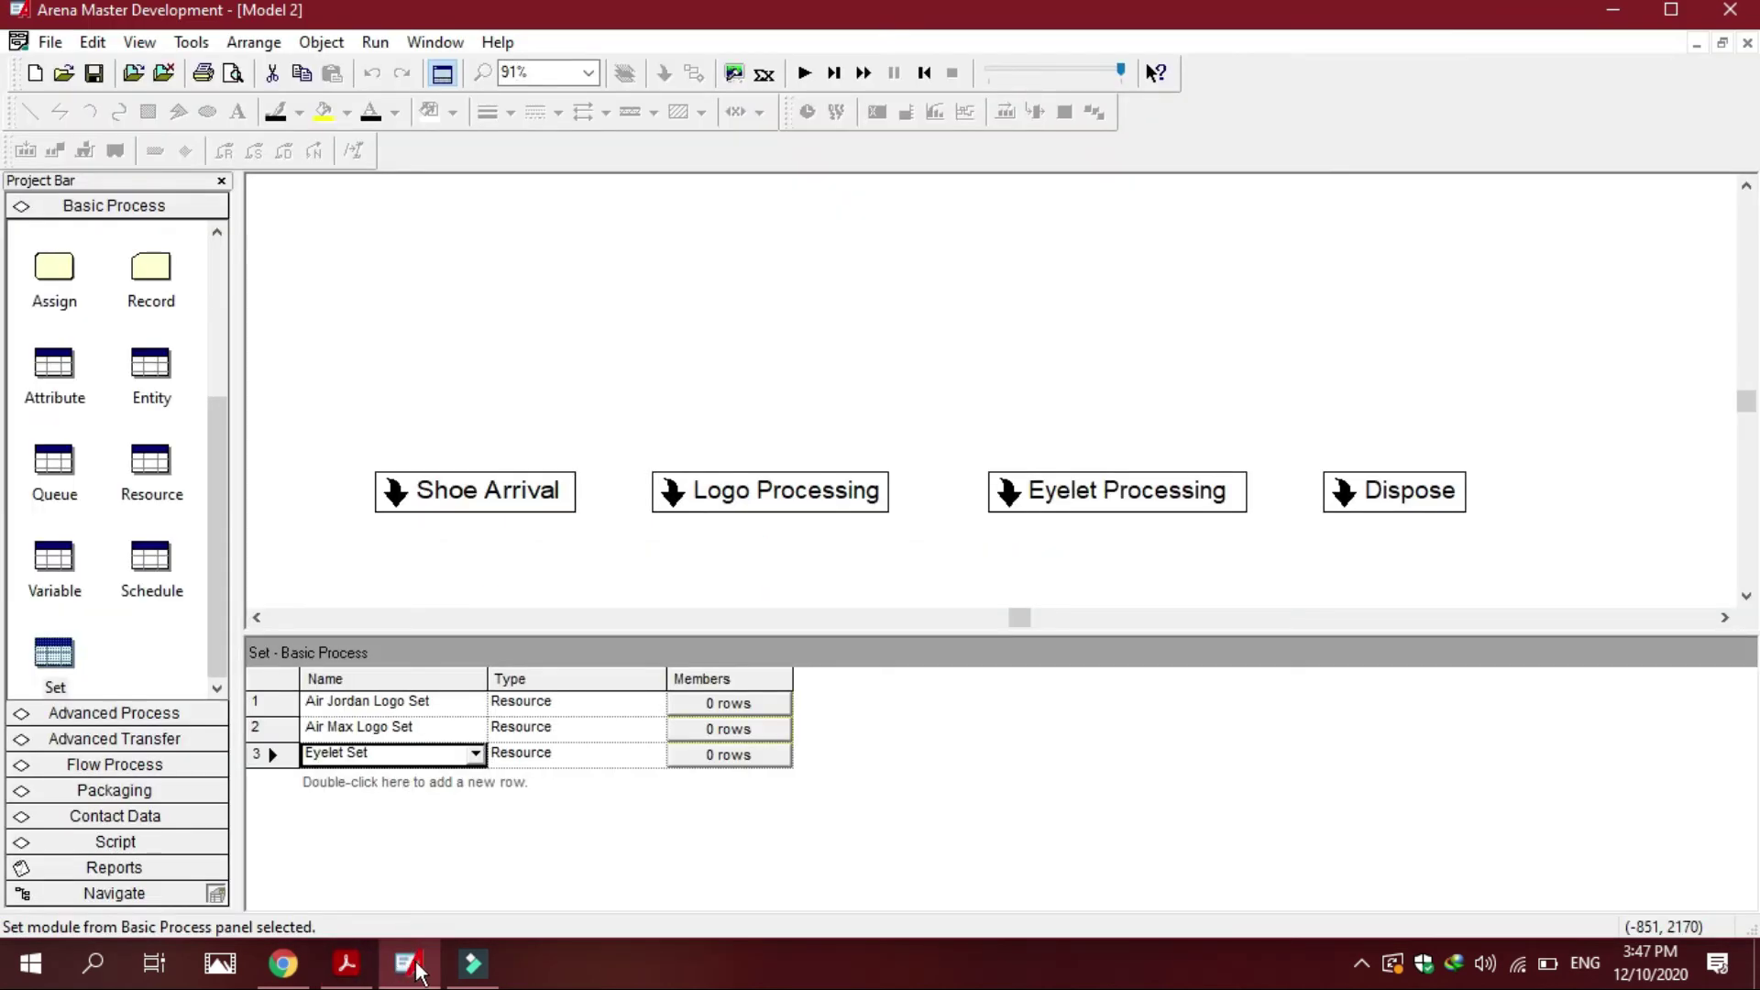
- Check in the handout which worker pairs are members of the Jordan Logo set
click(346, 964)
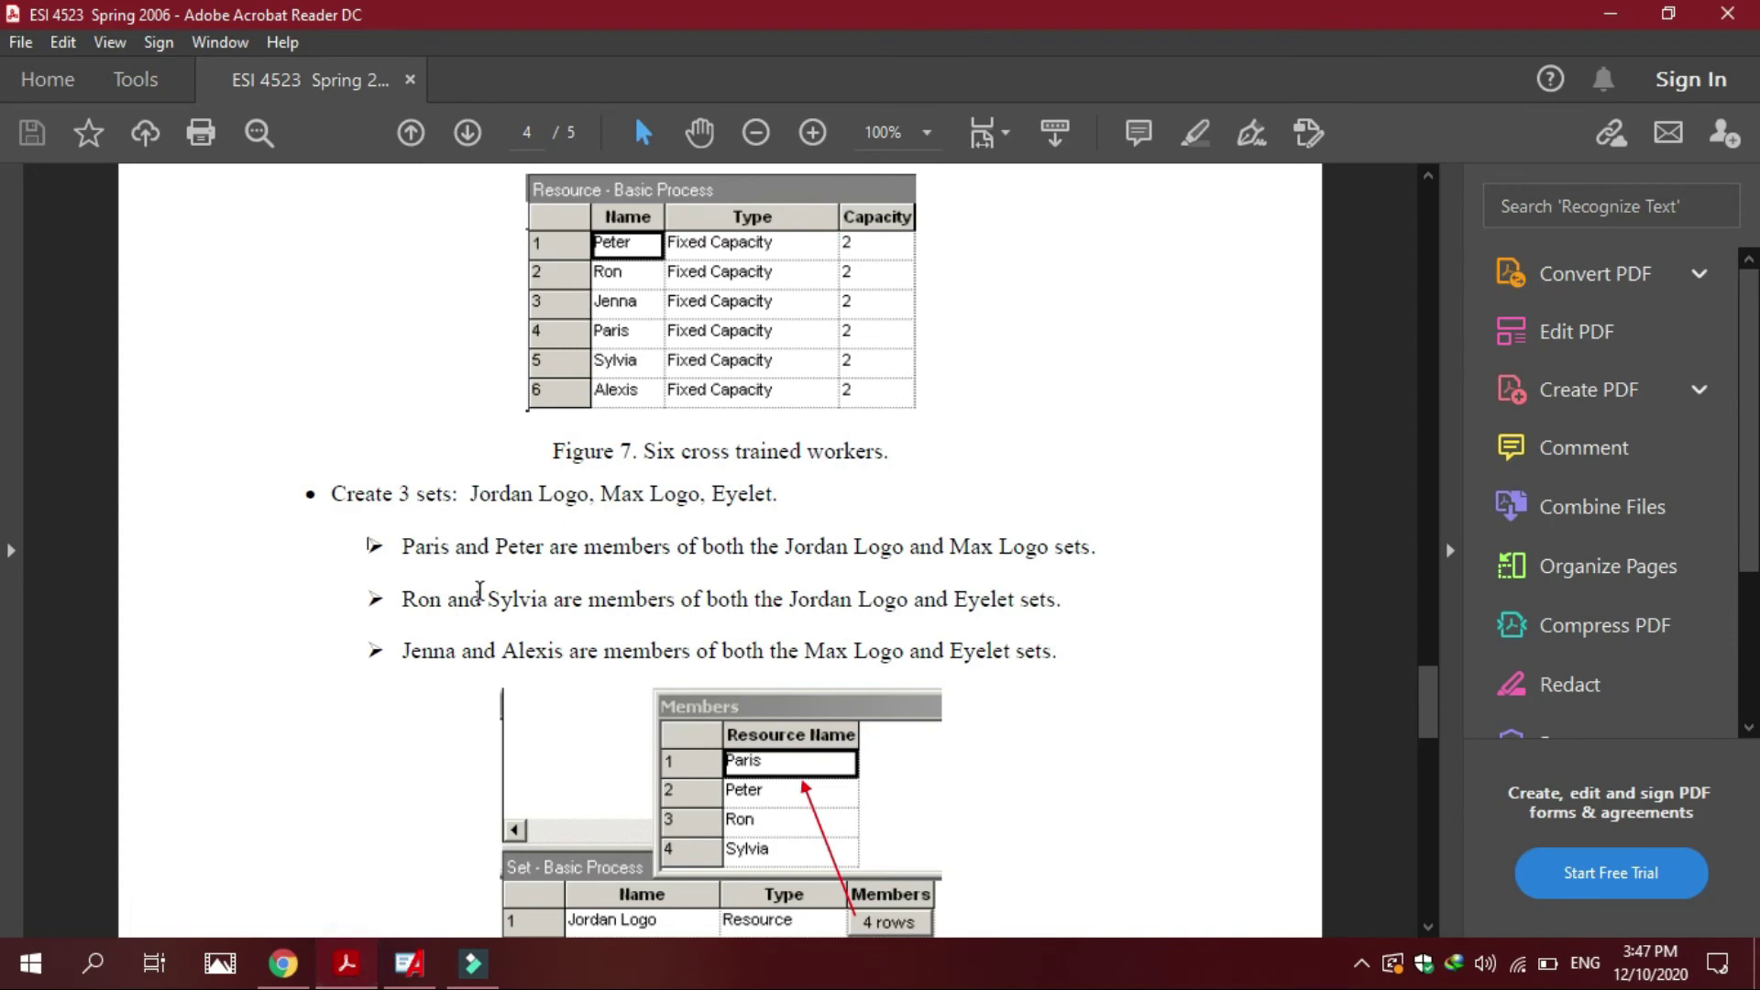
double_click(806, 548)
click(823, 550)
drag(790, 607, 886, 608)
click(825, 602)
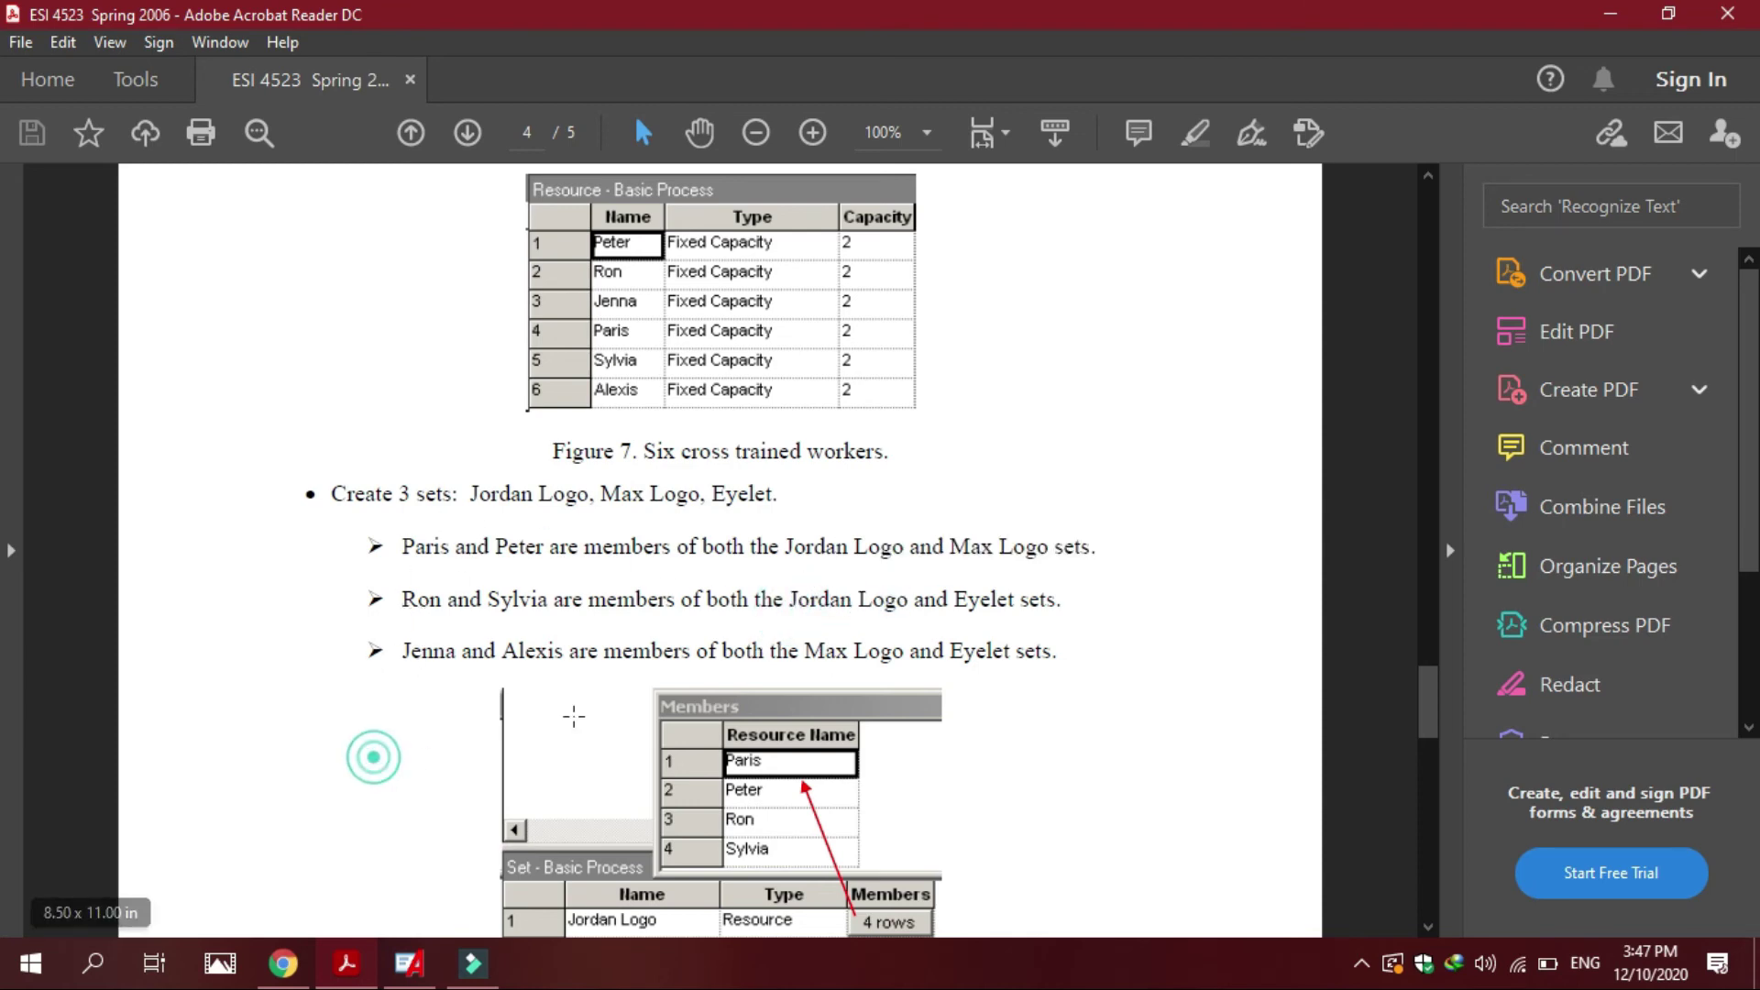
click(373, 757)
click(1064, 672)
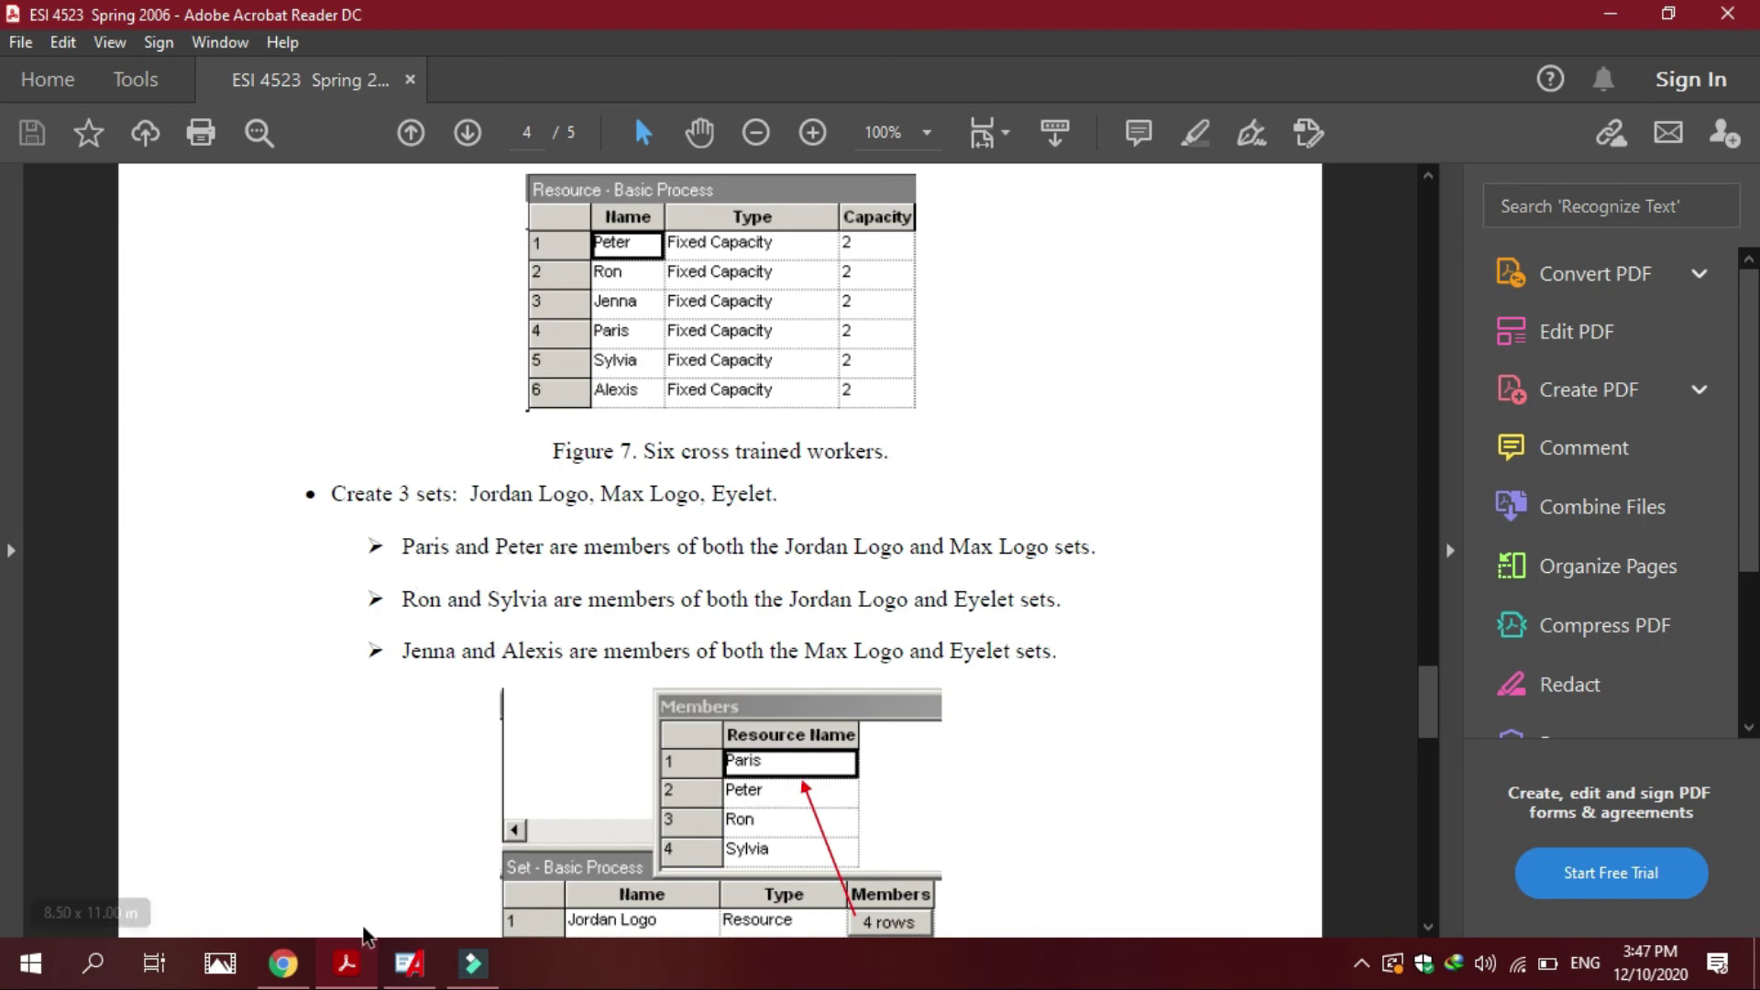
- Switch back to Arena and add the first worker from the handout's Jordan Logo members table to the Air Jordan Logo Set
click(409, 962)
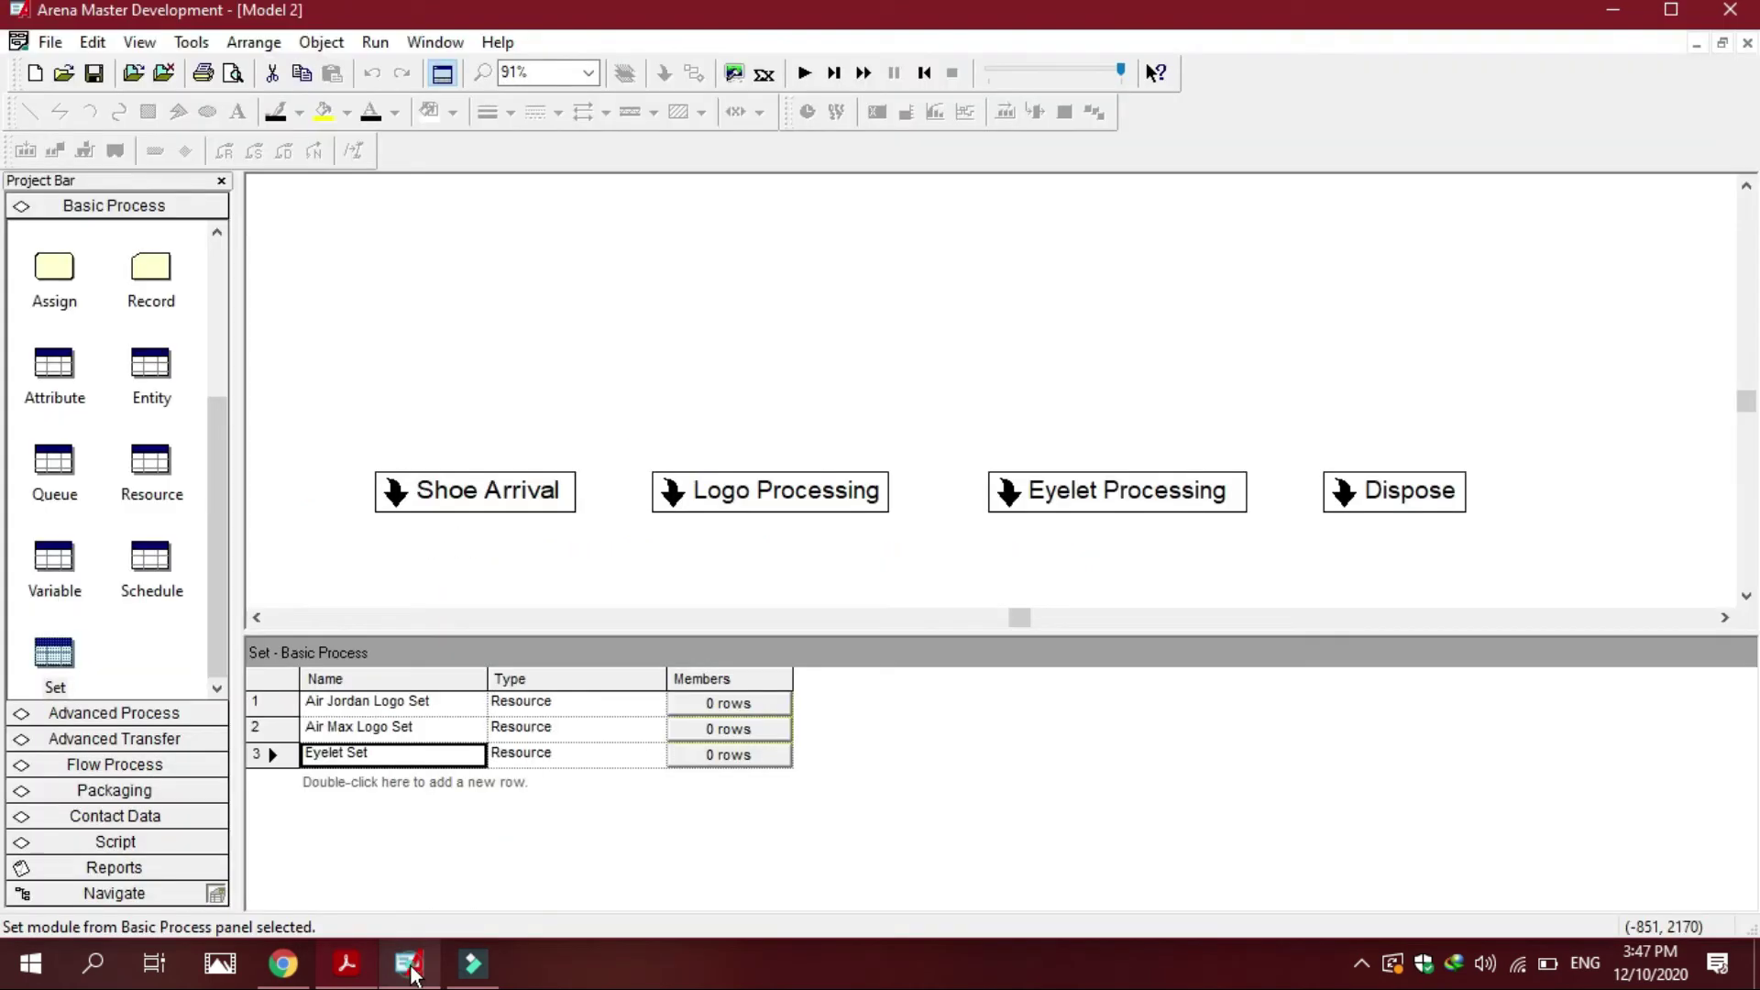
click(732, 704)
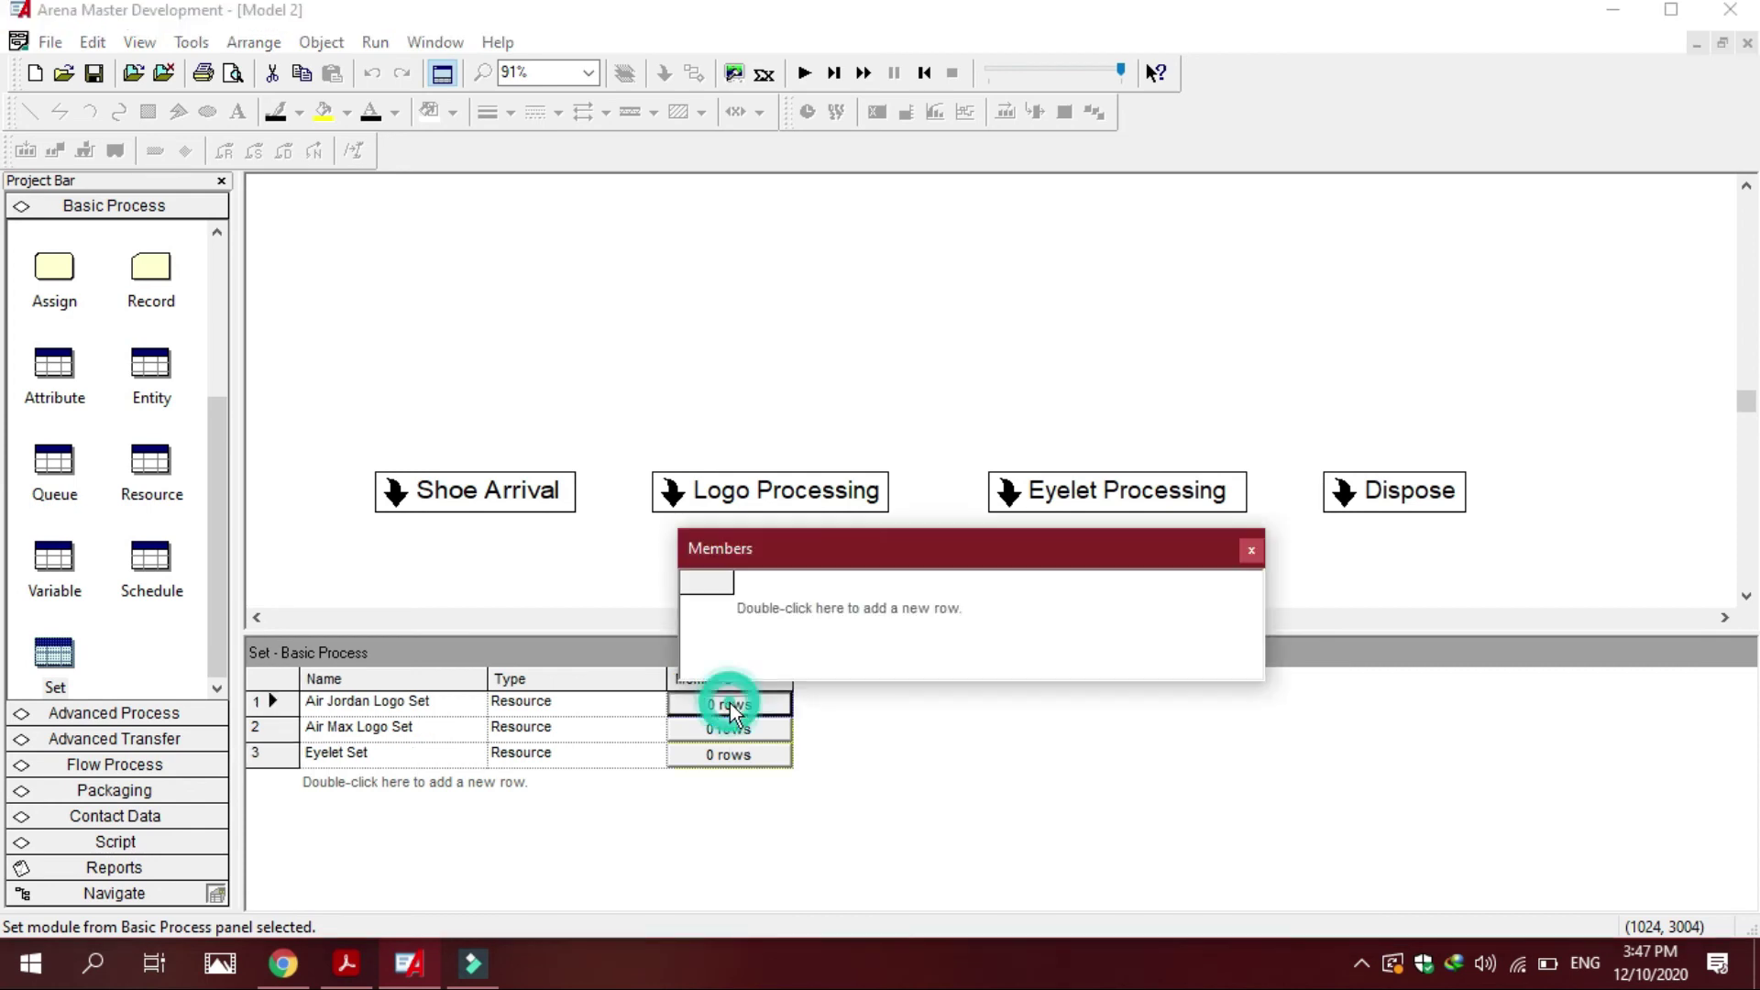
drag(799, 550, 794, 455)
double_click(768, 517)
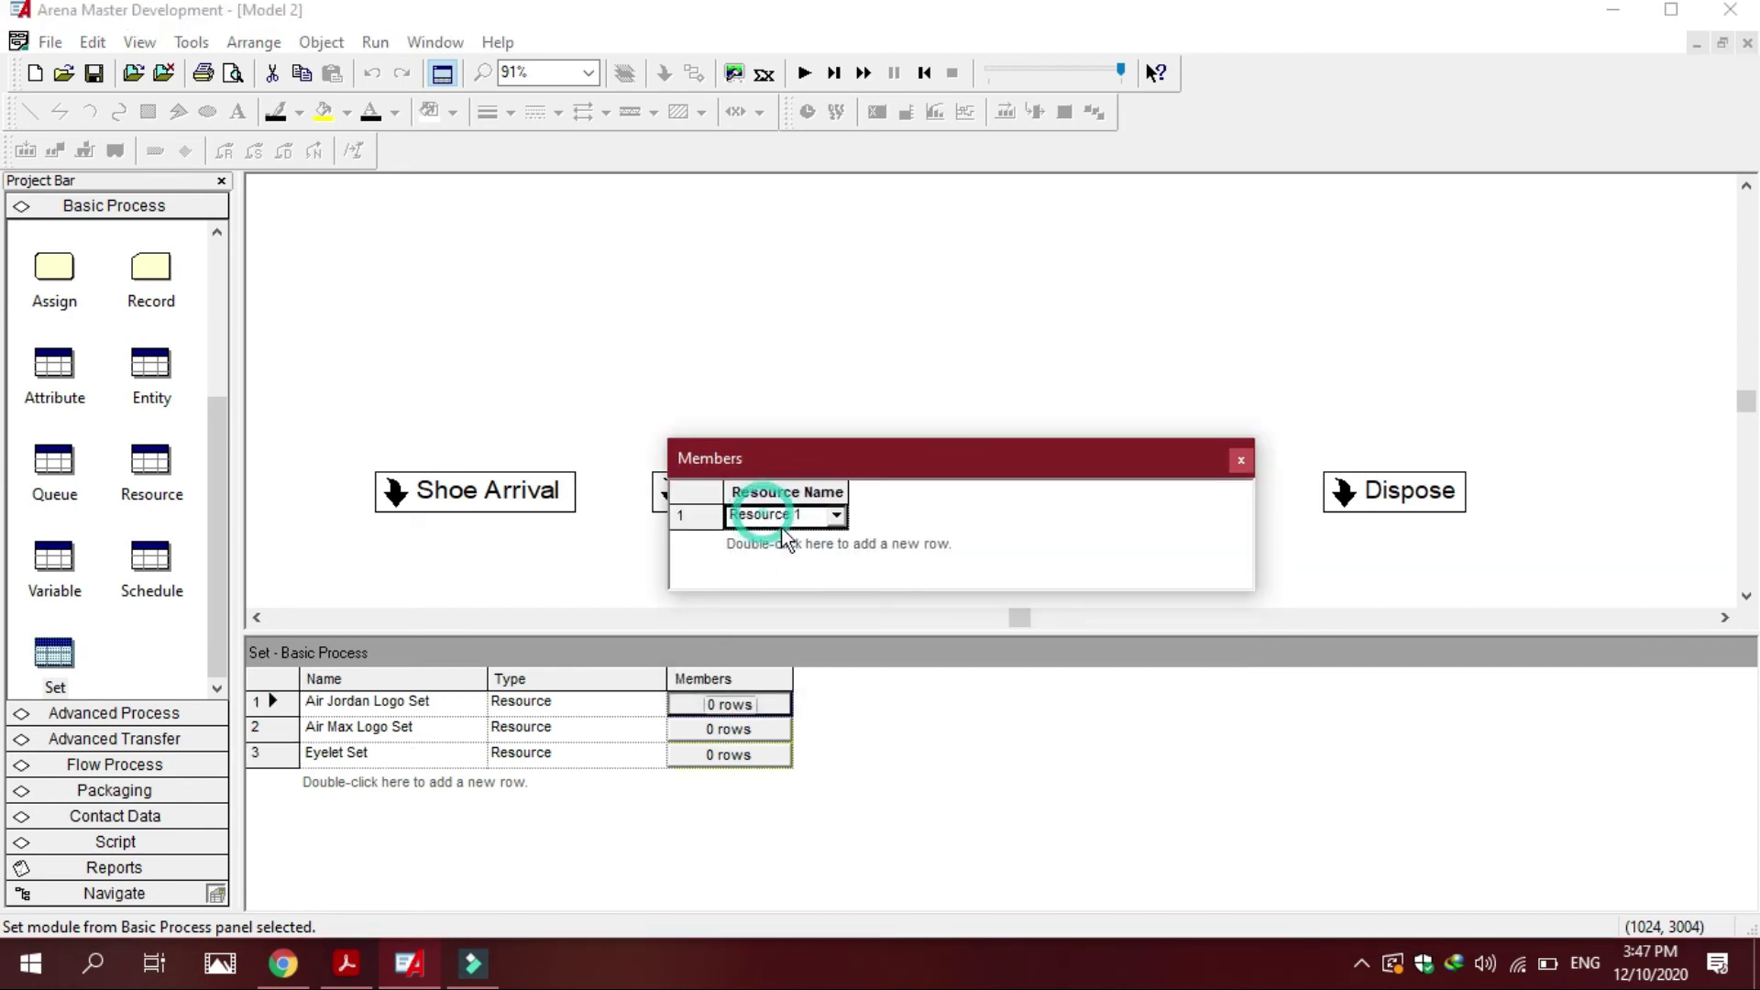
click(836, 515)
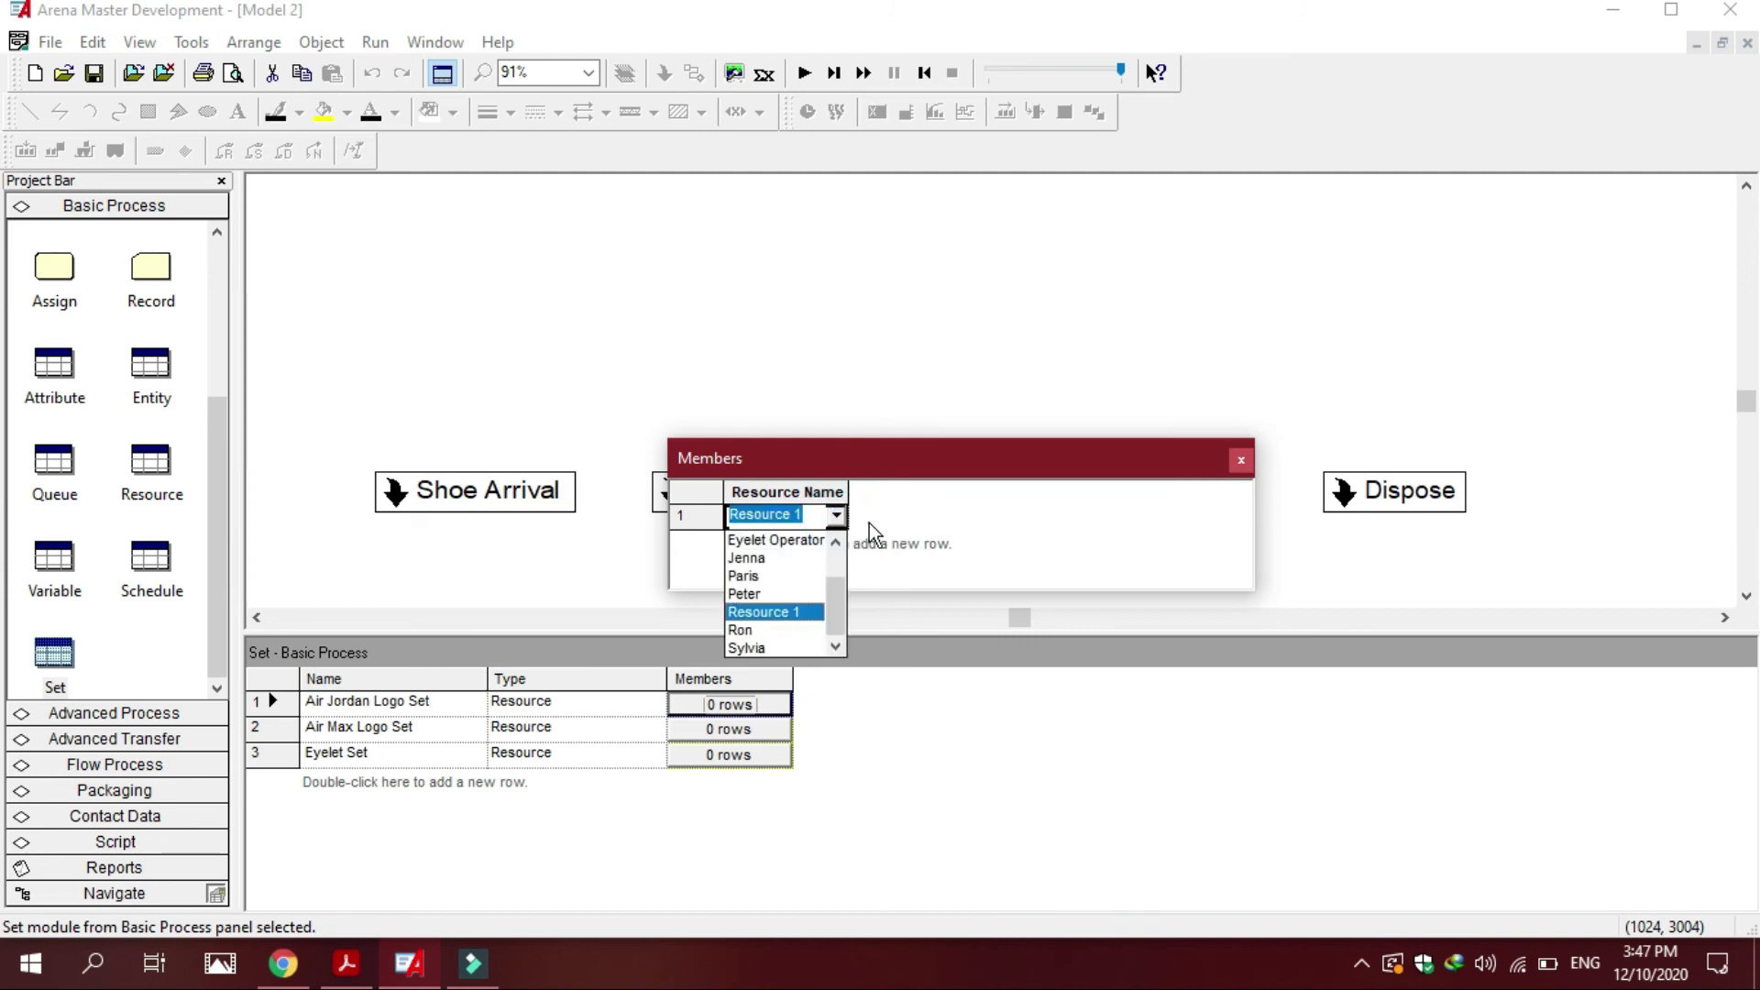
click(836, 524)
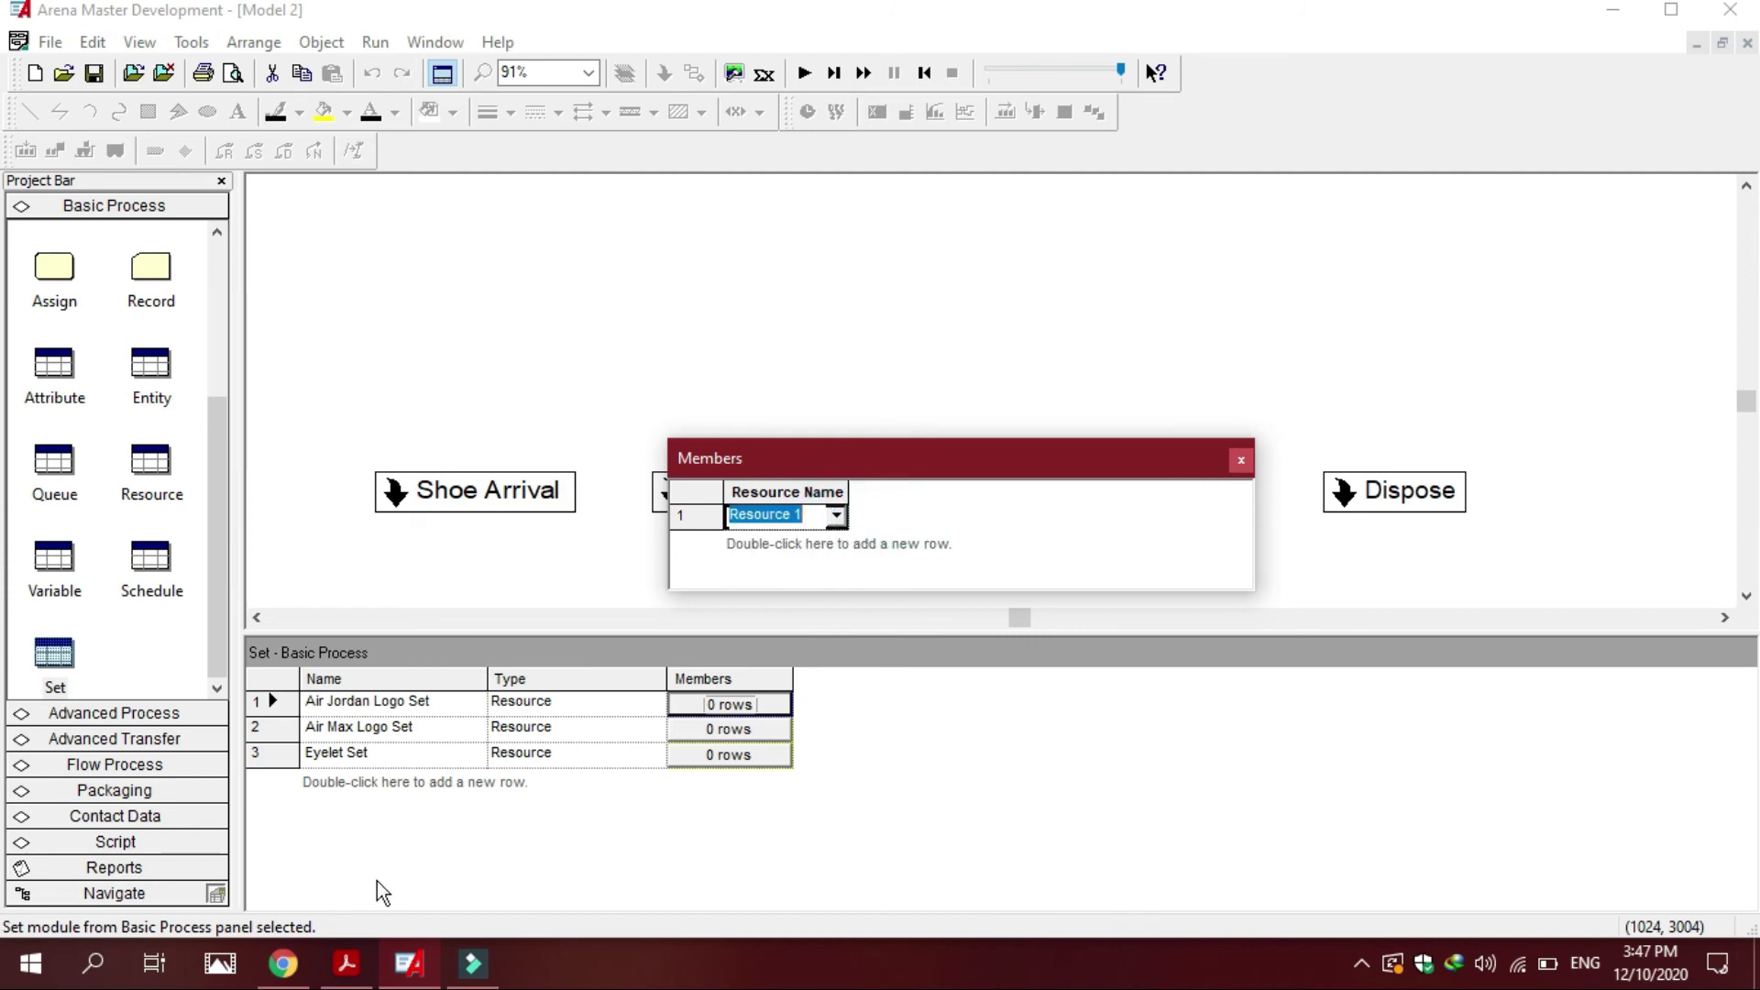
click(346, 962)
click(346, 972)
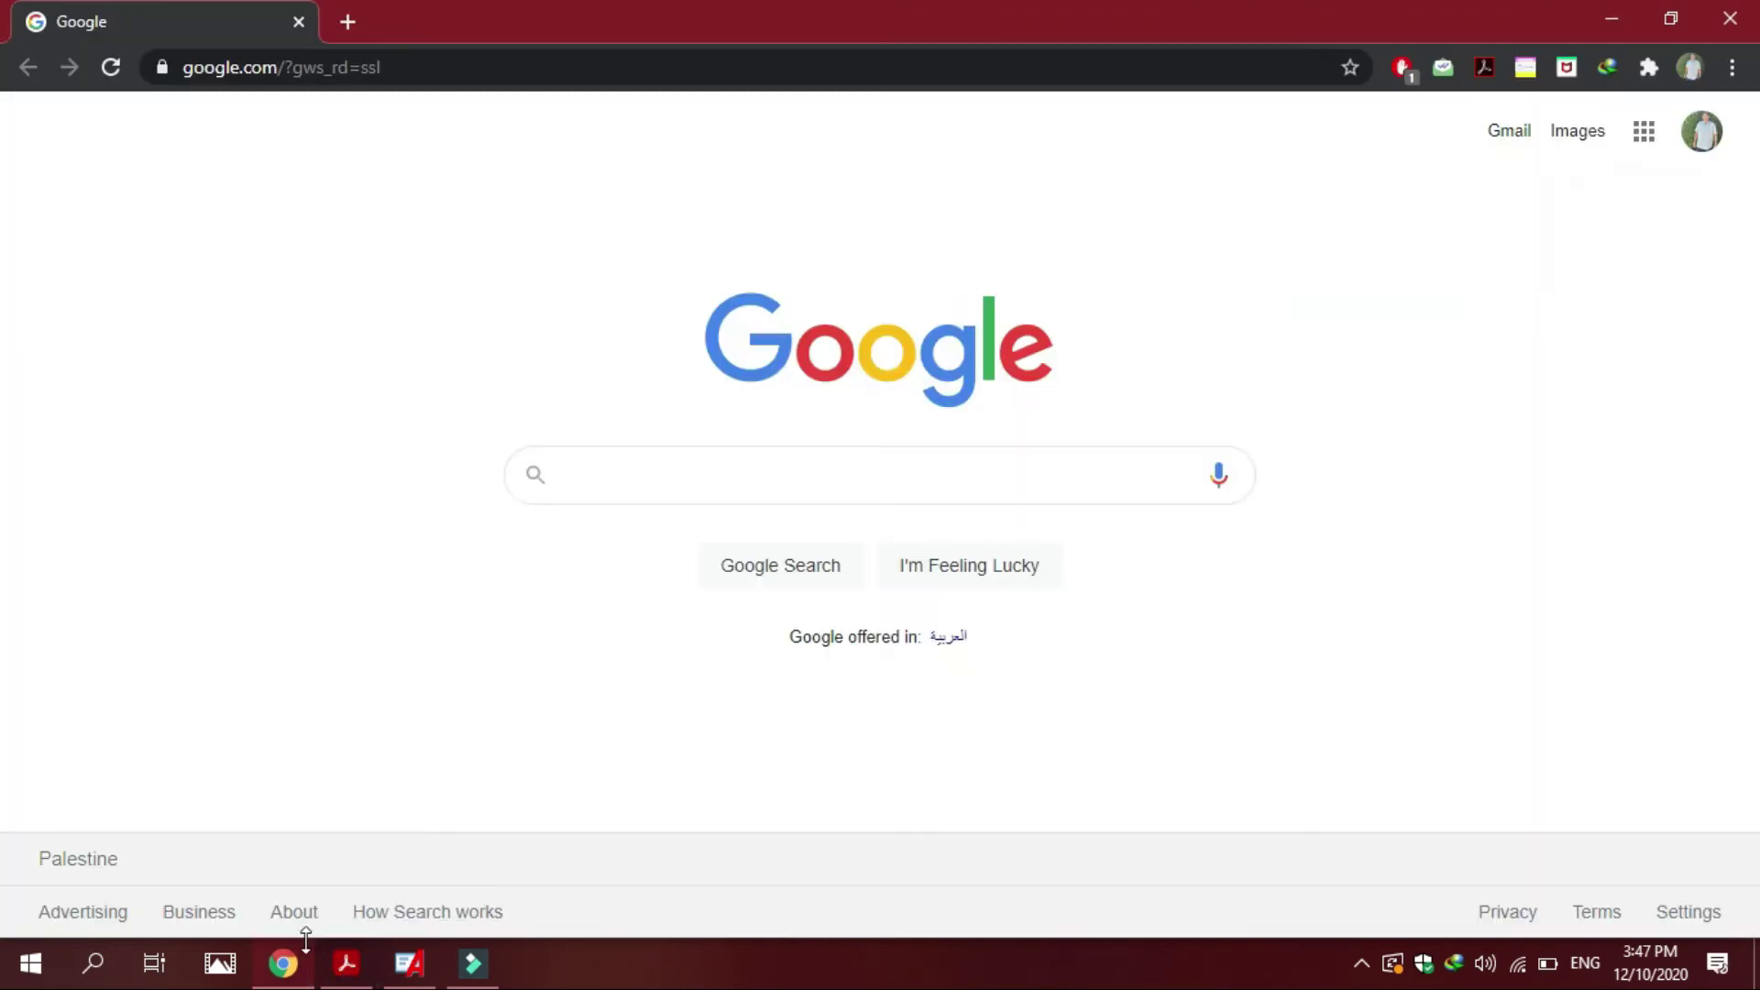
click(282, 963)
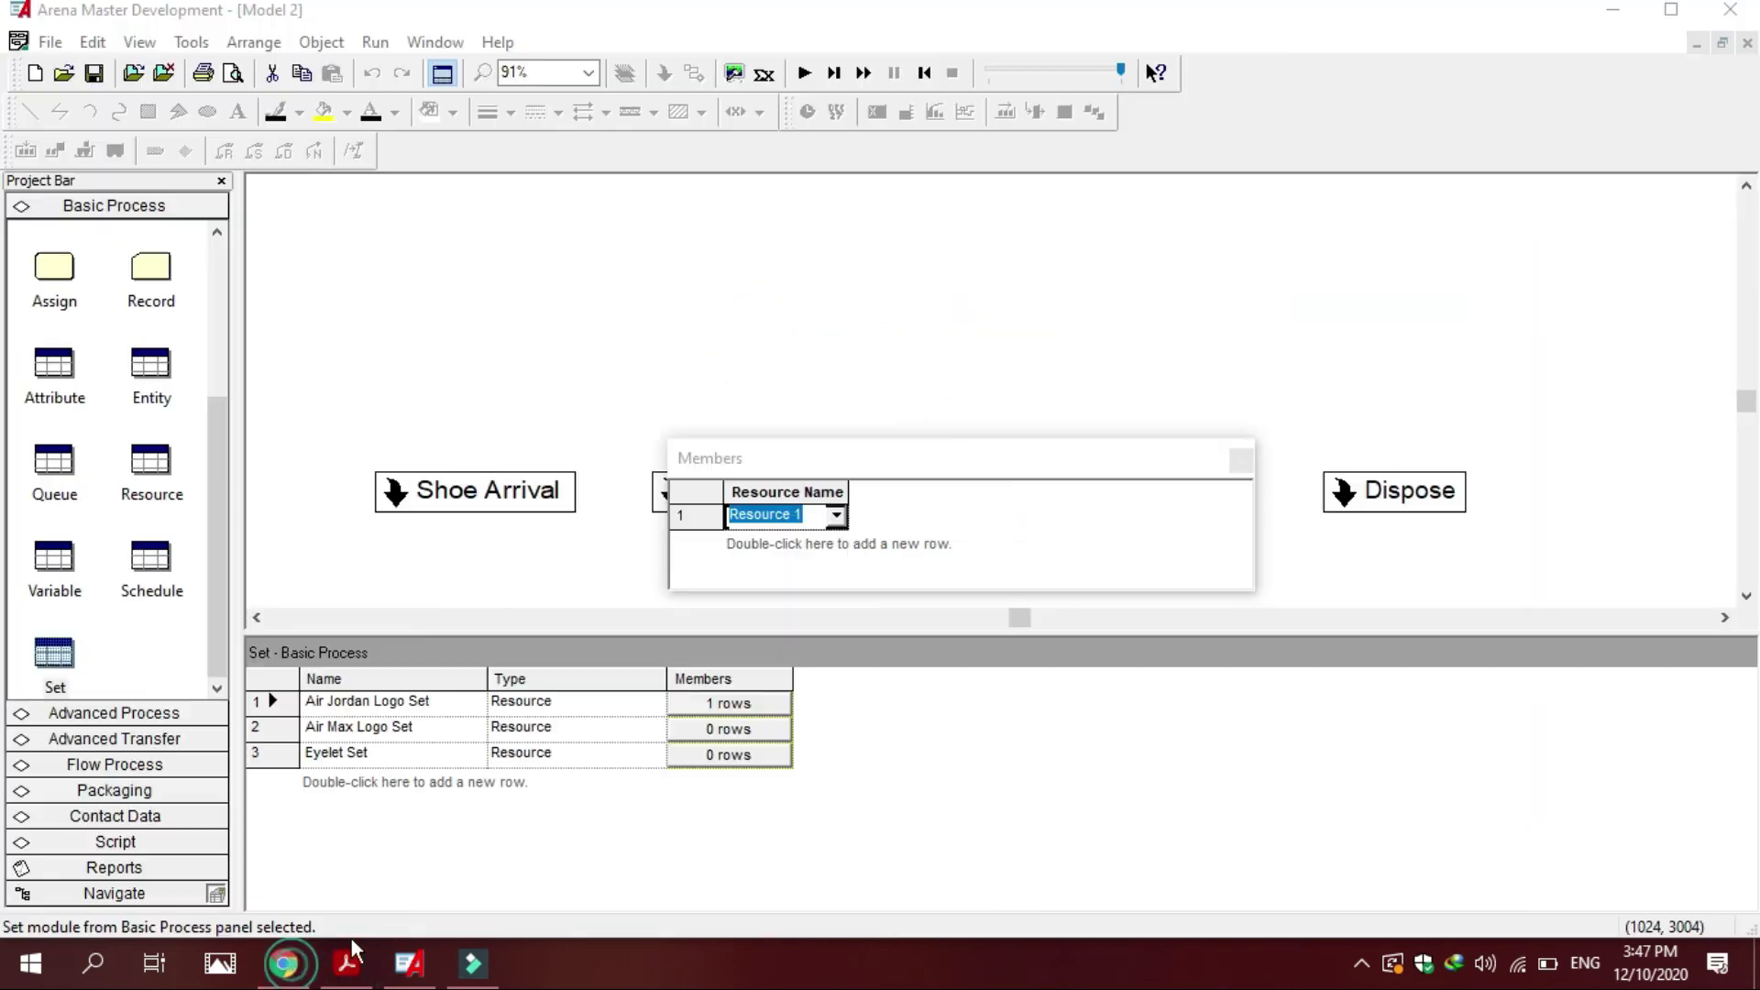
click(836, 517)
click(824, 576)
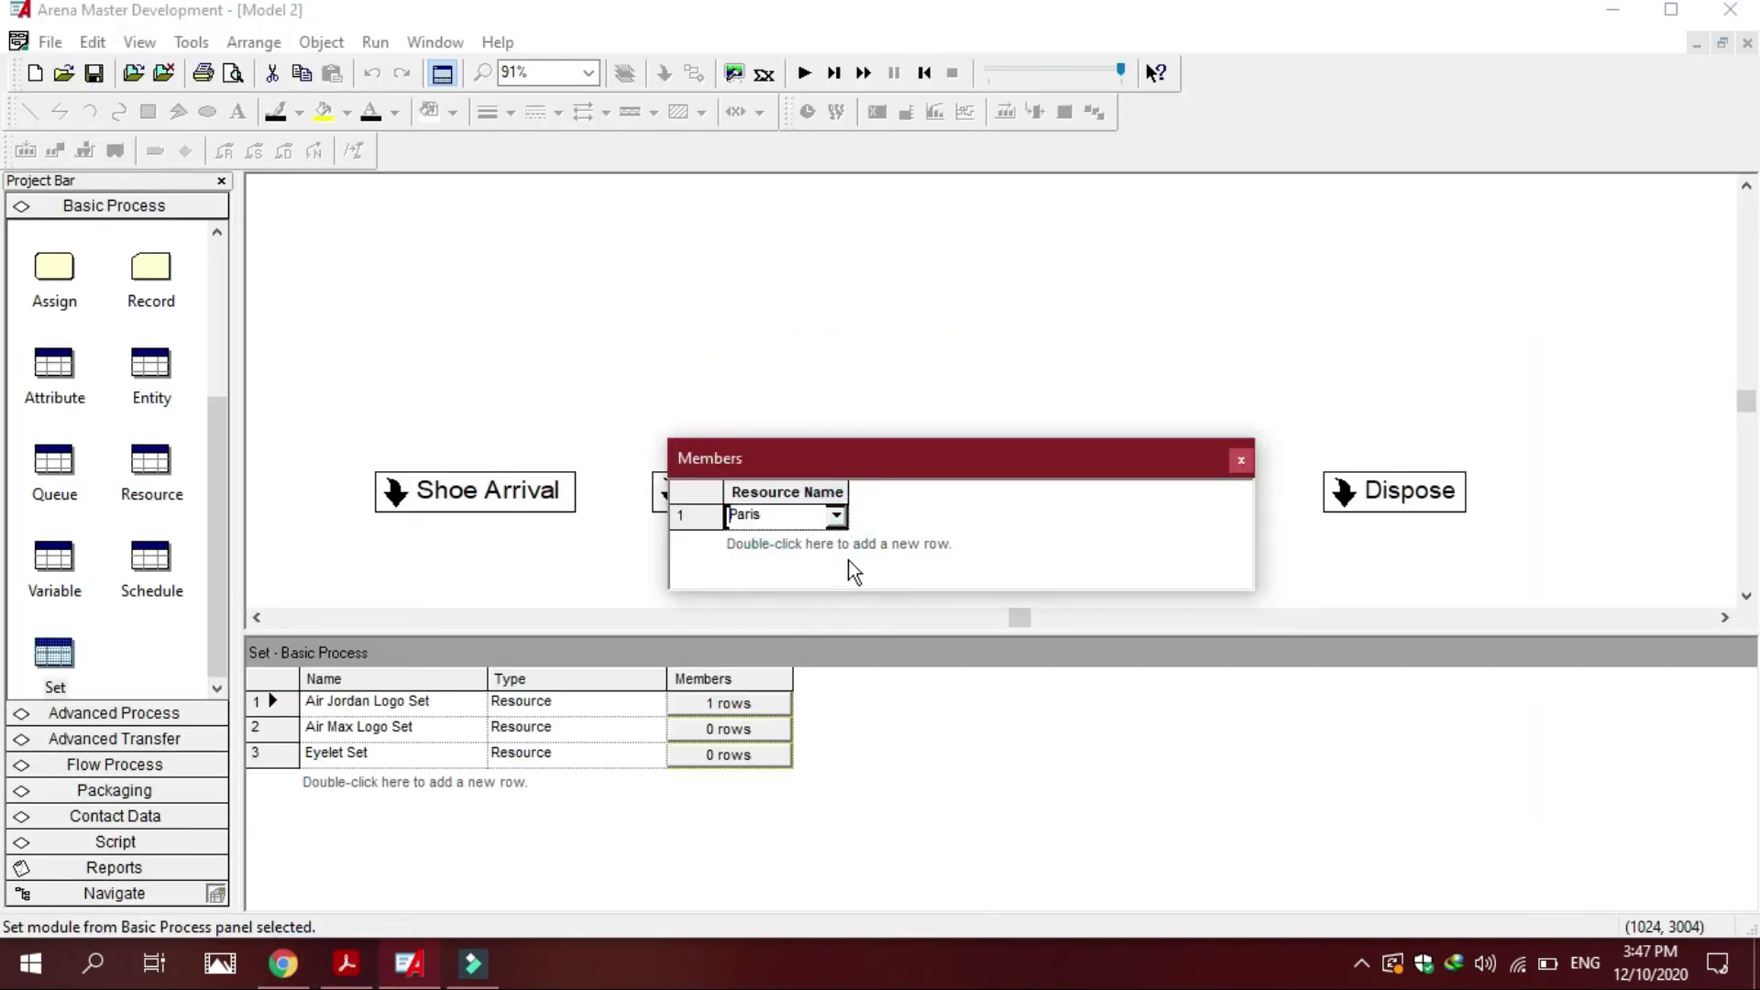
- Add a second member to the Air Jordan Logo Set, choosing the second worker in the handout's Jordan Logo members table
double_click(866, 547)
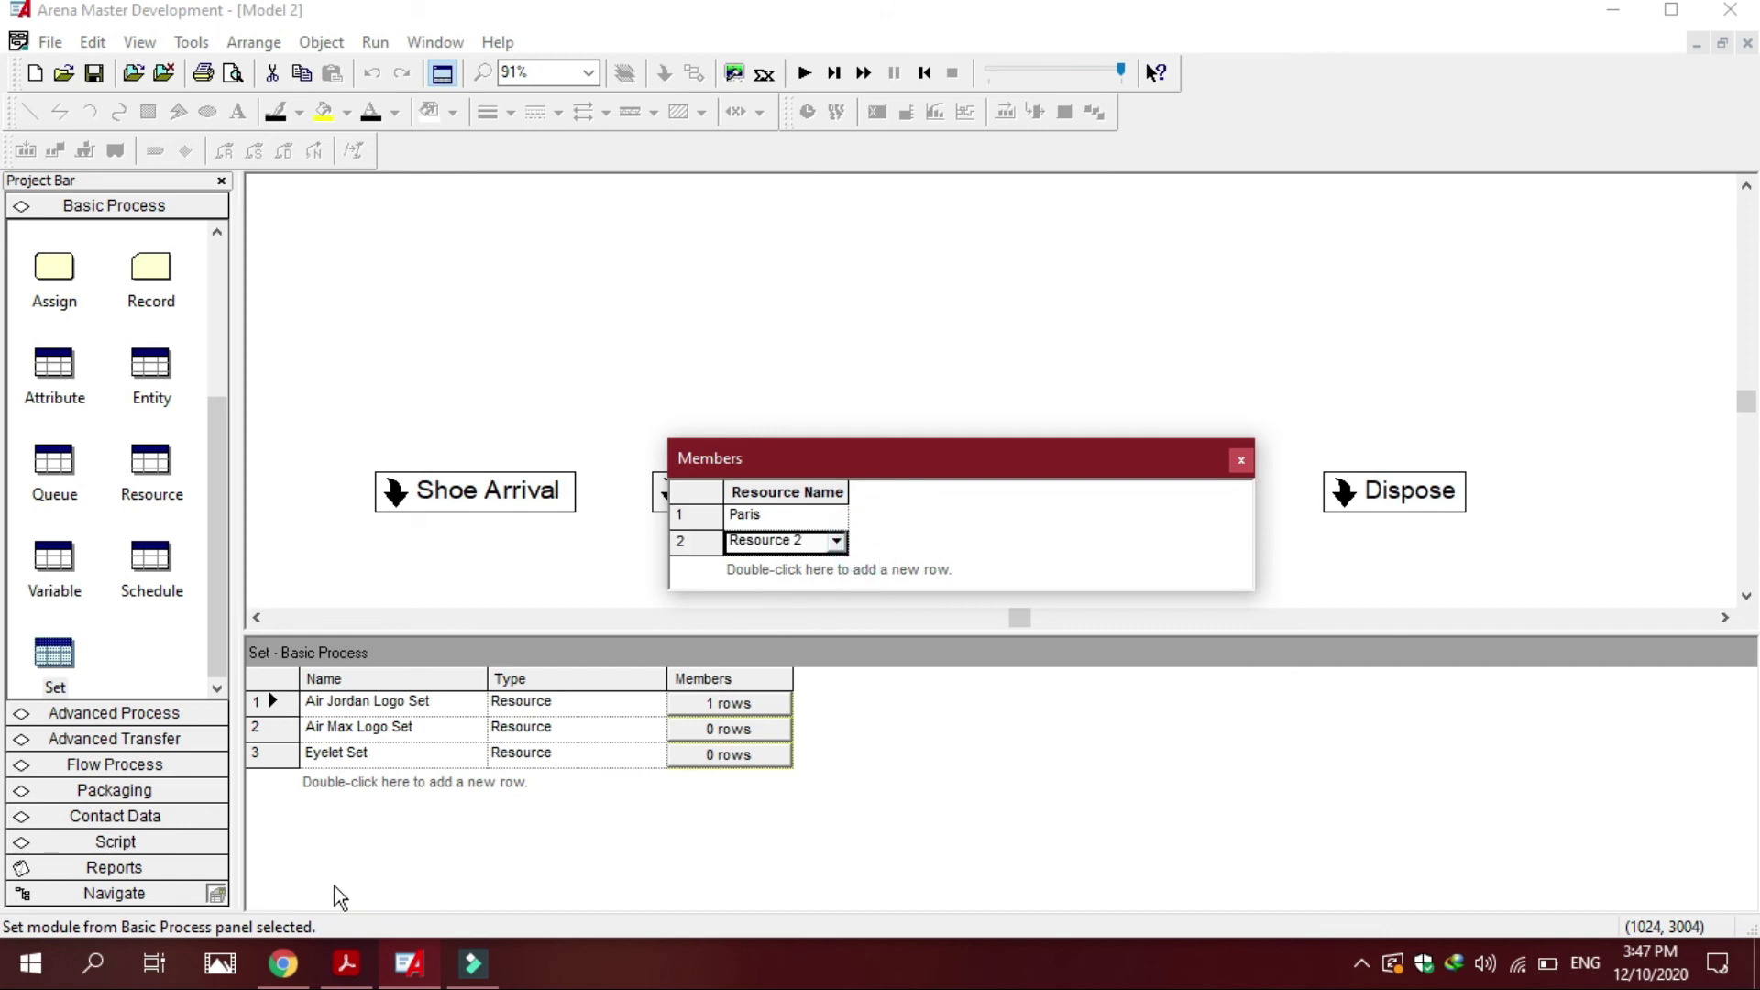
click(346, 962)
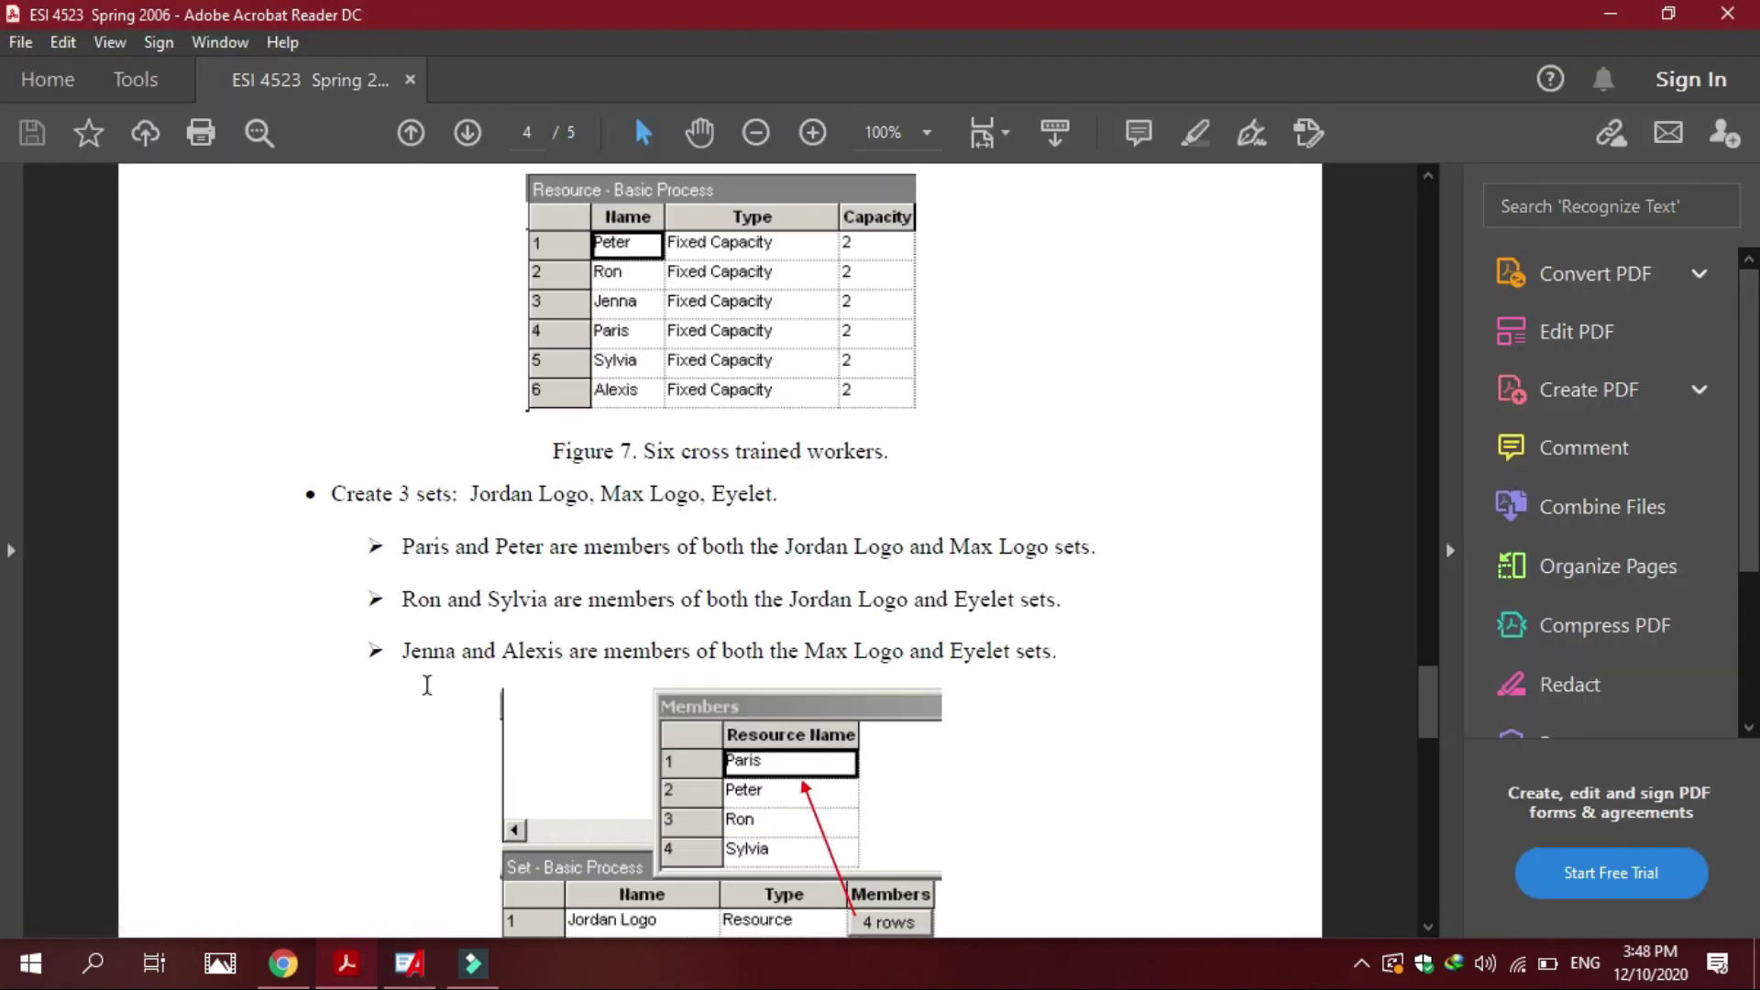
click(409, 962)
click(835, 541)
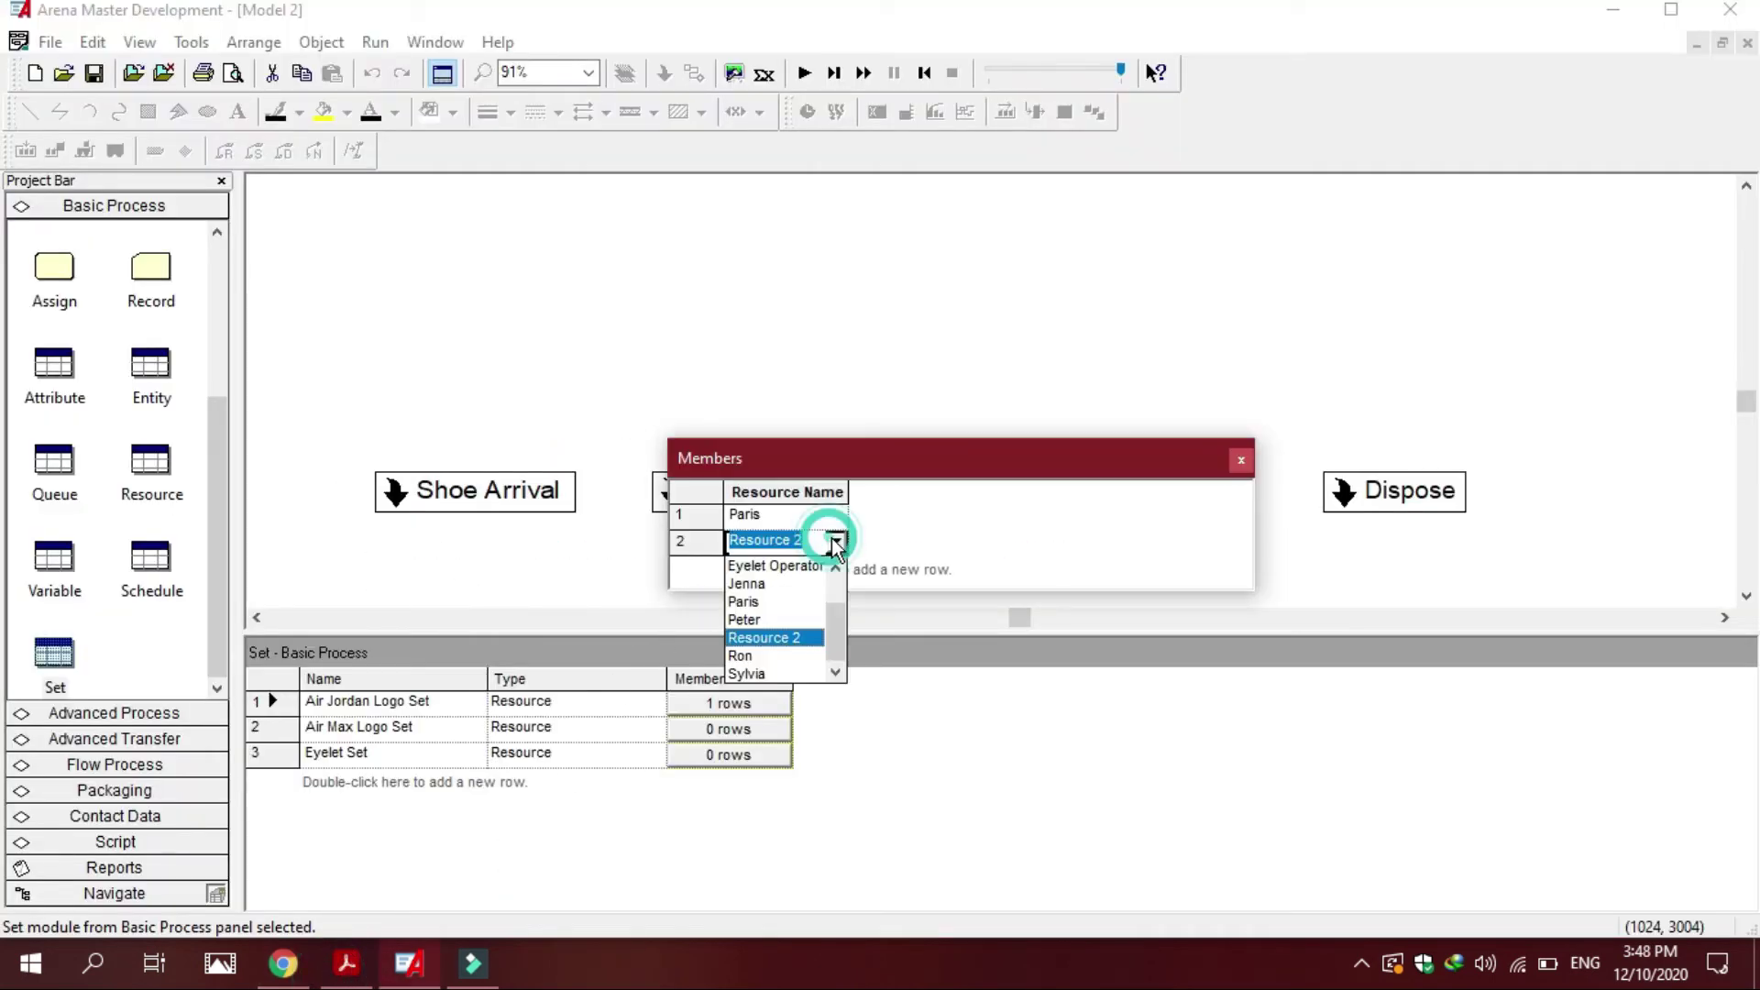
click(748, 623)
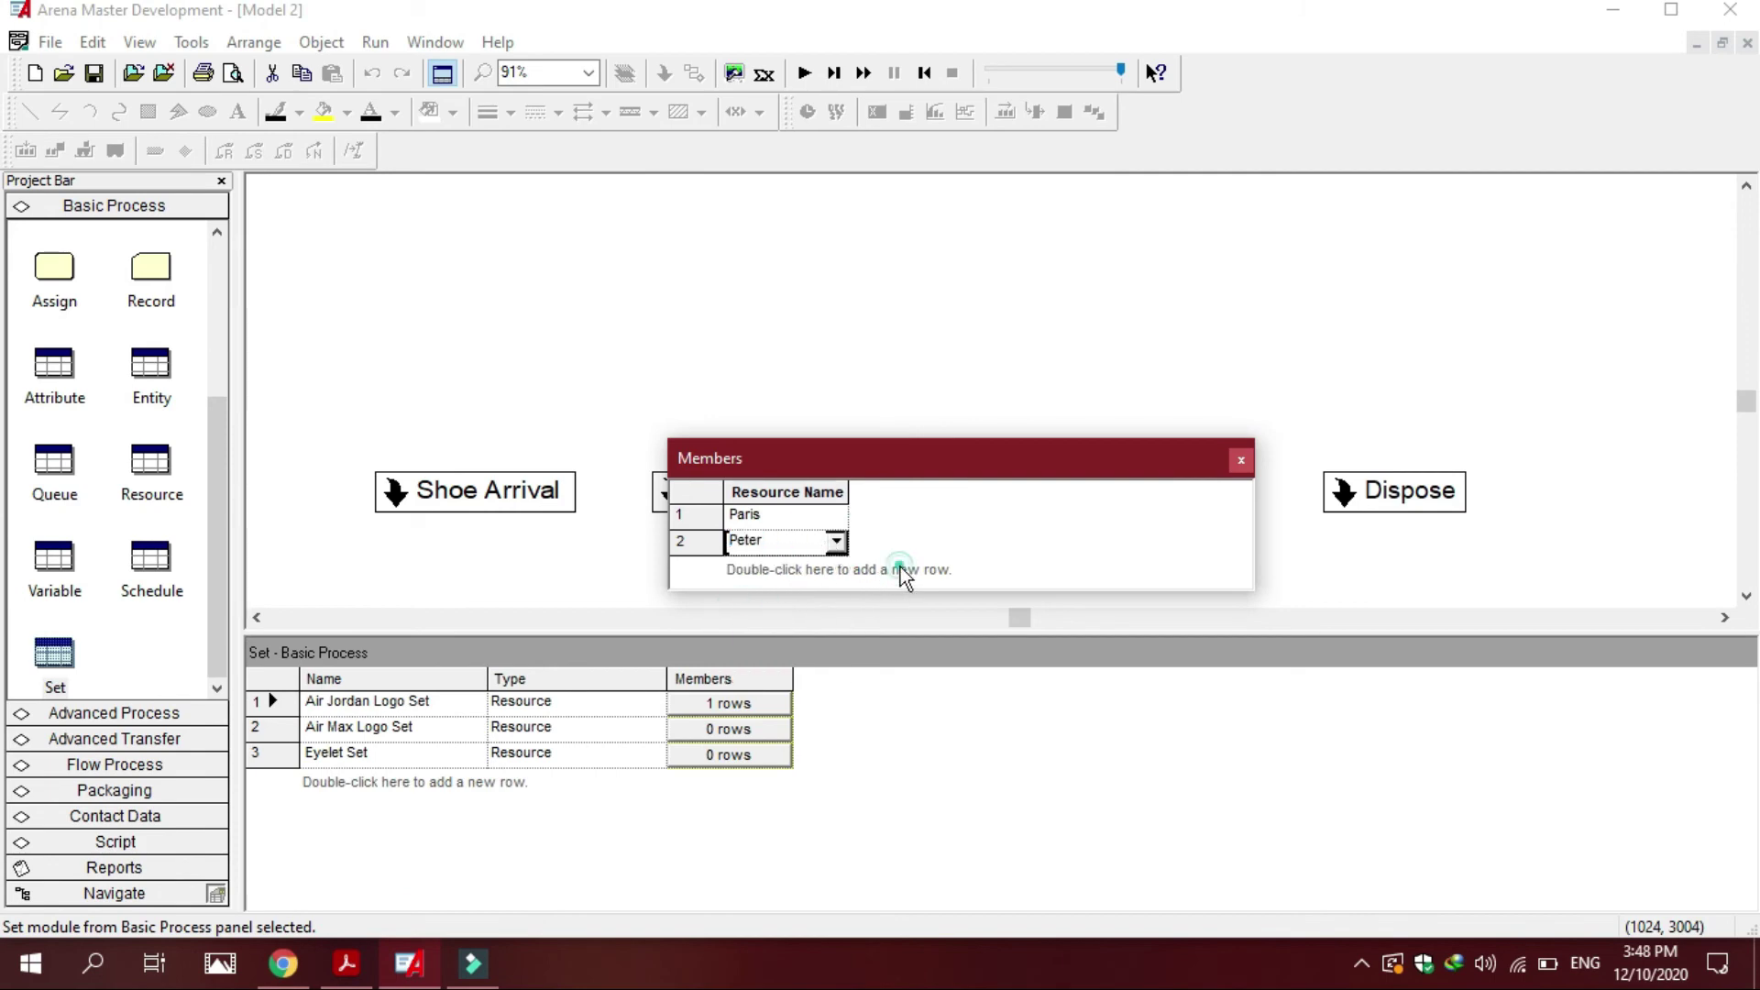
- Add a third member to the Air Jordan Logo Set, enlarge the members window and choose the third worker in the handout's members table
double_click(900, 567)
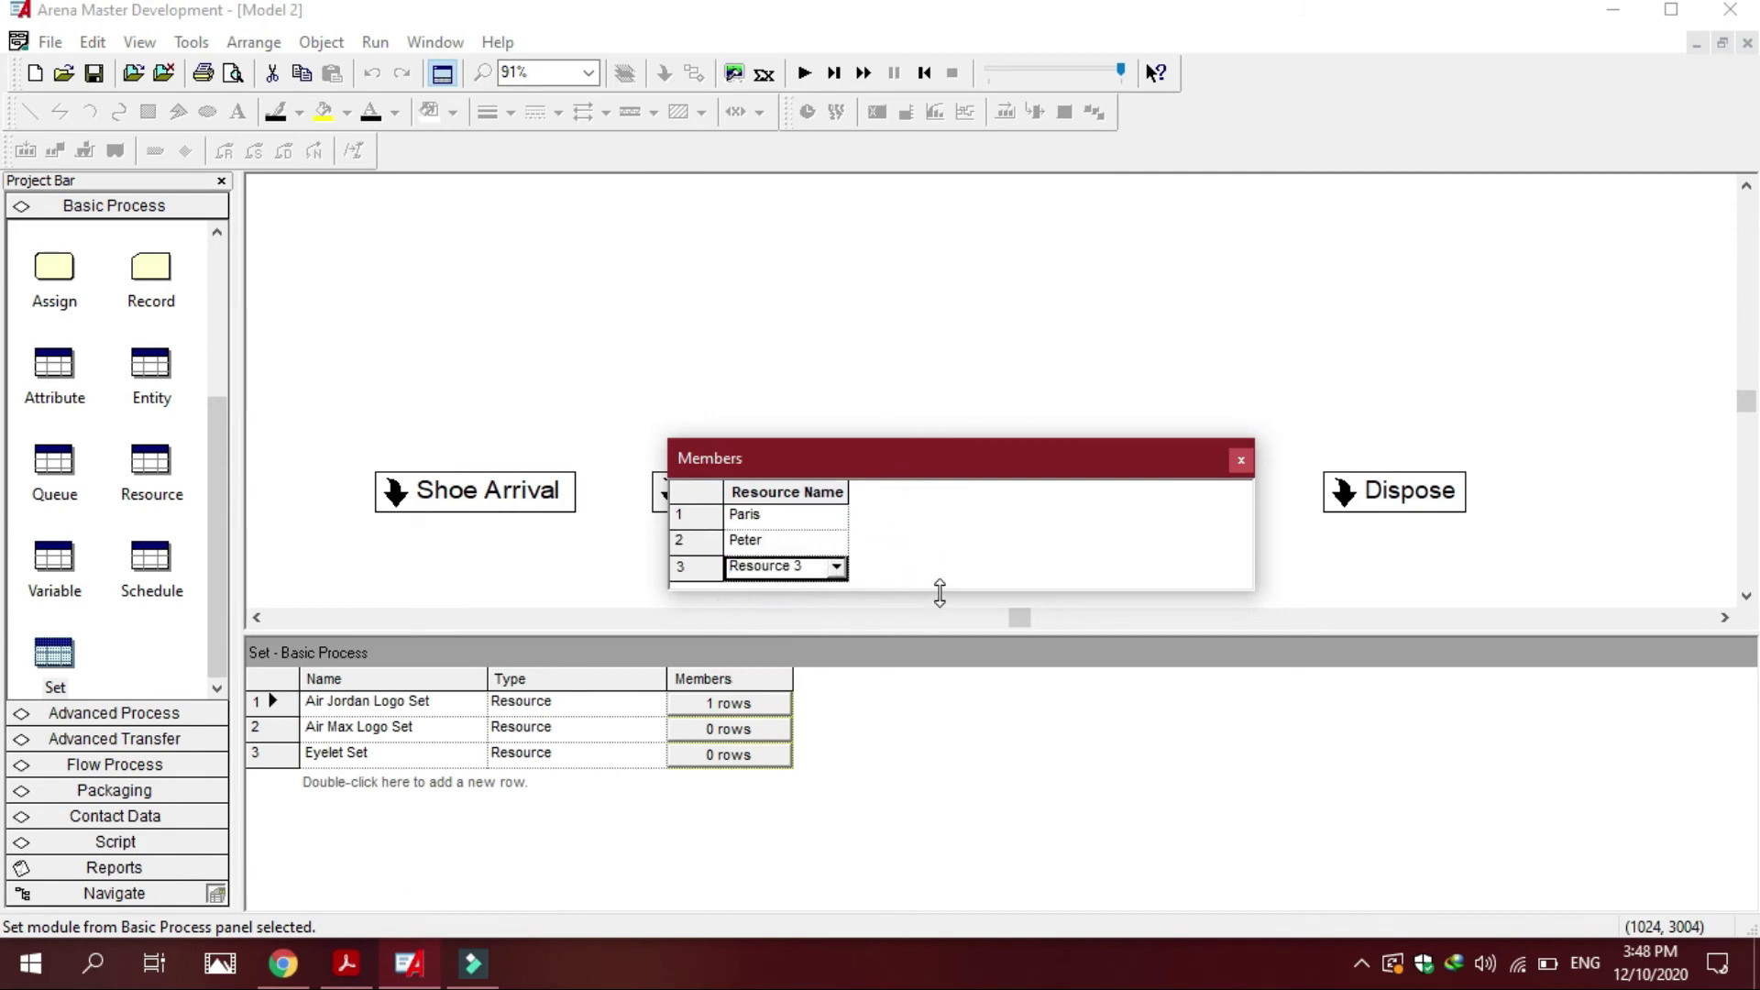
drag(940, 593, 939, 618)
click(345, 963)
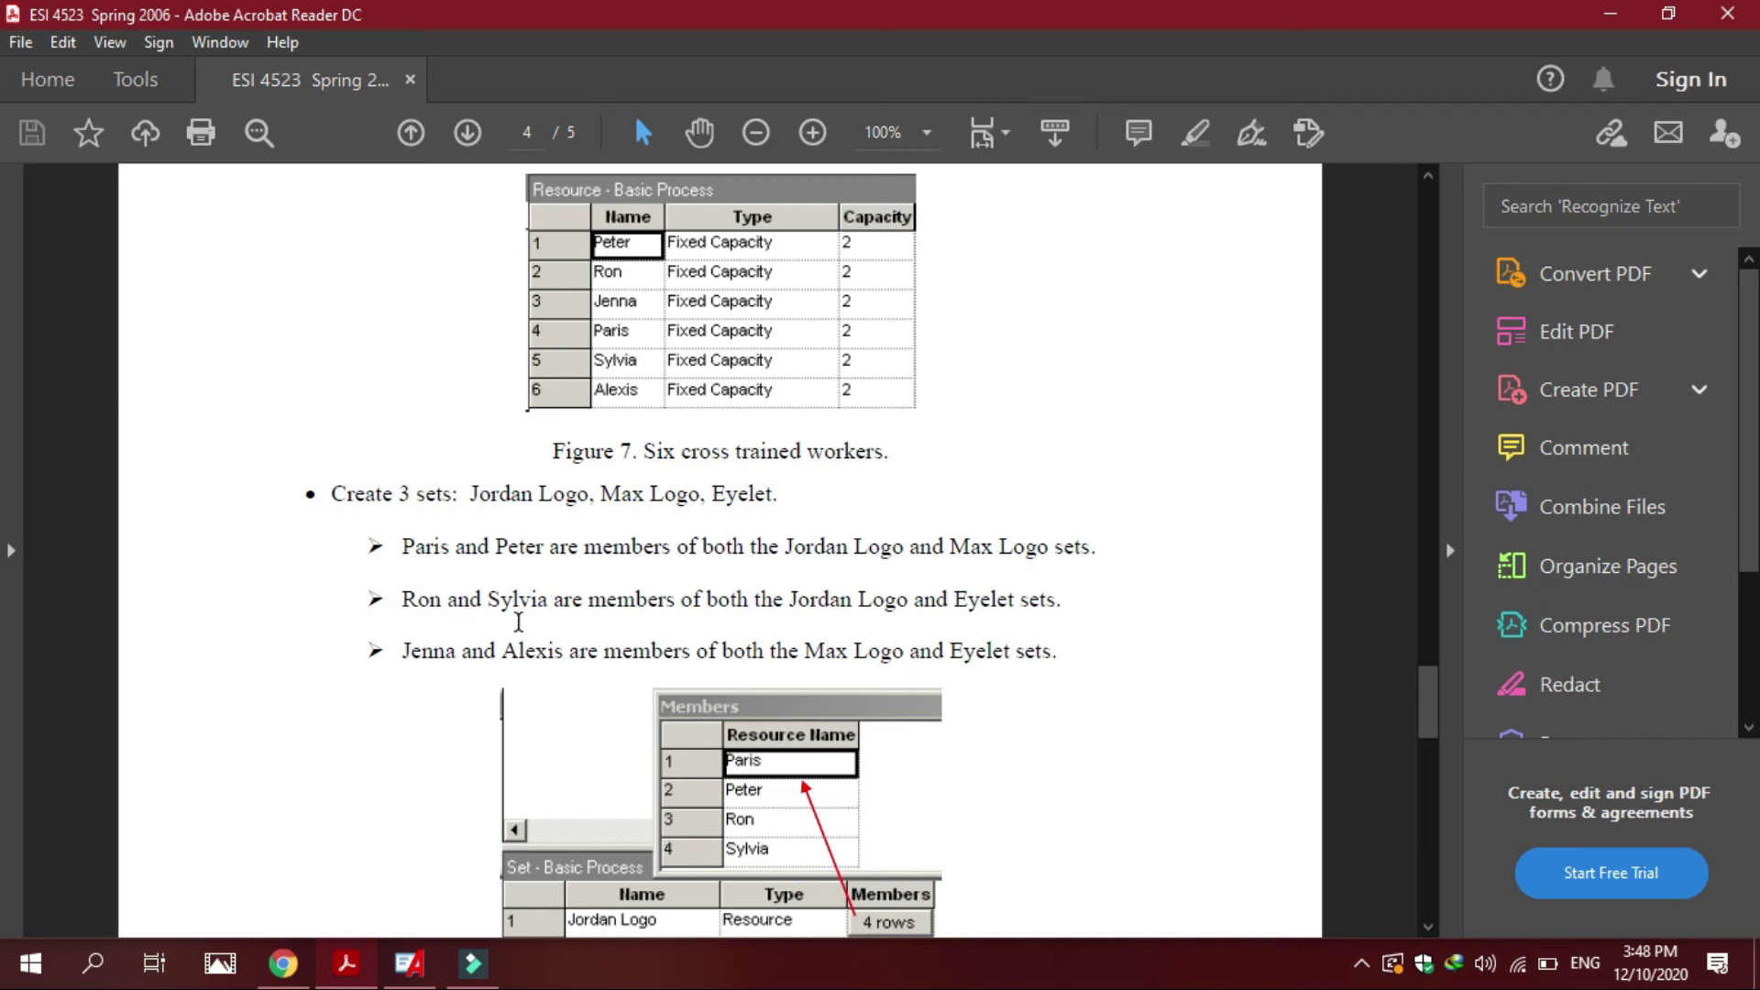
click(409, 962)
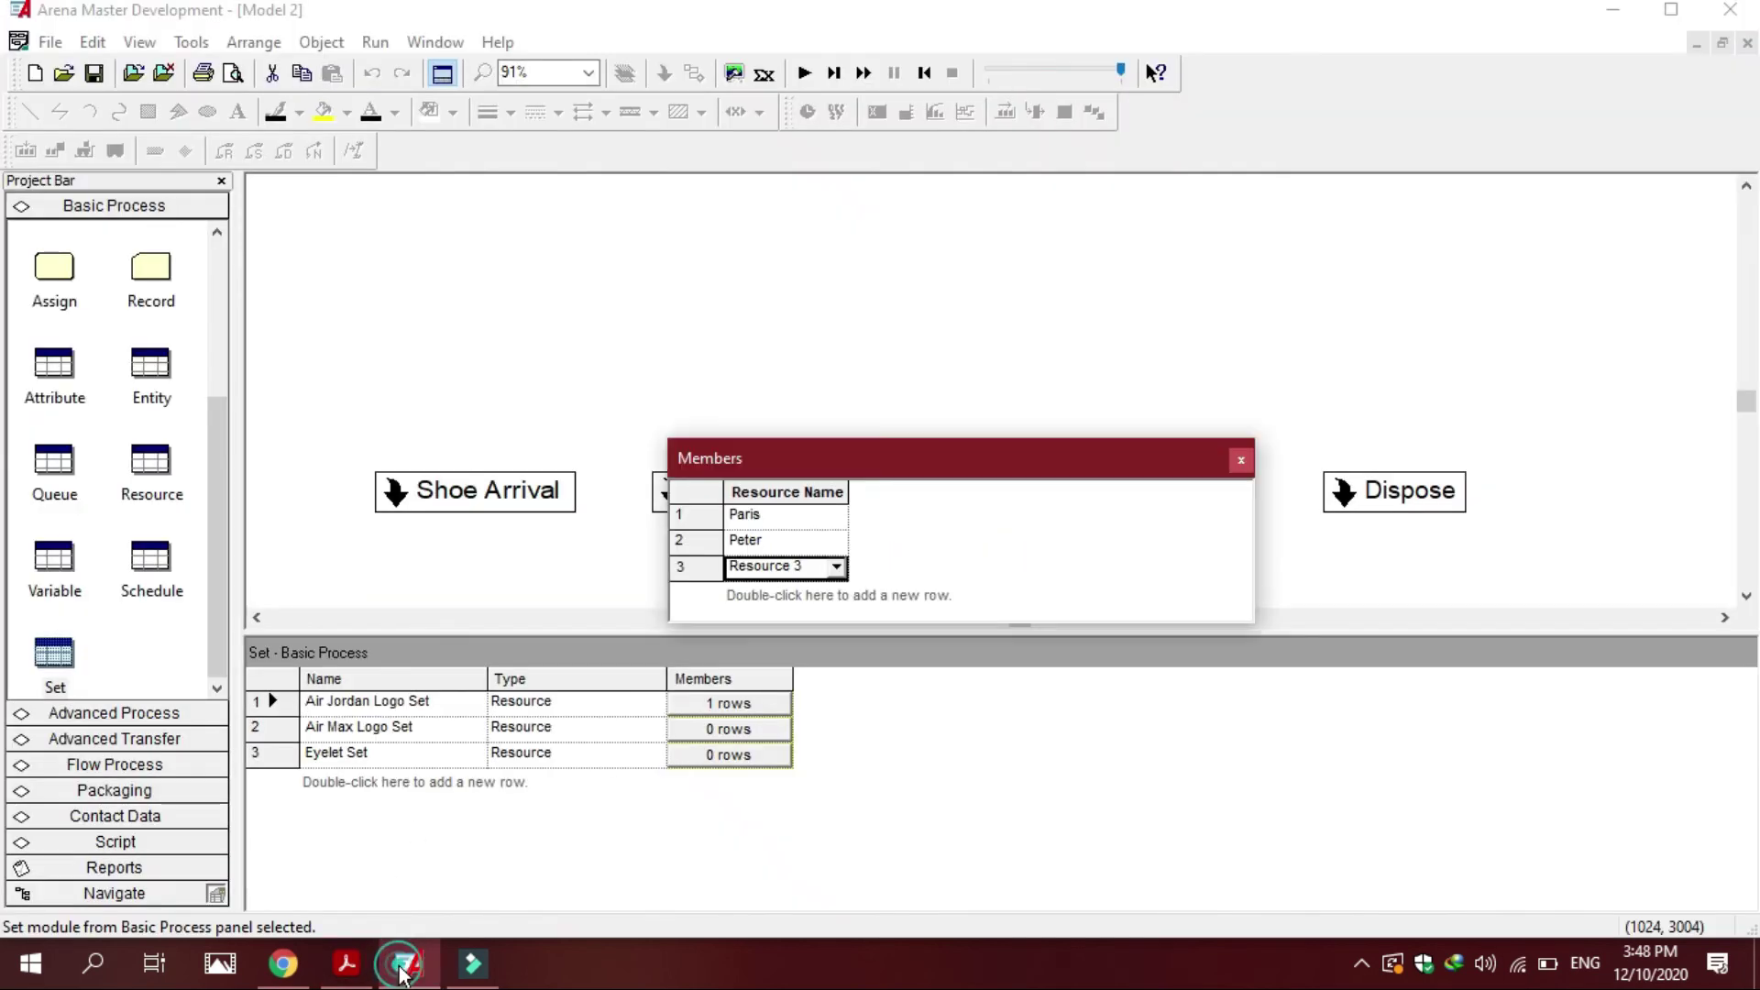
click(836, 569)
click(781, 681)
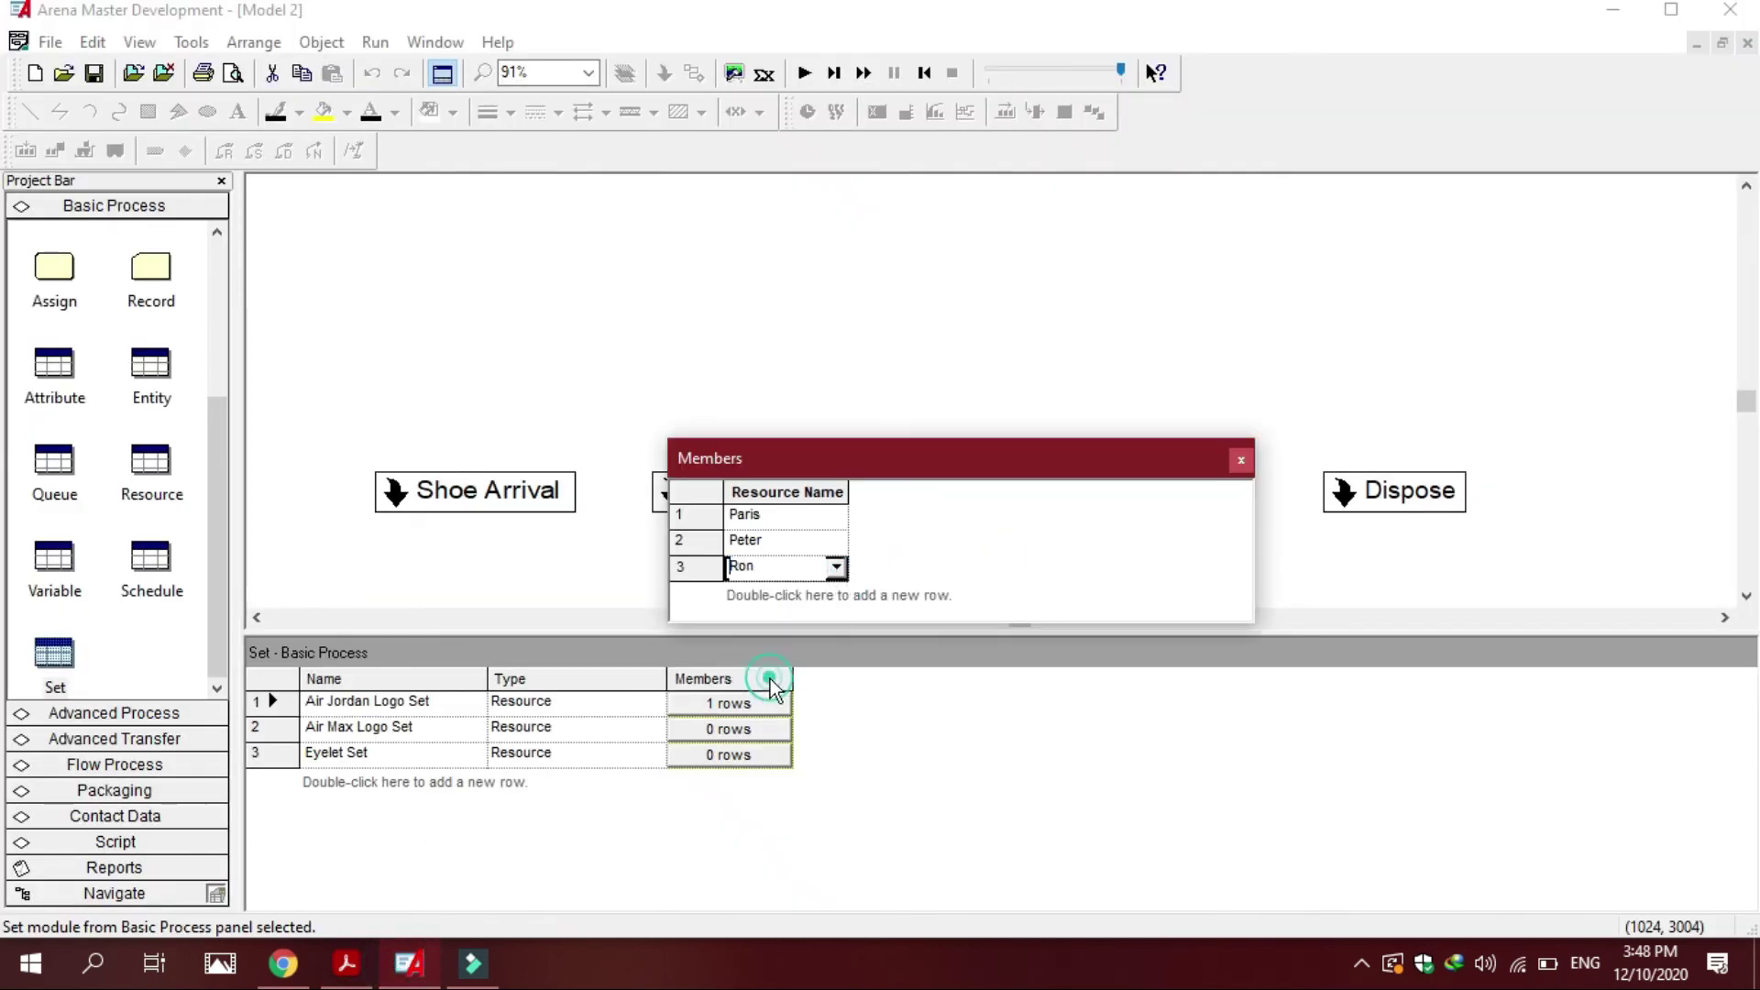
- Add the handout's fourth Jordan Logo worker as the set's fourth member and close the members list
double_click(825, 595)
click(836, 595)
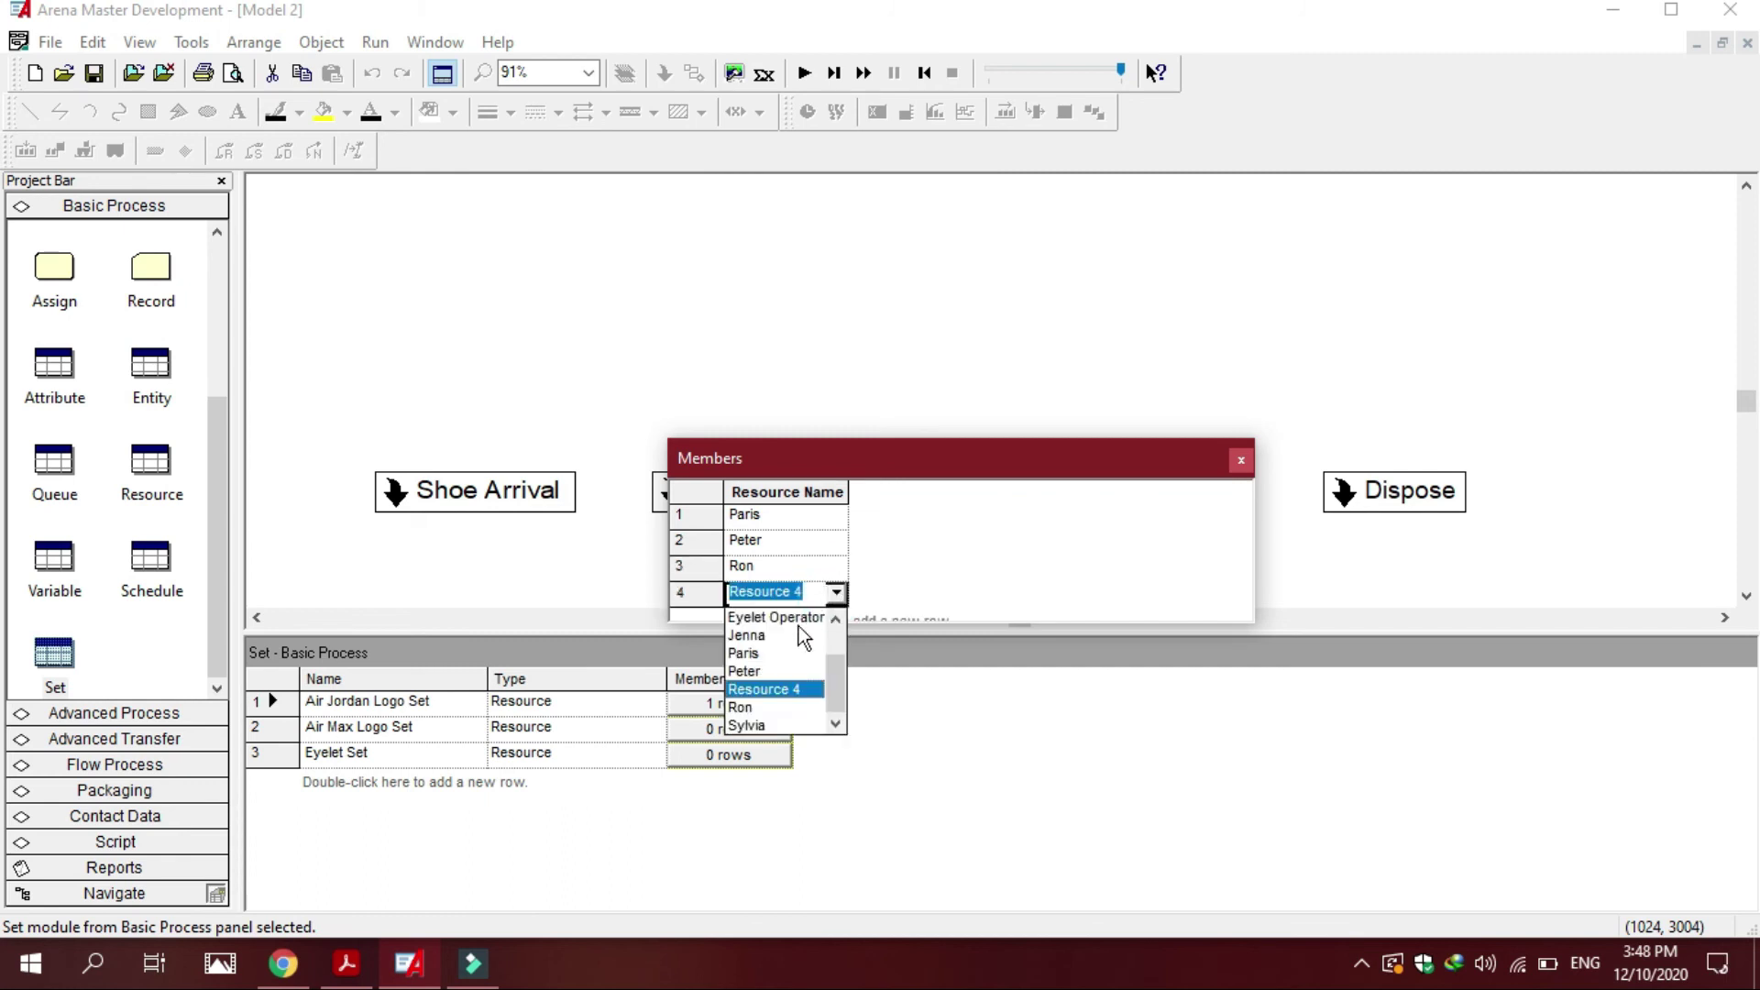
click(769, 724)
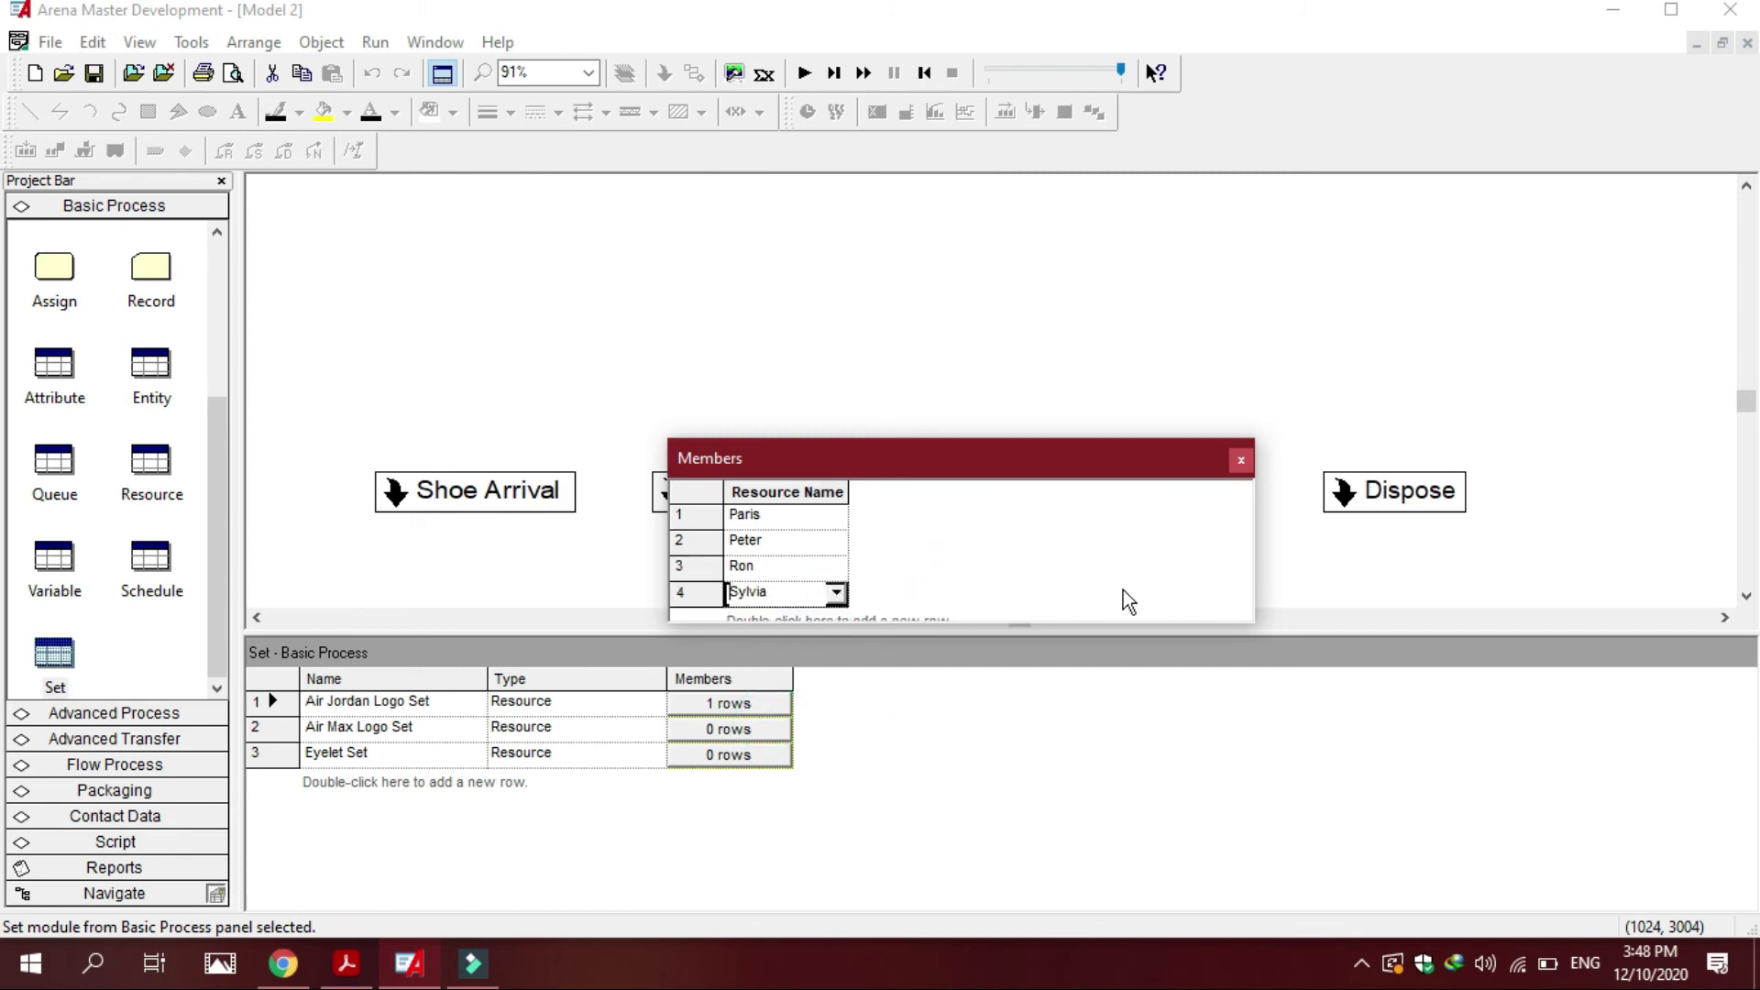
click(1239, 460)
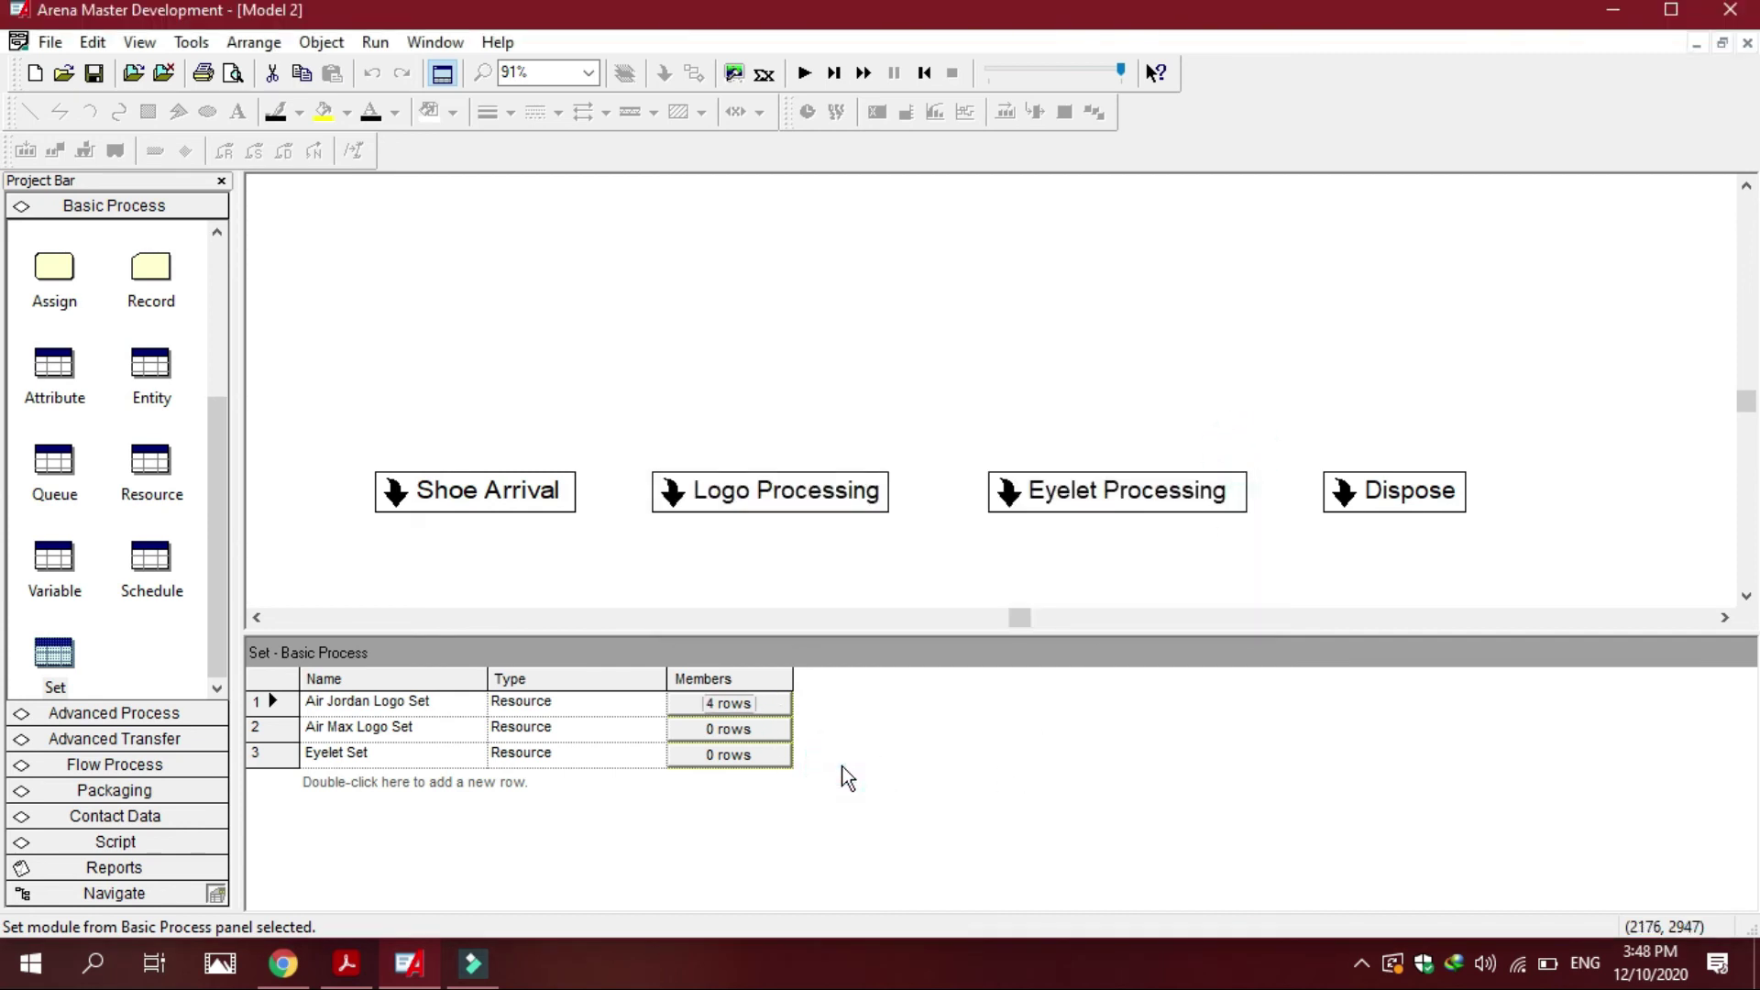
- Check the handout's set memberships and add the first worker of its first membership bullet to the Air Max Logo Set in Arena
click(349, 962)
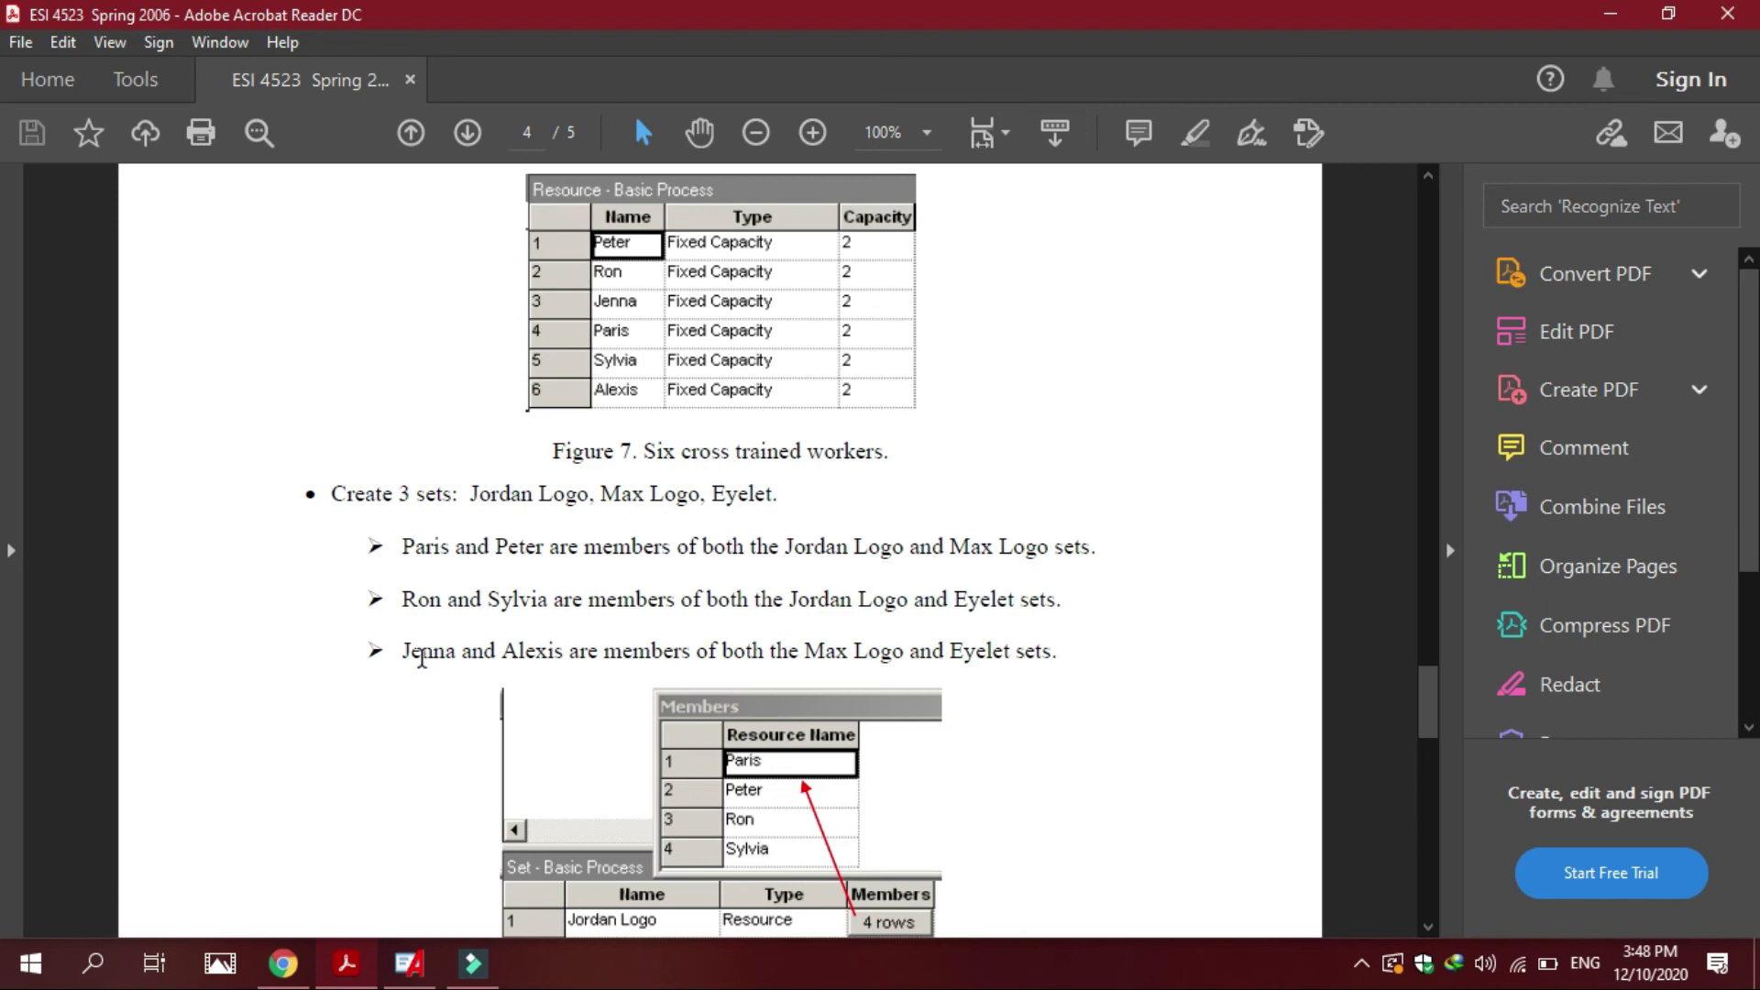
drag(802, 652, 872, 653)
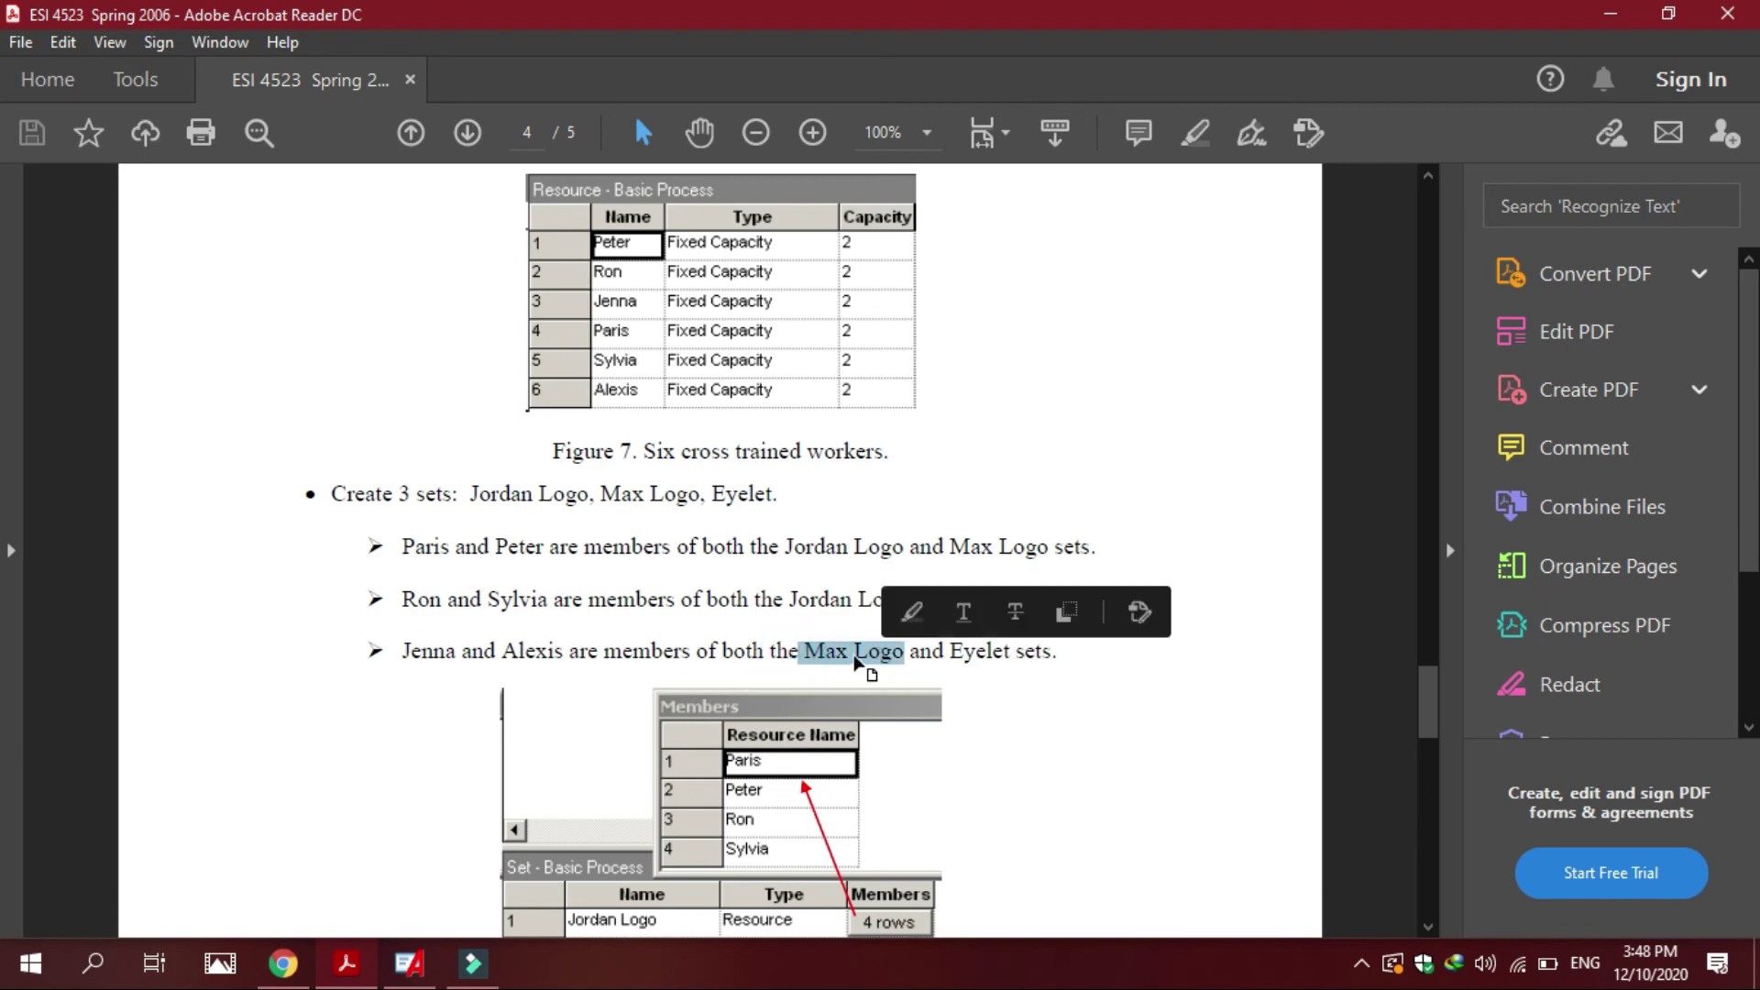
click(854, 653)
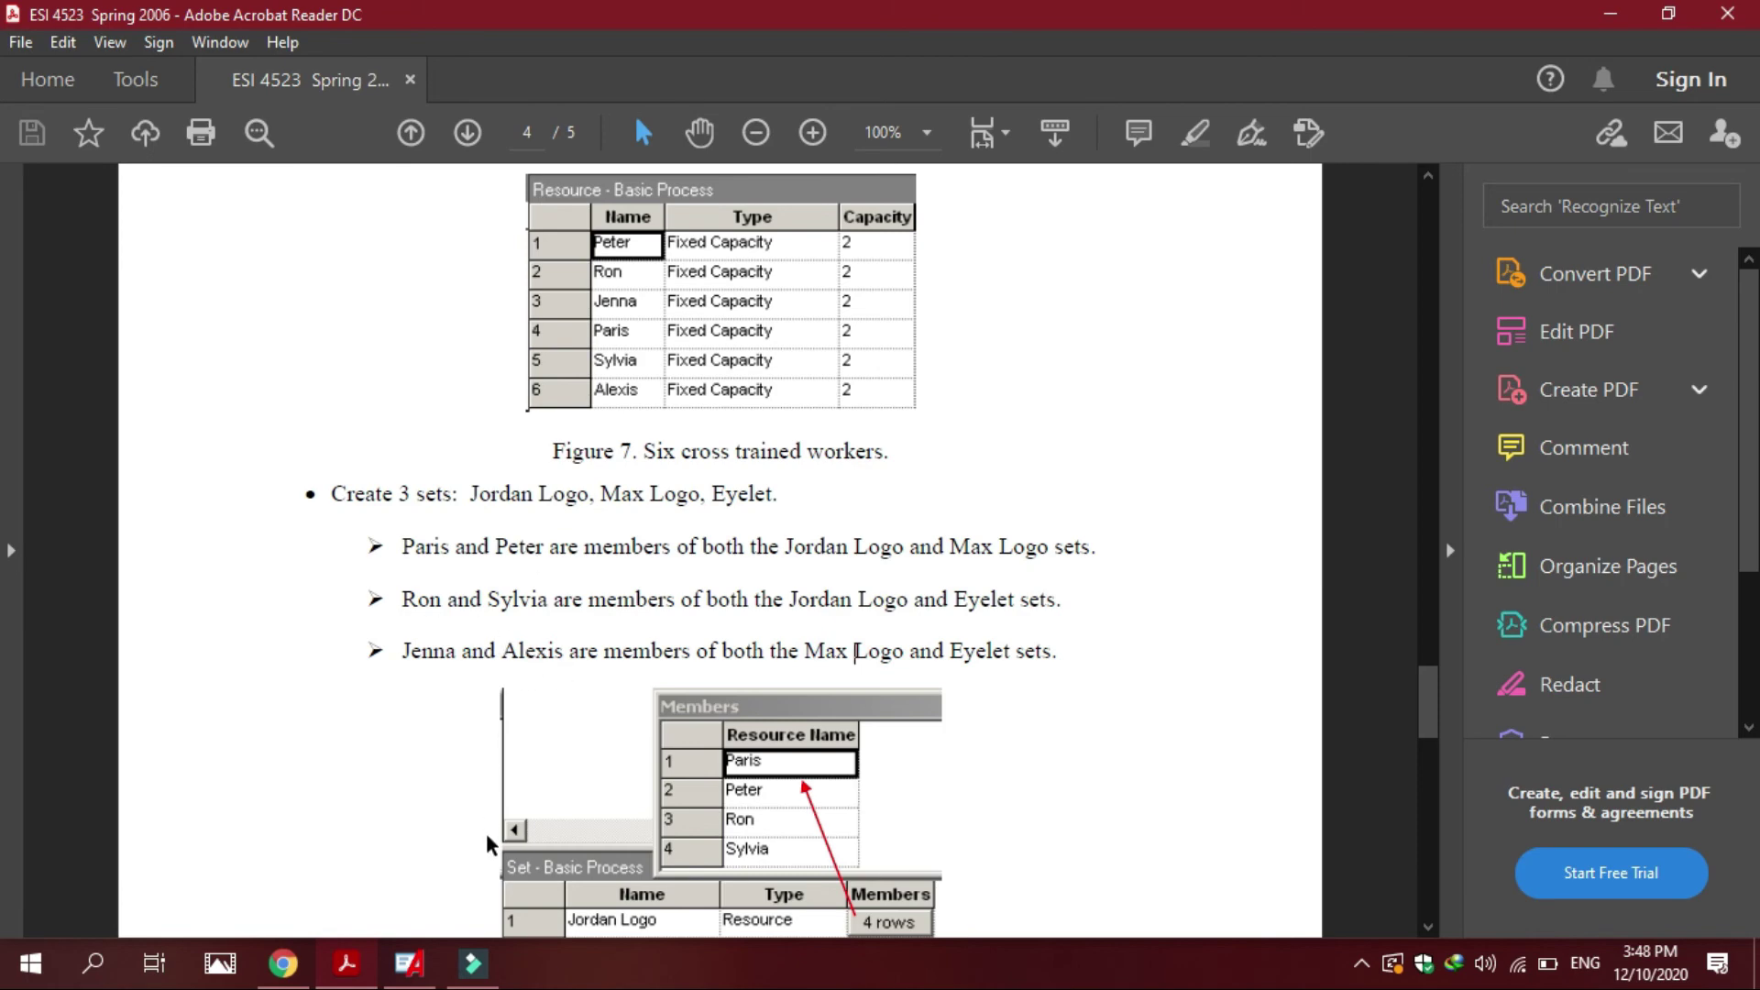
click(408, 963)
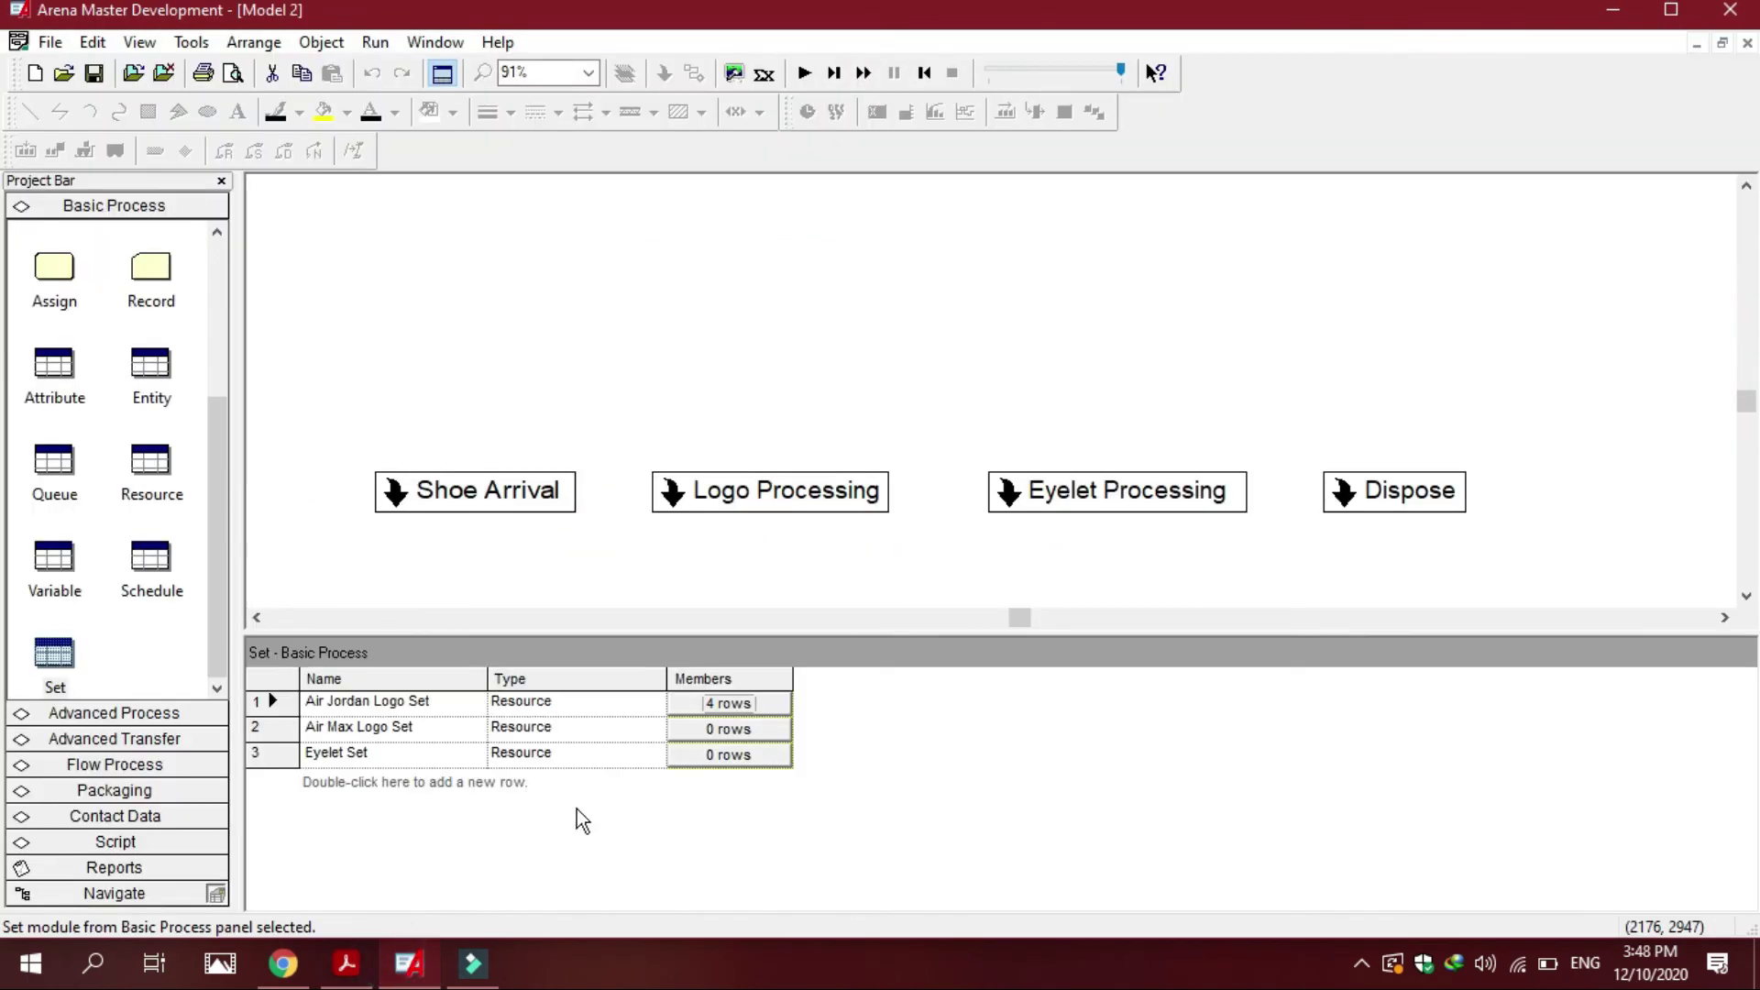
click(732, 729)
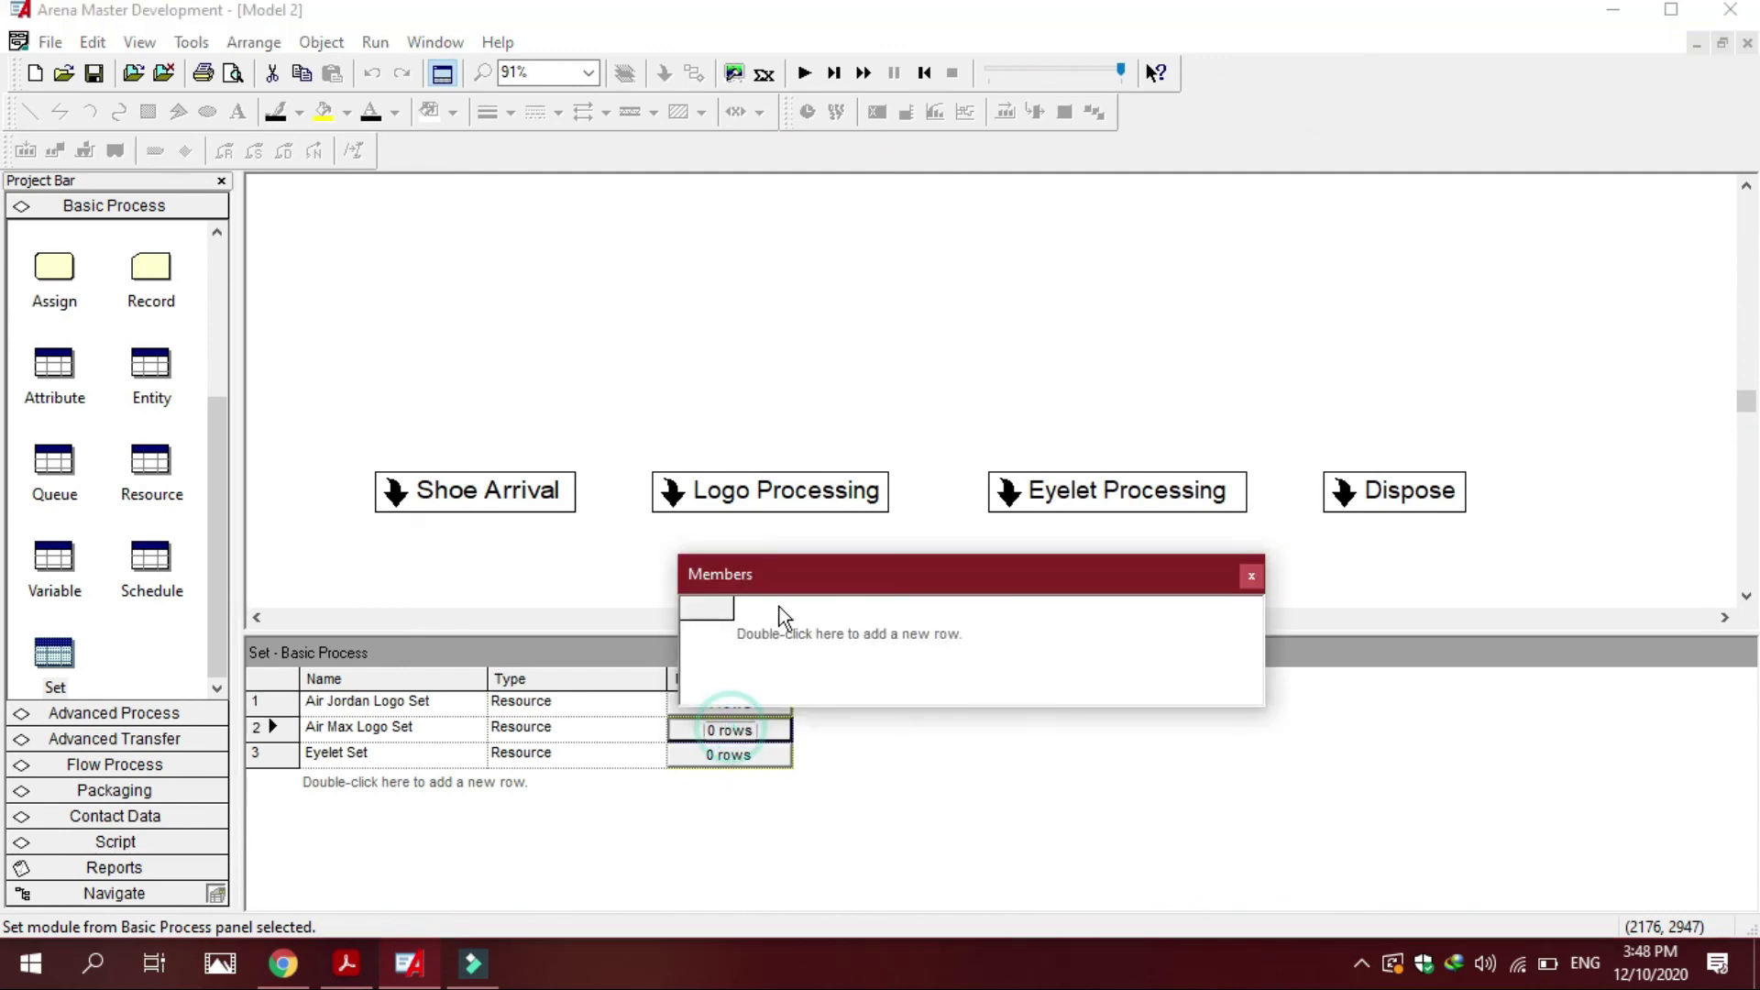
drag(793, 570, 784, 469)
click(781, 474)
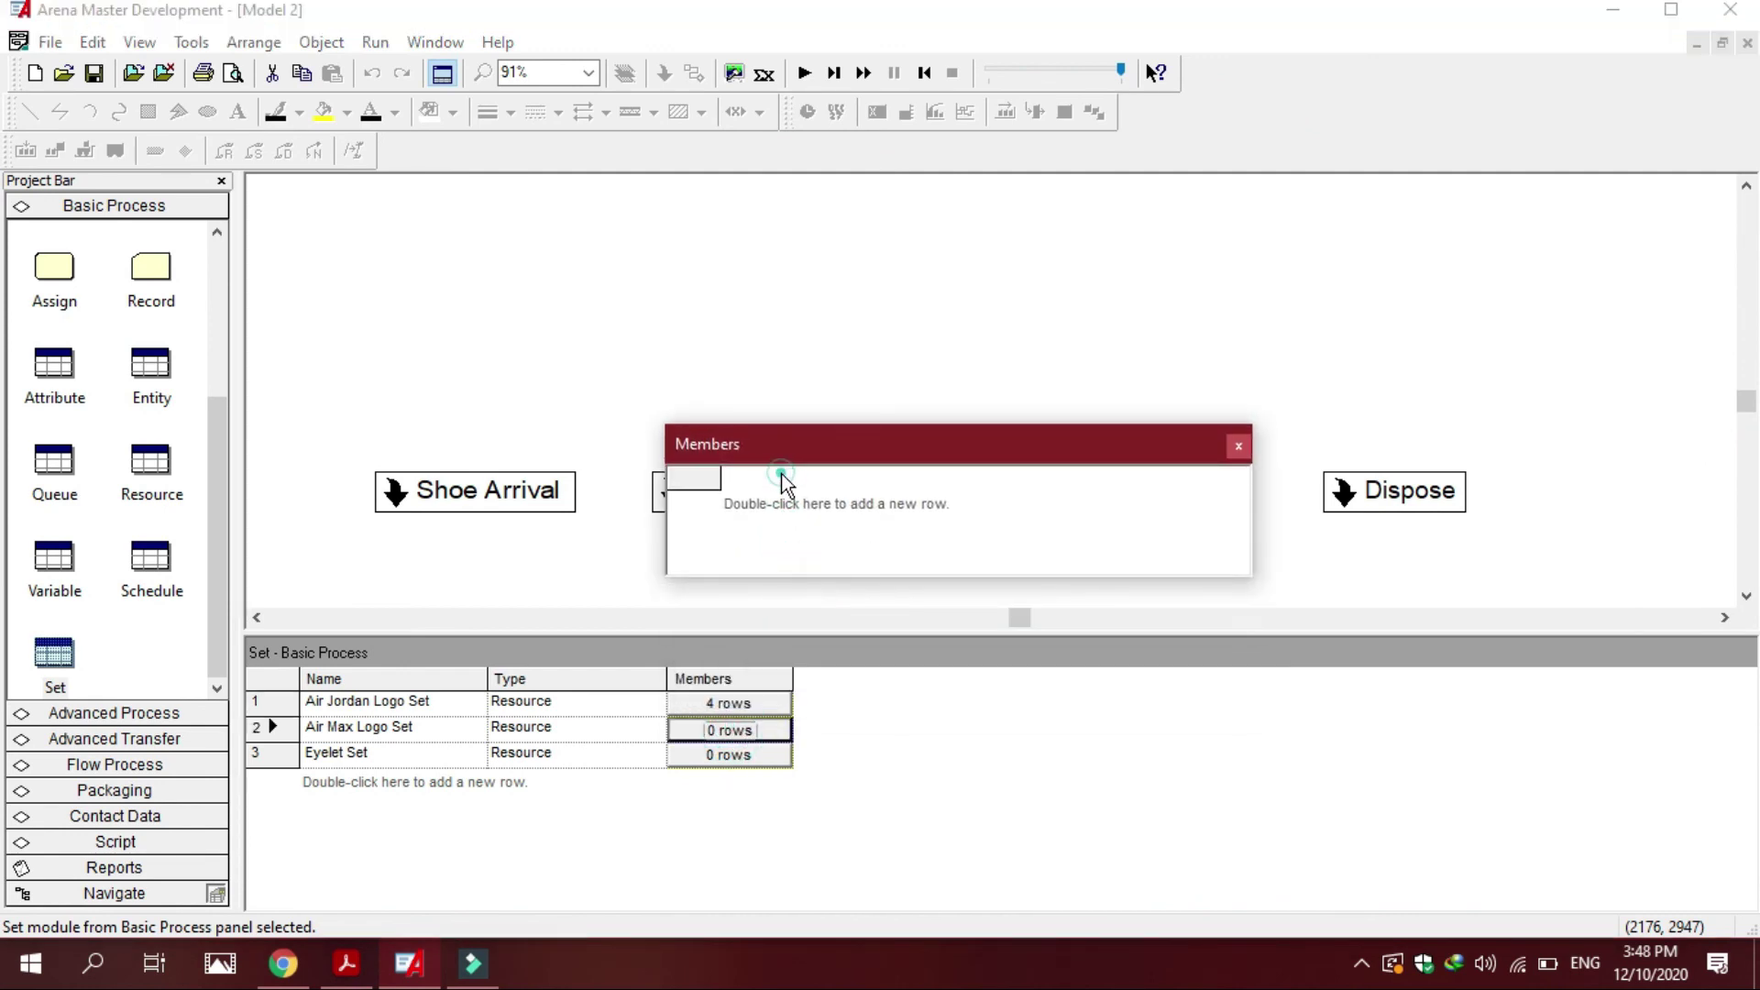
double_click(743, 499)
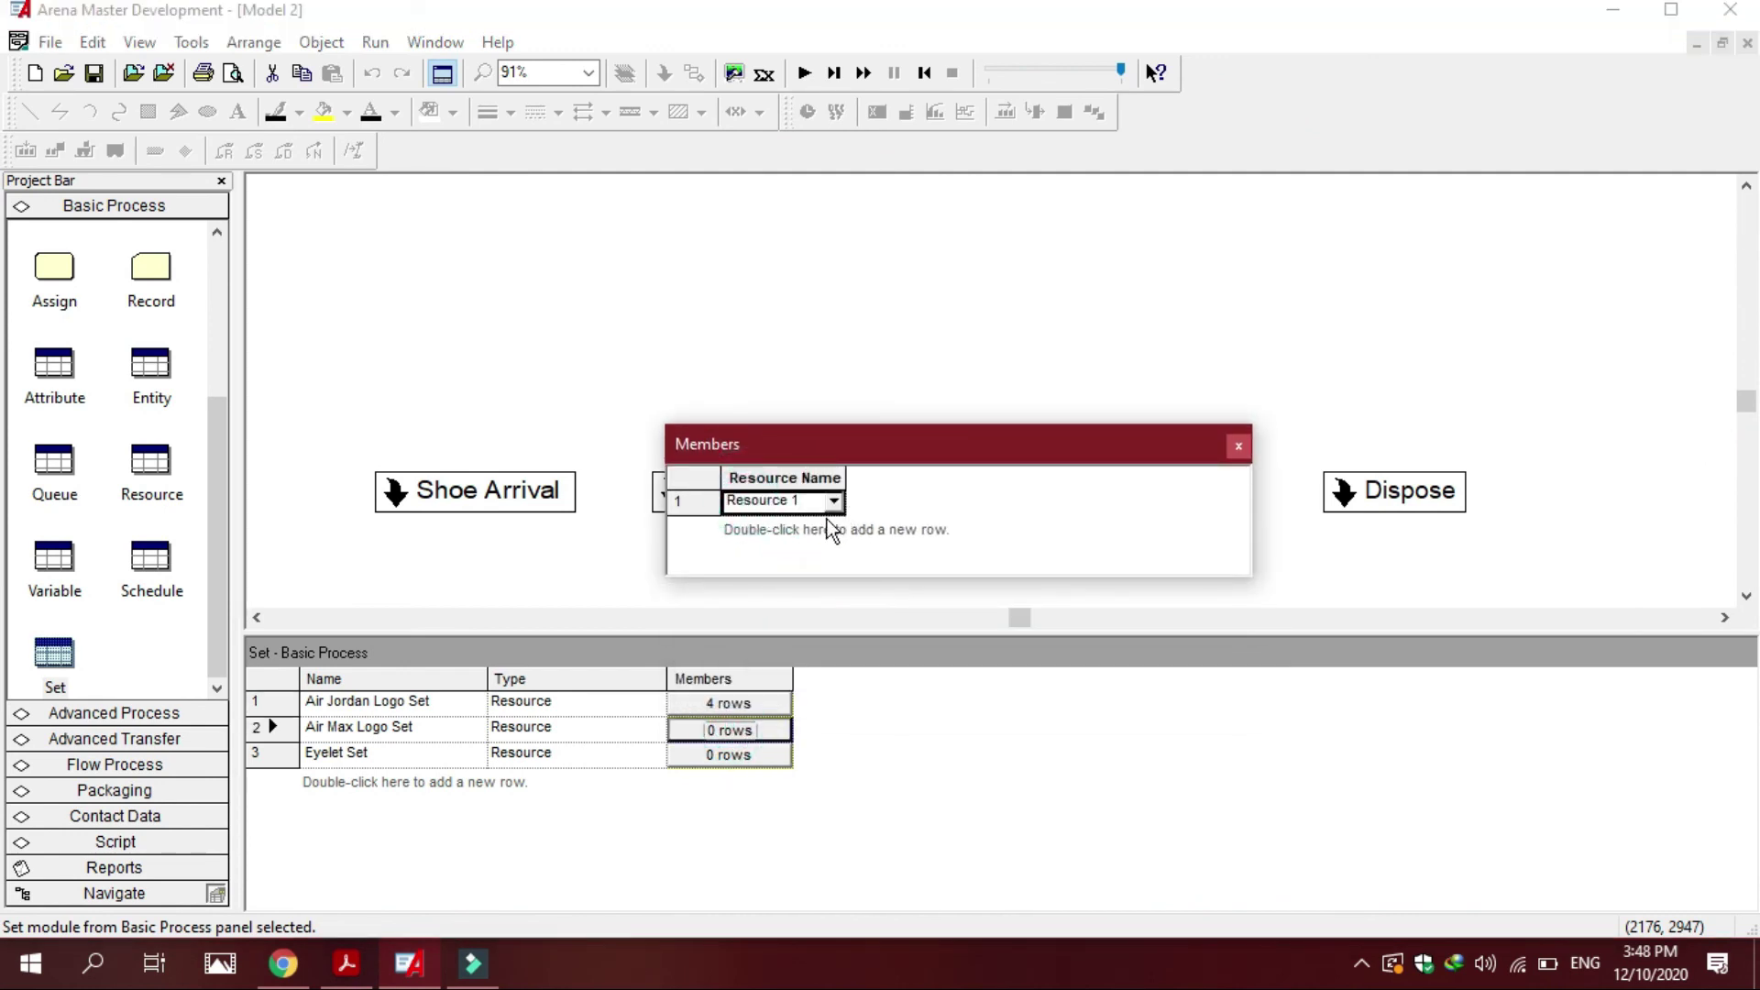
click(834, 502)
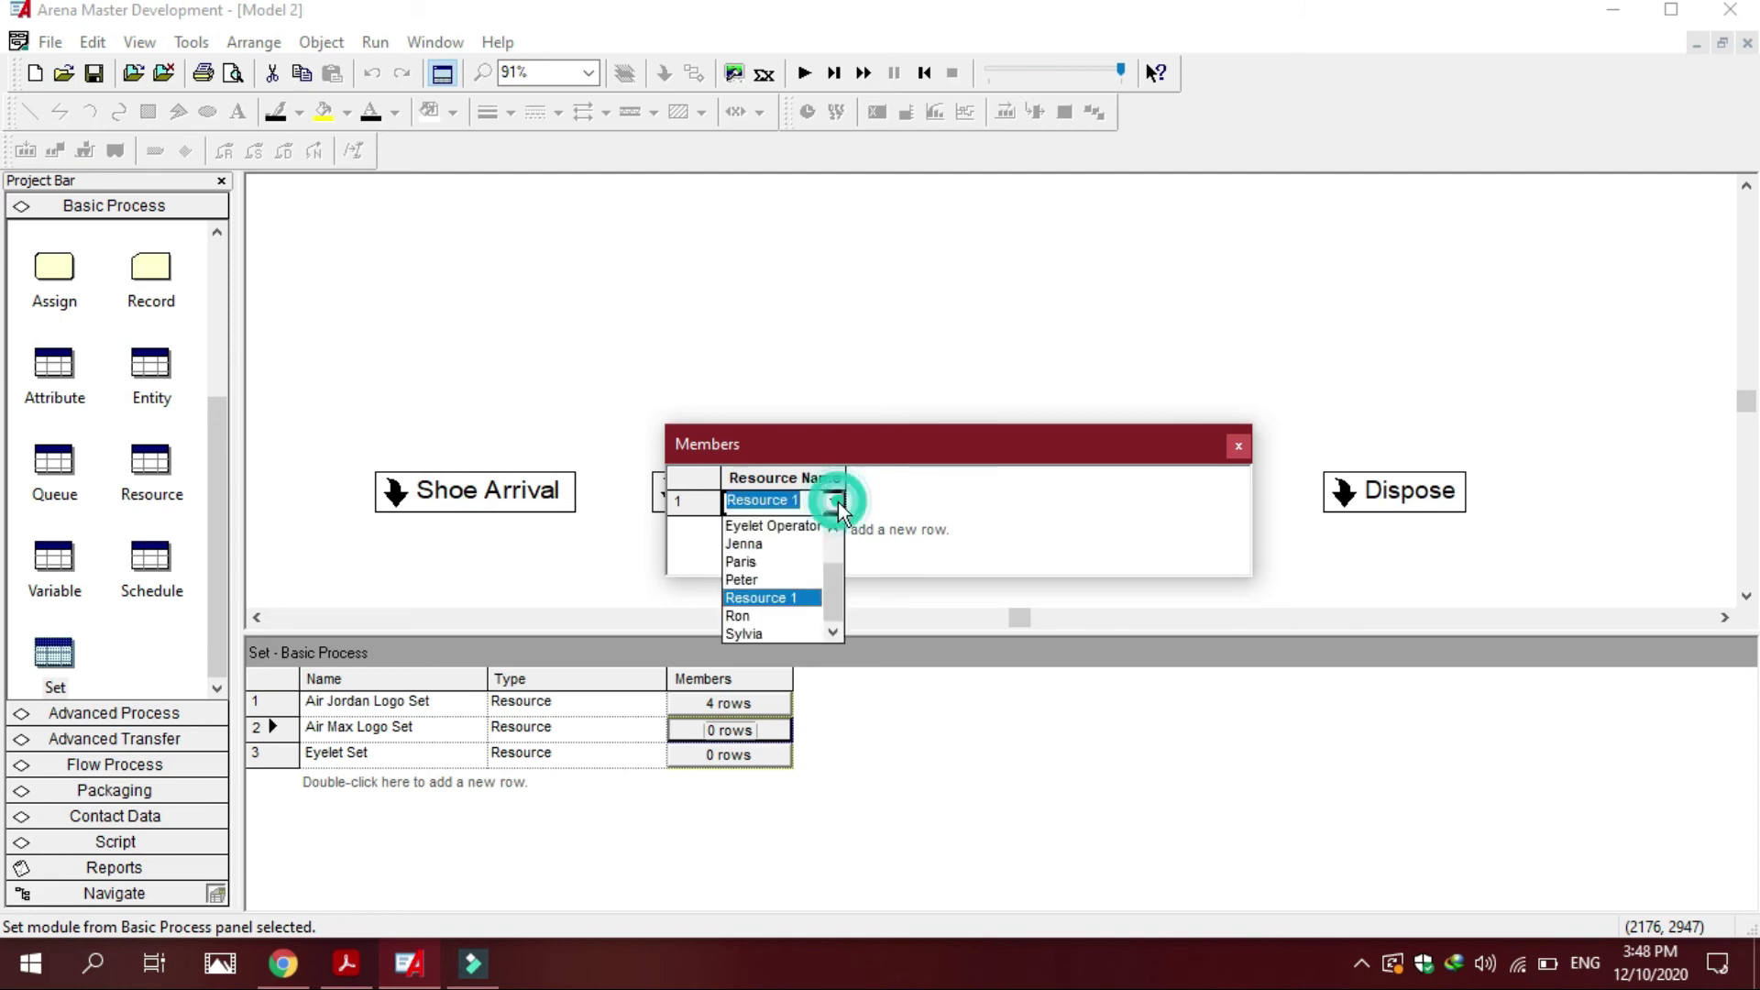
click(777, 560)
- Add a second member to the Air Max Logo Set, choosing the second worker in the handout's first membership bullet
click(353, 963)
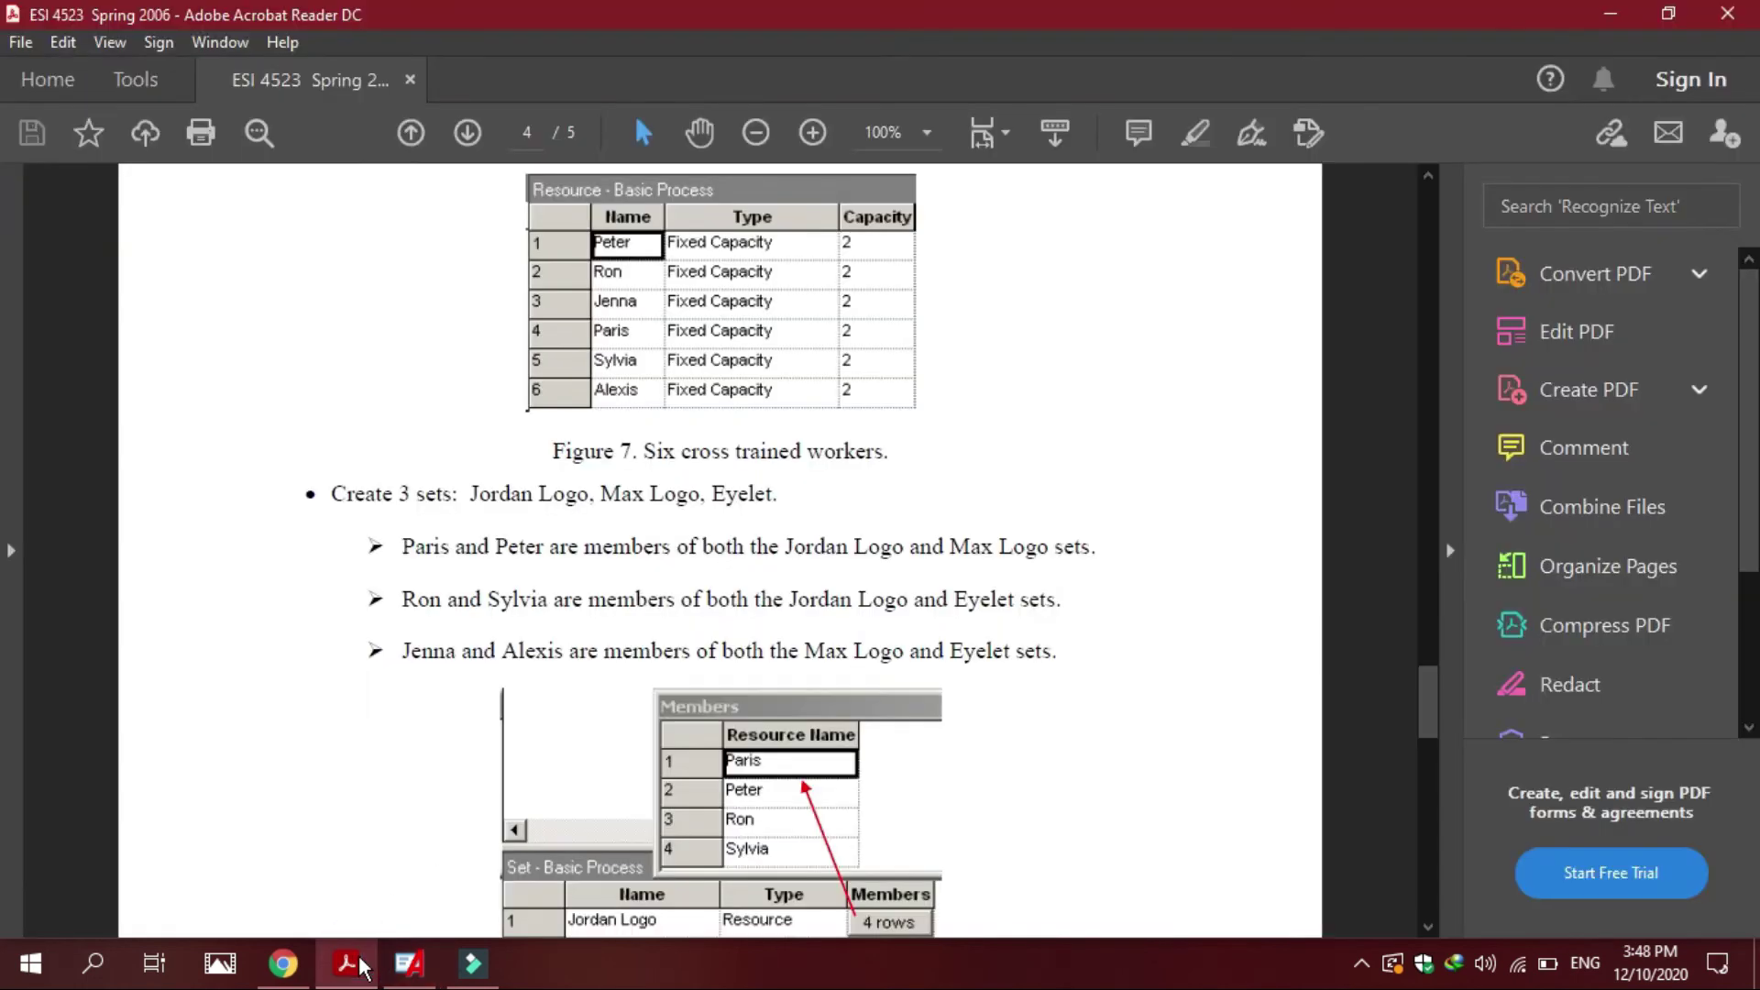
click(356, 962)
double_click(927, 521)
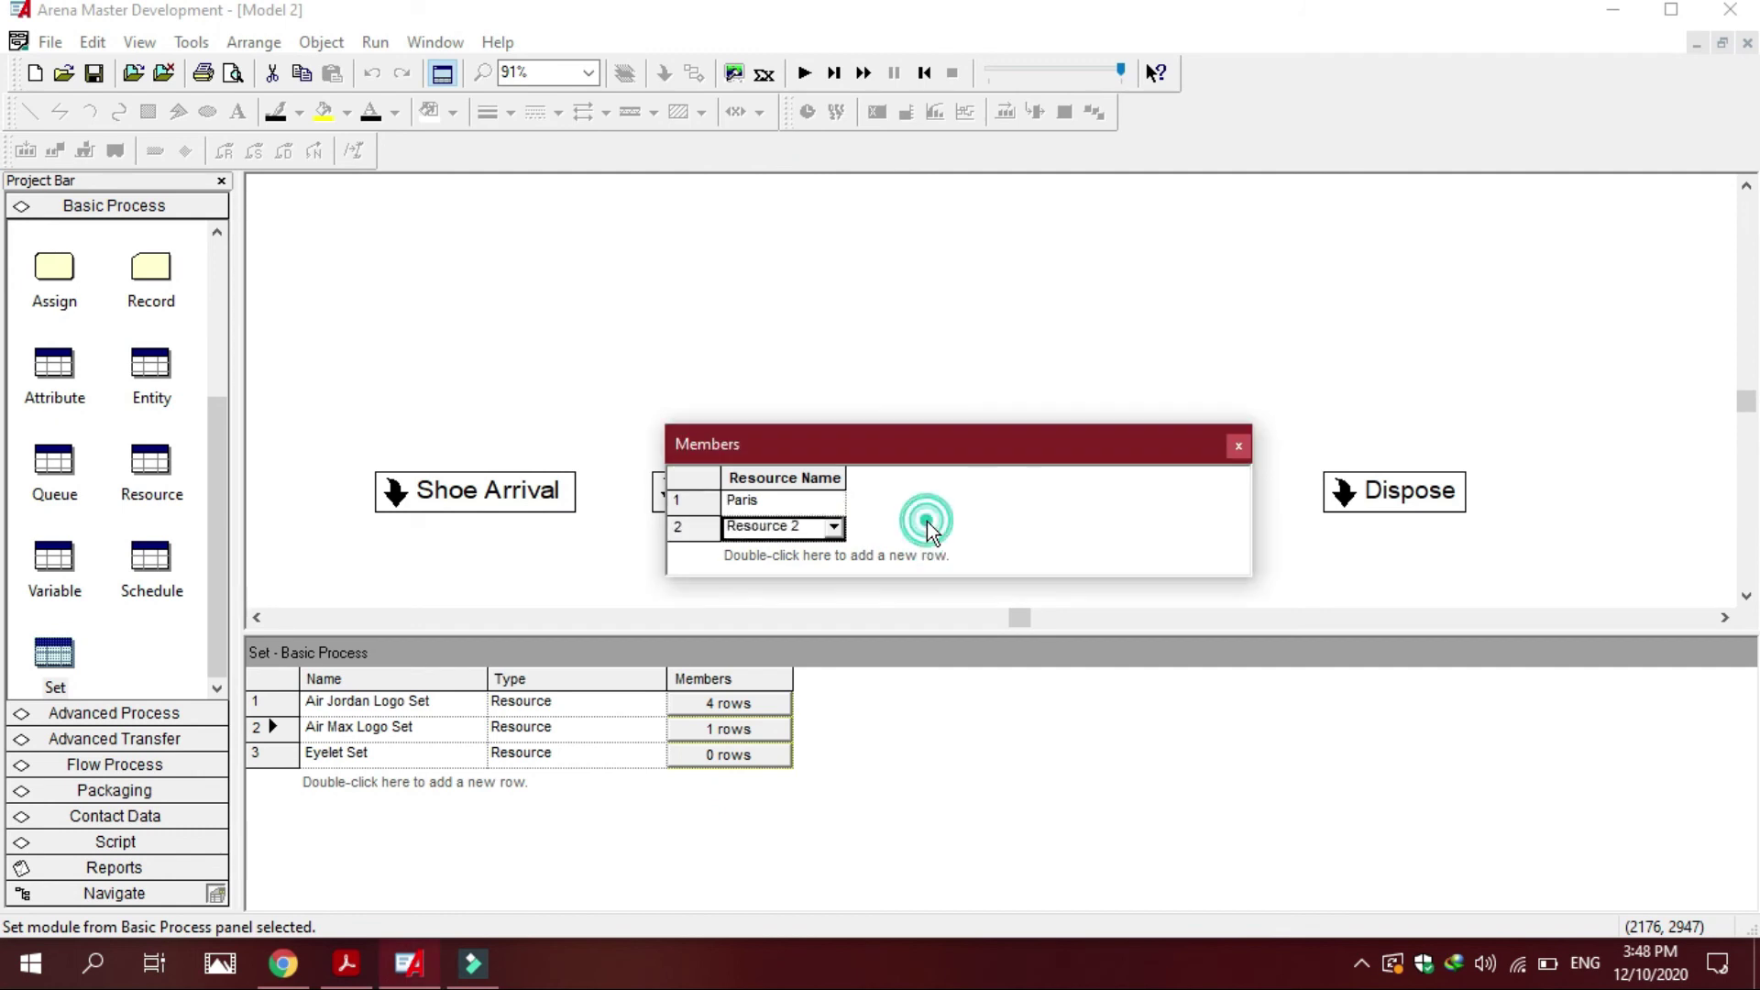
click(834, 528)
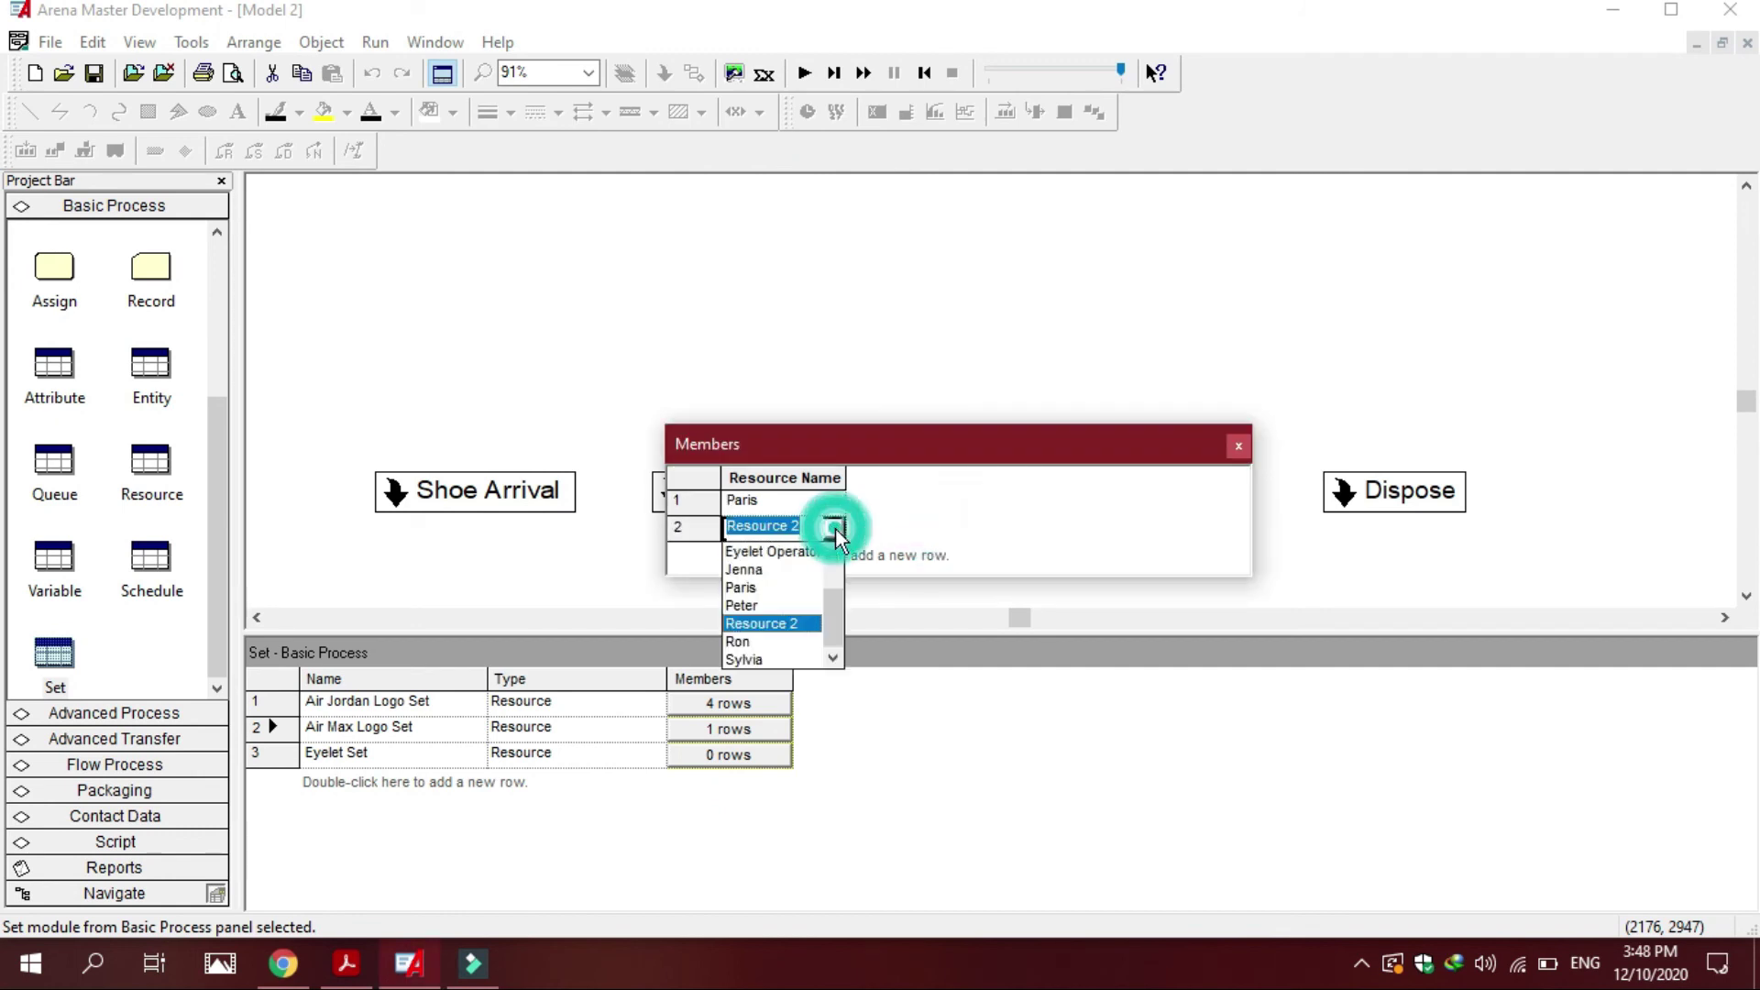
click(779, 603)
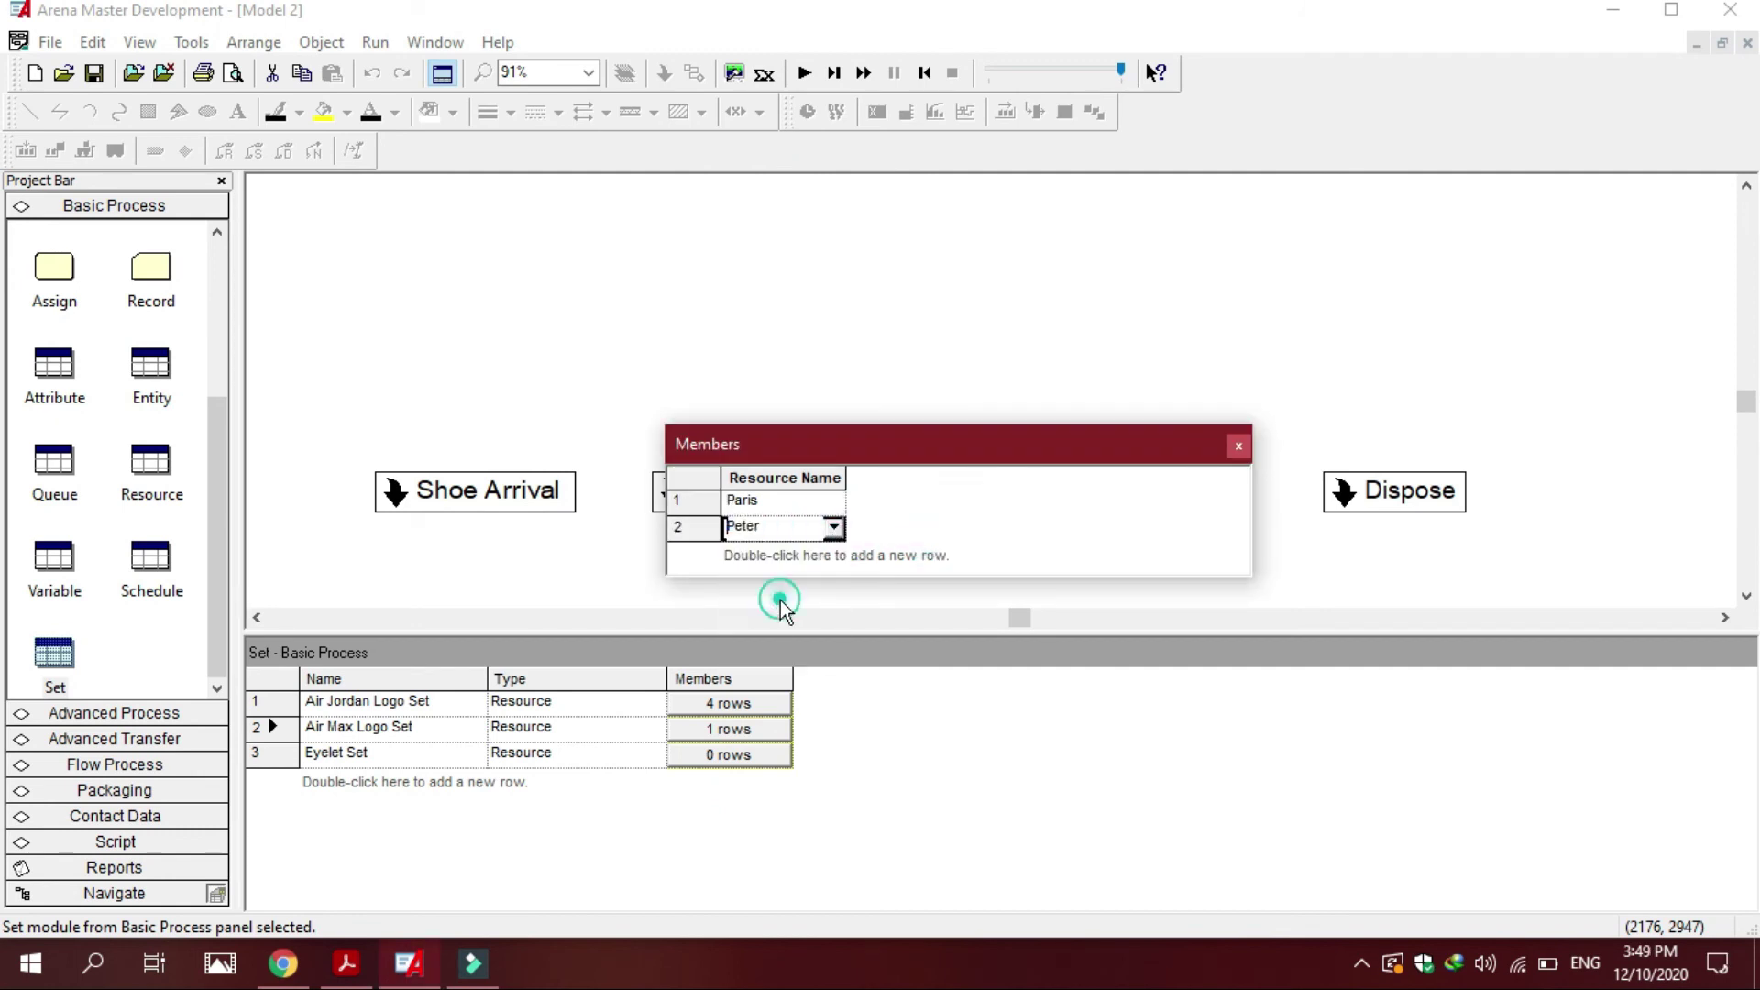
- Add a third member to the Air Max Logo Set, choosing the first worker in the handout's third membership bullet
double_click(873, 557)
click(833, 552)
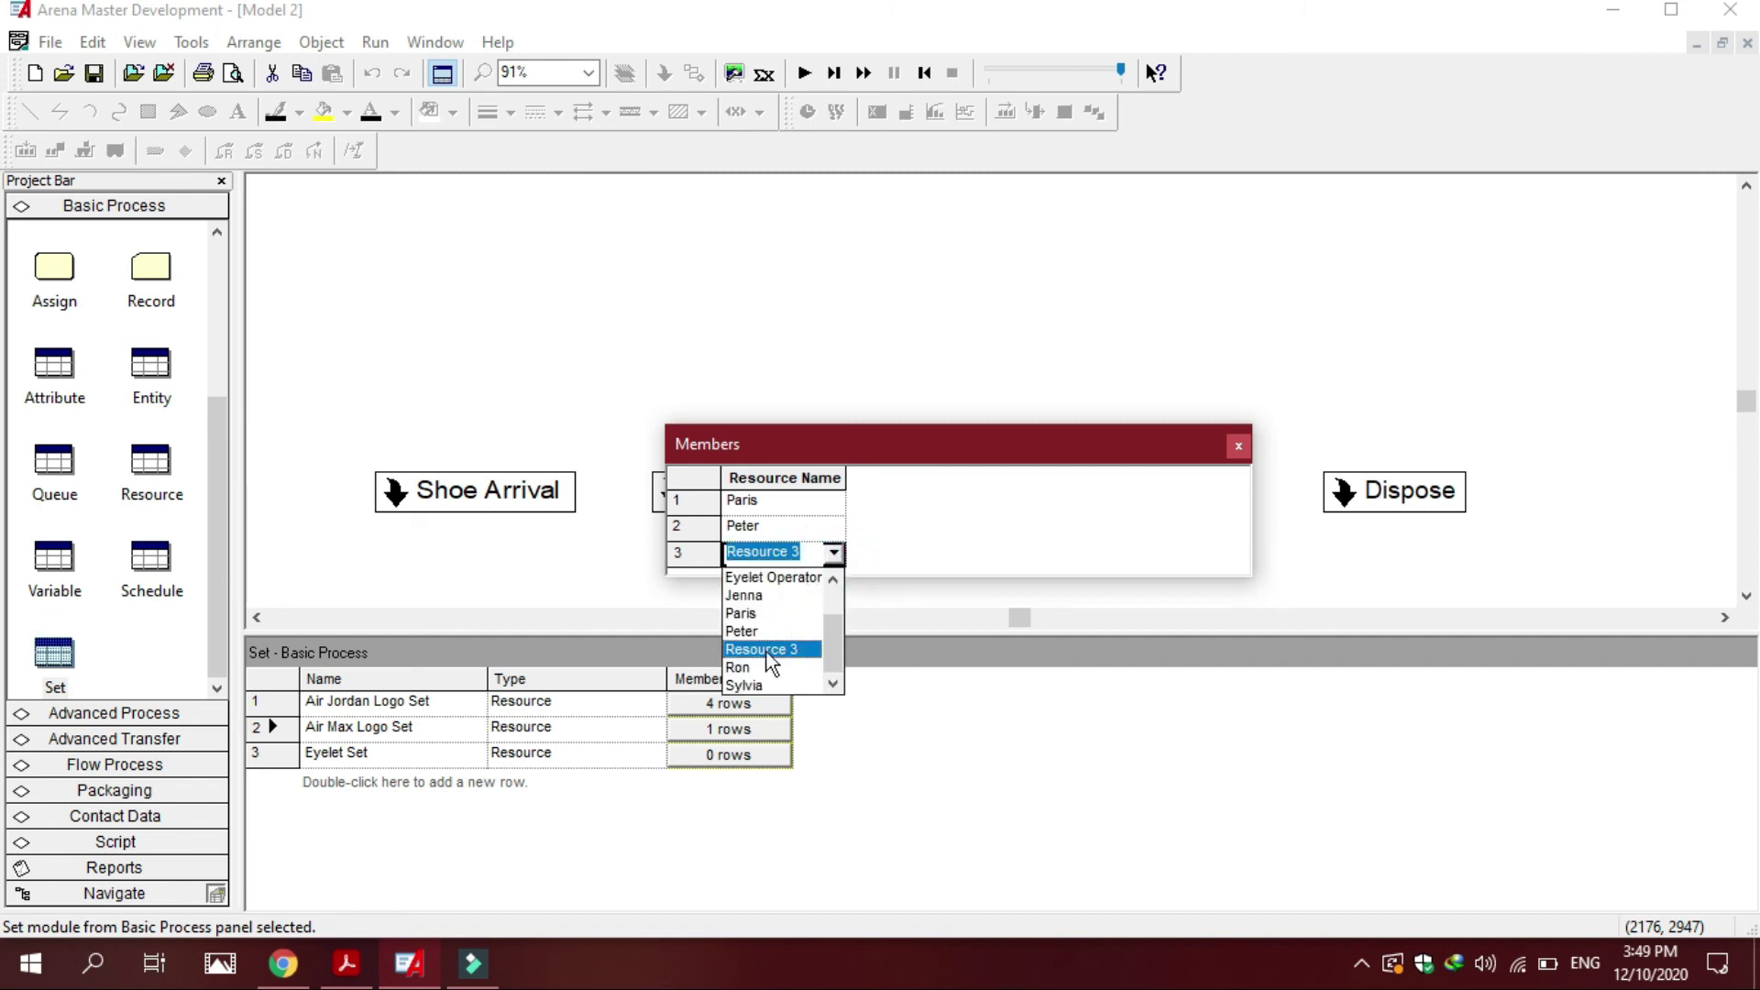
click(782, 597)
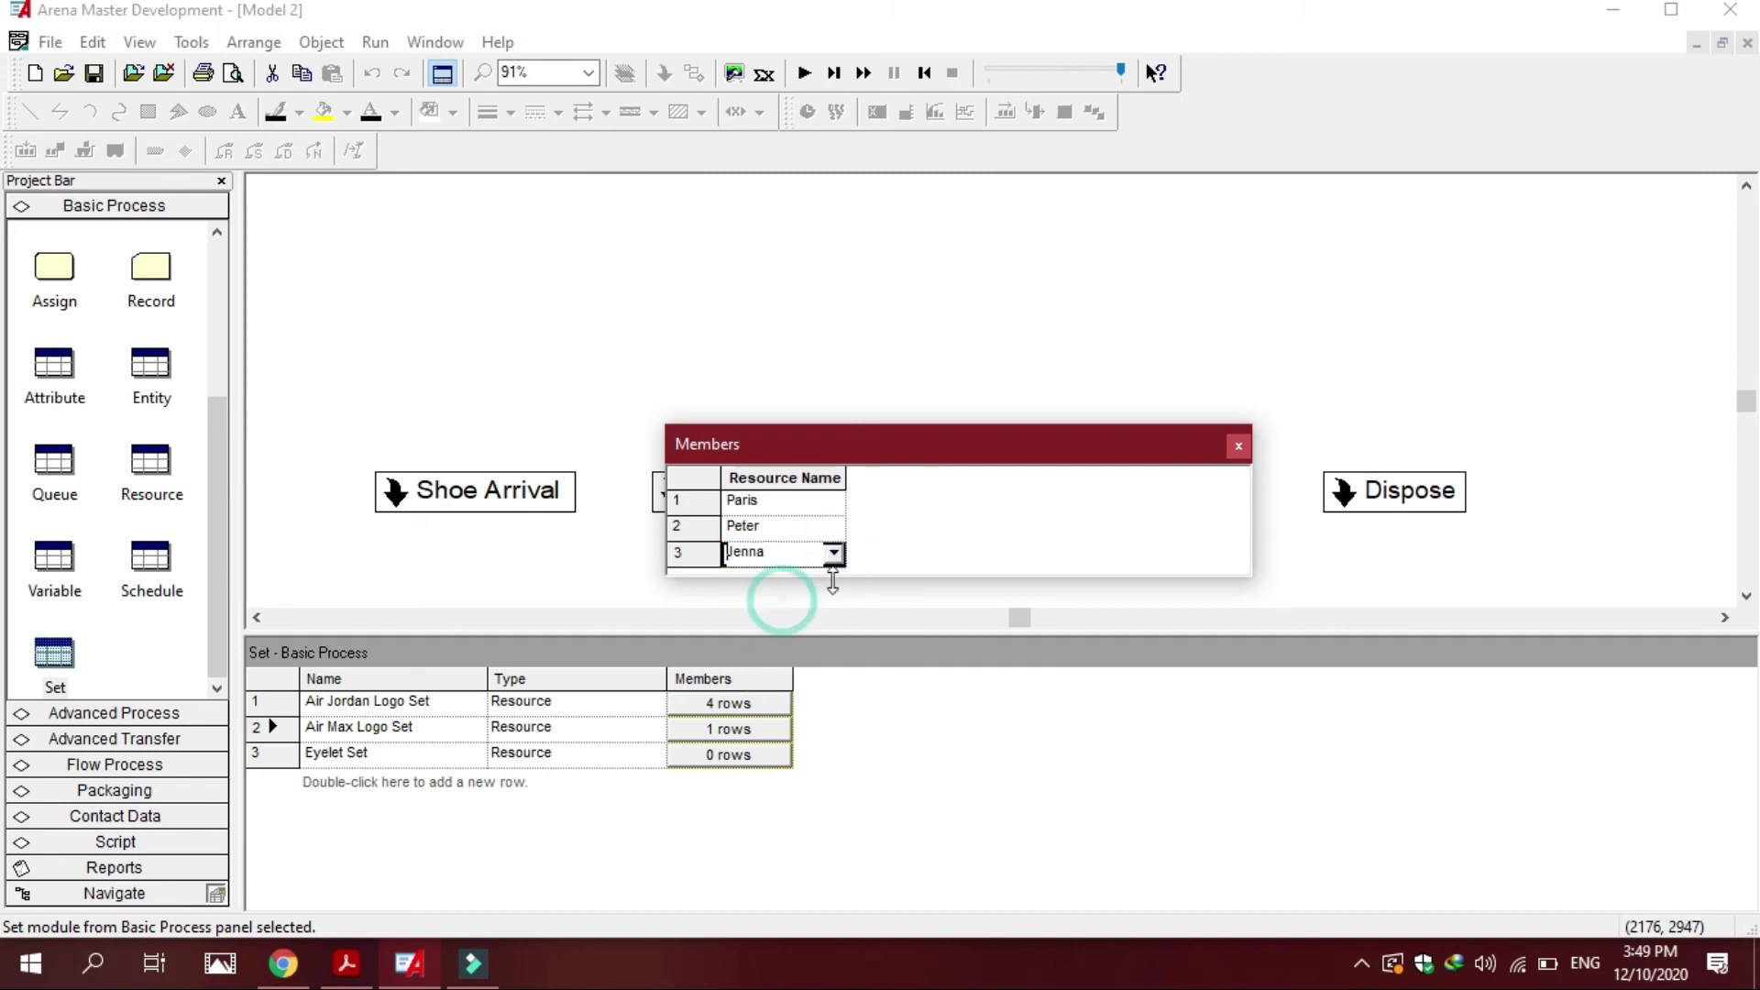
- Add the second worker of the handout's third membership bullet as the Air Max Logo Set's fourth member and close the members list
click(932, 580)
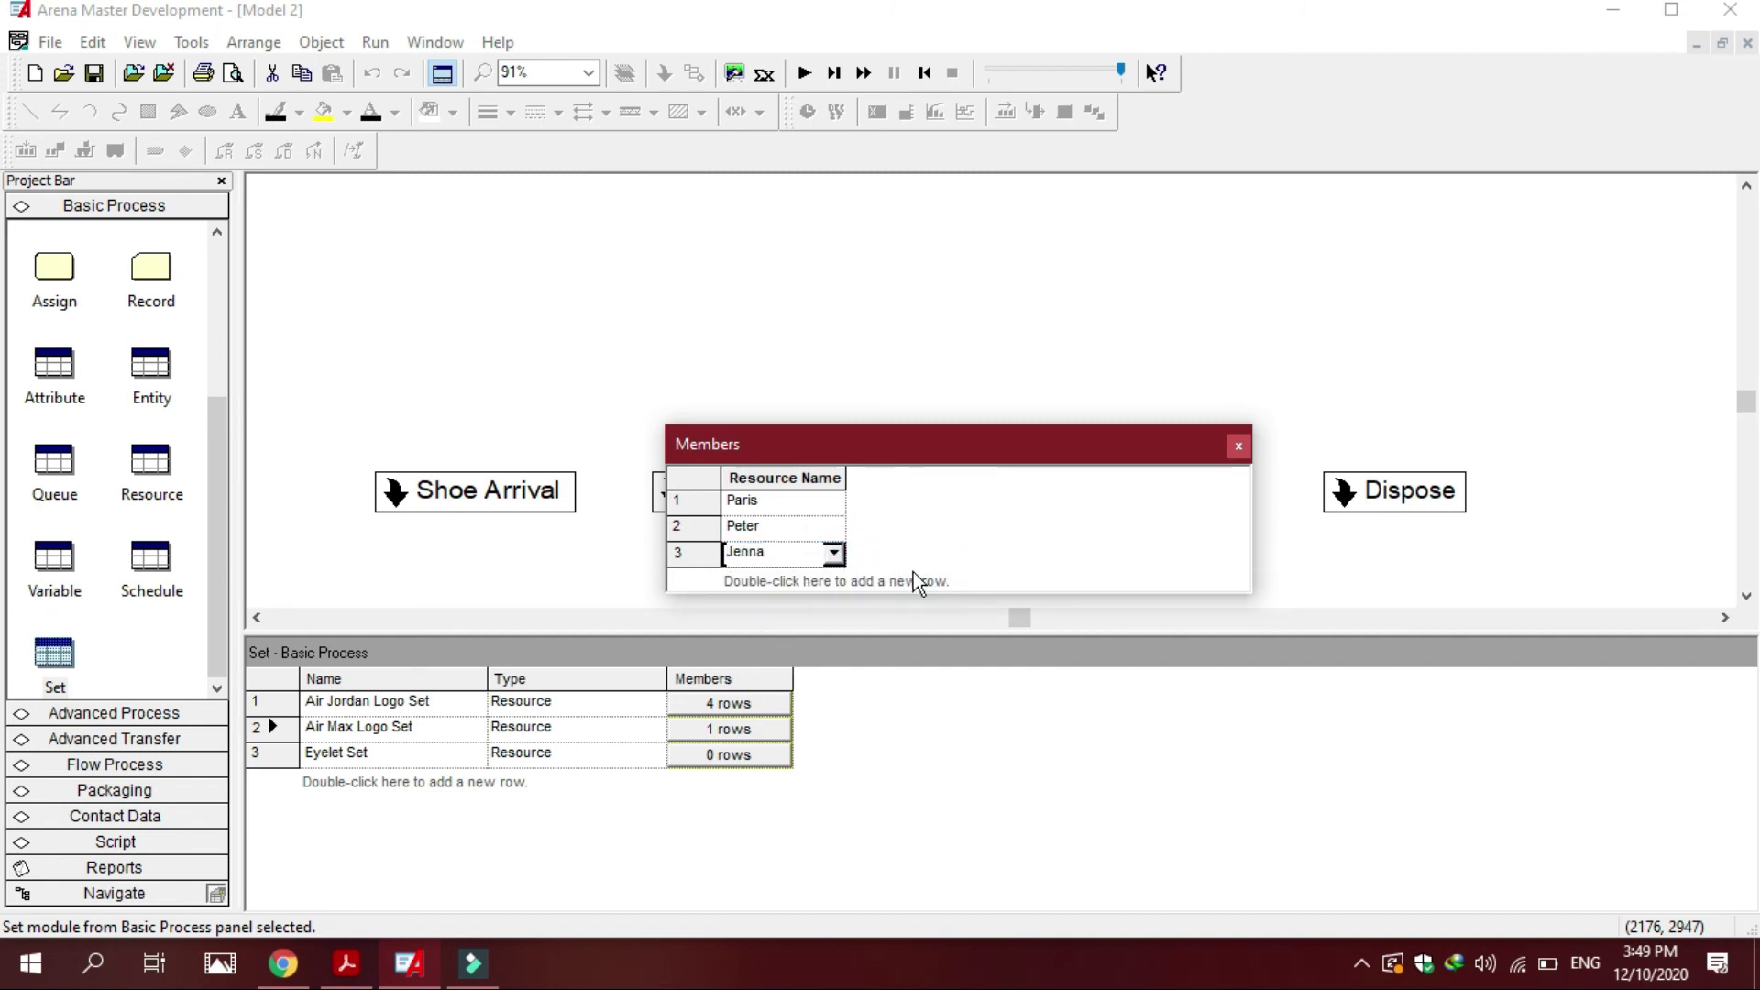
double_click(933, 581)
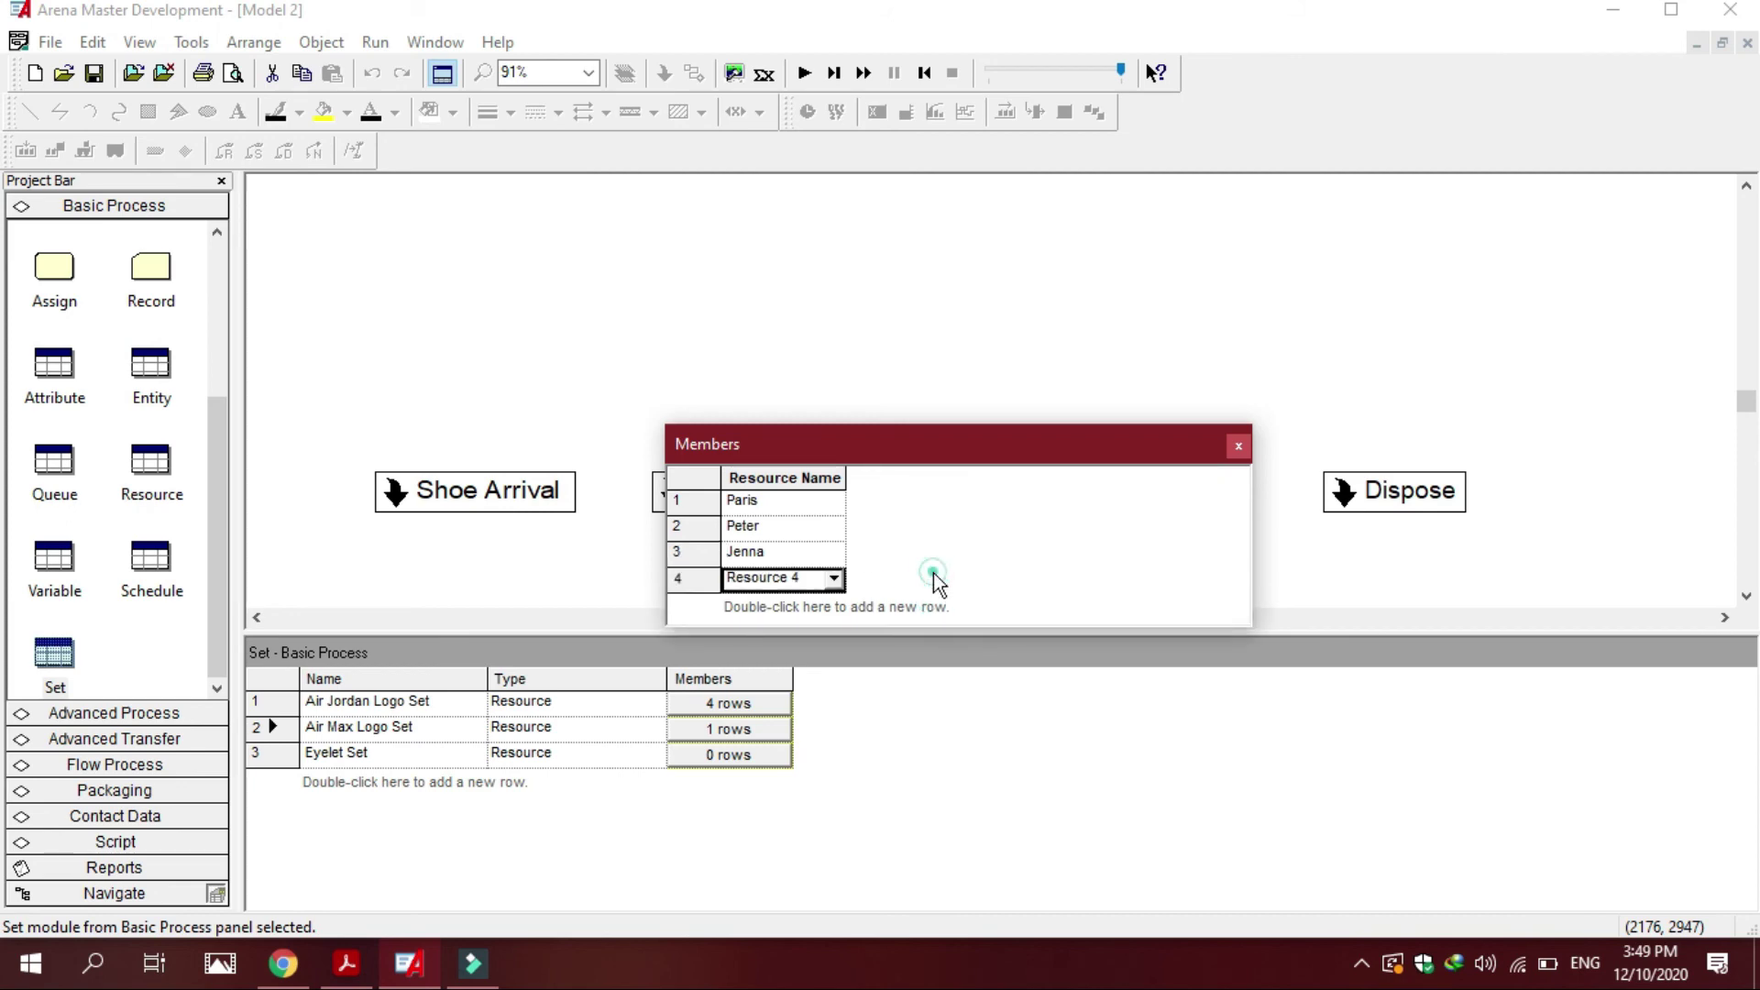
click(834, 578)
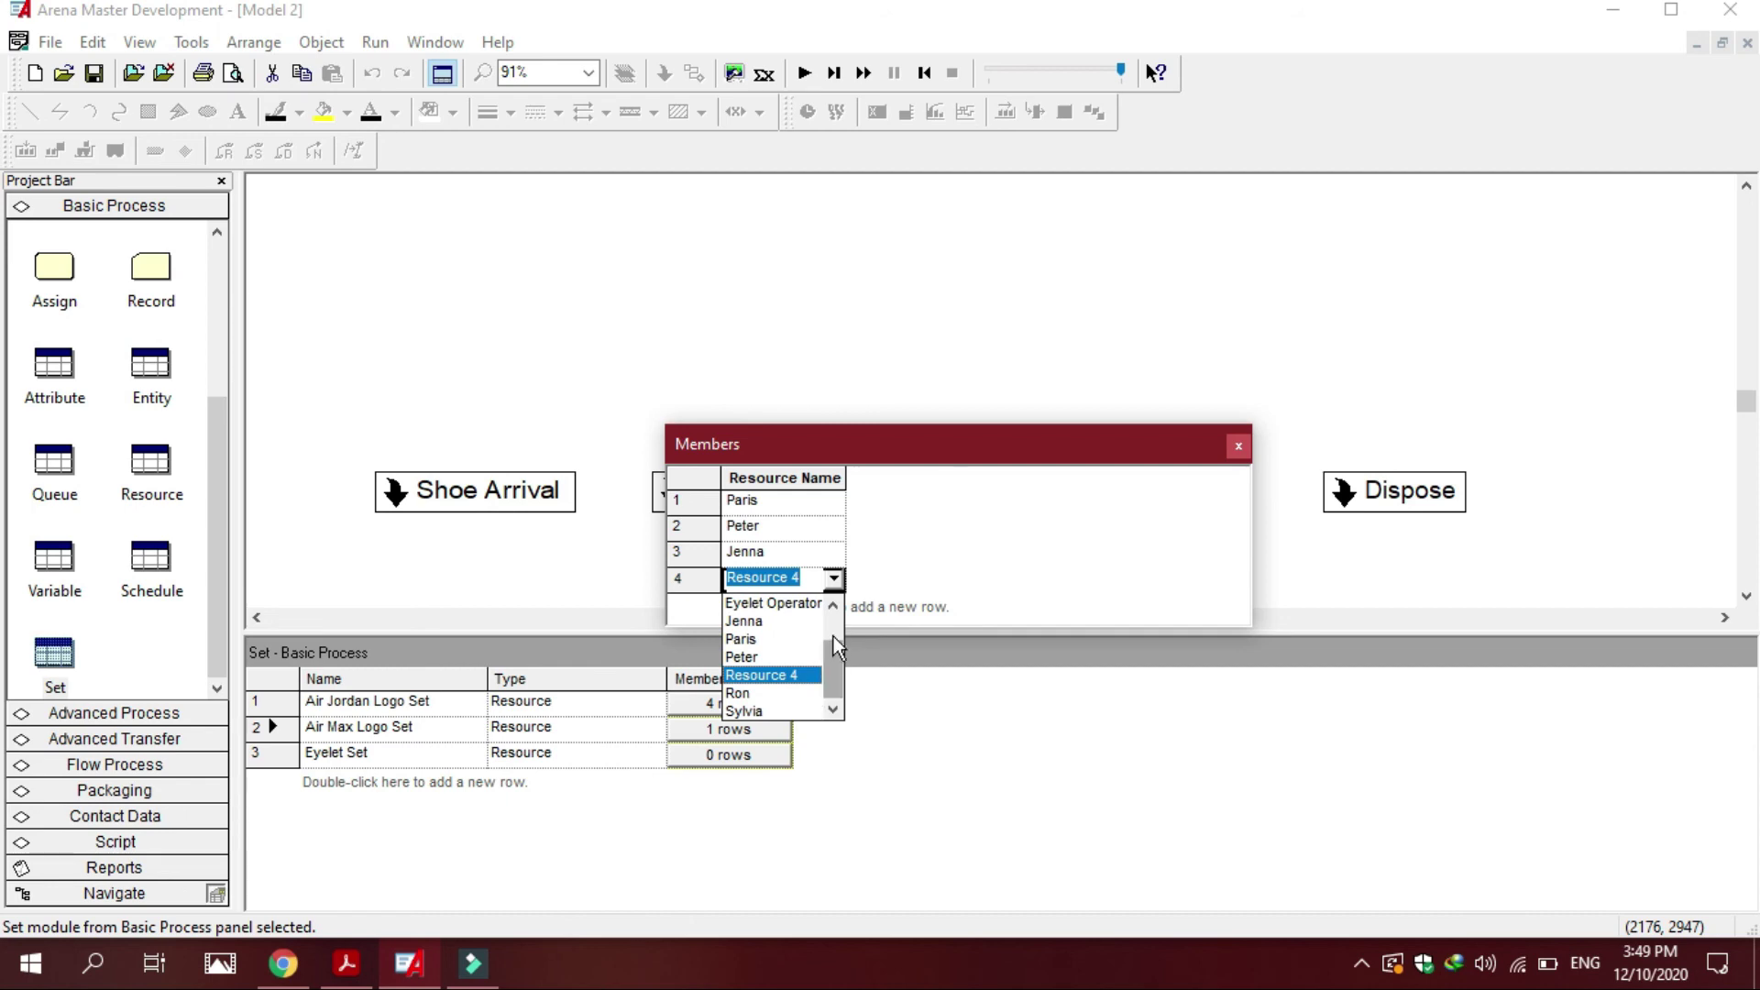
drag(838, 656, 840, 626)
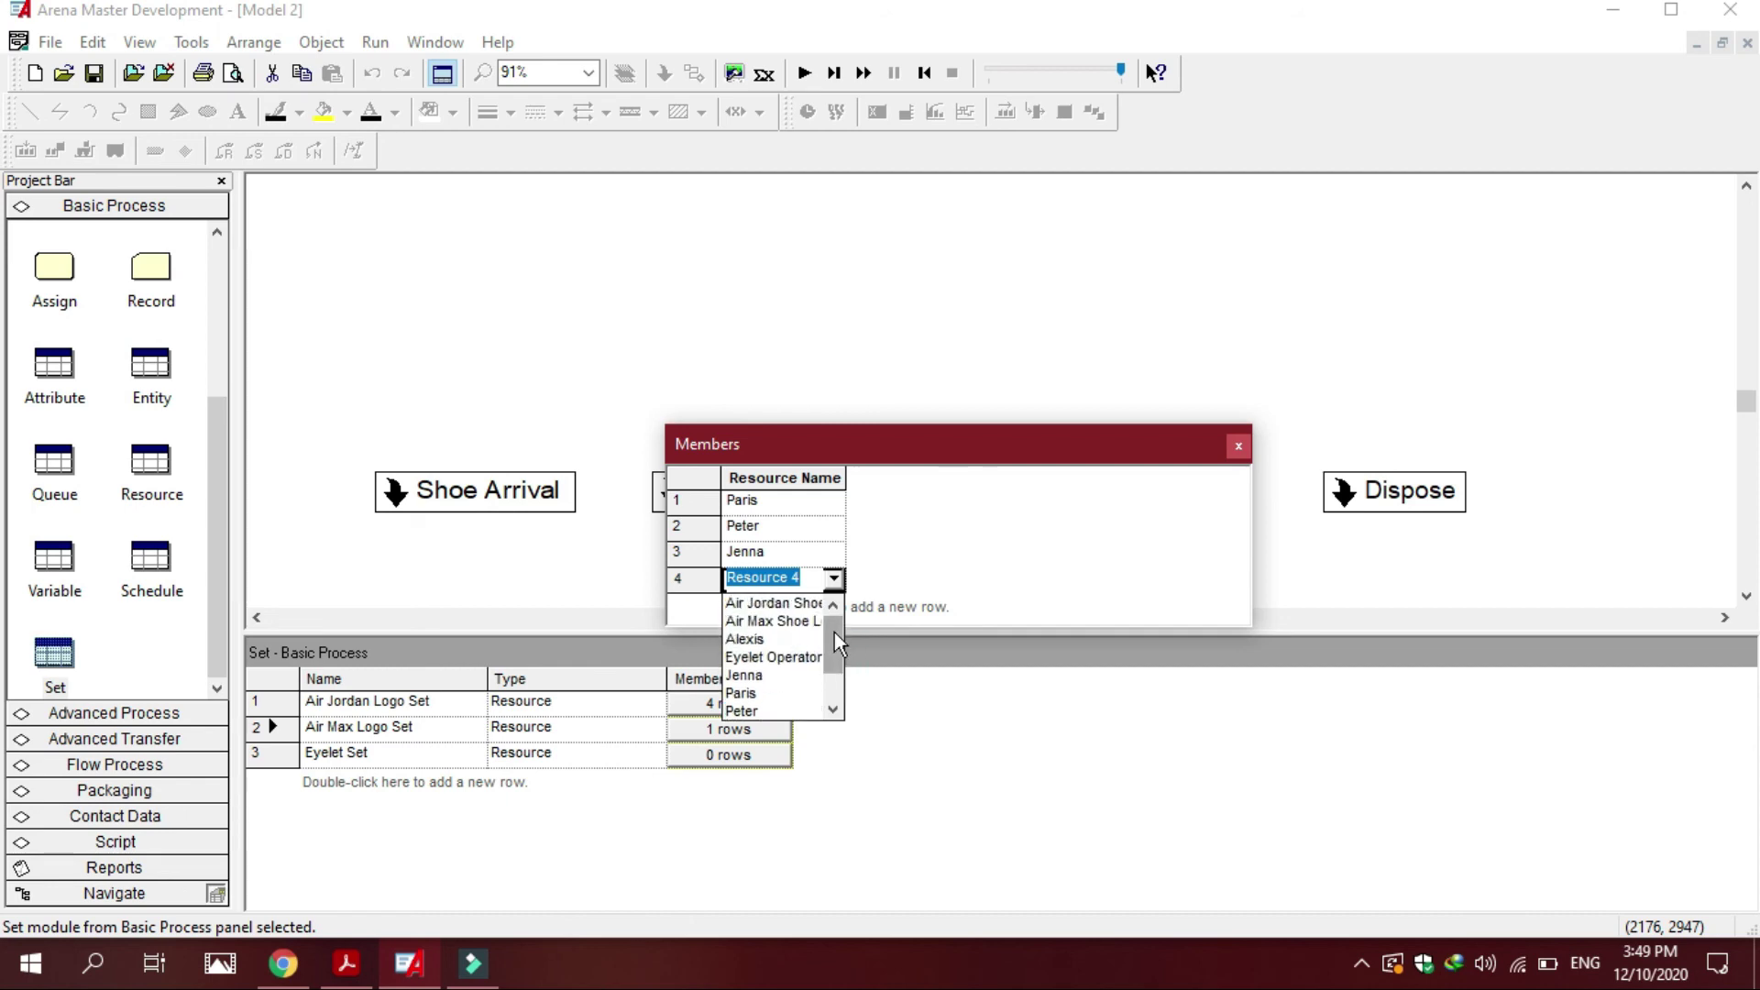
click(776, 641)
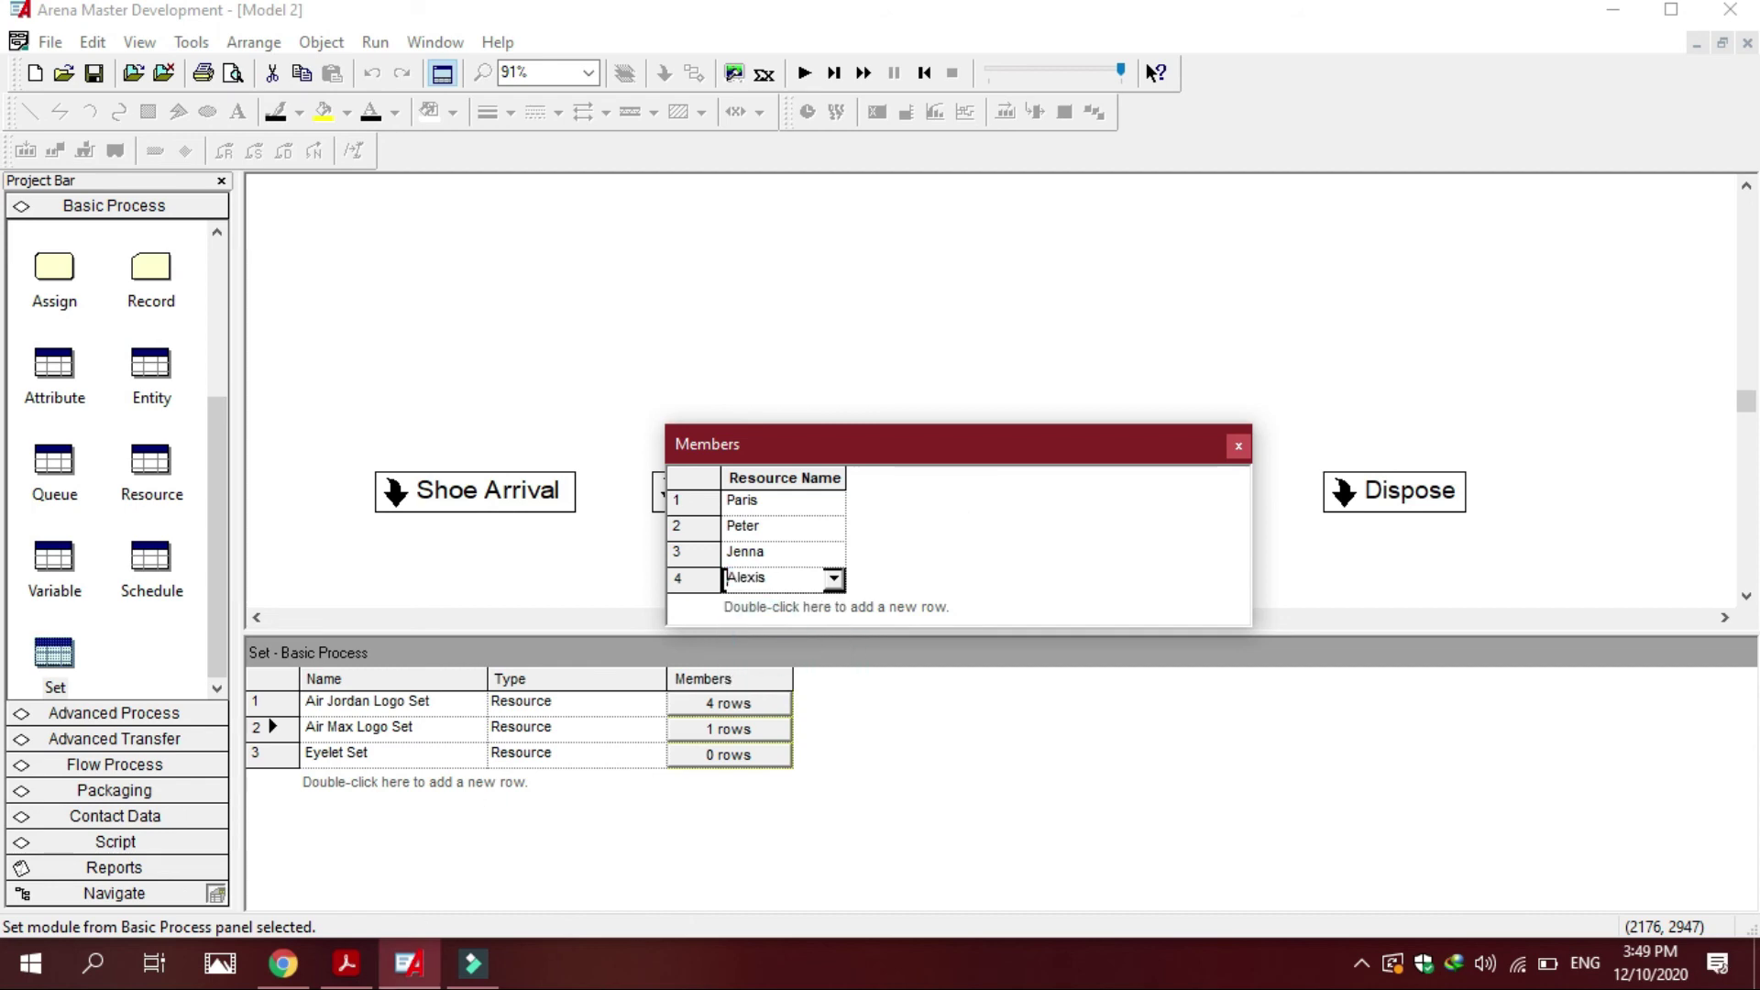
click(346, 964)
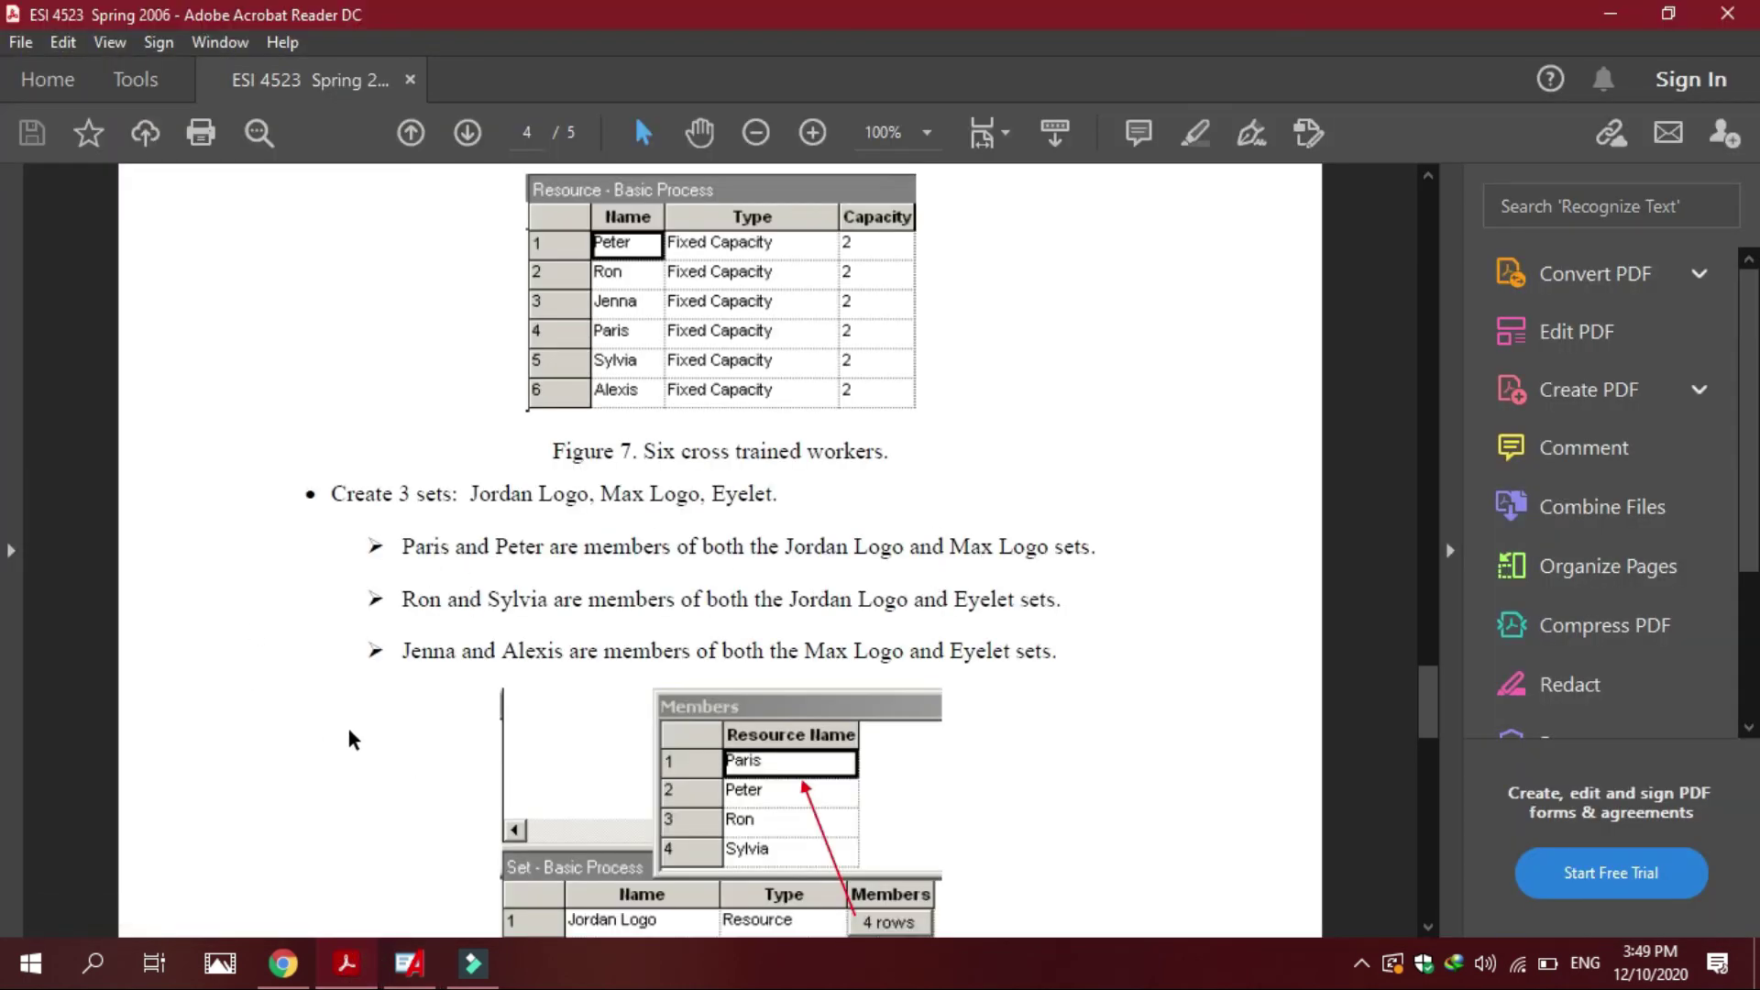
click(346, 964)
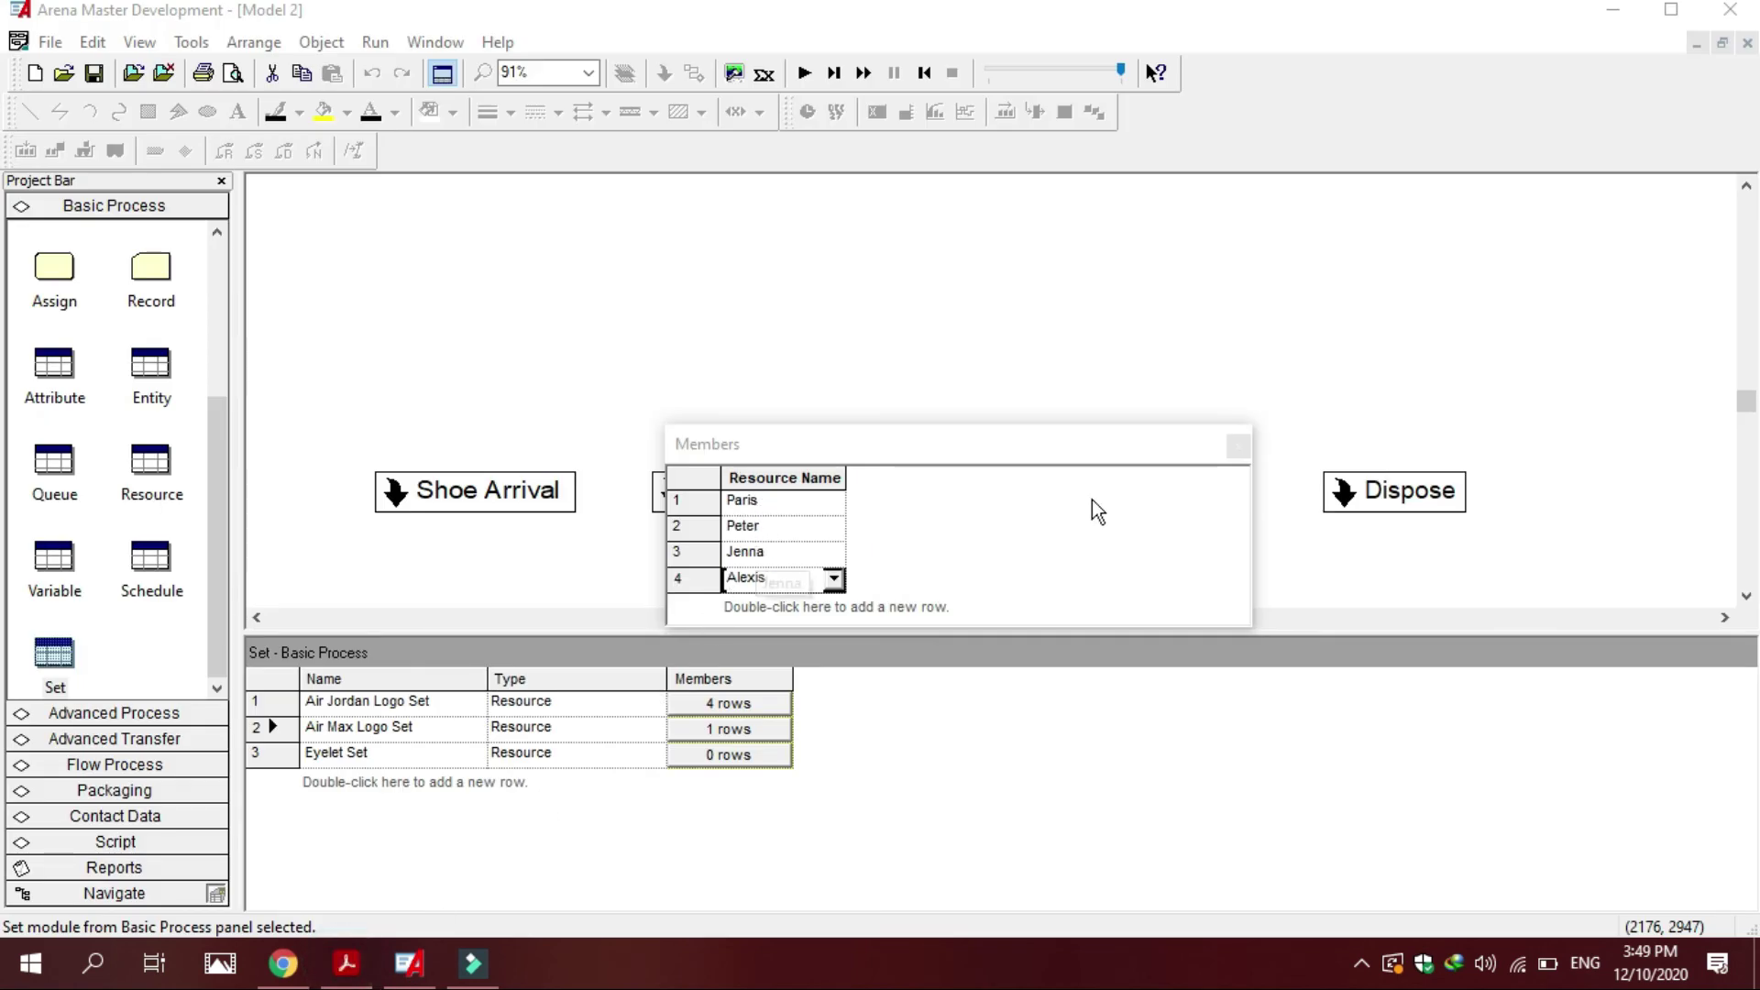
click(1228, 447)
click(1236, 446)
click(884, 837)
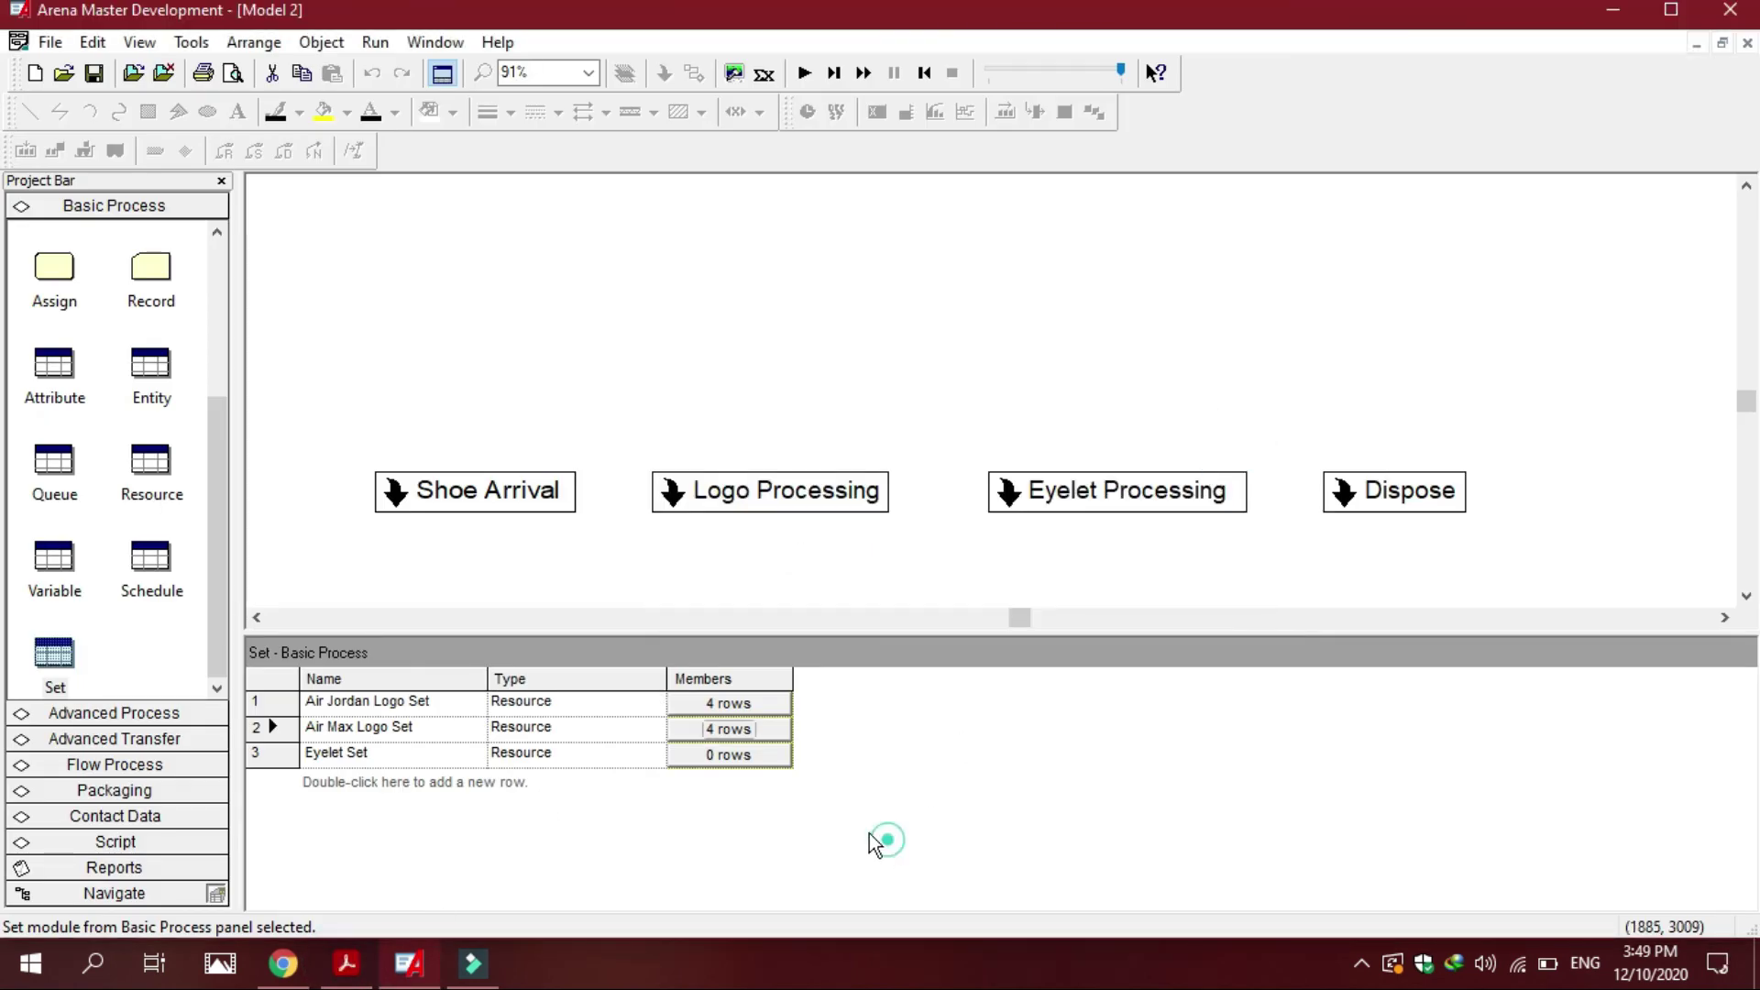
- Consult the handout and add the first worker of its second membership bullet to the Eyelet Set in Arena
click(346, 963)
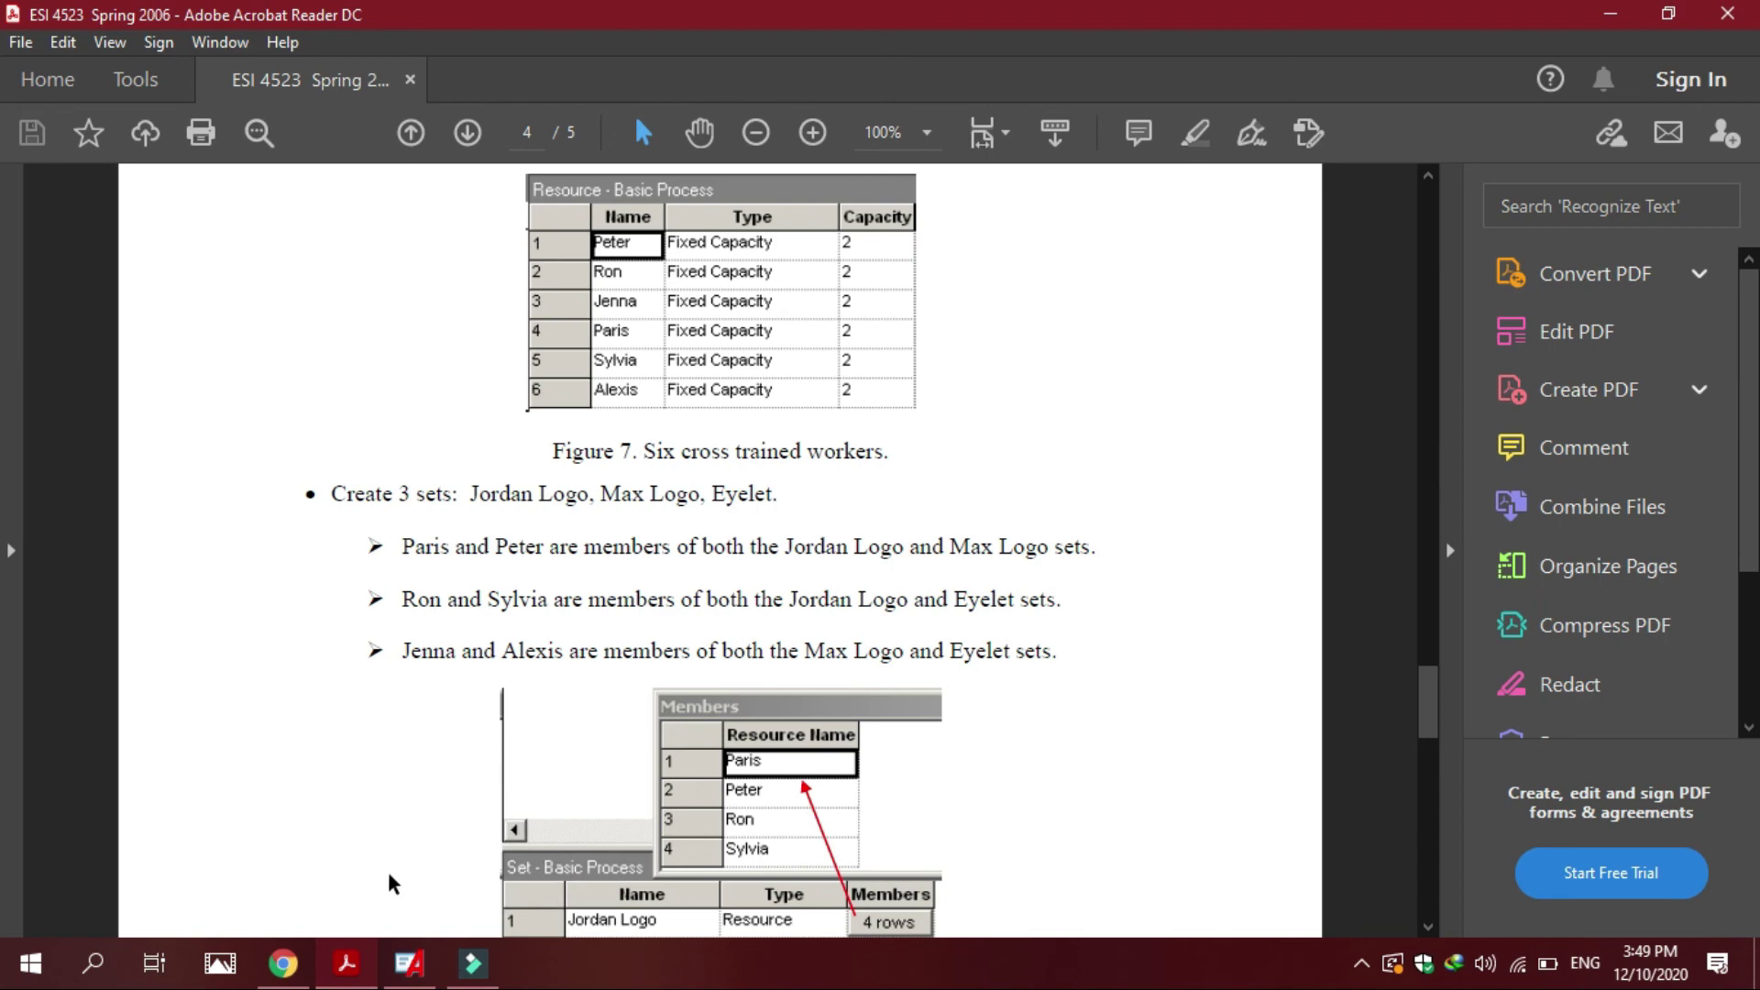
click(409, 962)
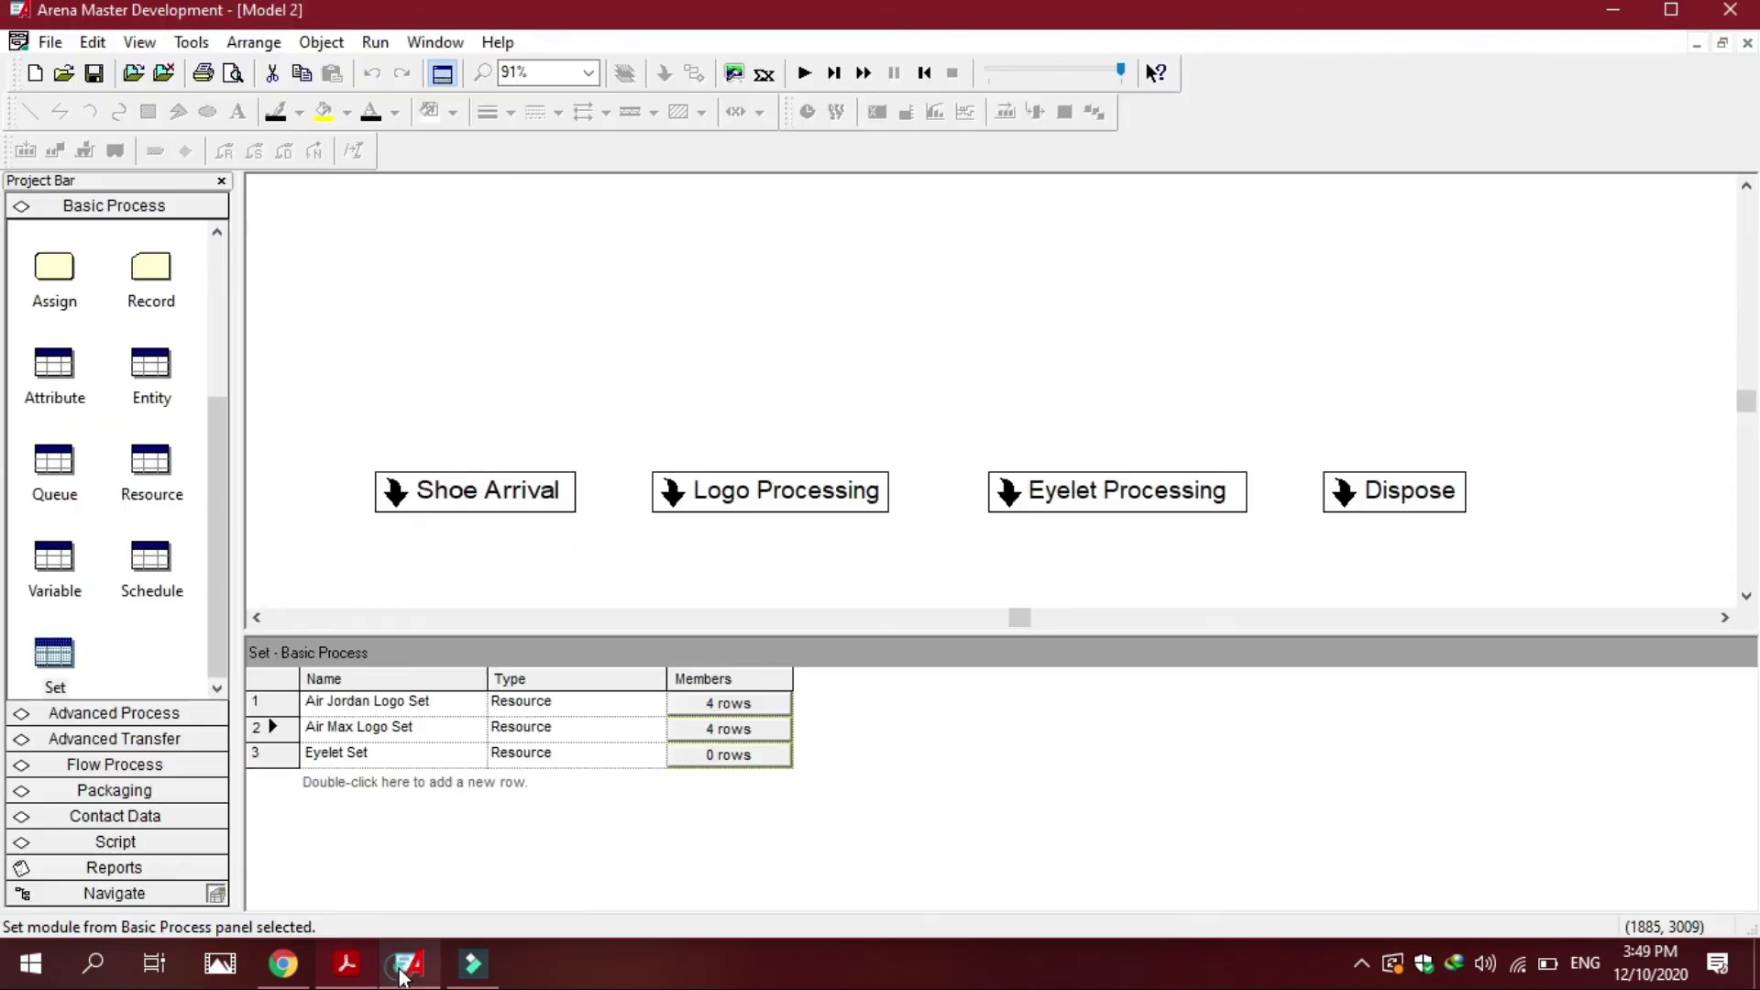
click(717, 749)
double_click(769, 667)
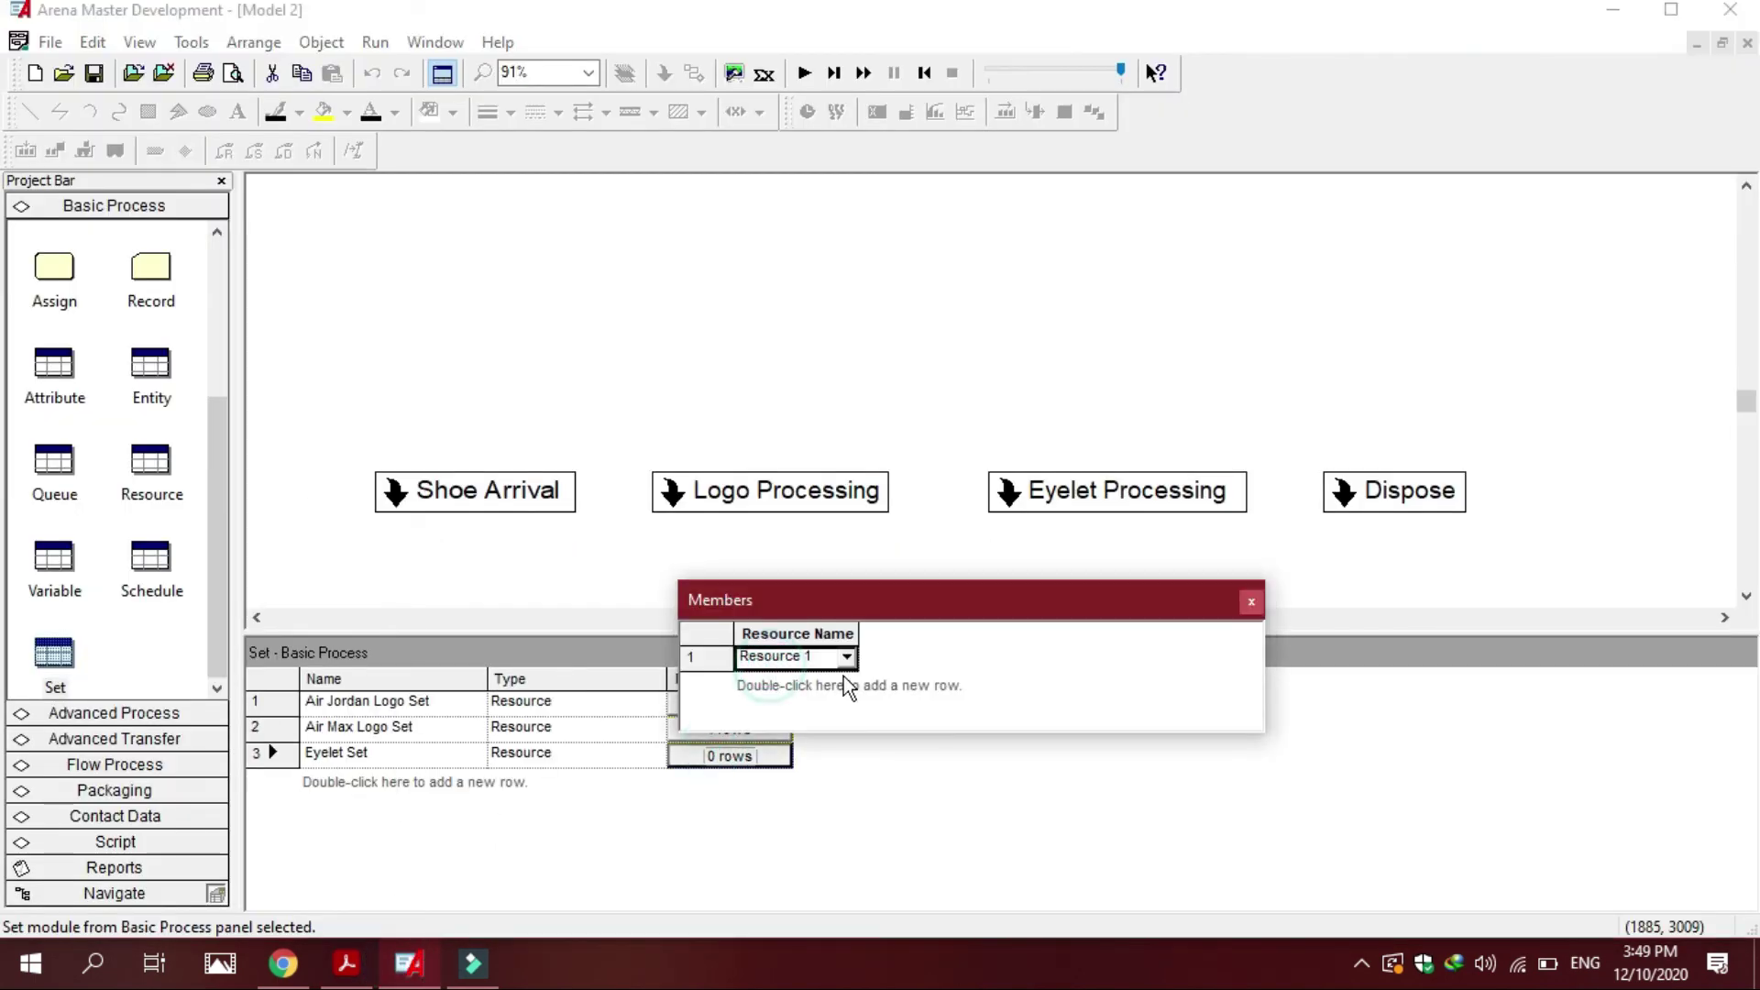
click(847, 657)
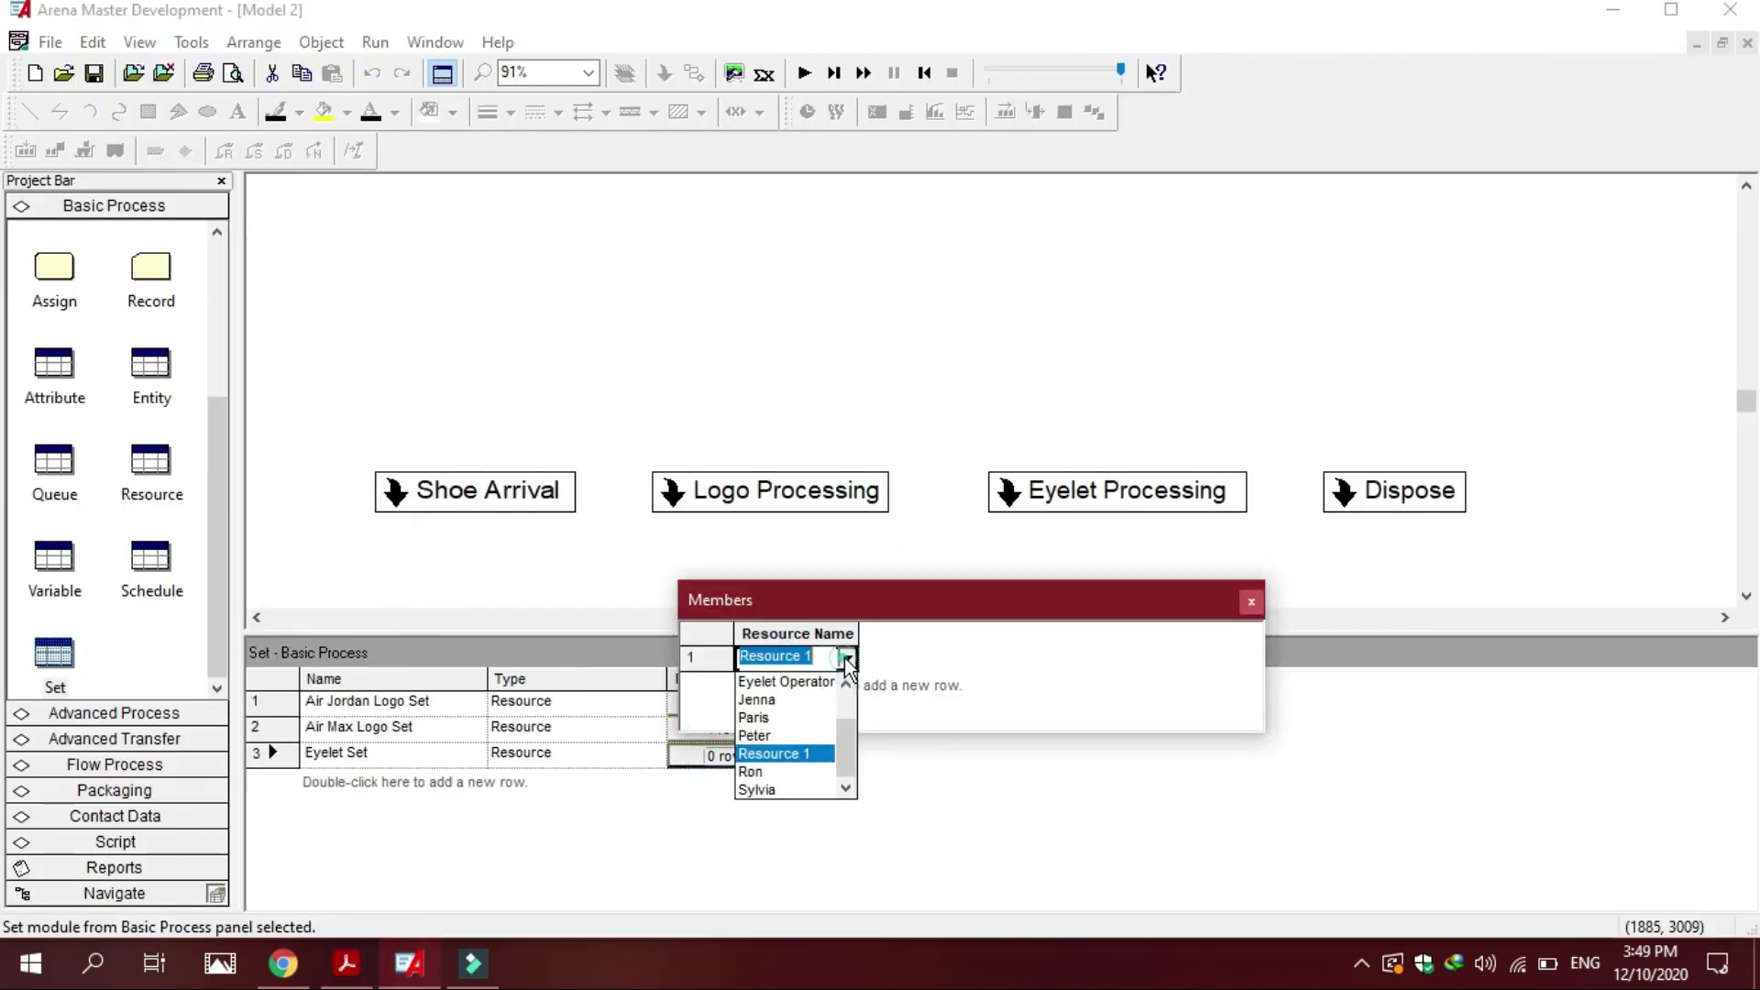
click(782, 771)
- Add a second member to the Eyelet Set, choosing the second worker in the handout's second membership bullet
double_click(884, 686)
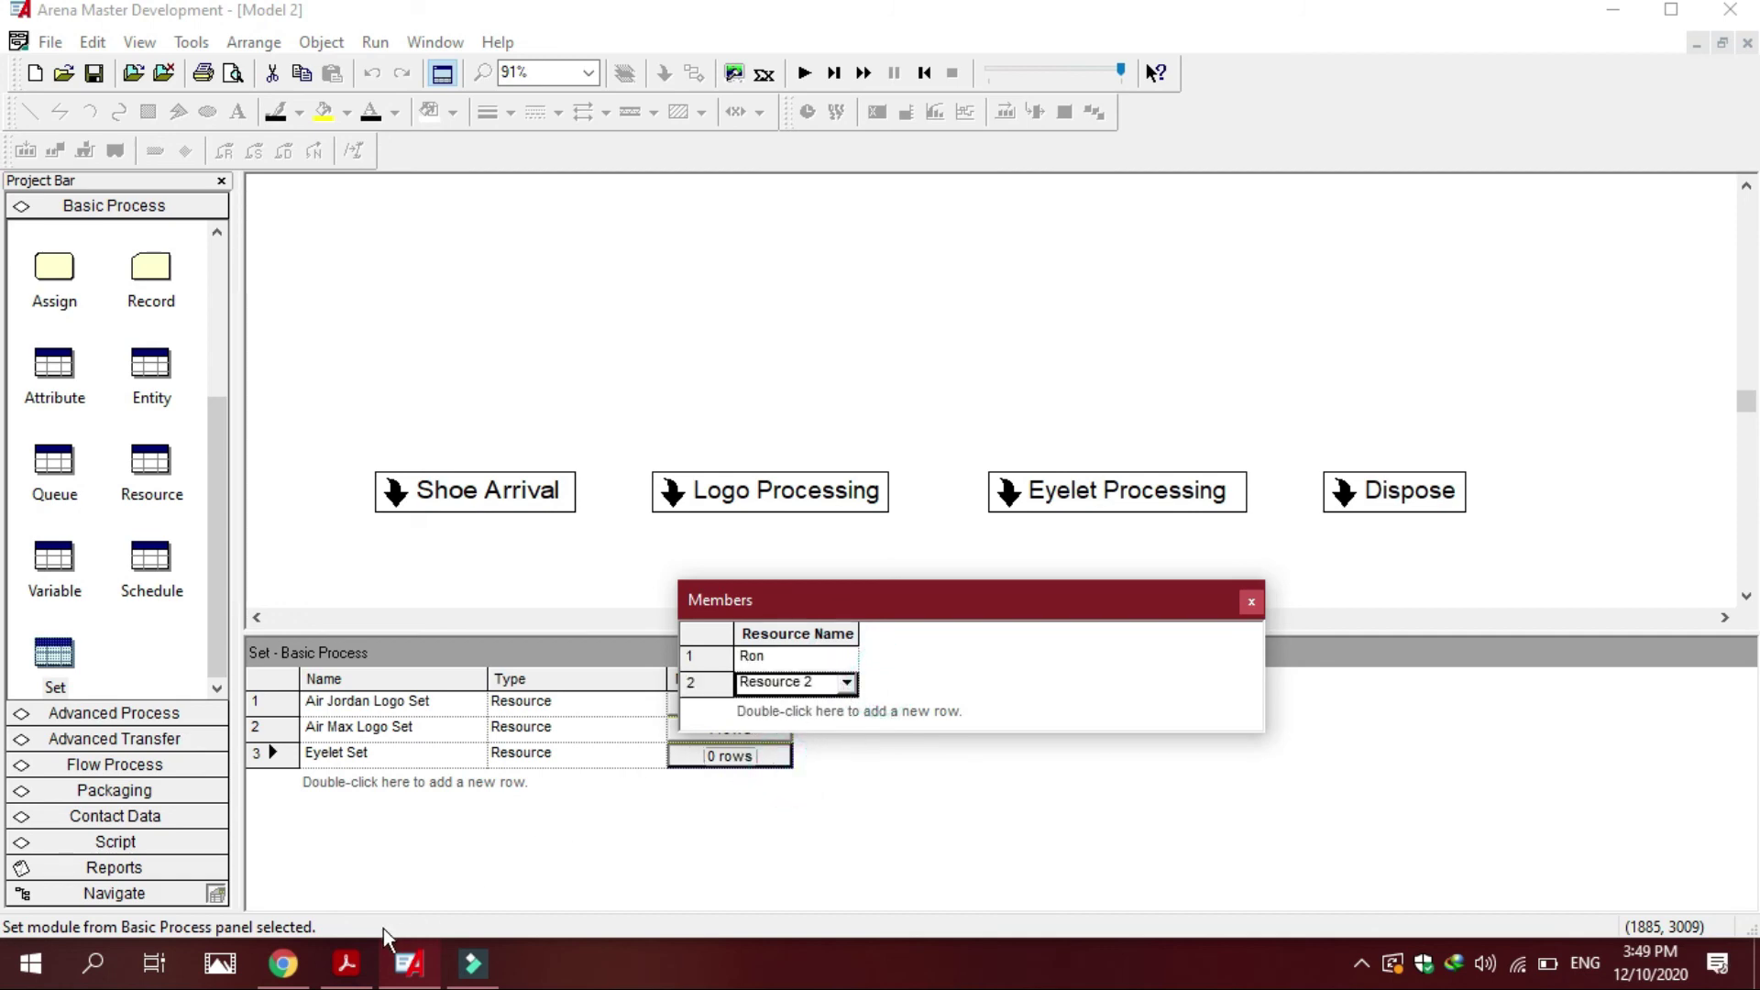
click(344, 964)
click(337, 977)
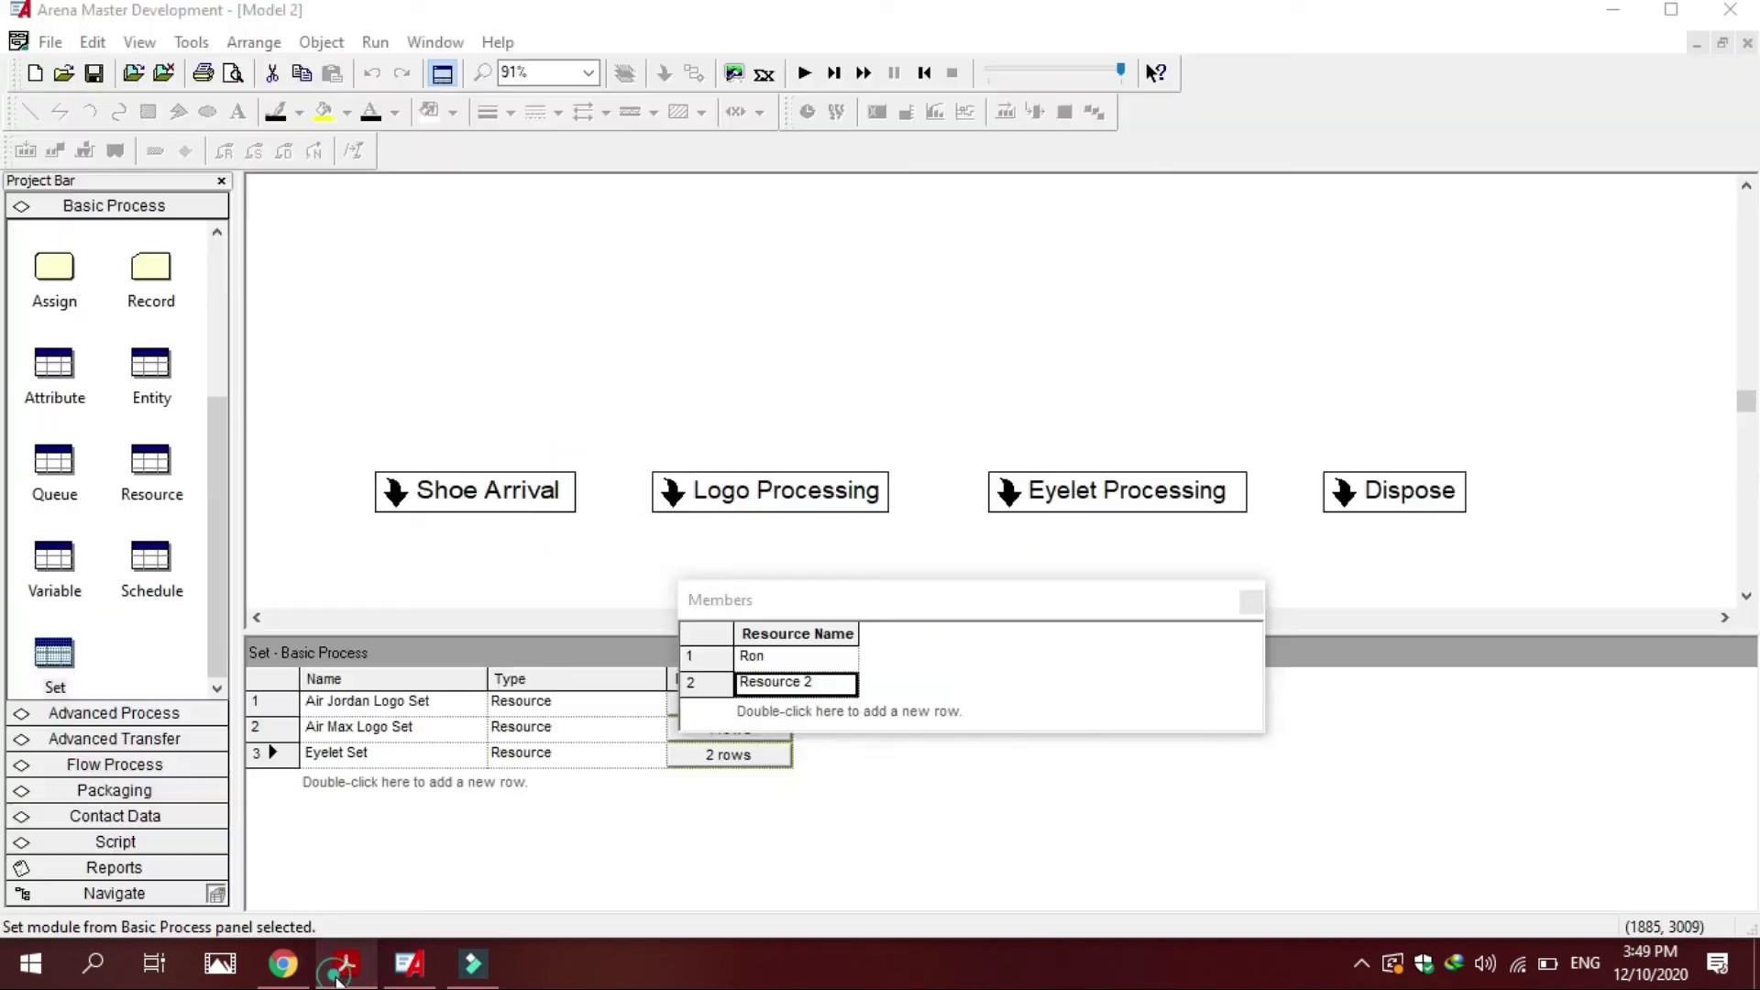
click(845, 683)
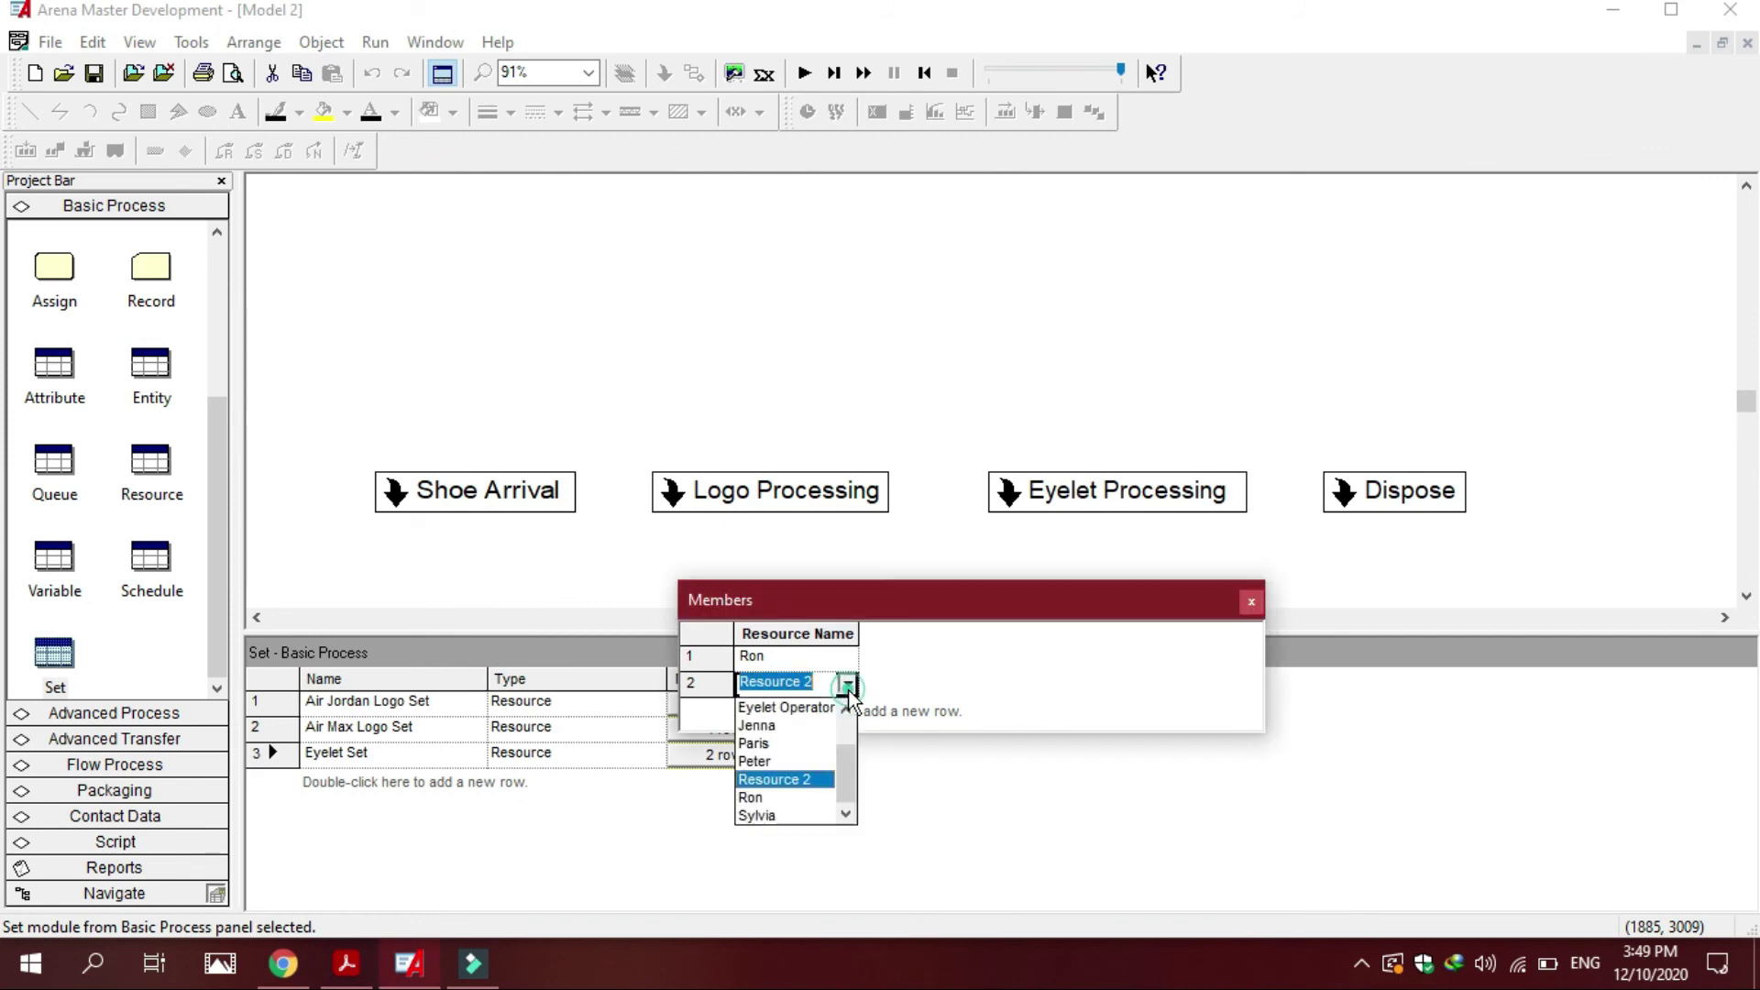
click(805, 815)
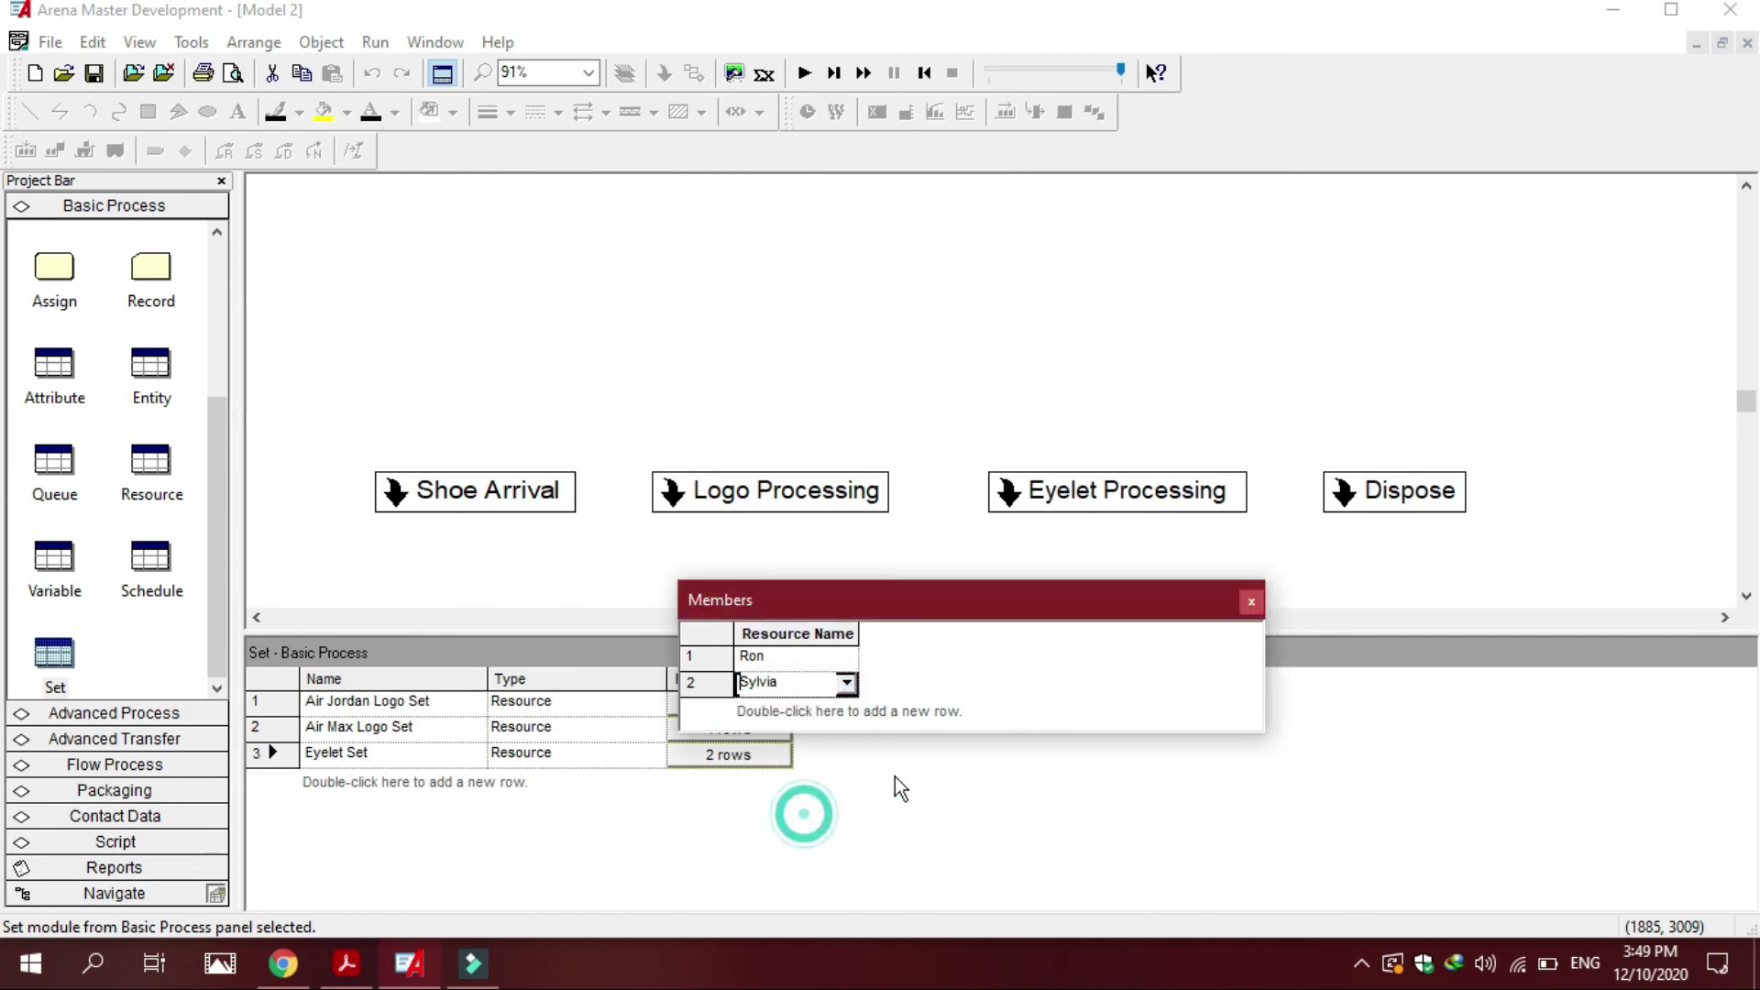
- Add a third member to the Eyelet Set, choosing the first worker in the handout's third membership bullet
click(896, 730)
double_click(907, 718)
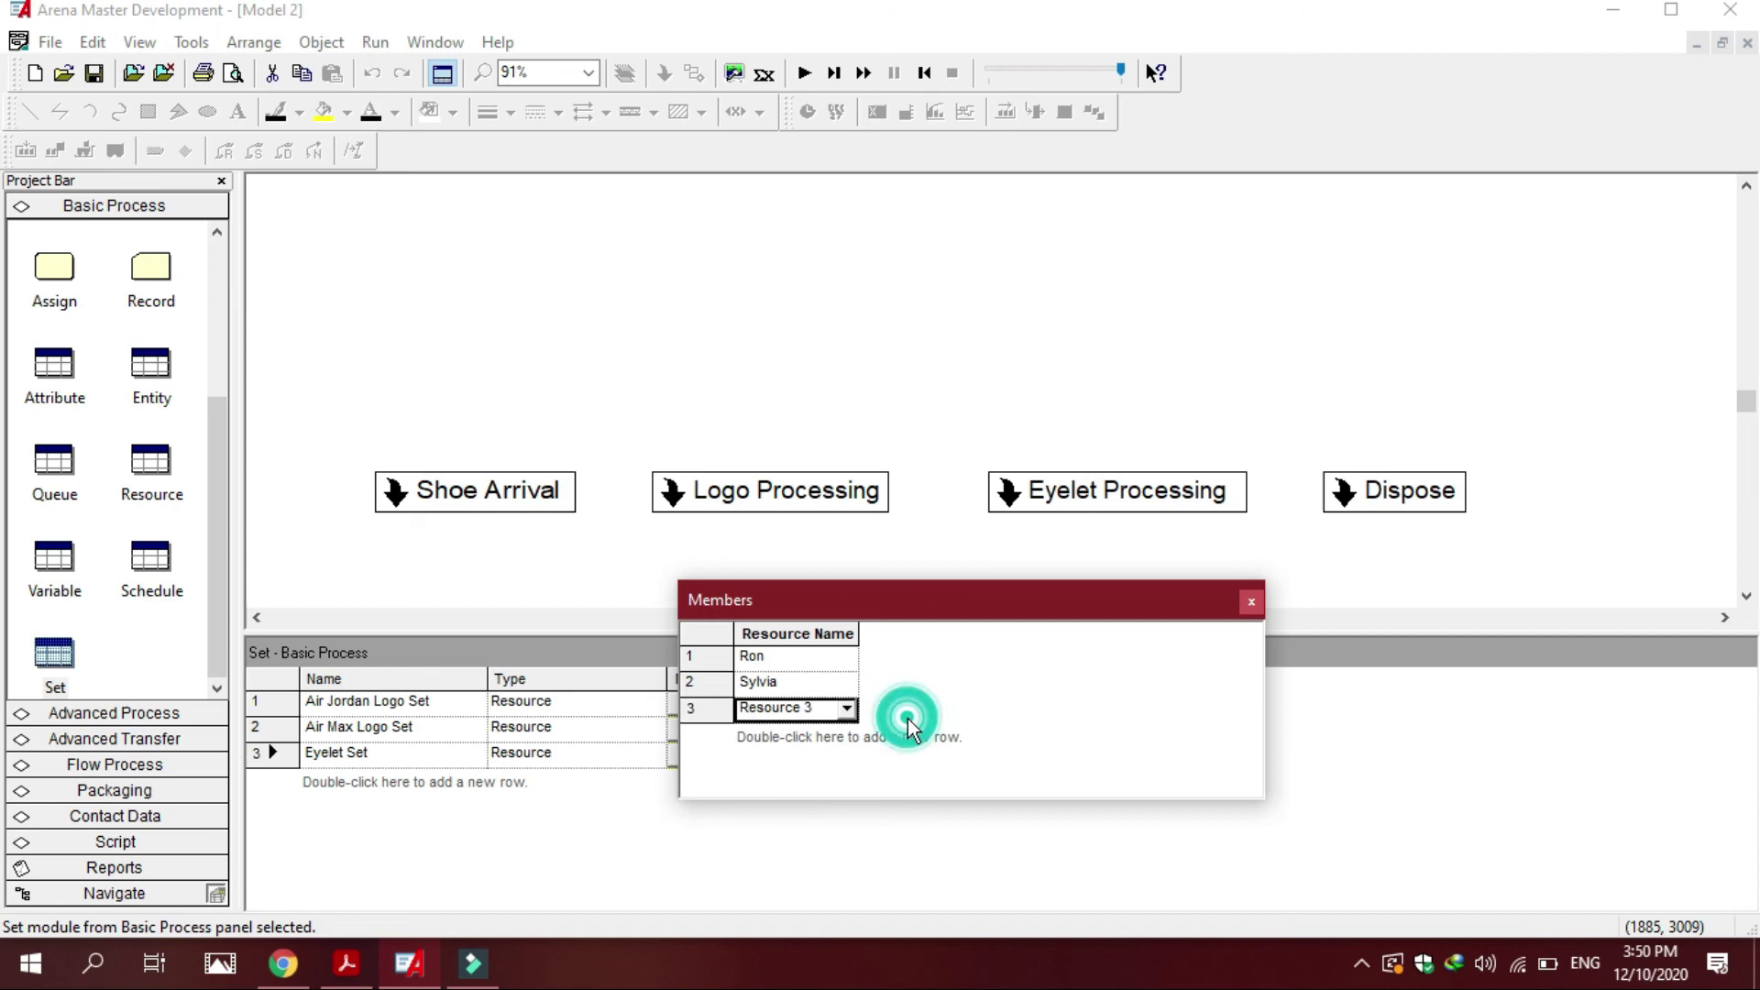
click(348, 965)
click(351, 969)
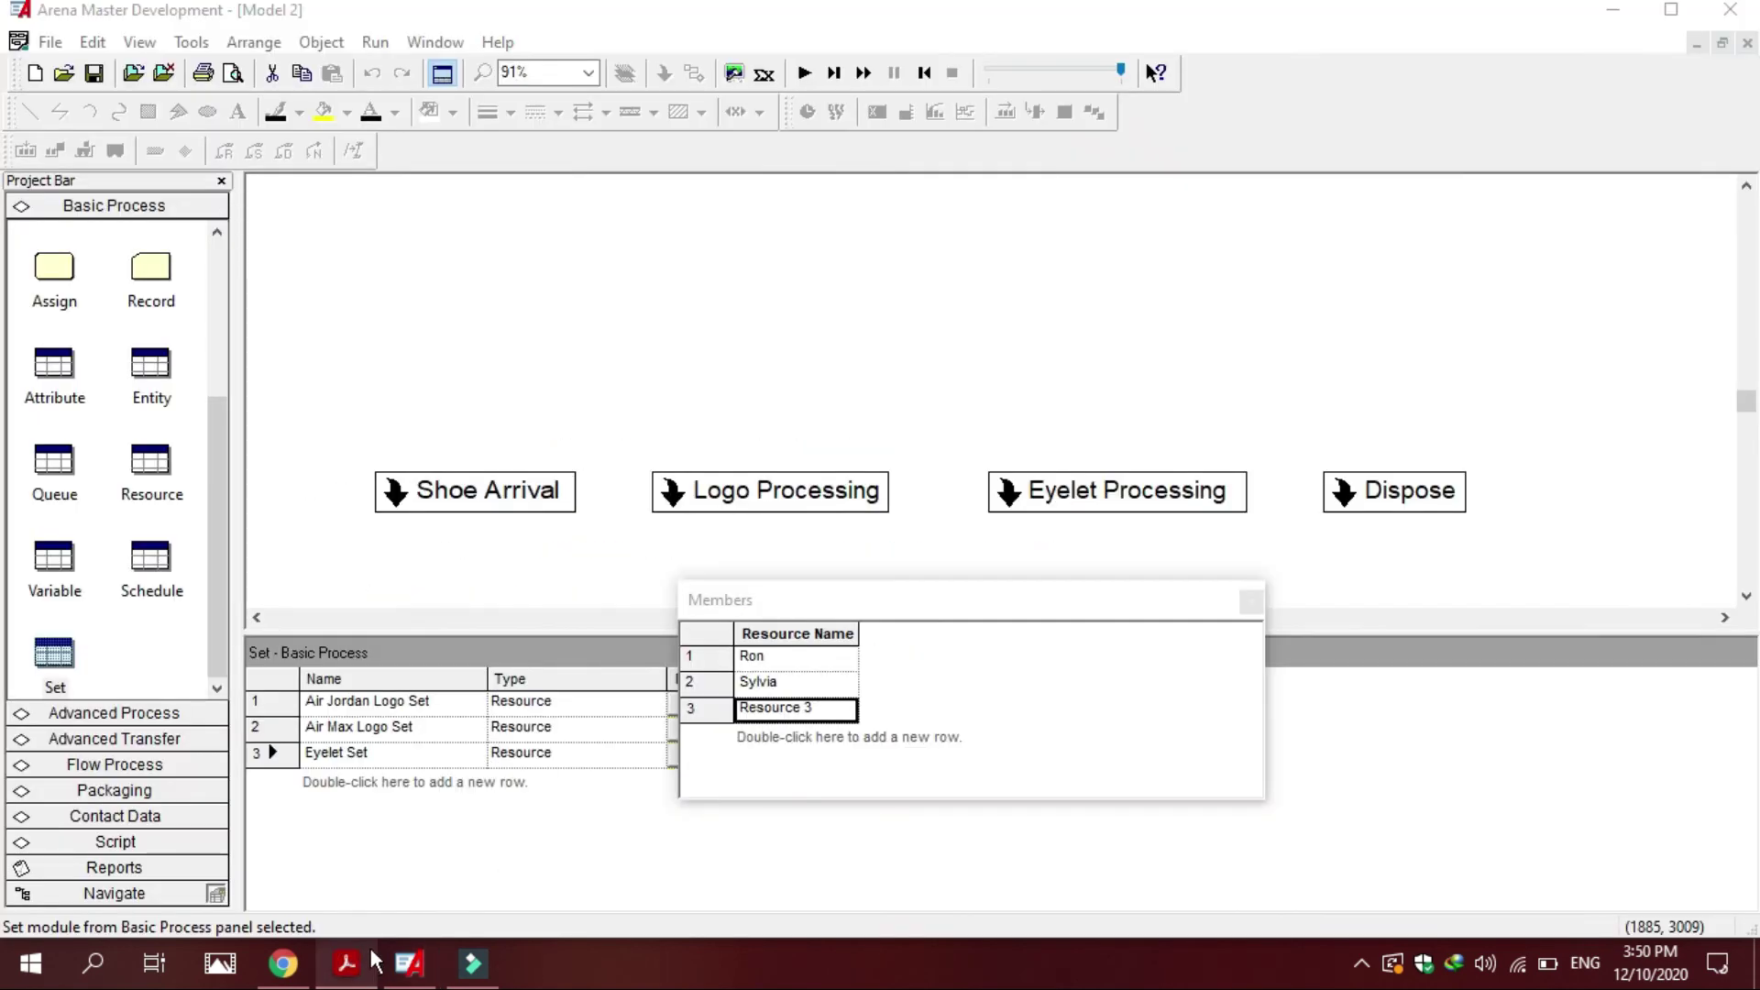
click(839, 709)
click(843, 709)
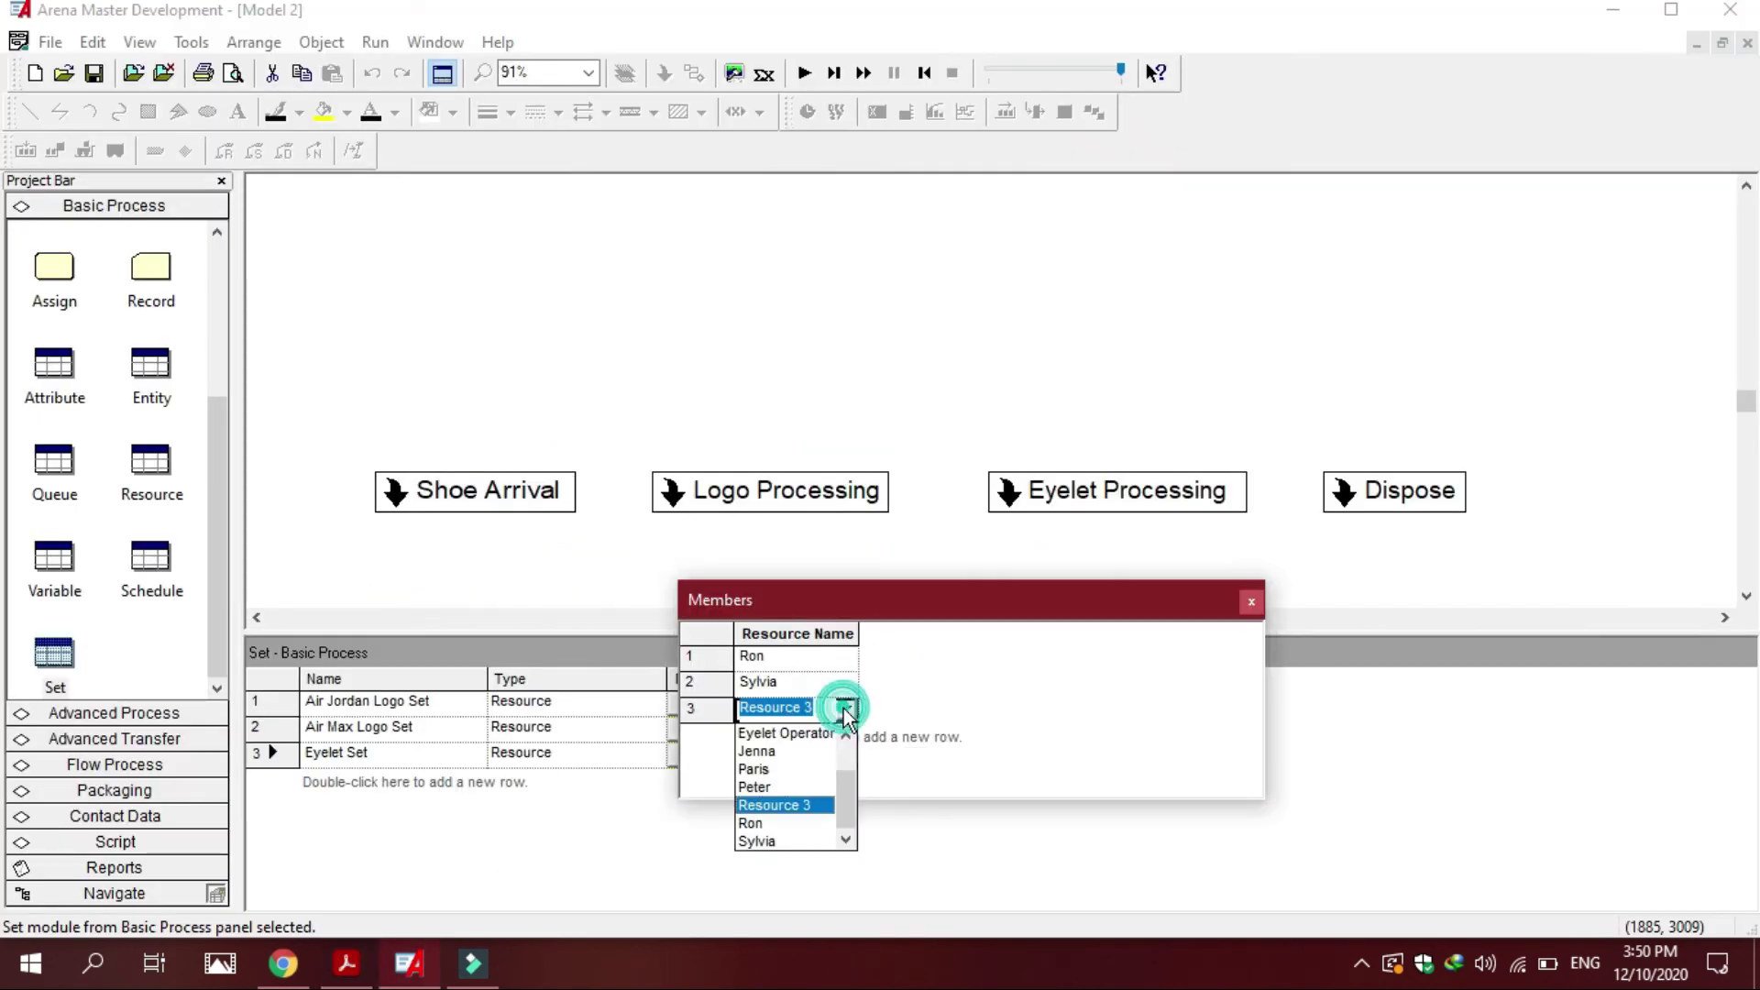
click(841, 753)
- Add a fourth member to the Eyelet Set, choosing the second worker in the handout's third membership bullet, and close the members list
double_click(836, 739)
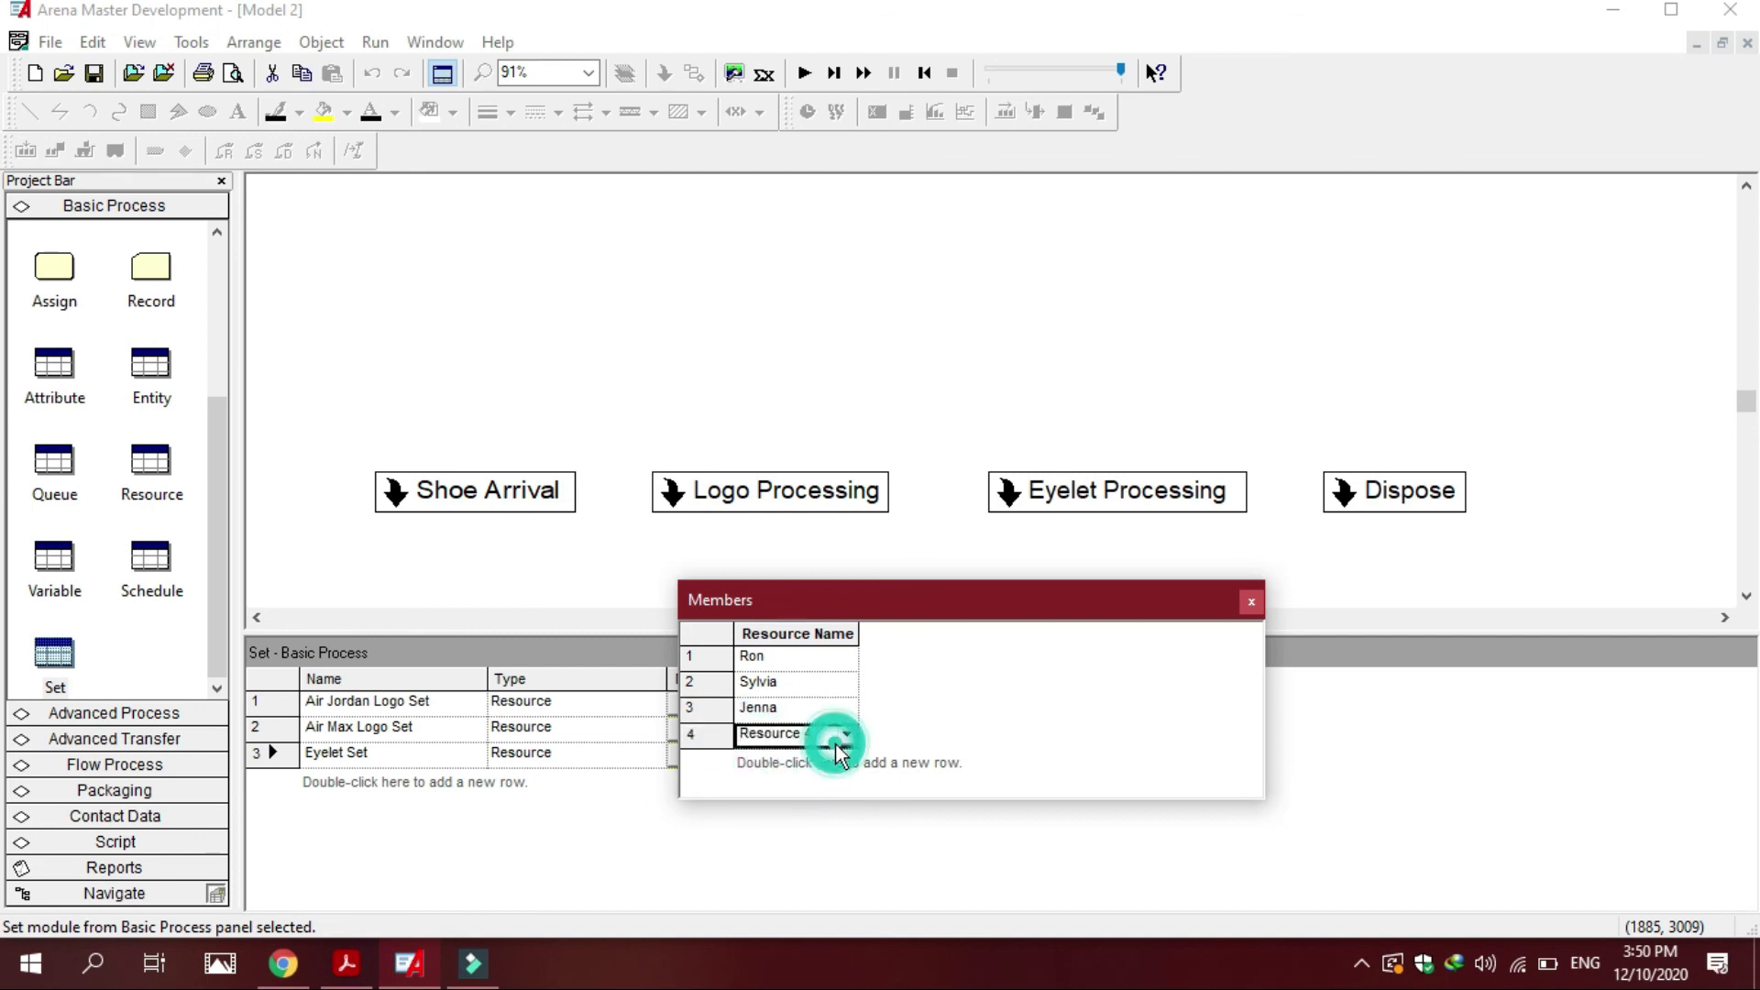
click(837, 734)
click(844, 734)
scroll(843, 805, up, 3)
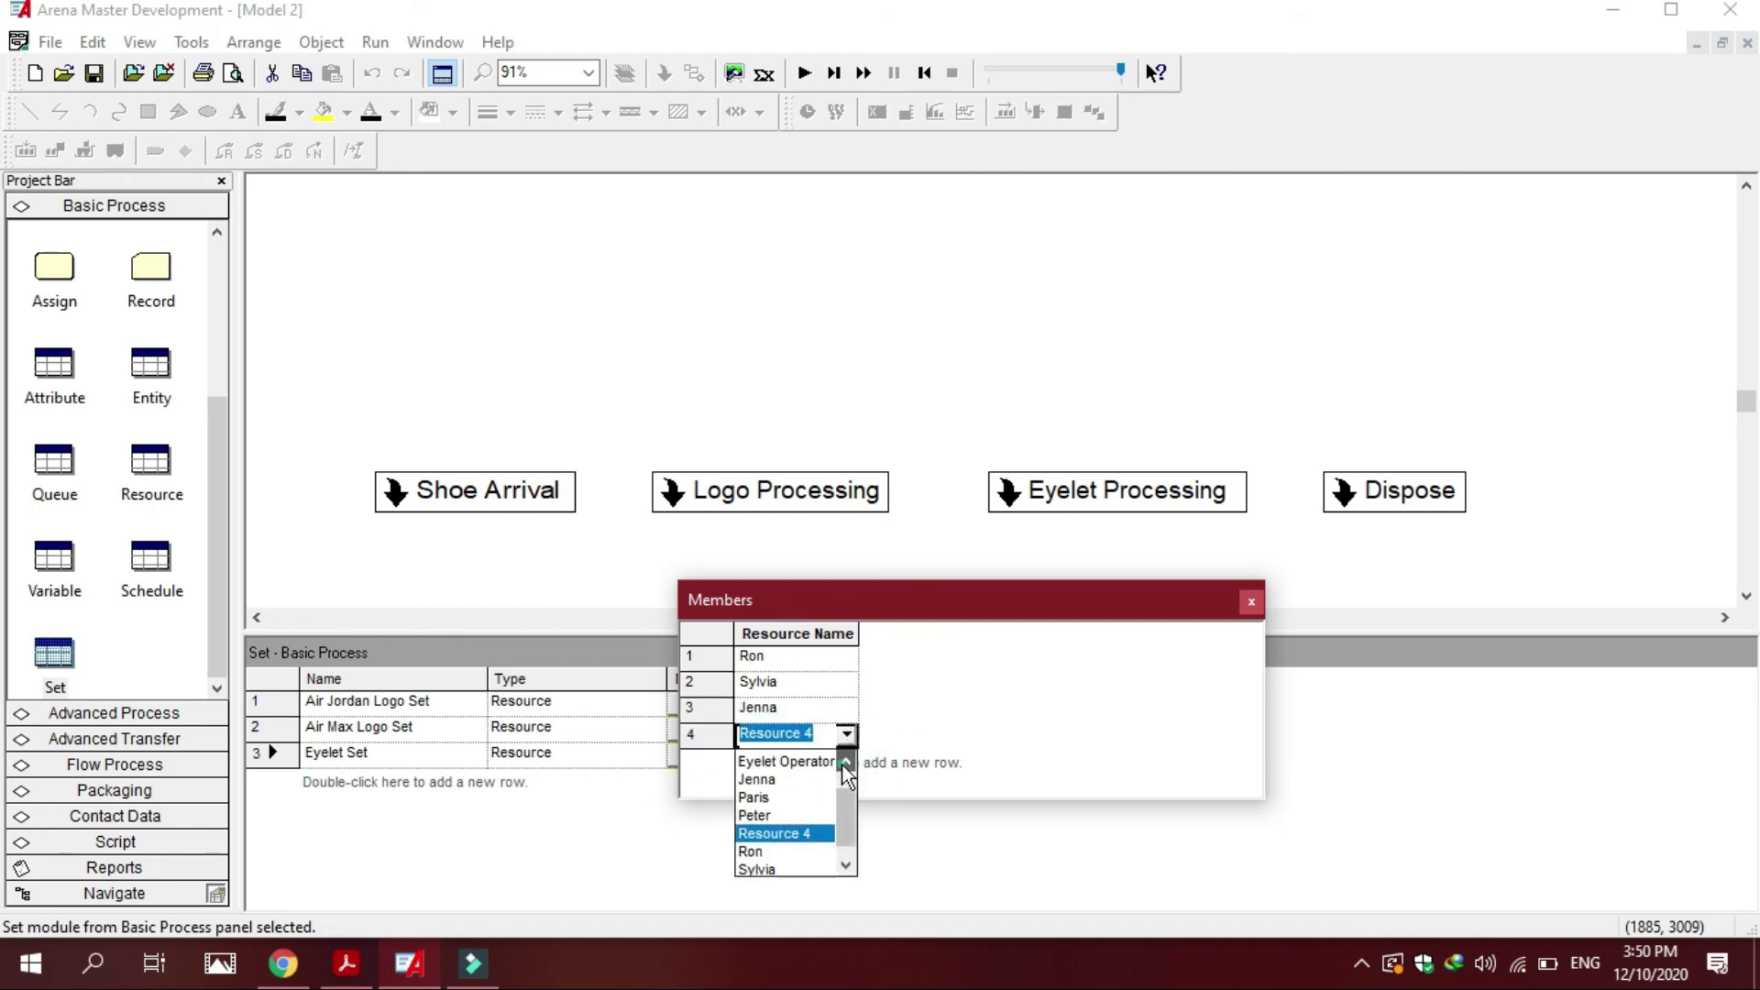
click(768, 779)
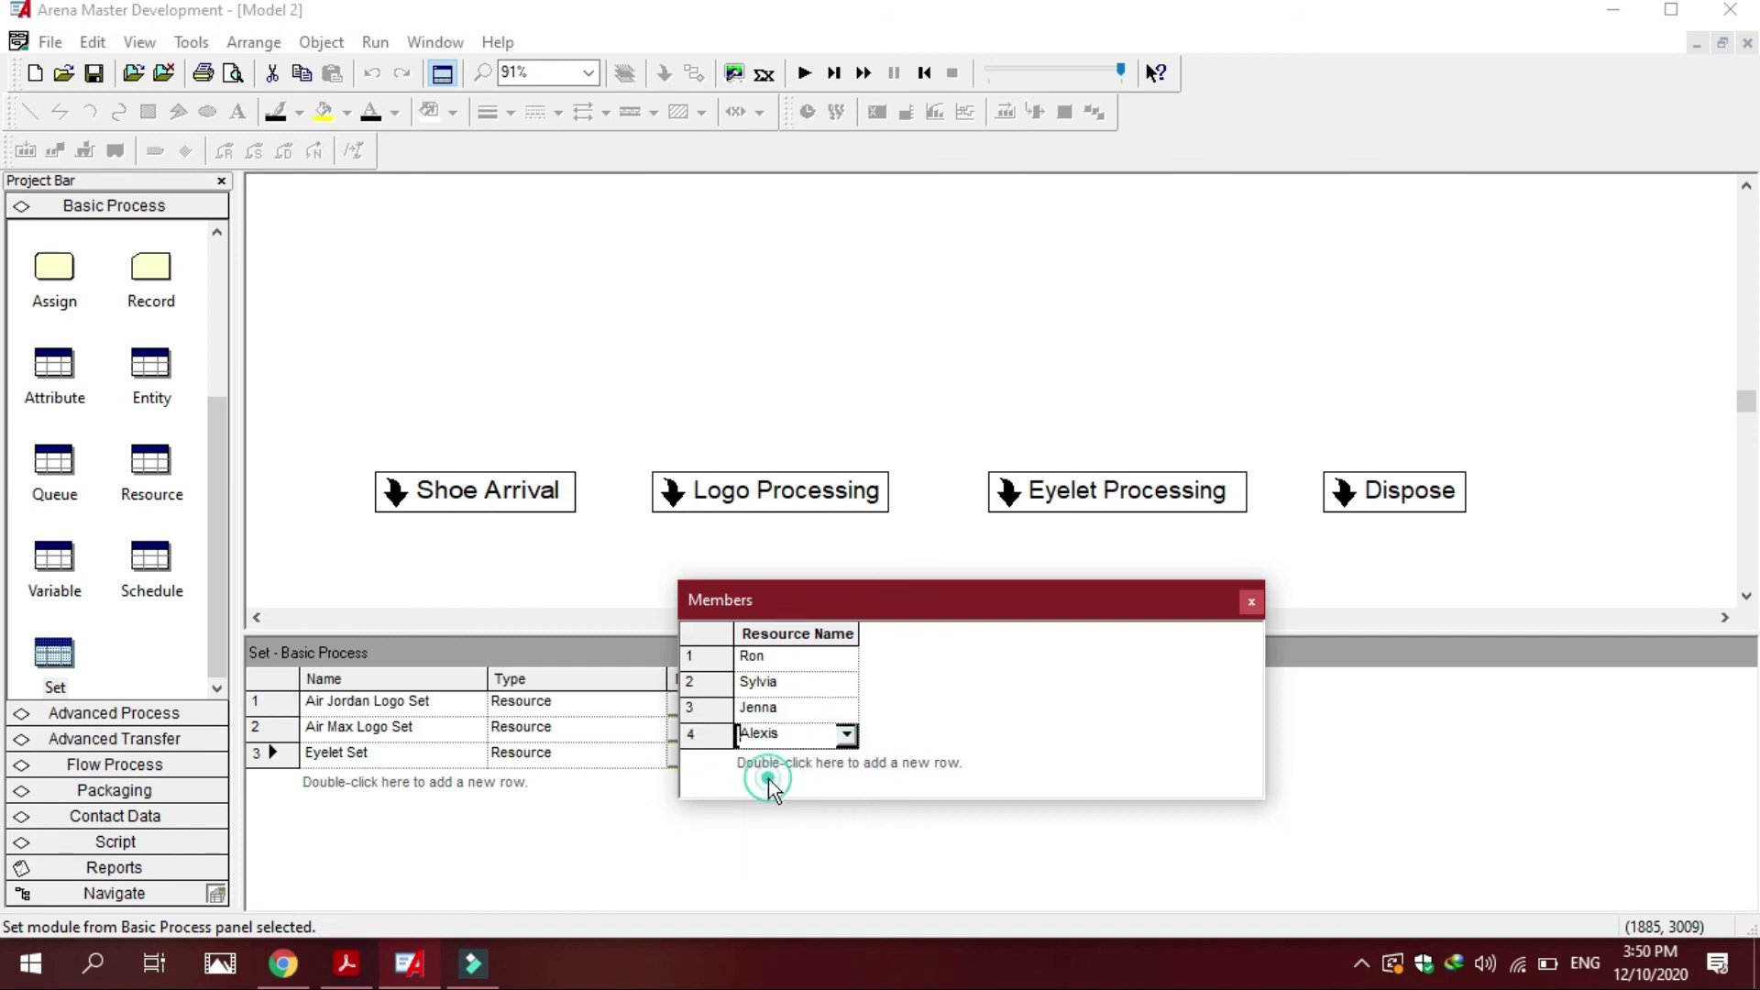
click(994, 736)
click(1250, 597)
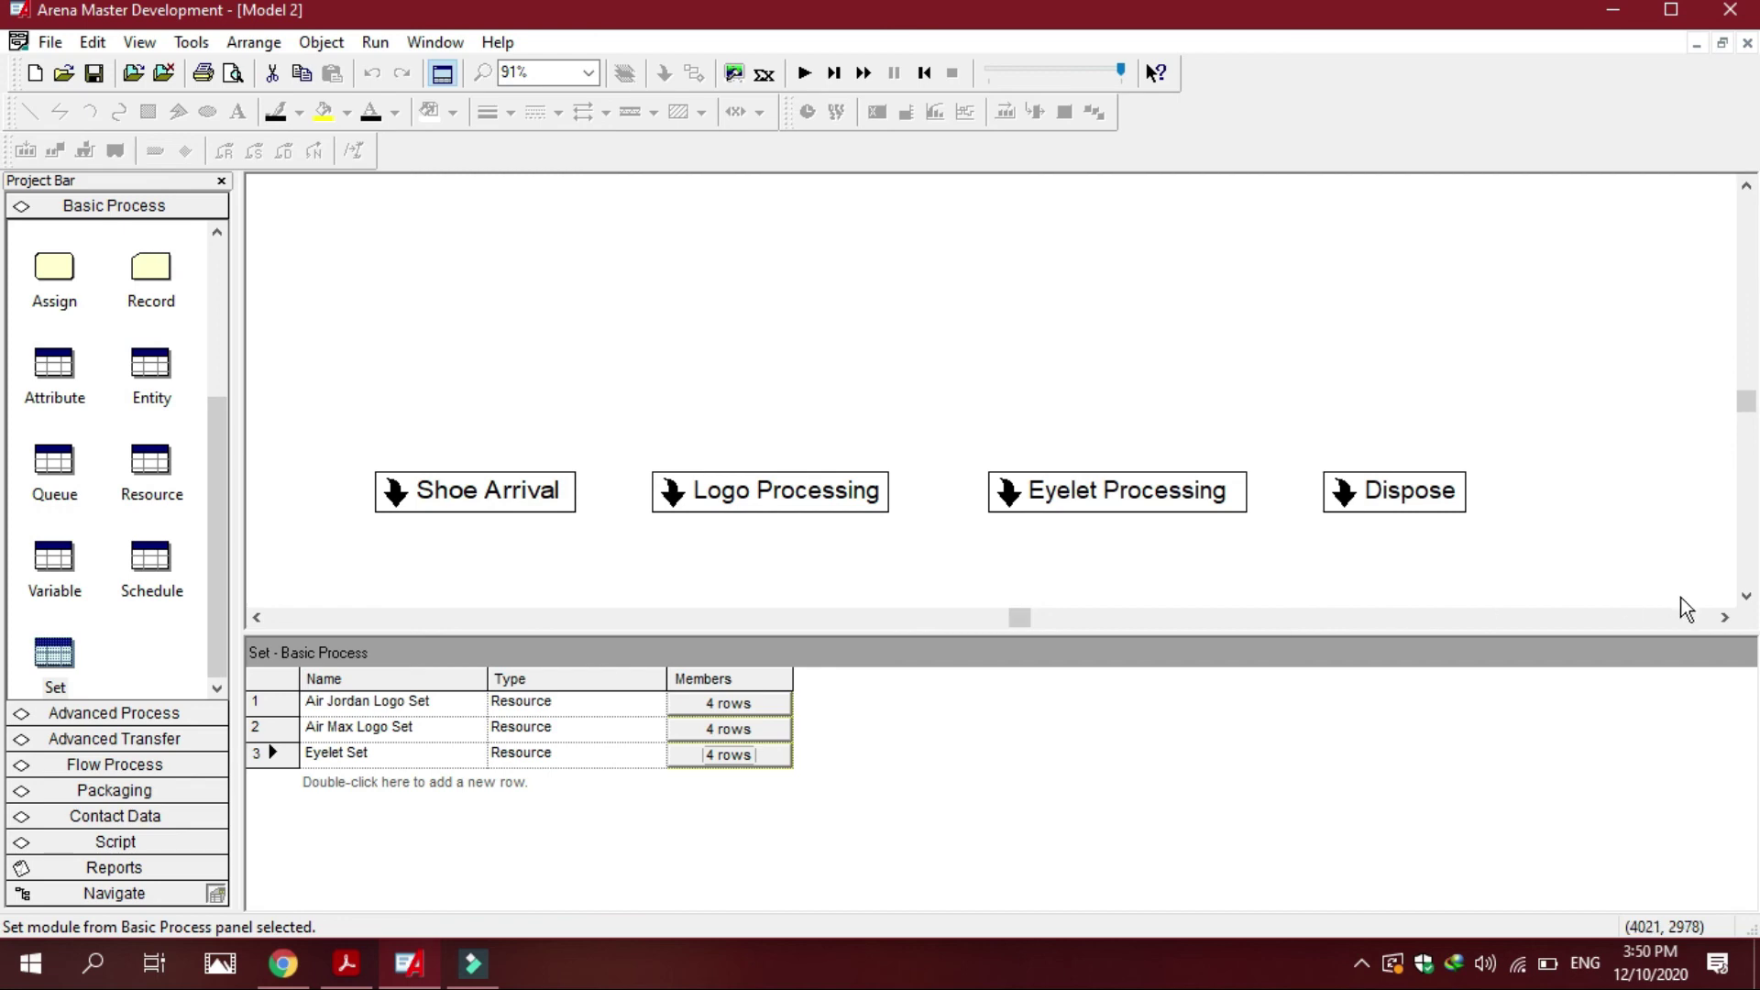
- Open the Logo Processing submodel at the Air Jordan and Air Max logo process modules
click(1745, 595)
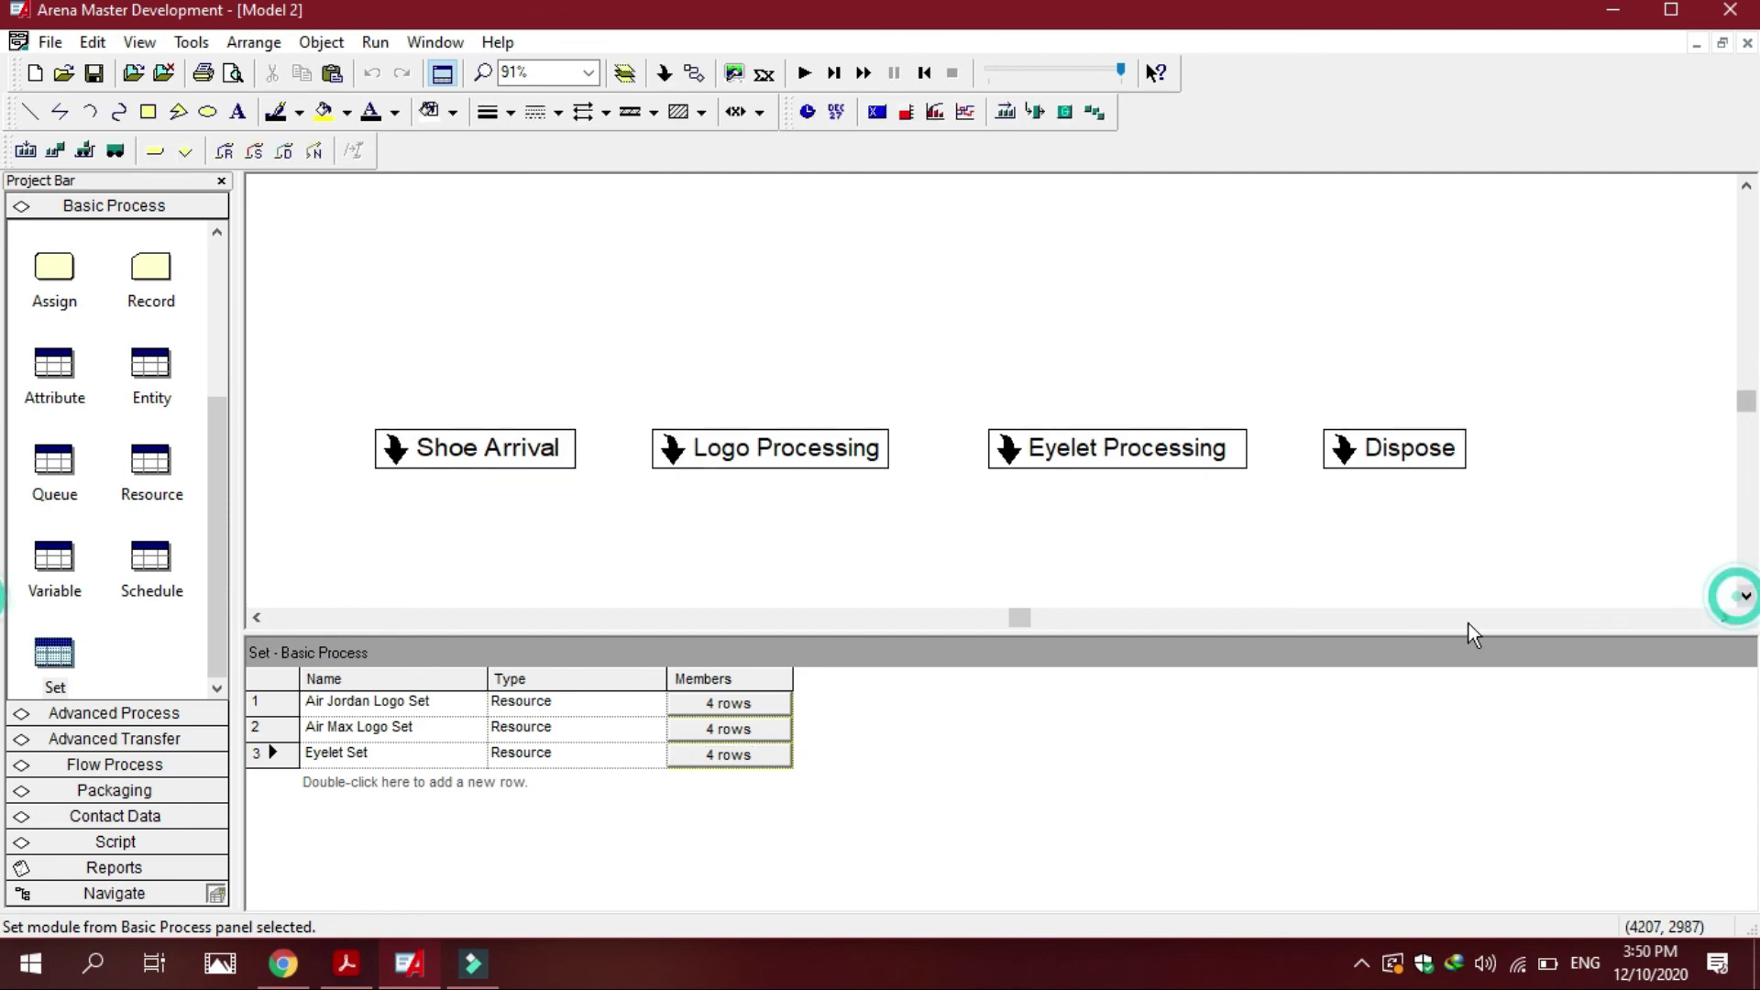
double_click(796, 447)
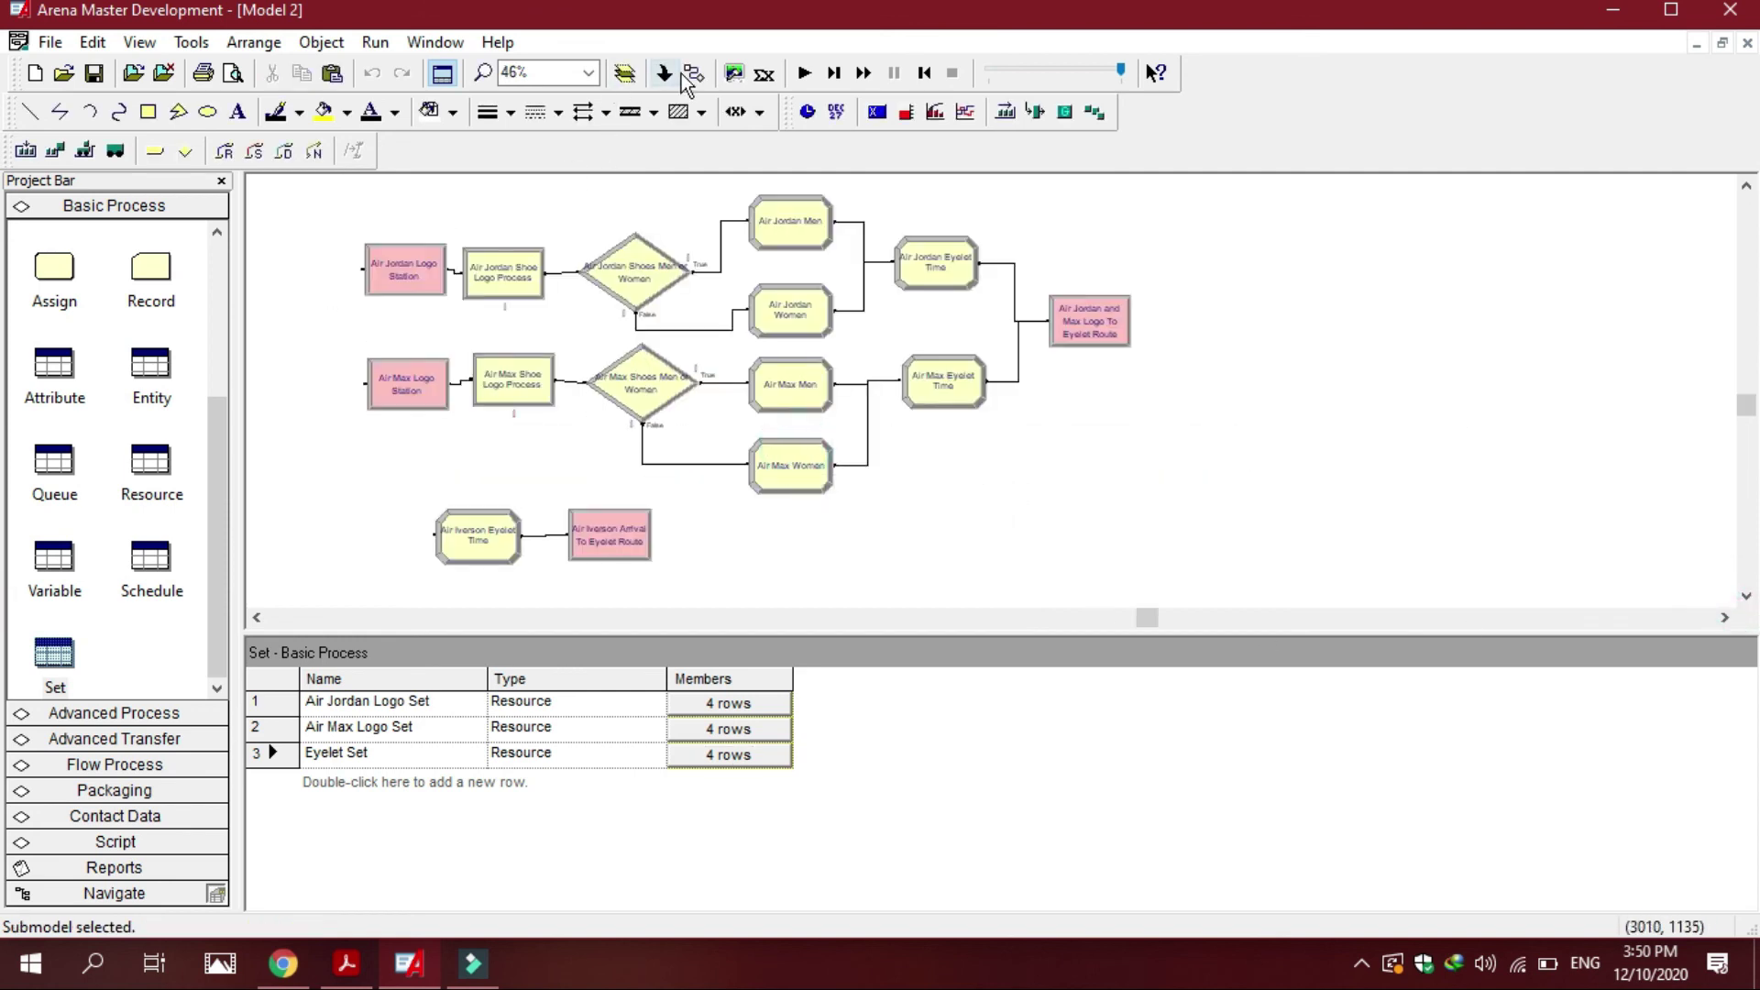
click(483, 73)
drag(329, 214, 1139, 585)
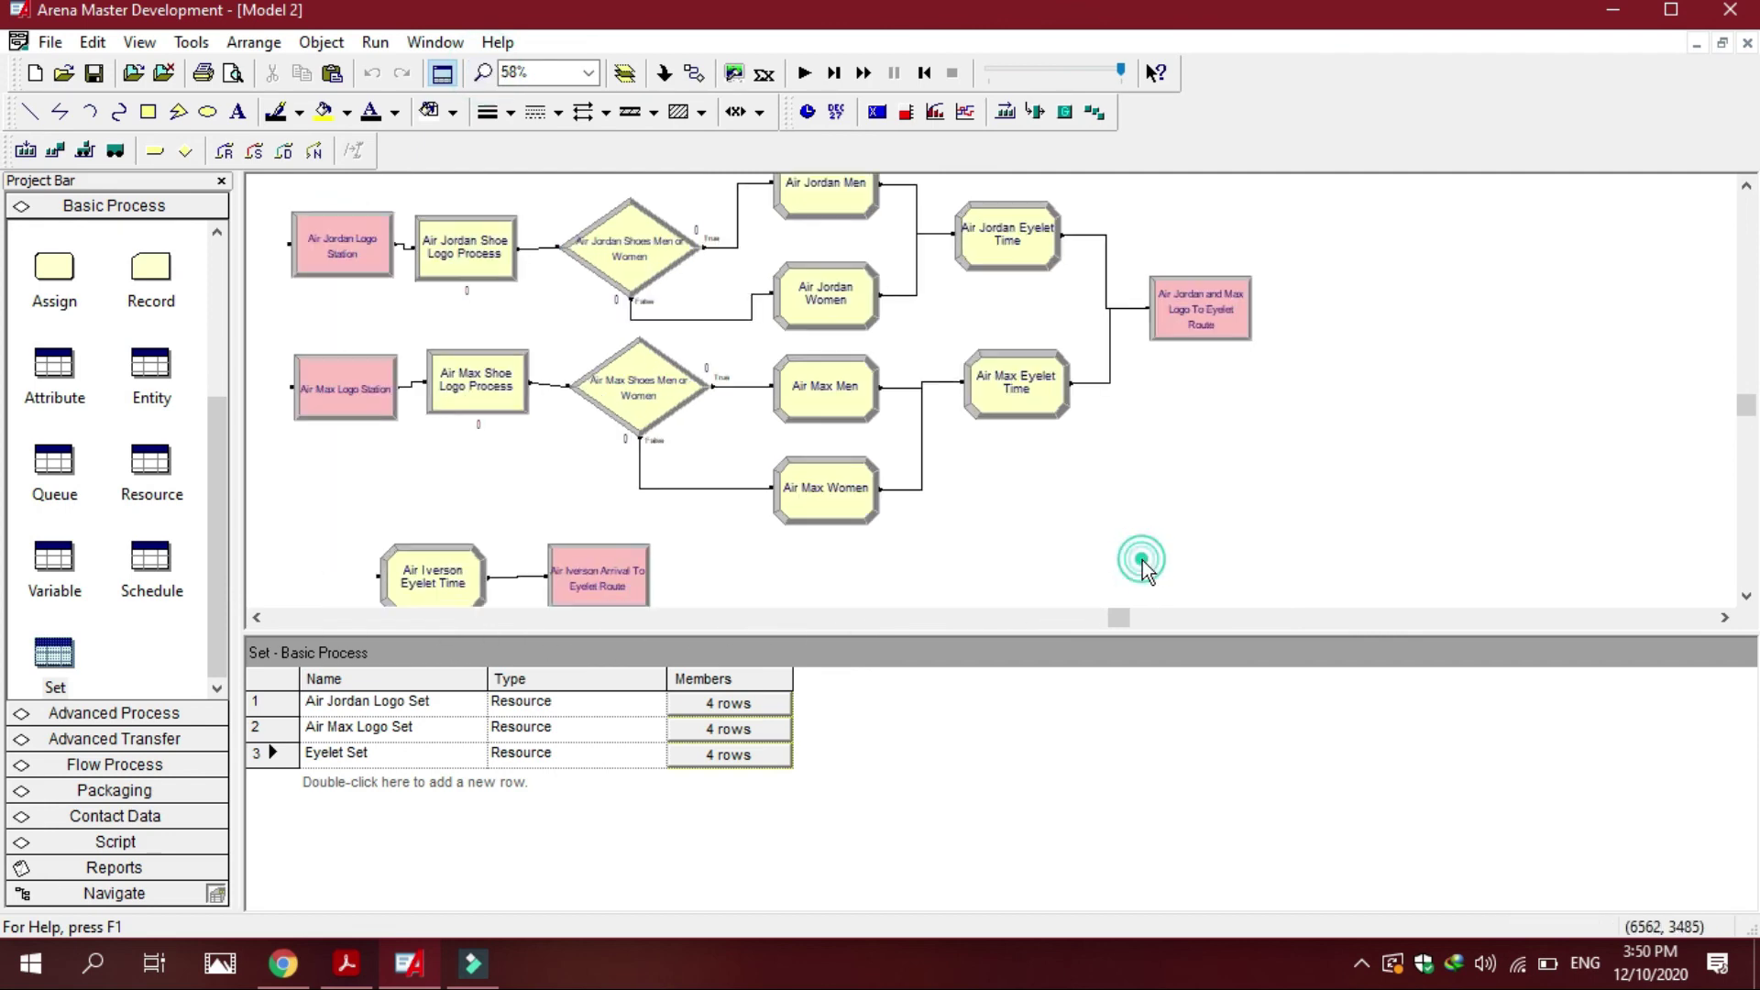
click(260, 616)
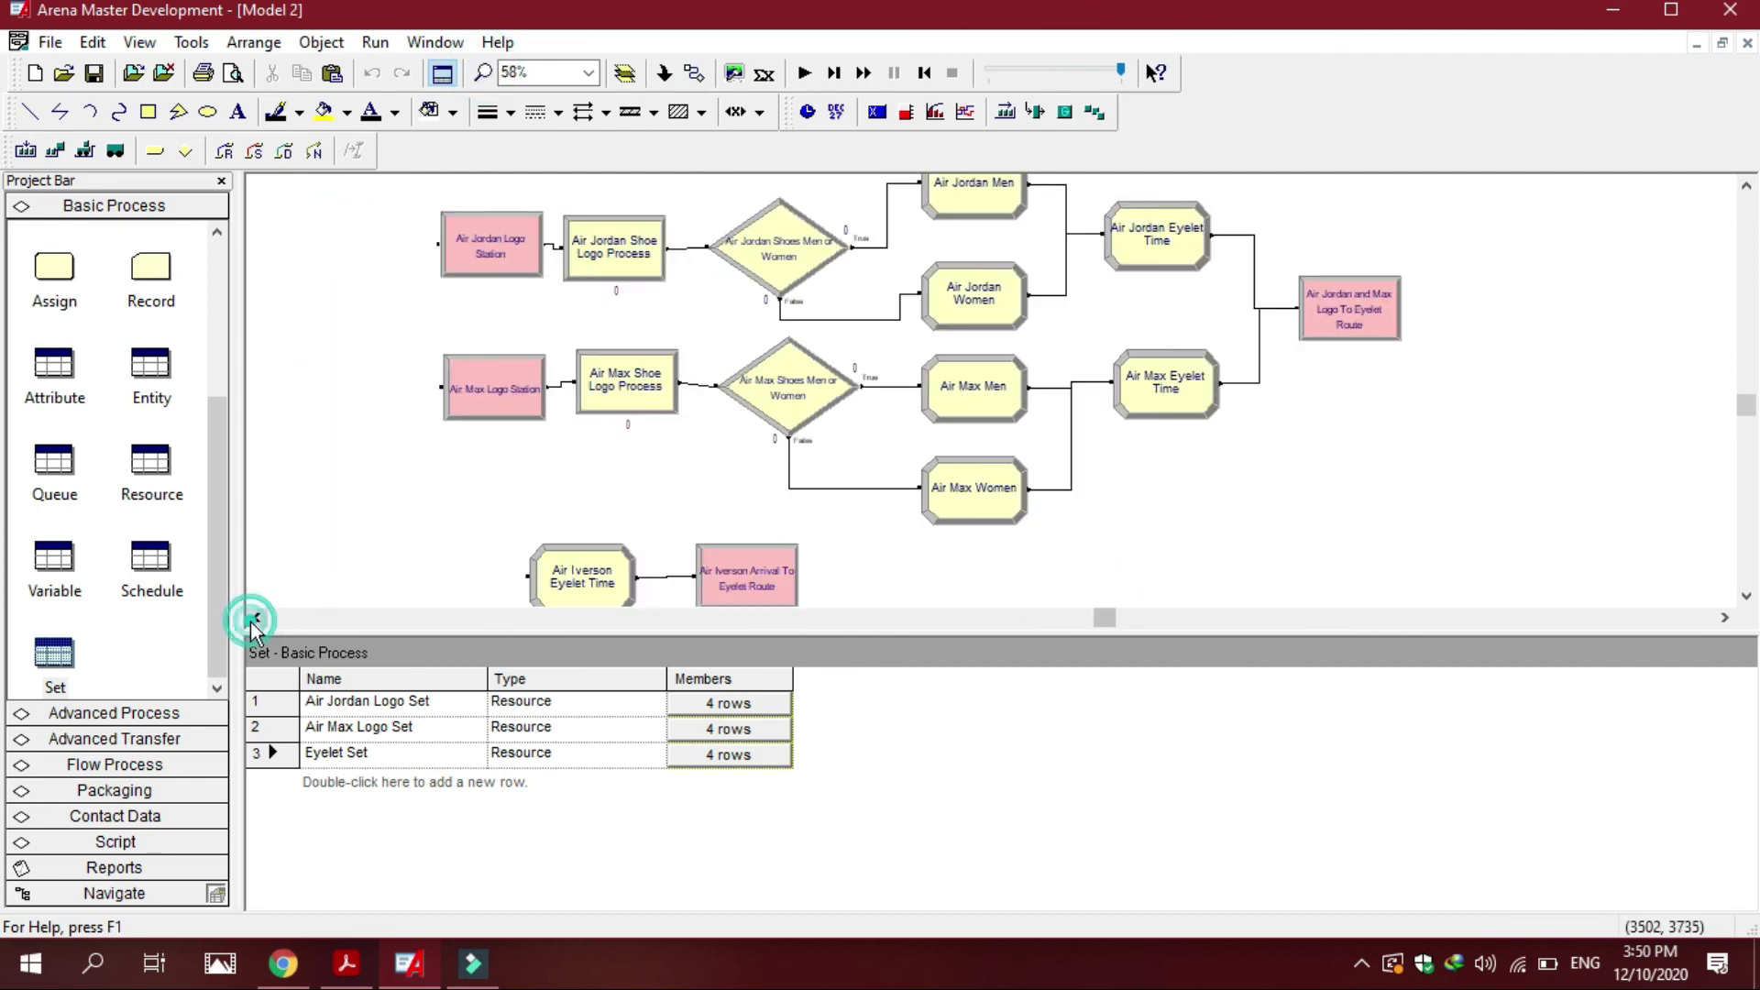
- Try to switch the Air Jordan Shoe Logo Process's resource to type Set, using the Air Jordan Logo Set
double_click(620, 253)
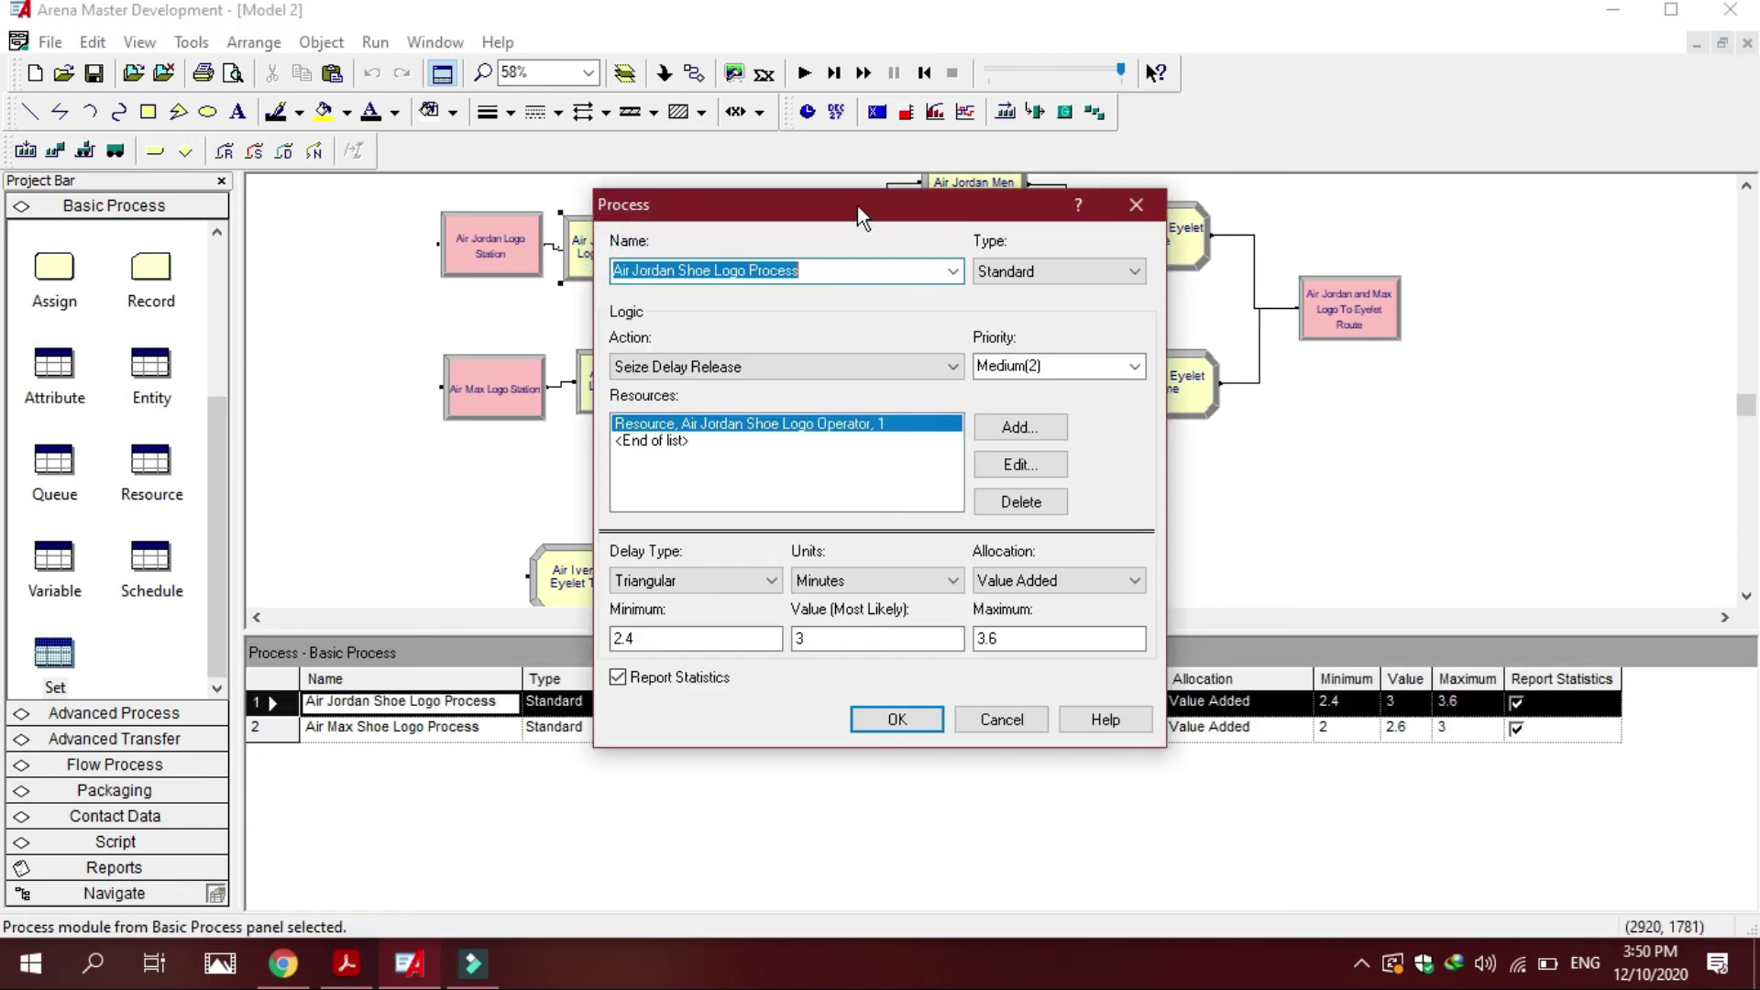
drag(949, 199, 856, 176)
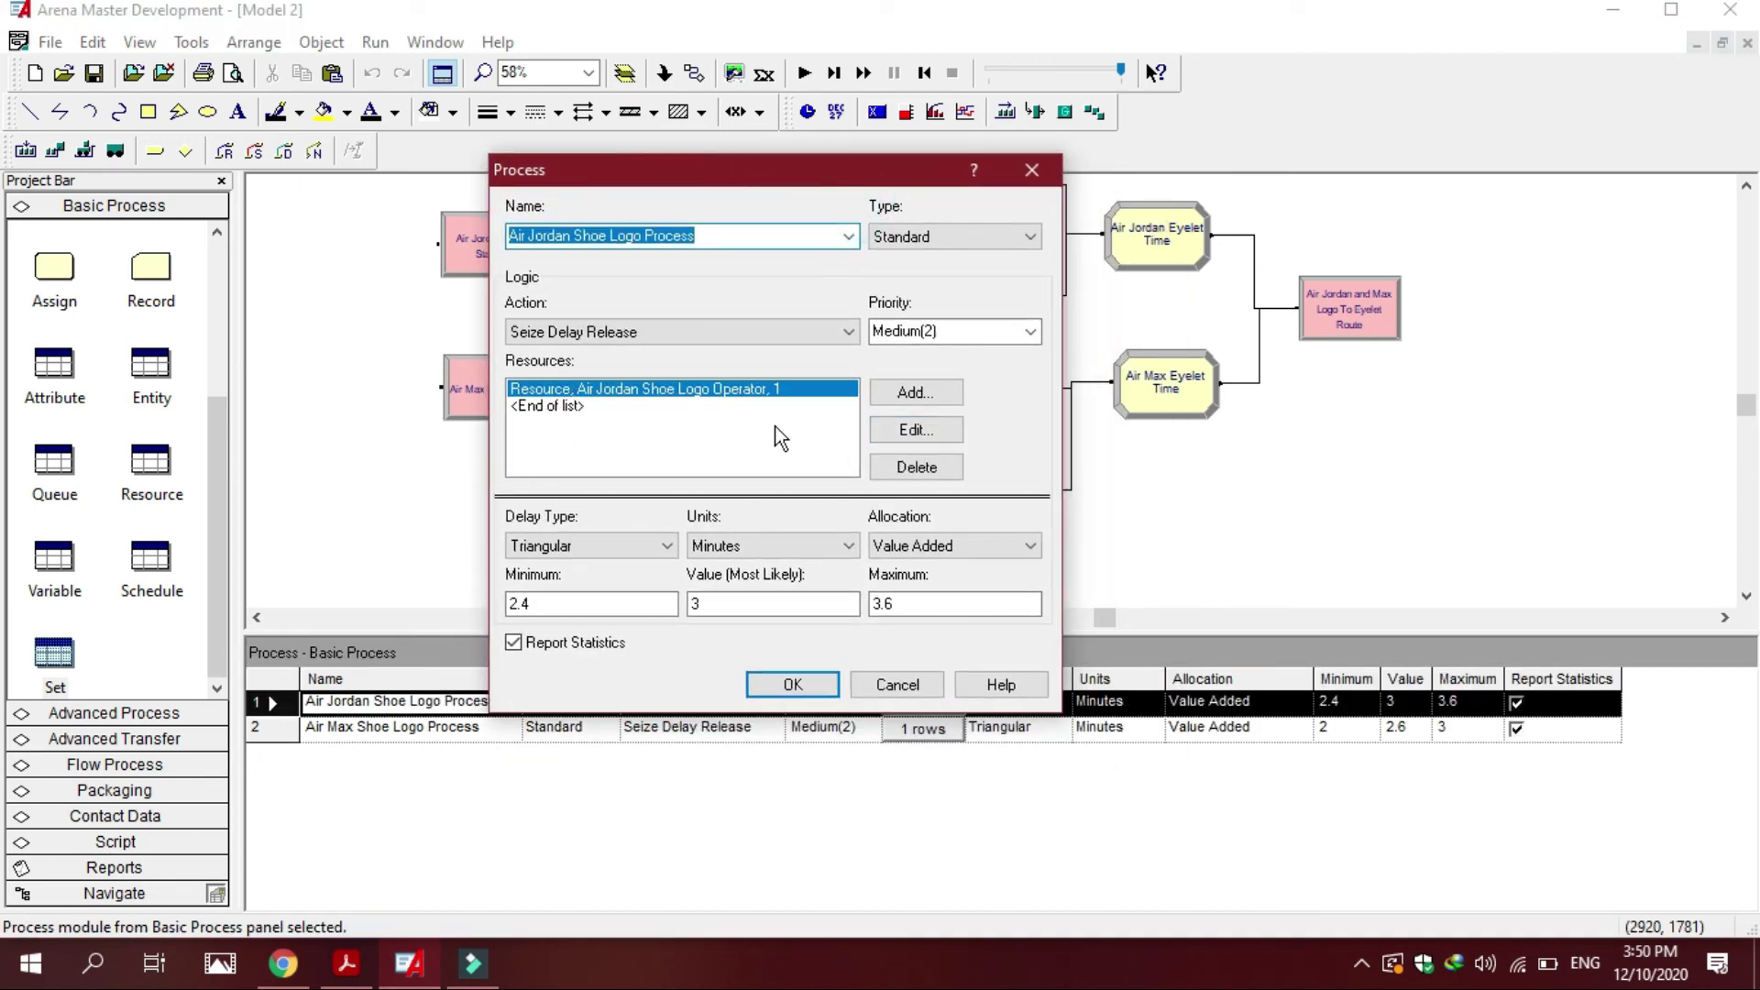
click(914, 430)
drag(757, 356, 675, 238)
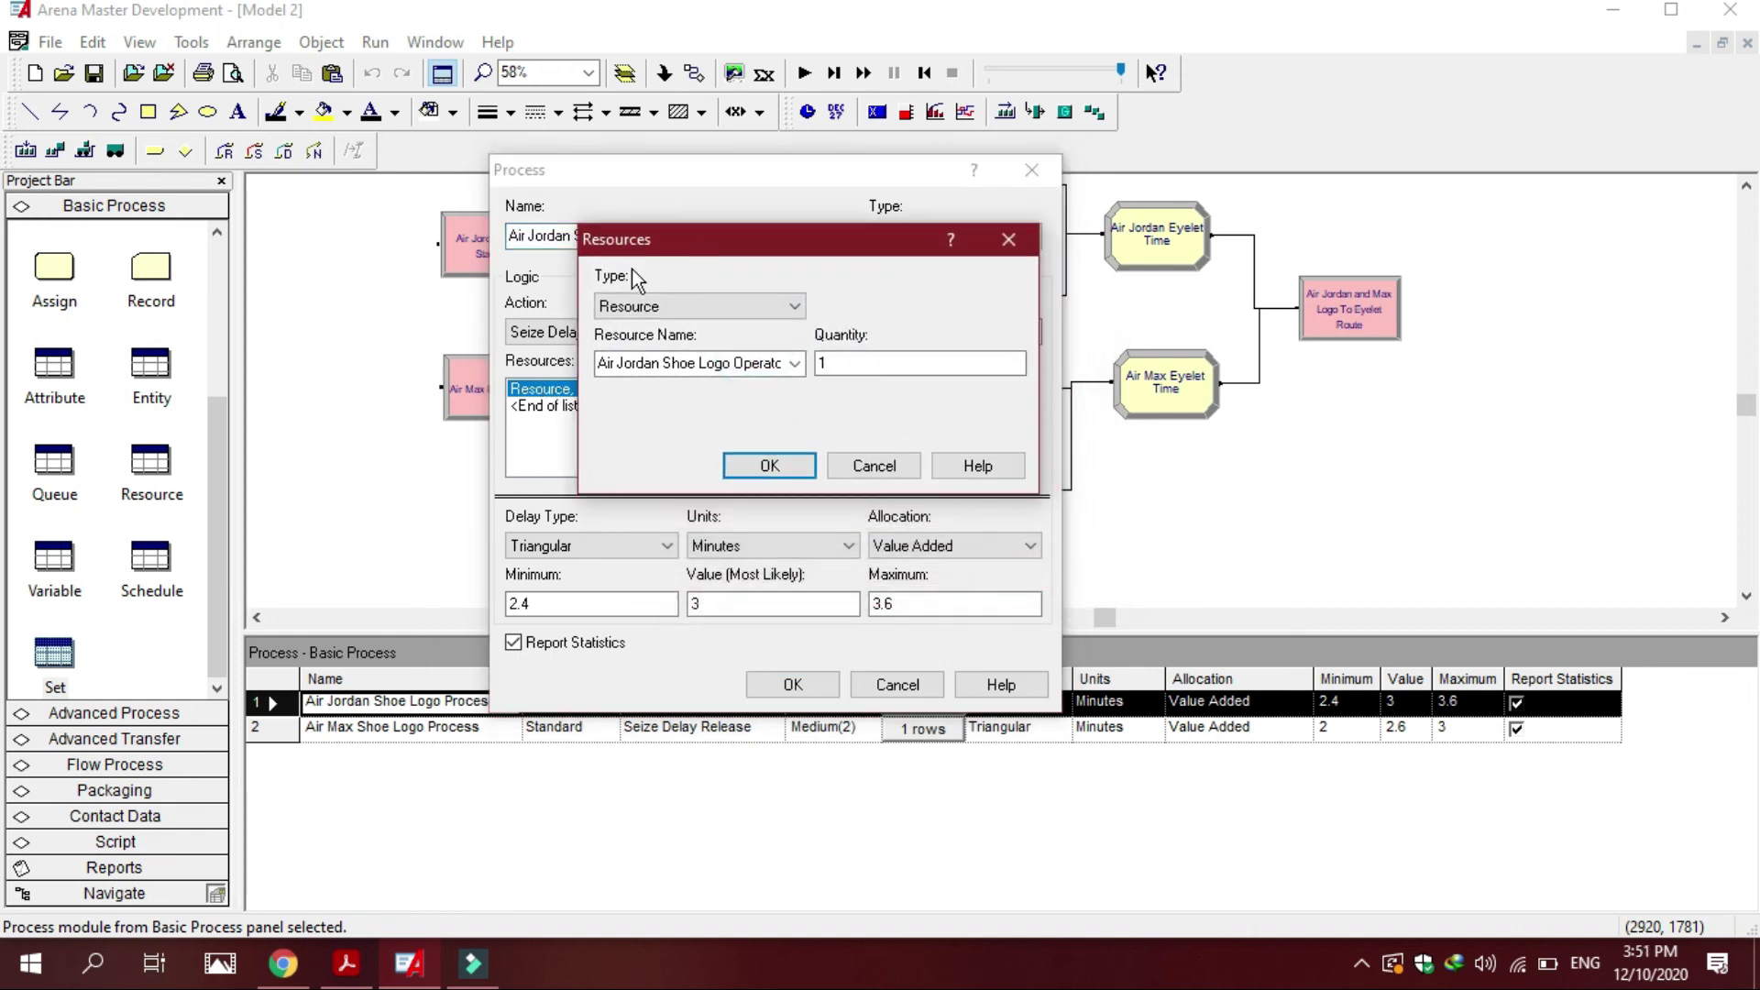
click(675, 307)
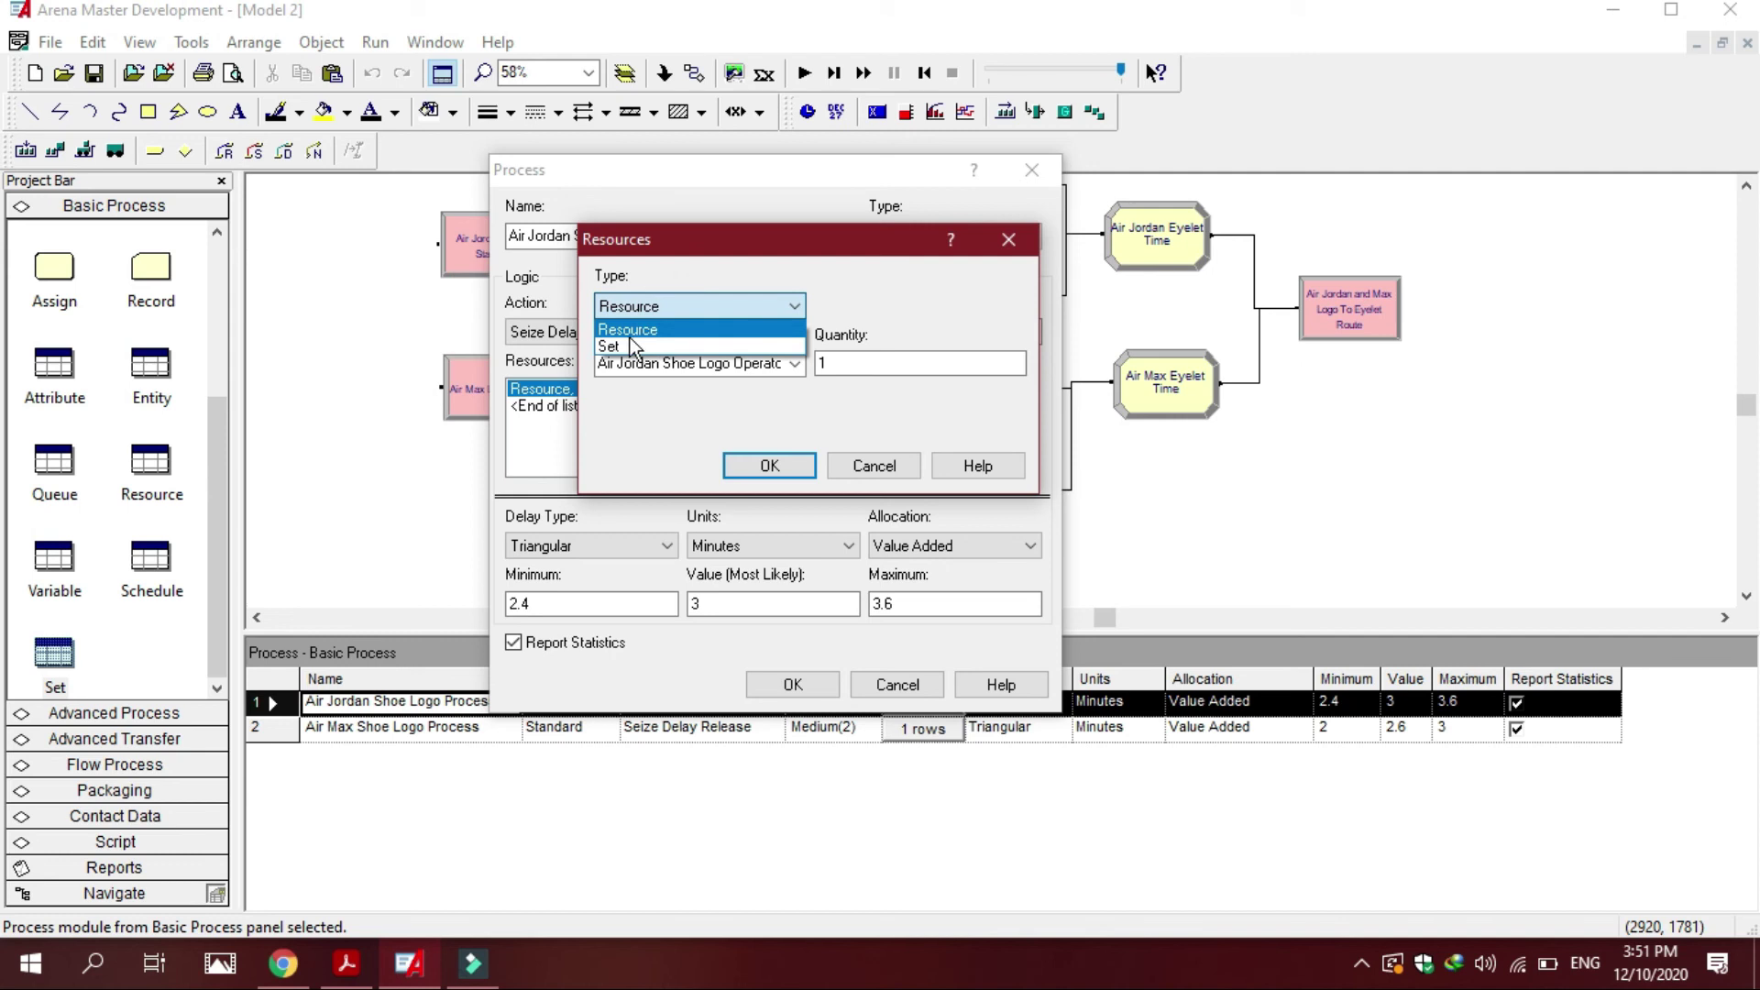
click(637, 306)
click(637, 305)
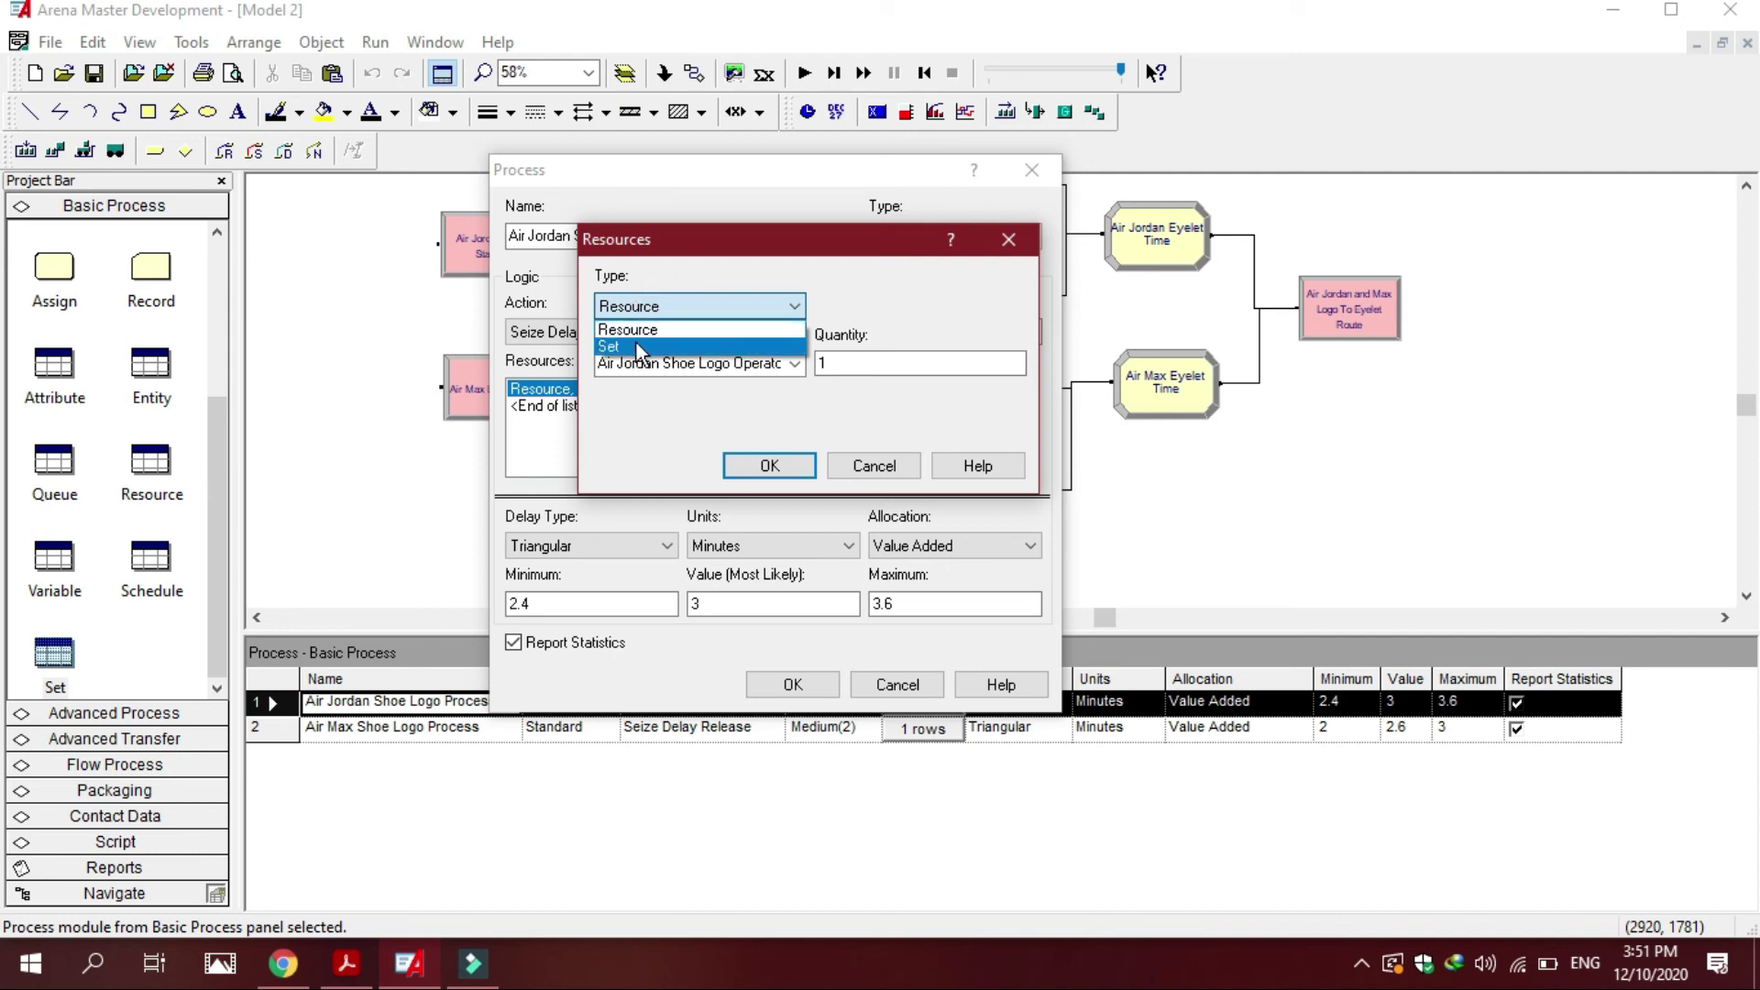
click(638, 347)
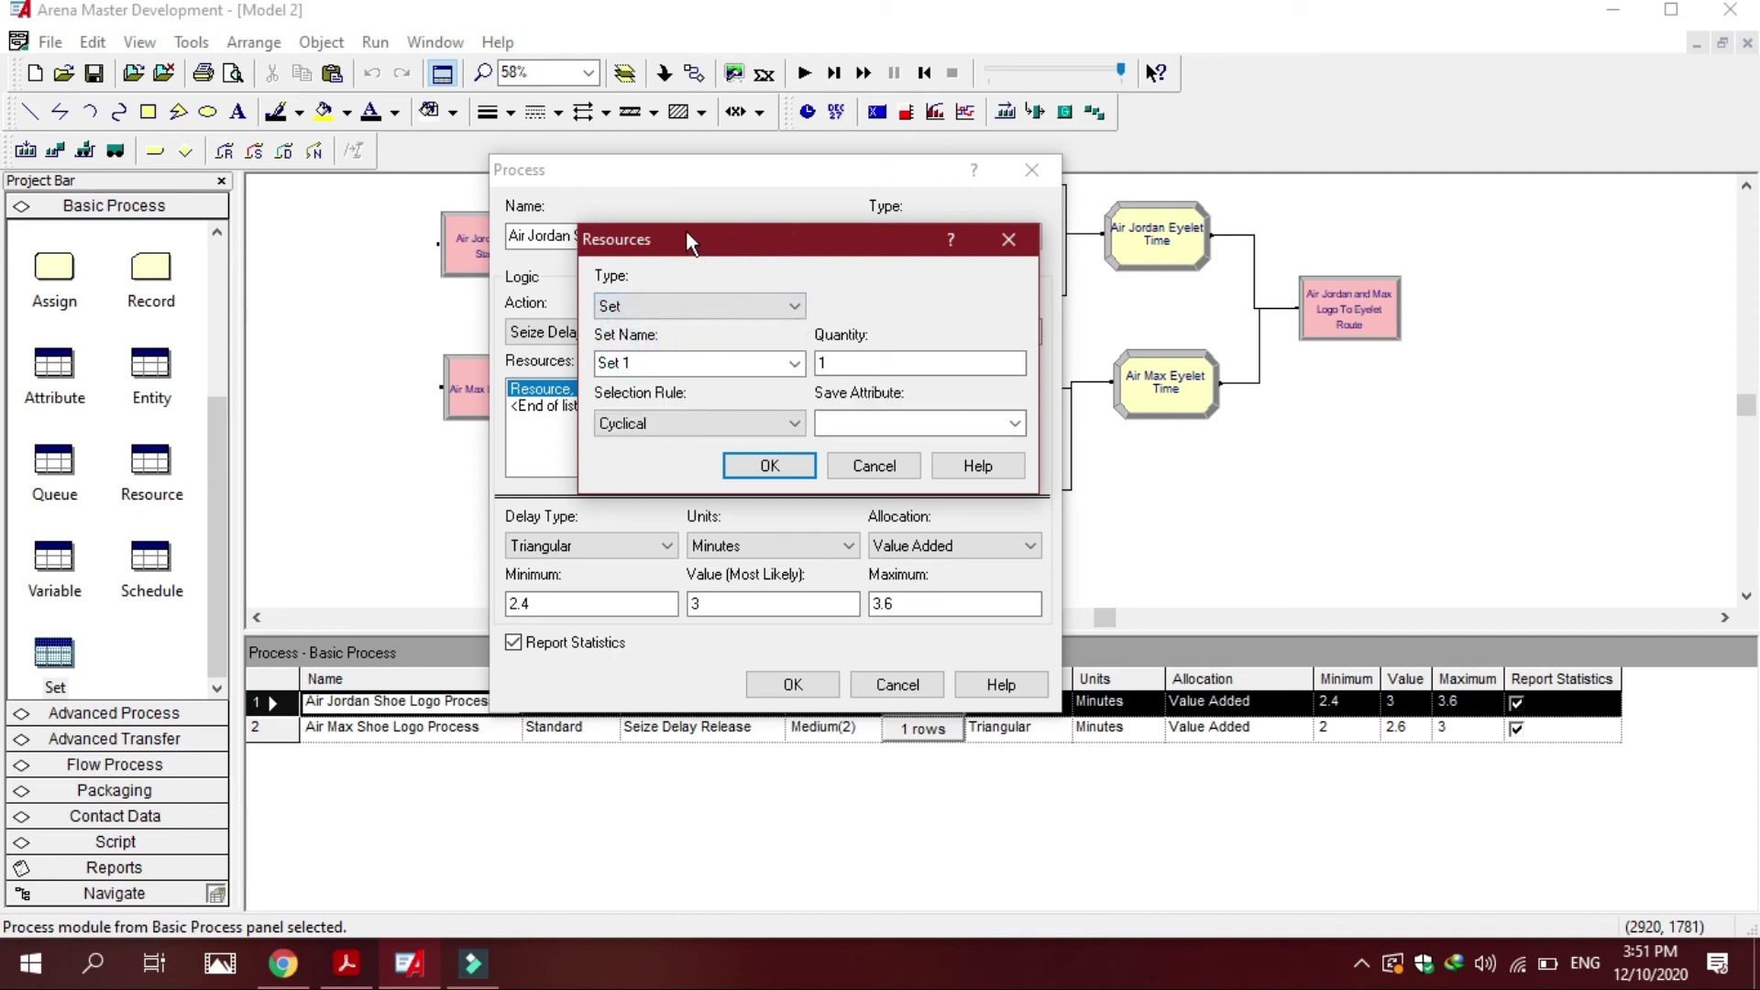
drag(685, 230, 613, 215)
click(623, 347)
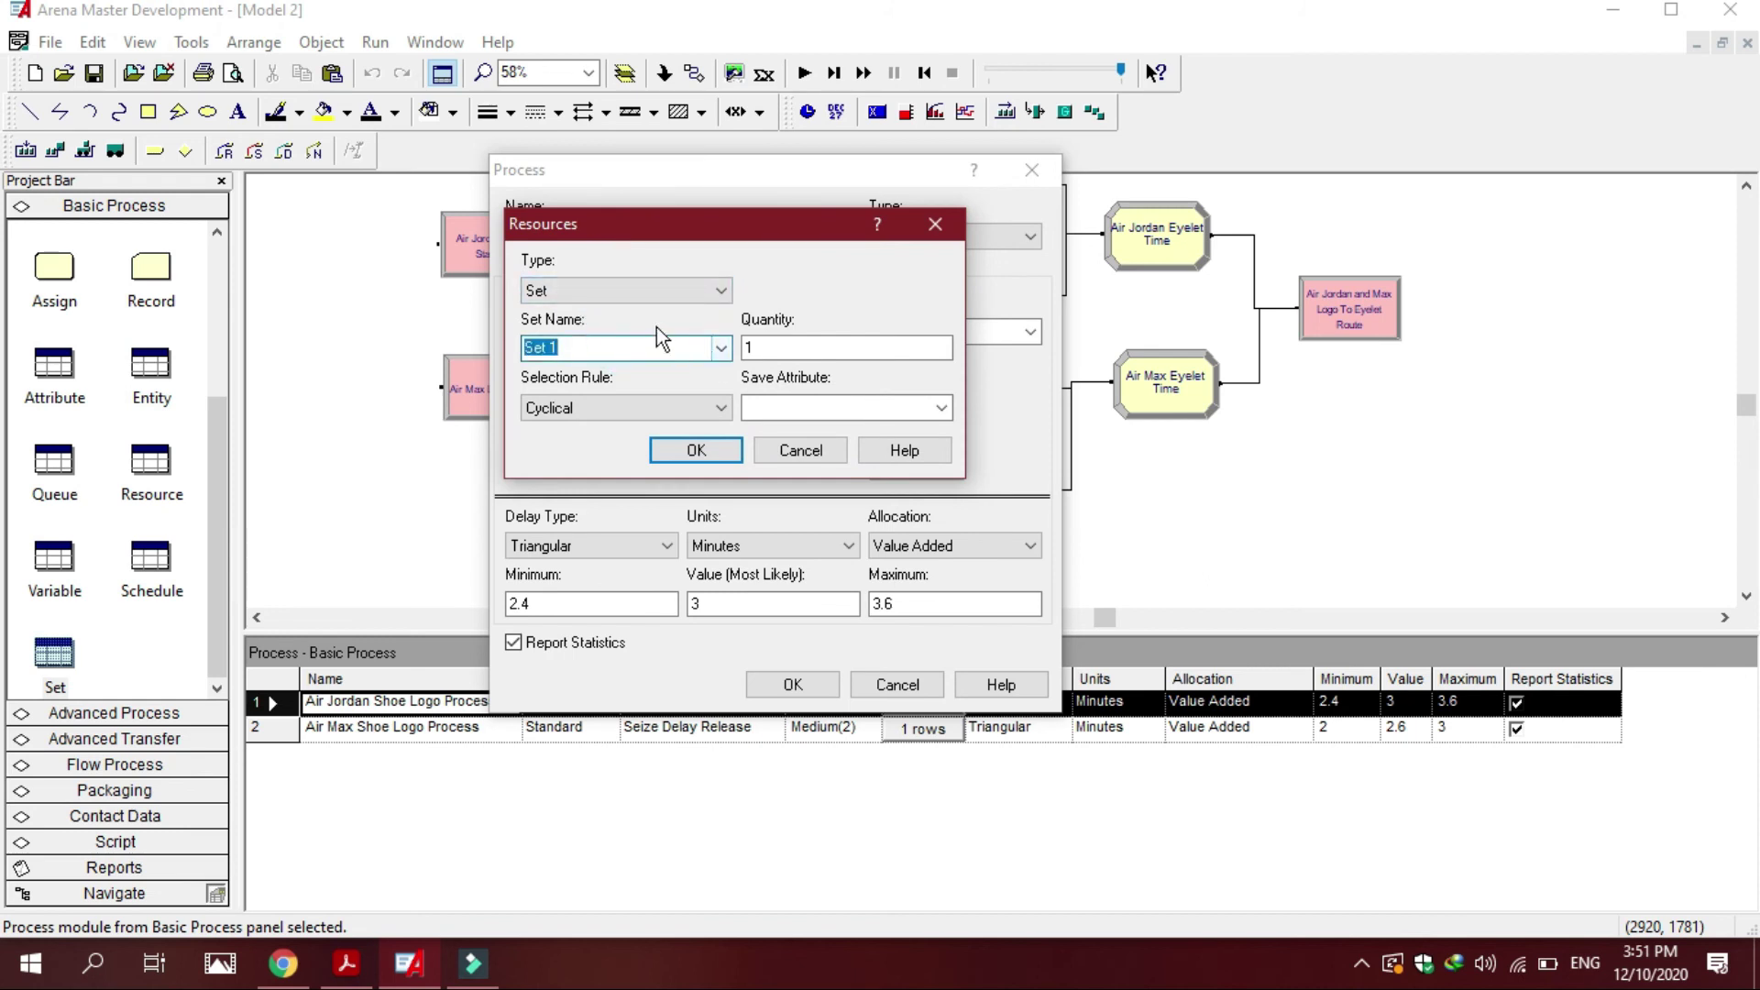
click(717, 354)
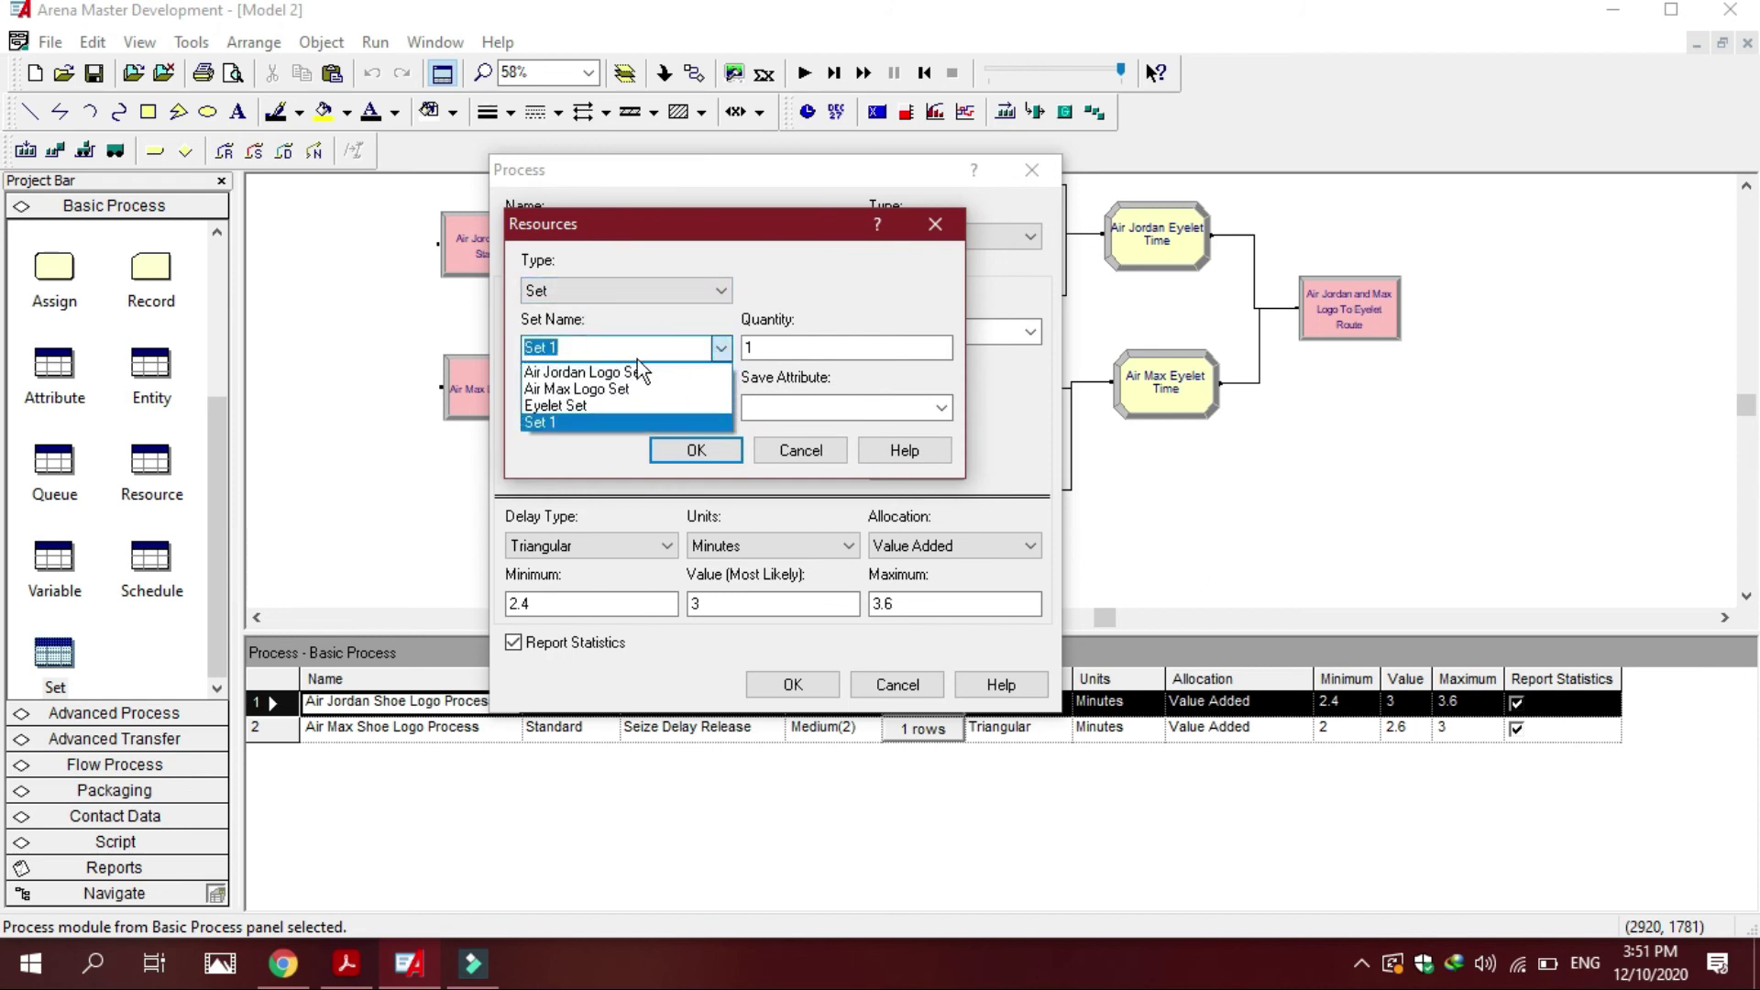
click(590, 373)
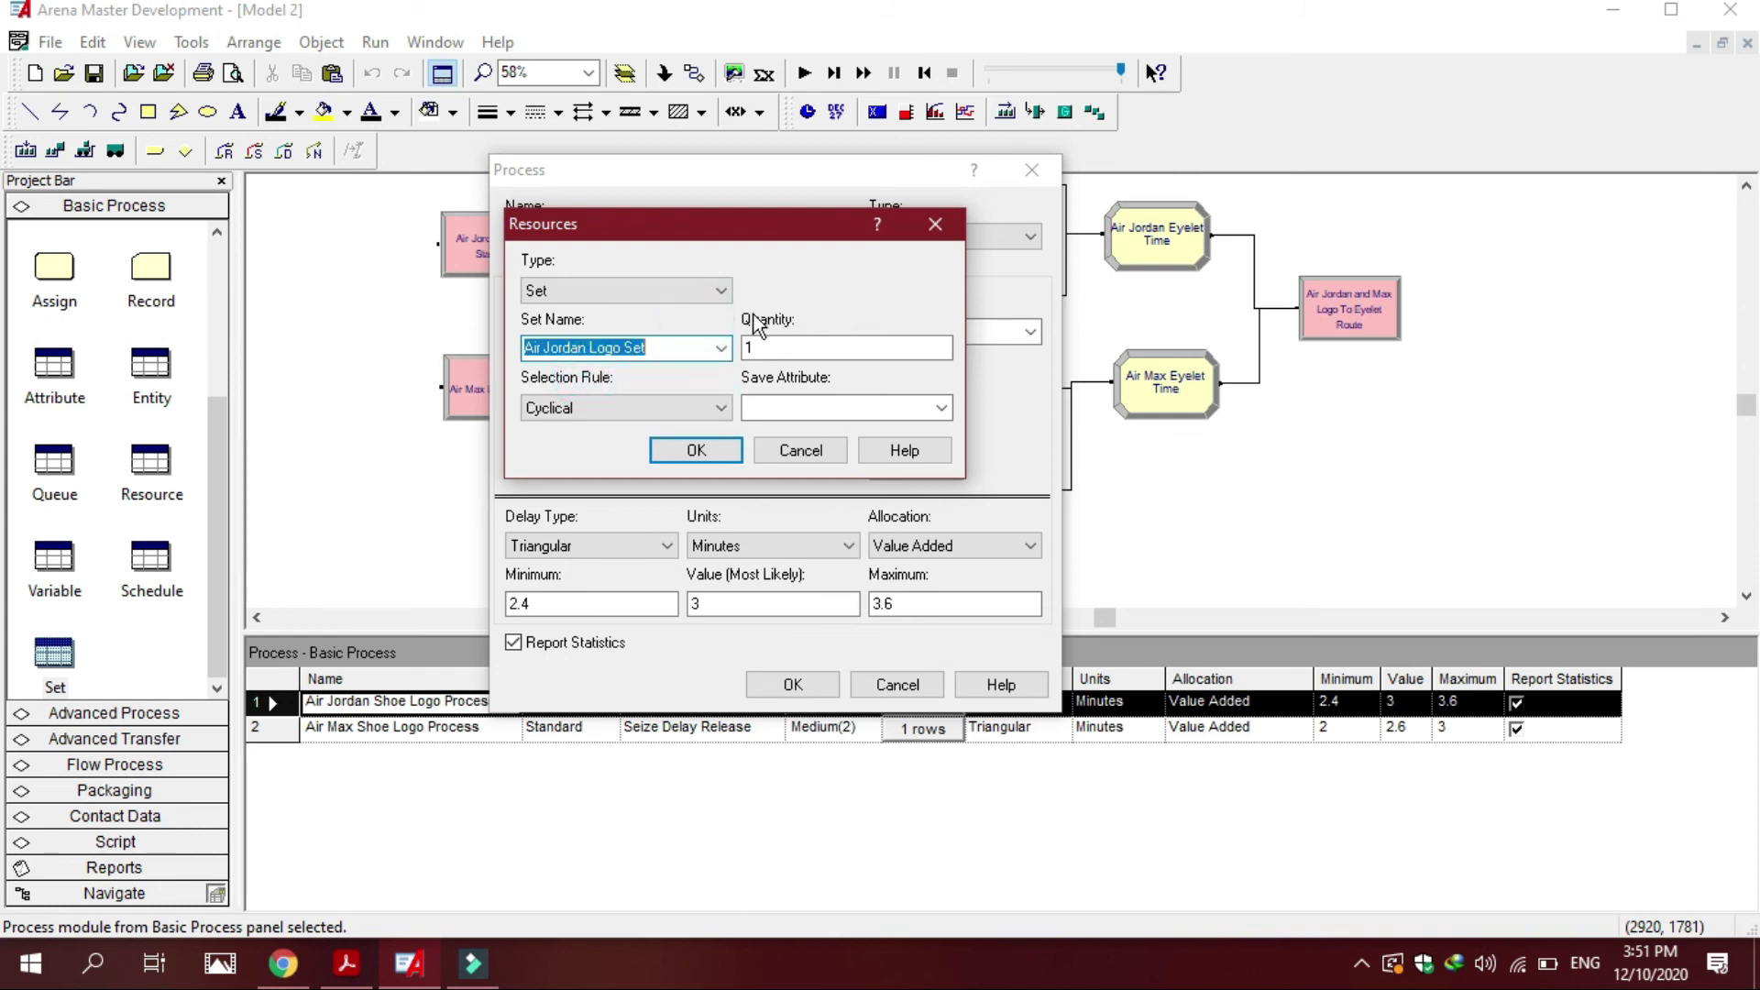
click(683, 346)
drag(728, 233, 766, 191)
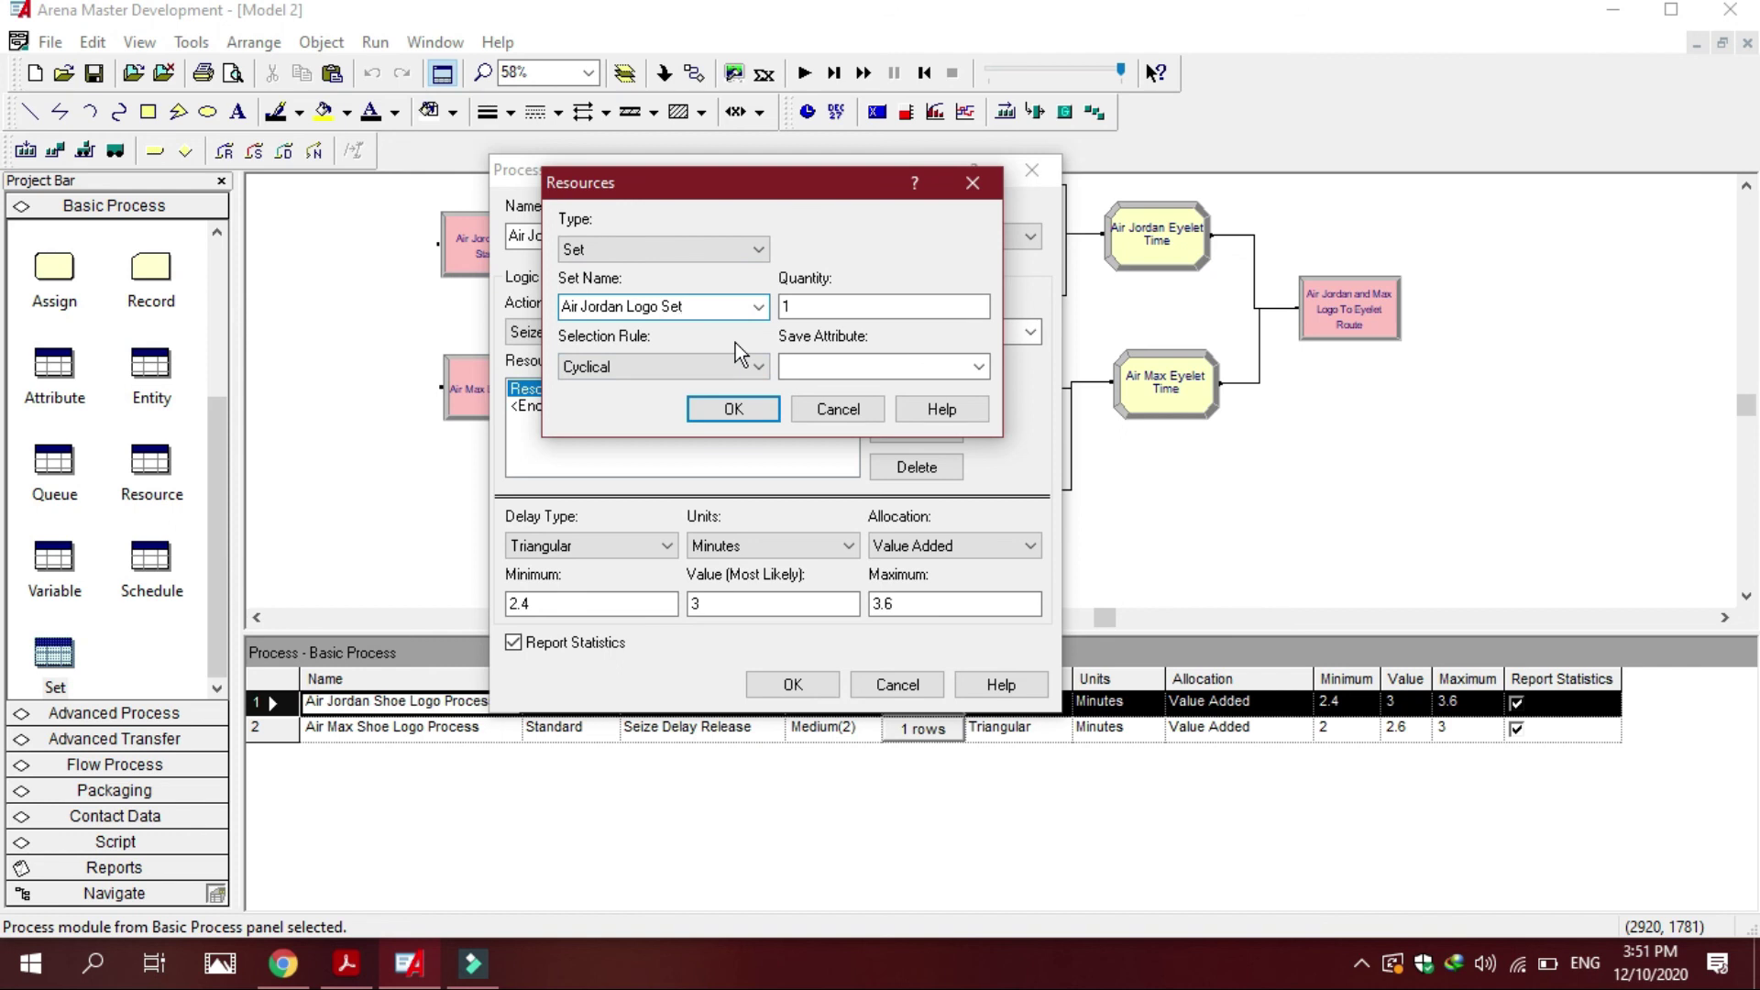
- Examine the available selection rules for the set and discard the edits to the Air Jordan Shoe Logo Process
click(760, 367)
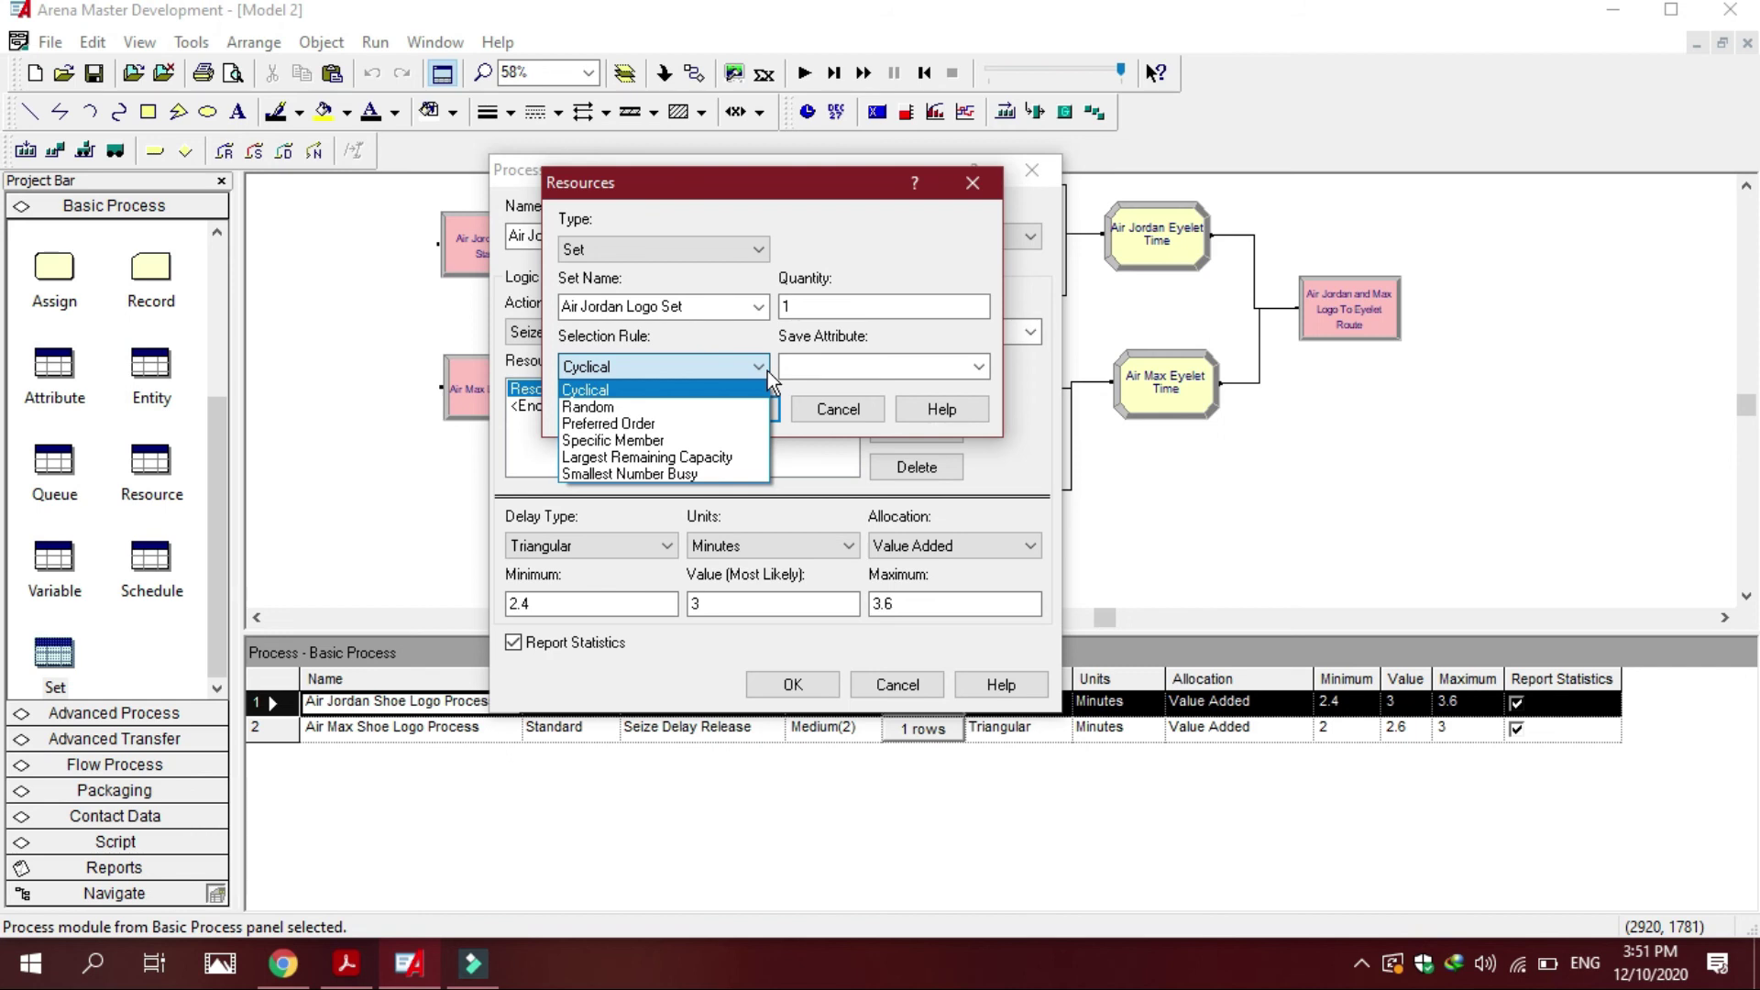
click(923, 202)
click(967, 186)
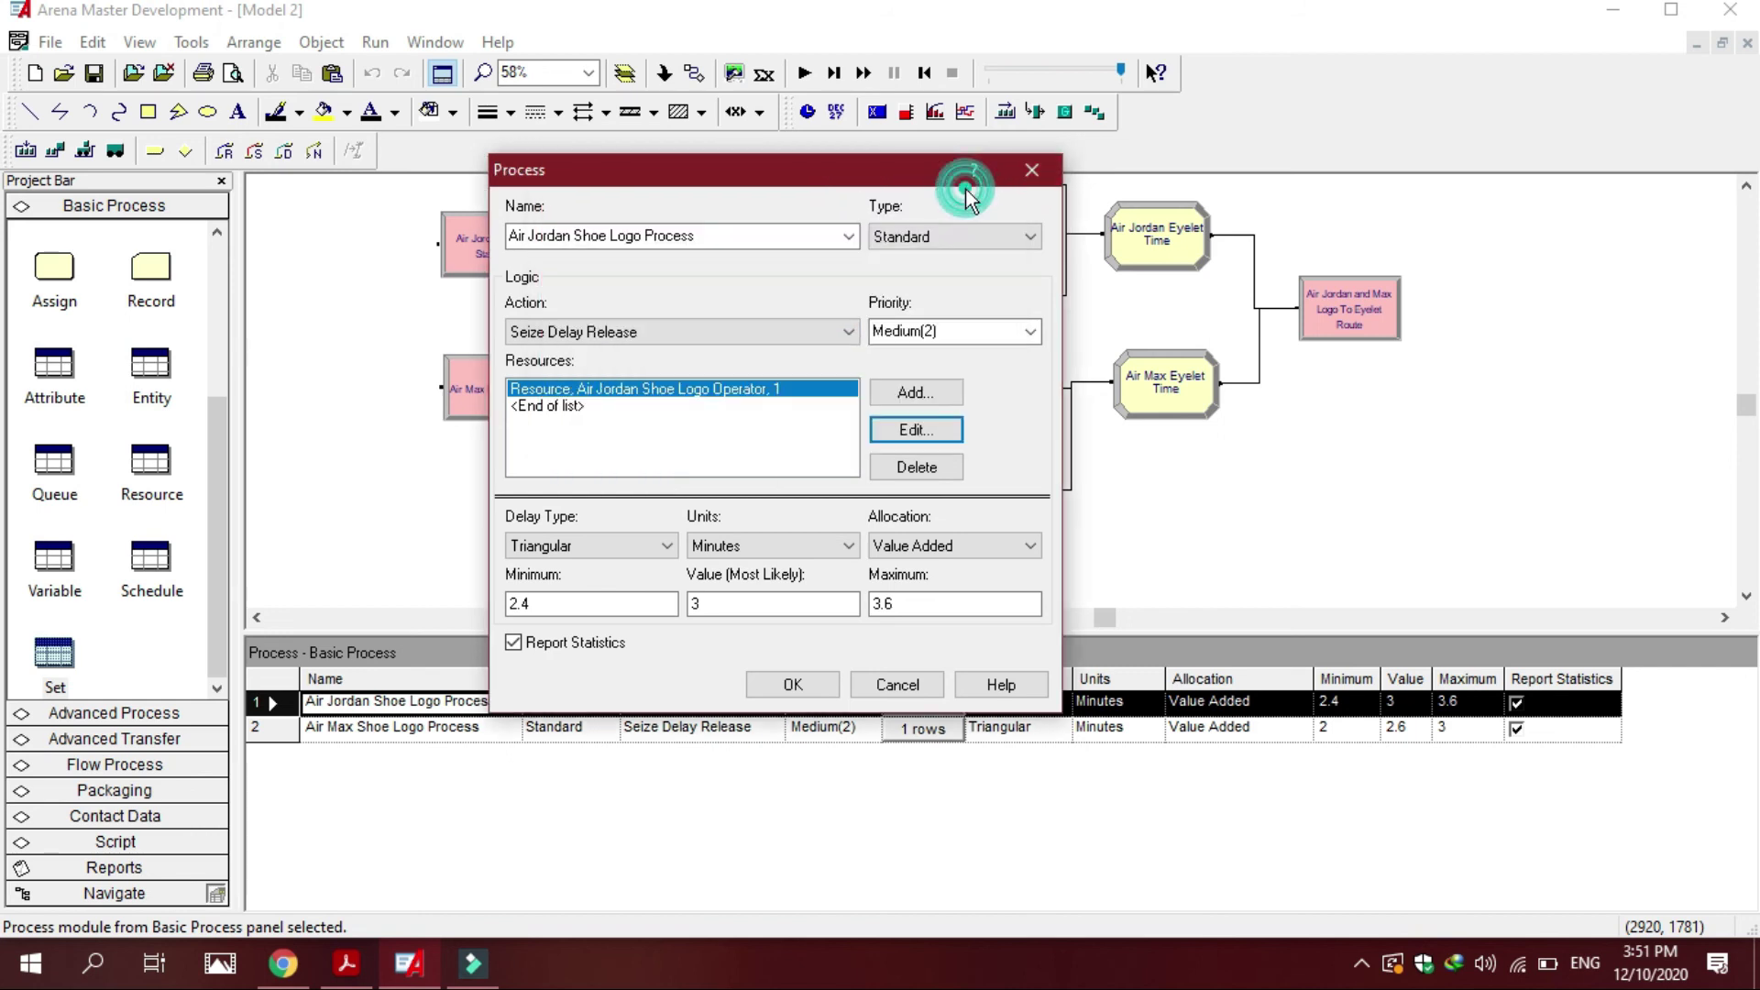
click(1031, 170)
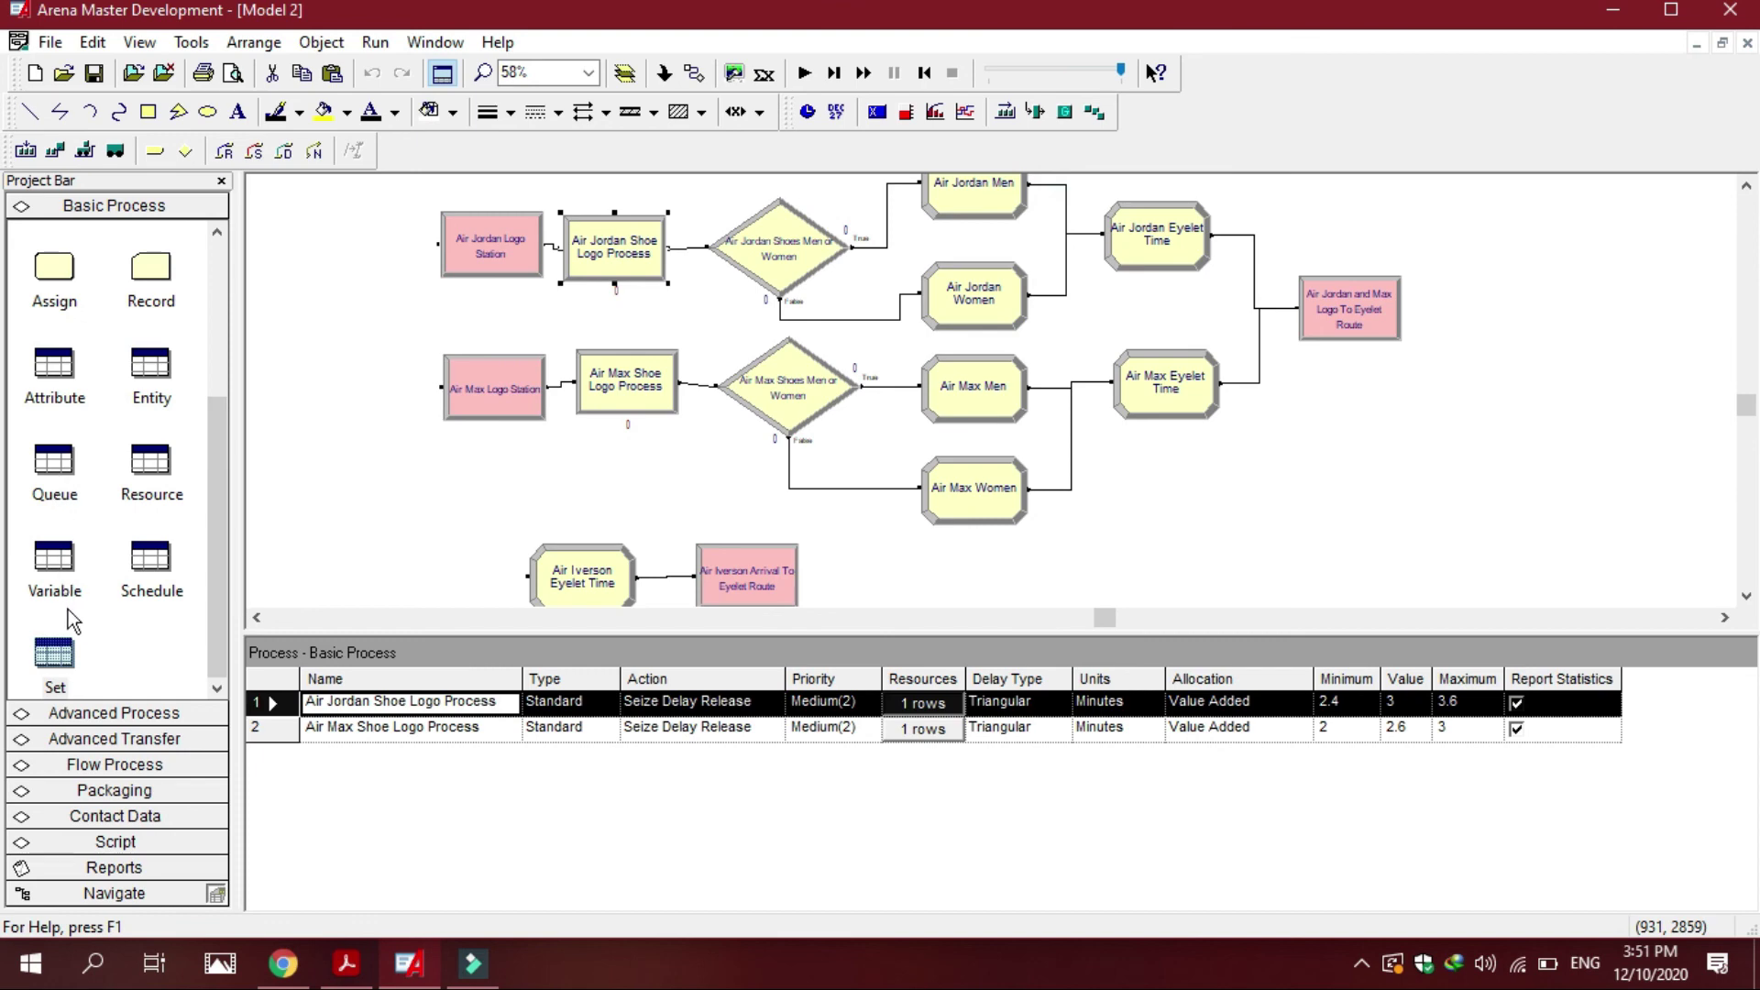
- Return to the Set module and open the Air Jordan Logo Set's members list for review
click(55, 651)
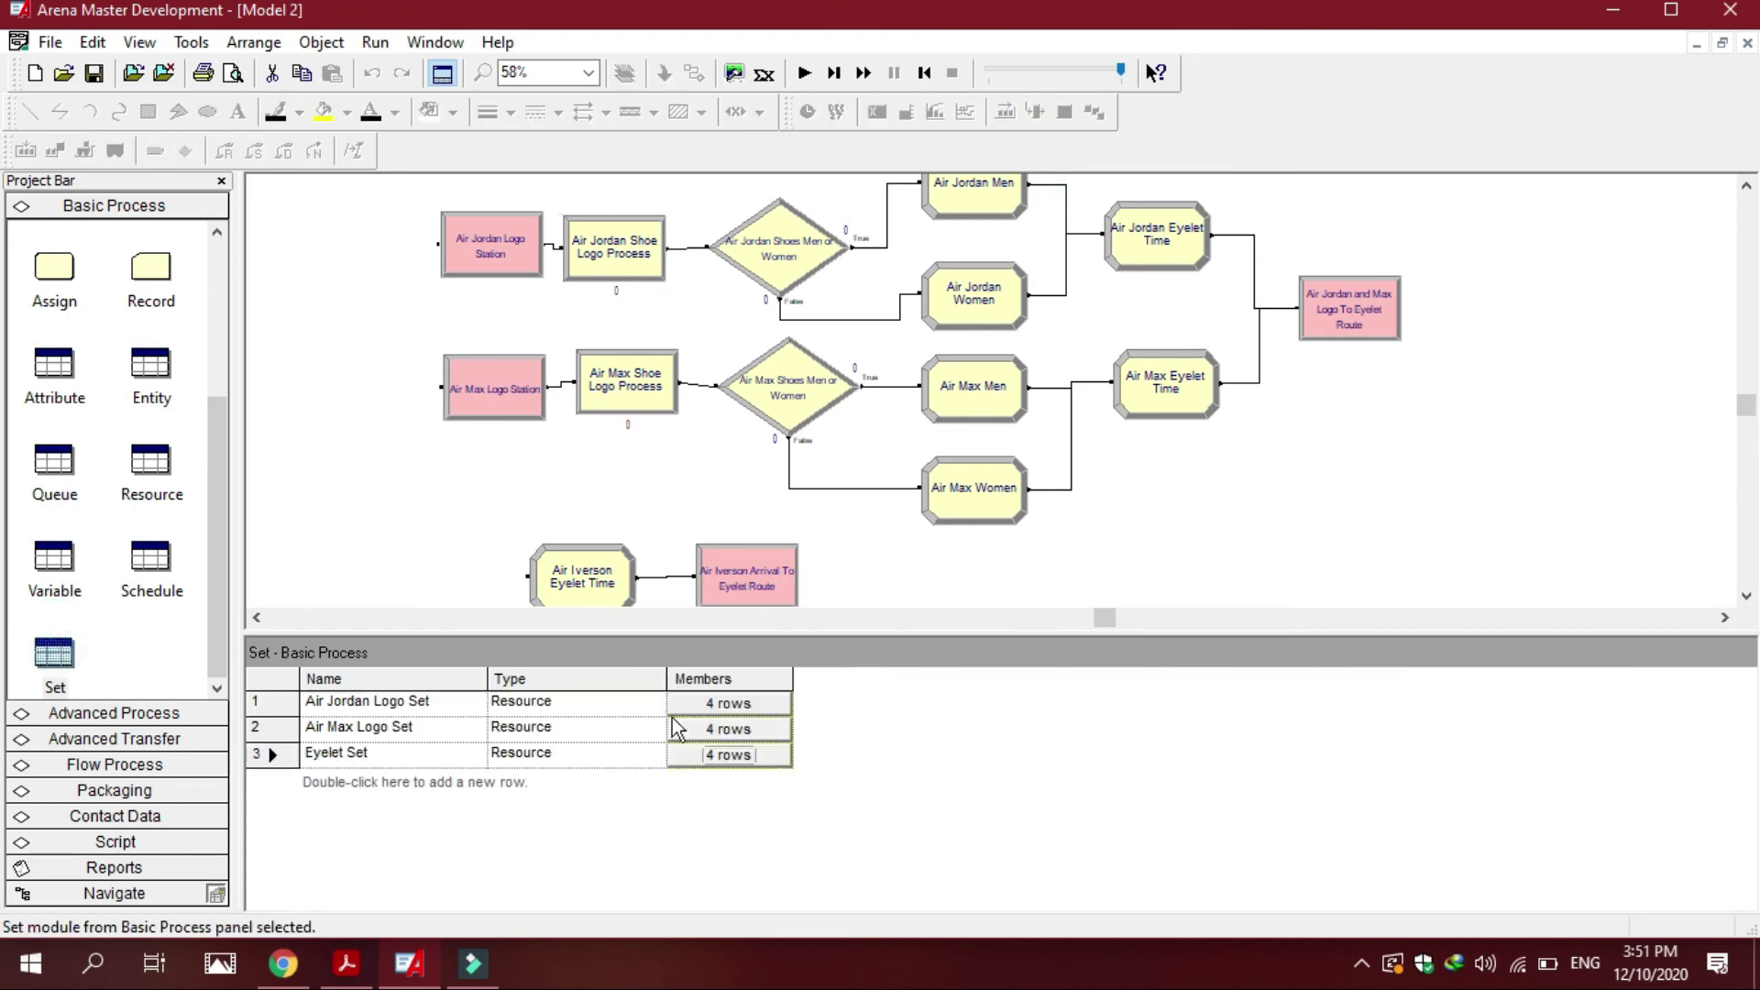
click(721, 703)
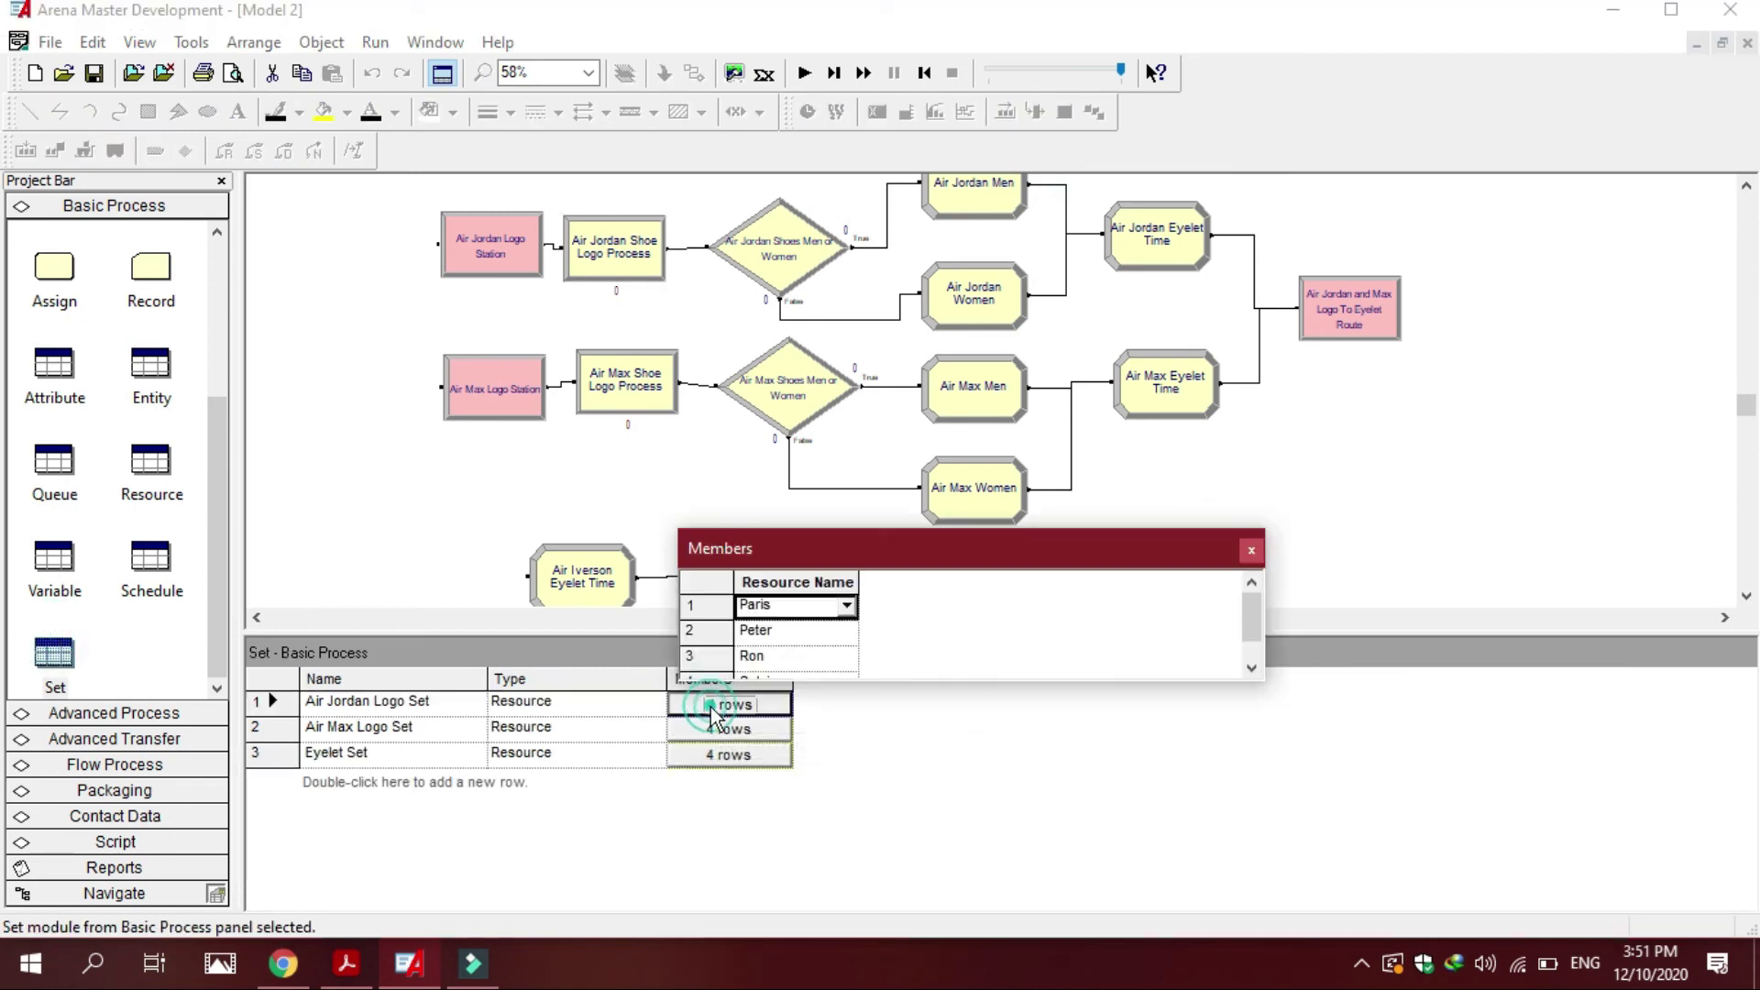